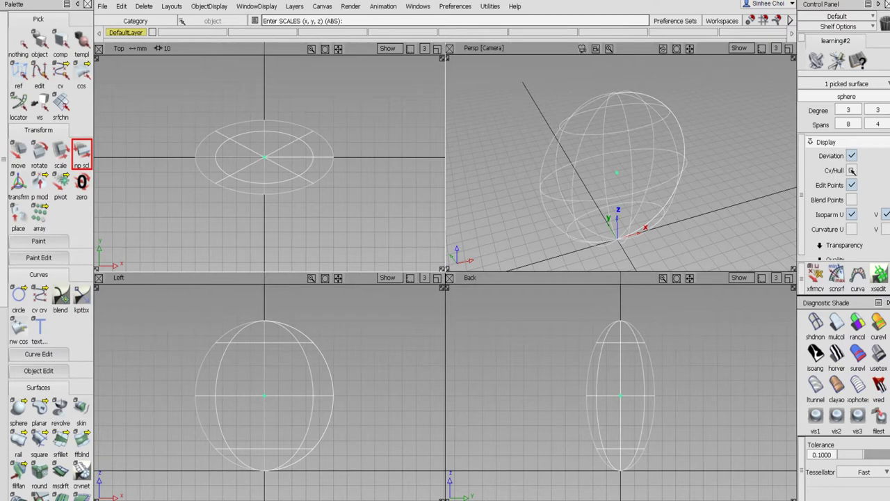
Show the sphere's CVs and hull, then non-proportionally scale the row of CVs on the X axis inward to narrow the sphere.
left_click(852, 170)
left_click(18, 40)
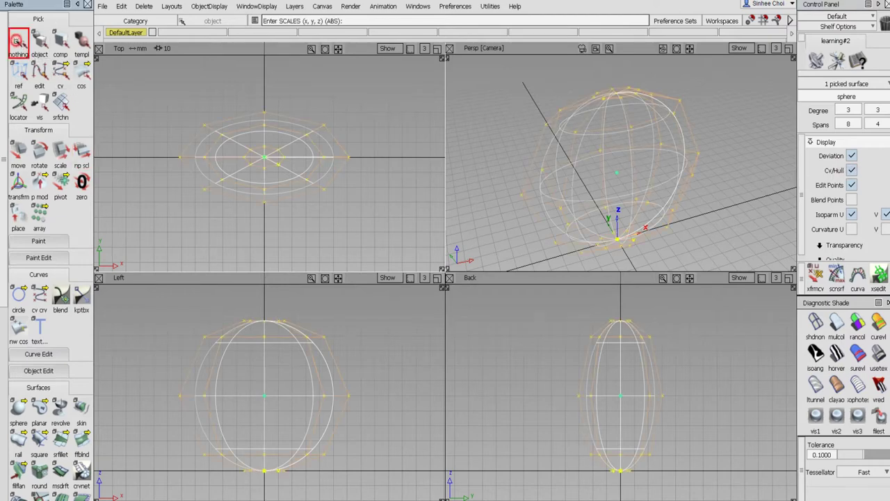
left_click(60, 73)
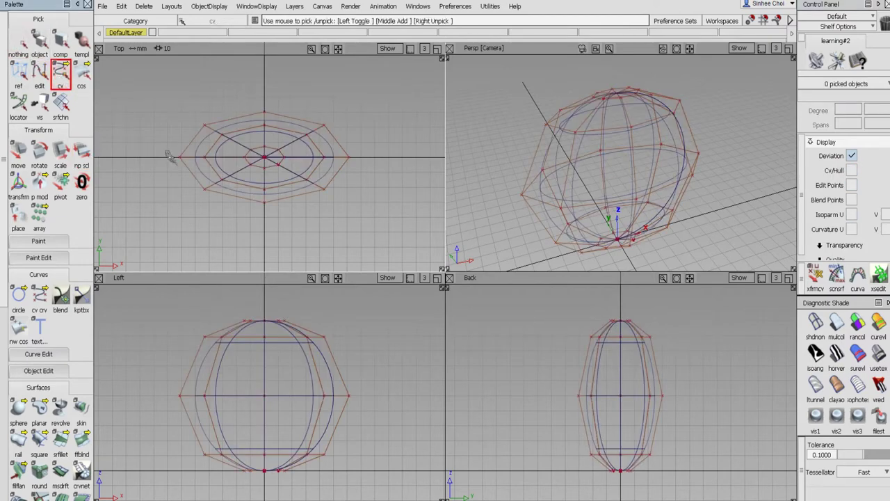
left_click_drag(169, 157, 374, 161)
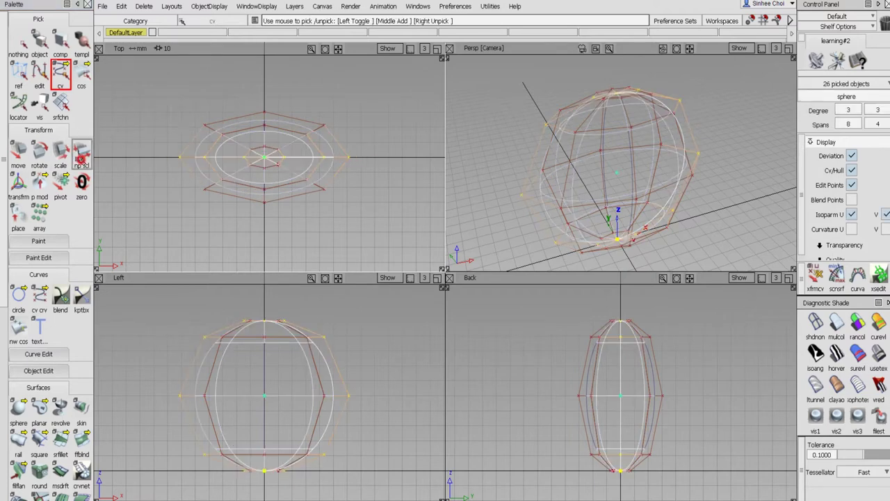
left_click(82, 154)
left_click_drag(264, 64, 290, 89)
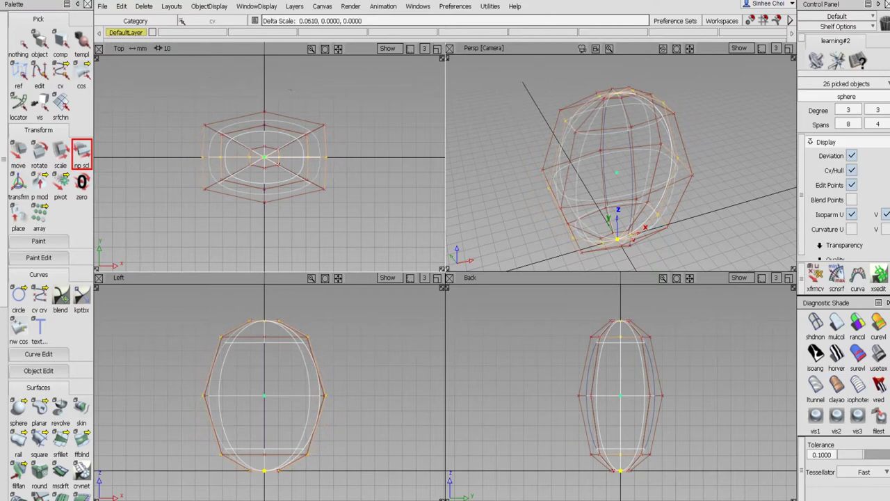
Clear the CV selection, reselect the whole sphere and hide its CV/hull display.
left_click(18, 41)
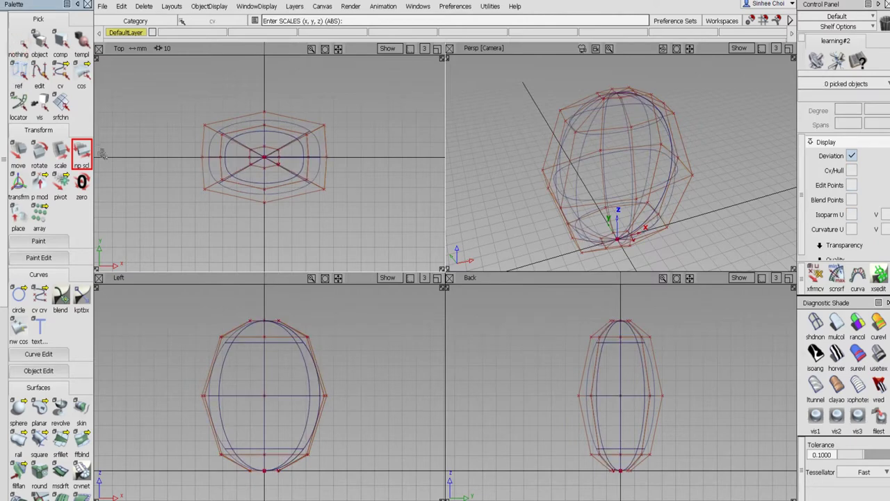
left_click(40, 43)
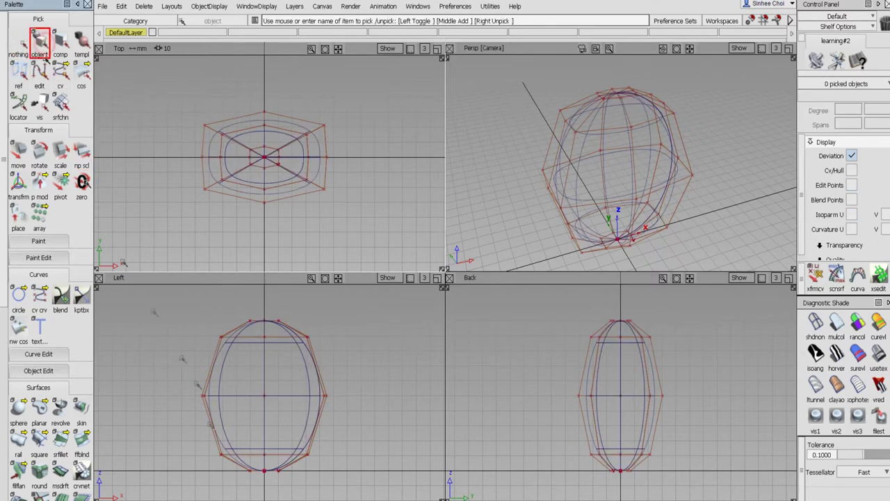
left_click(234, 456)
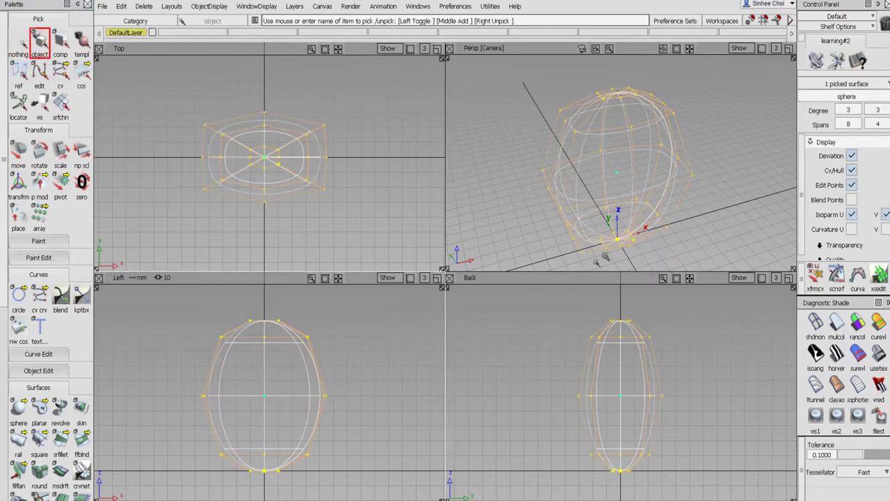
left_click(850, 169)
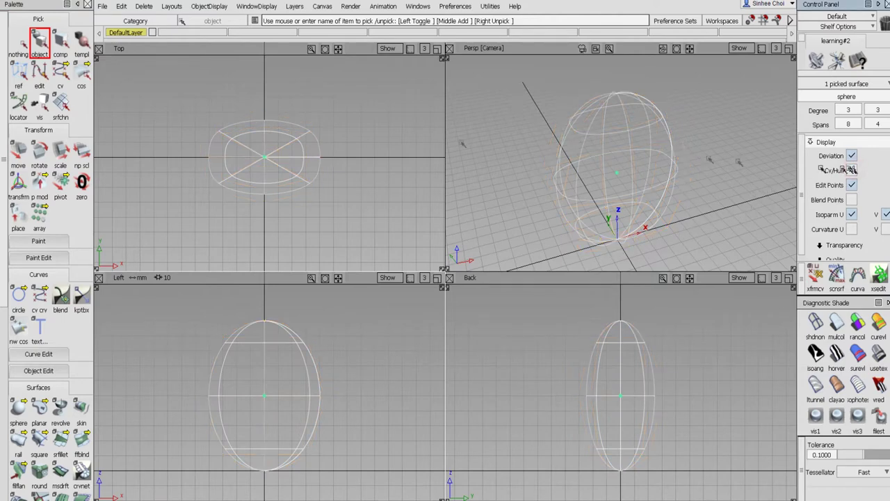
Detach the sphere surface into three pieces, cutting near its lower end at about parameter 2.84 and near its upper end at about 2.34.
left_click(28, 371)
left_click_drag(19, 376, 62, 382)
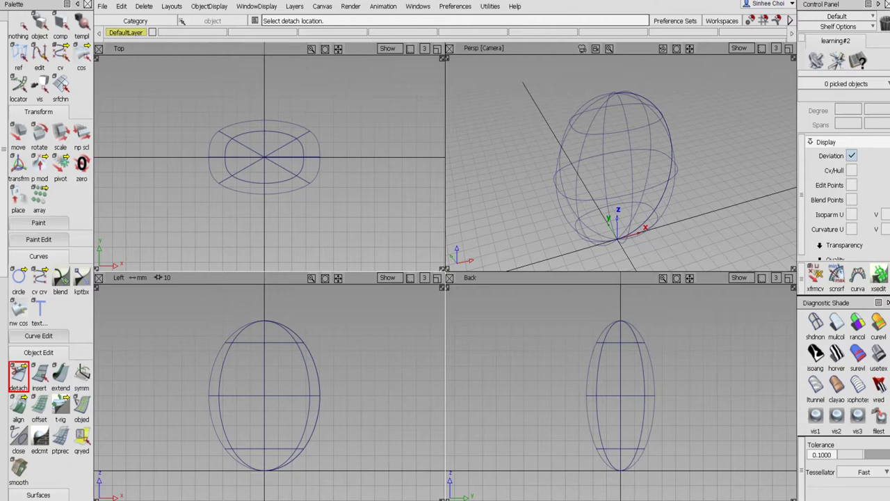
left_click_drag(249, 447, 252, 456)
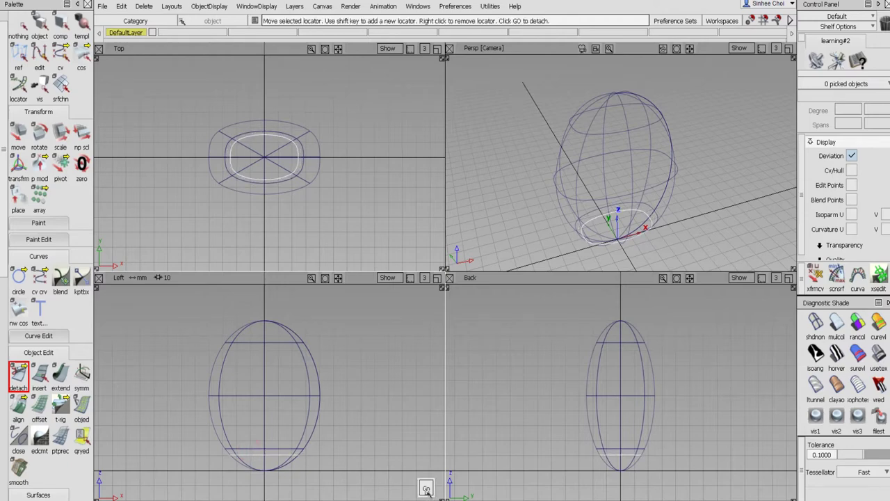
left_click(335, 458)
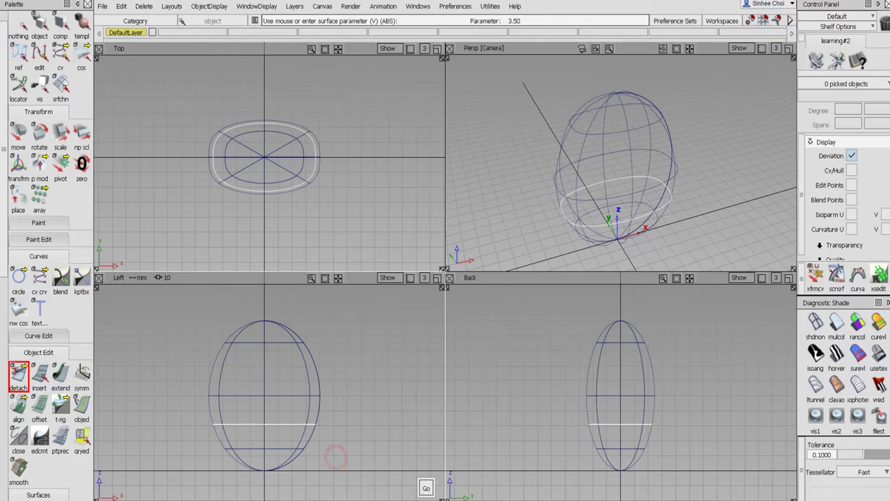
left_click_drag(335, 448, 341, 465)
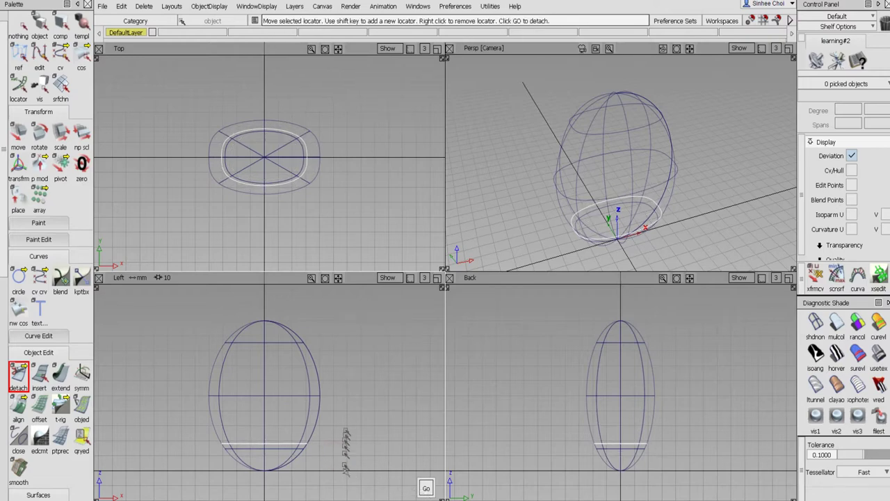
left_click_drag(346, 432, 347, 500)
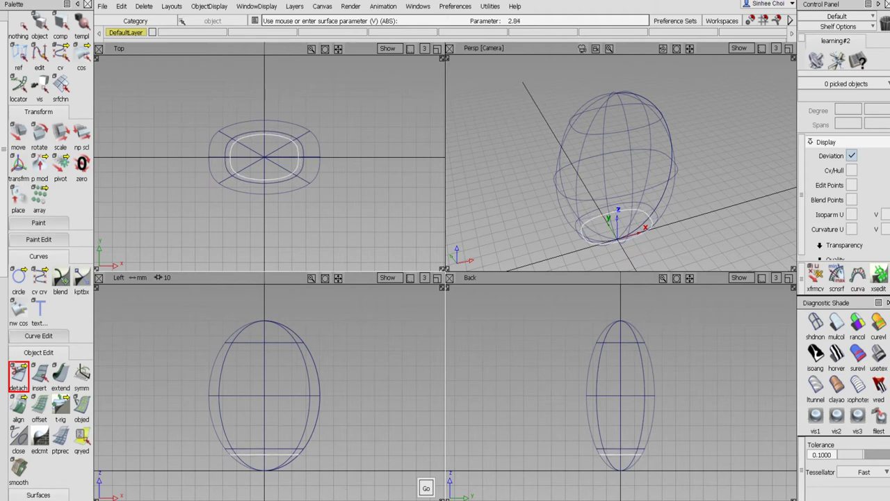
left_click(428, 488)
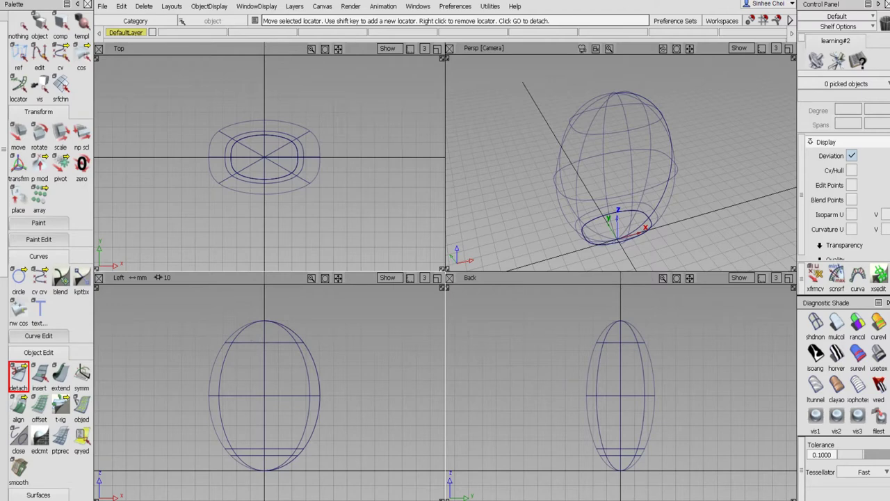
left_click_drag(253, 342, 259, 336)
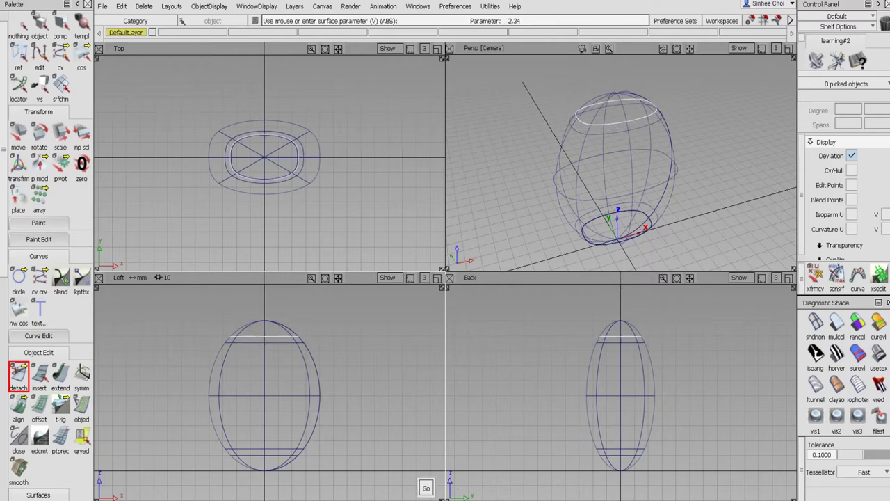
left_click(426, 487)
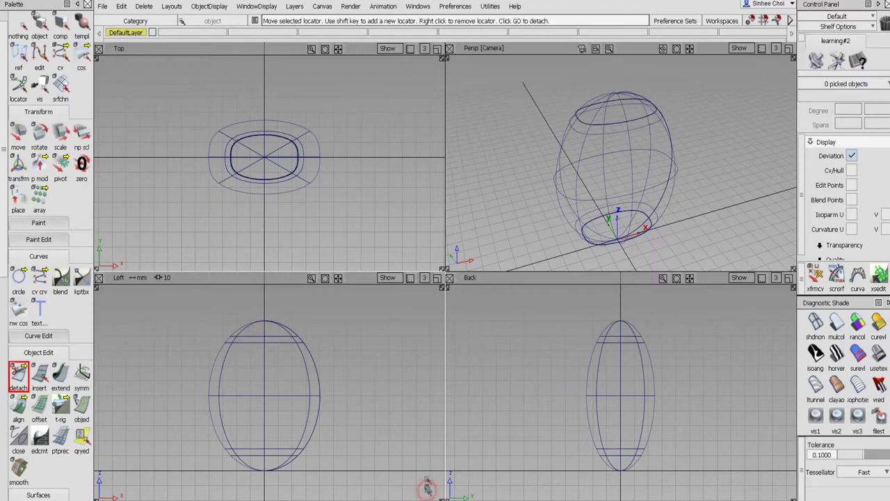
Move the detached lower cap's pivot onto its cut edge and rotate the cap 180 degrees so it domes inward.
left_click(40, 27)
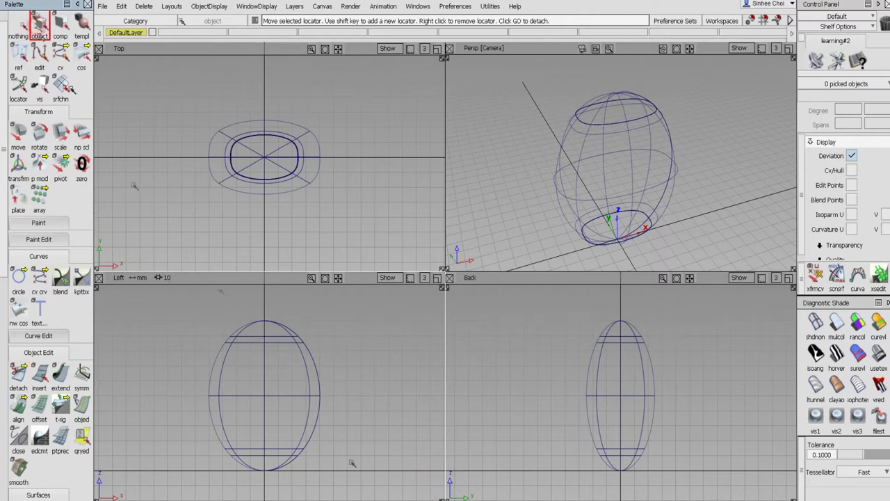
left_click(274, 468)
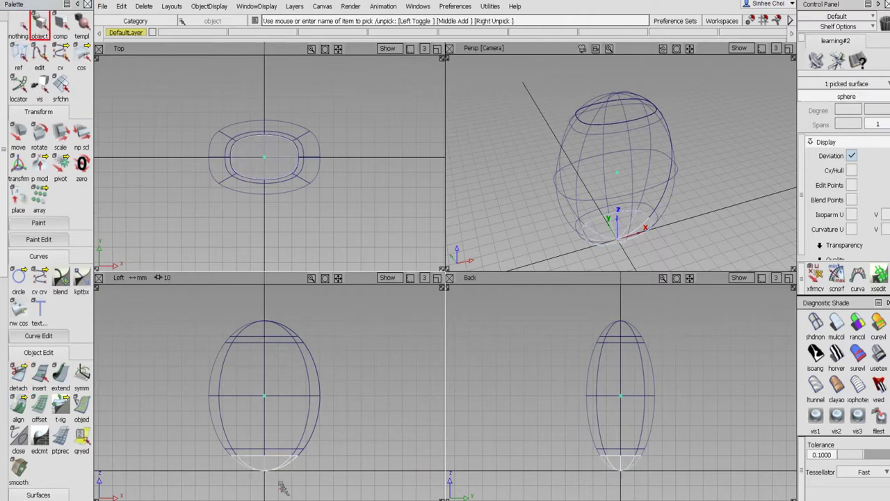
left_click(61, 170)
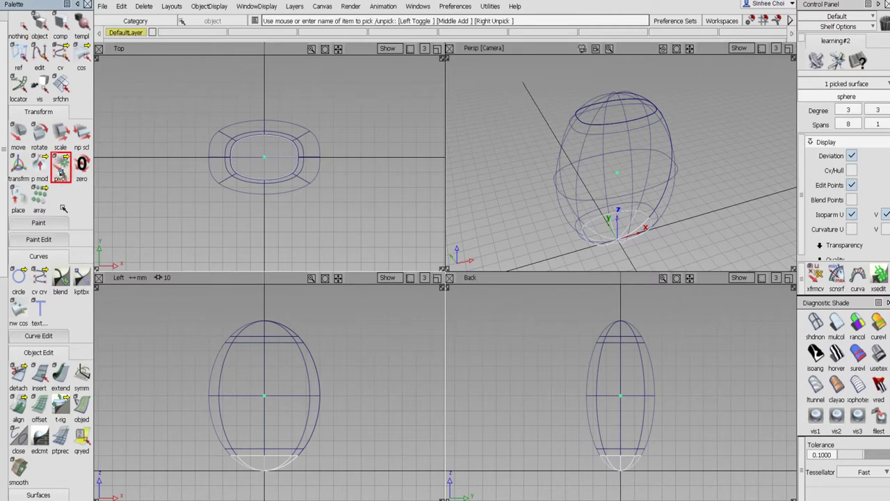
left_click(274, 457)
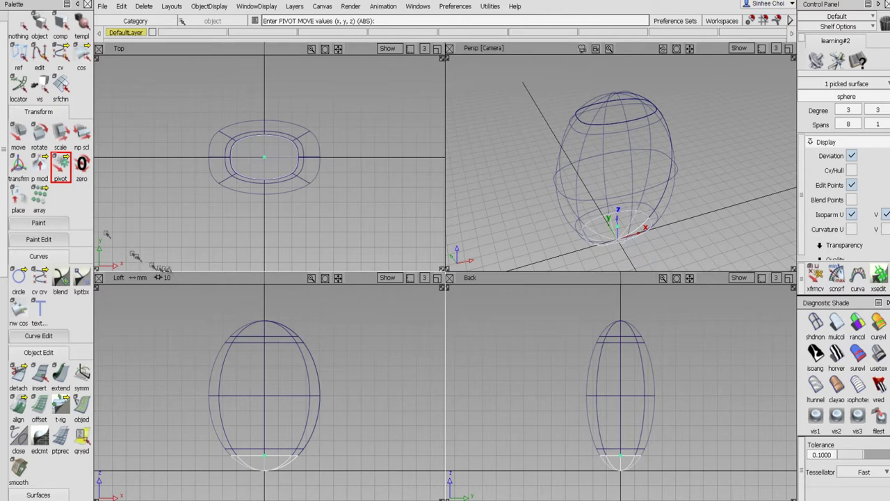
left_click(39, 135)
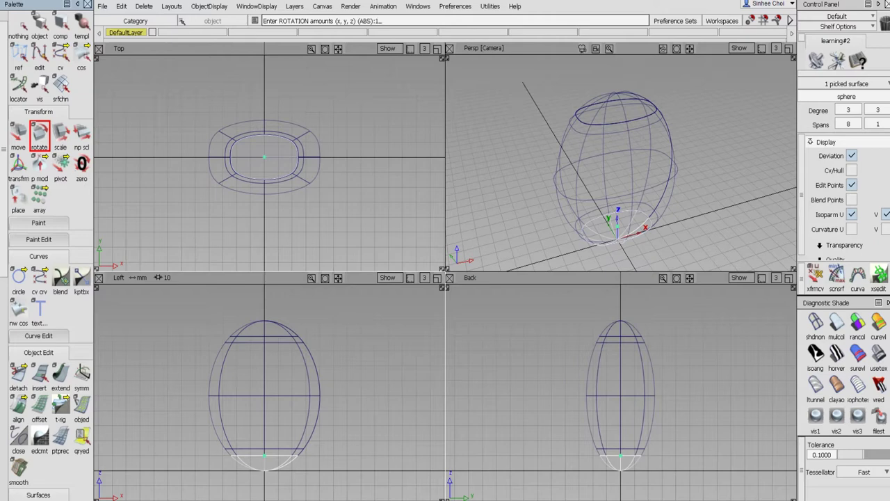
type("180")
key("Return")
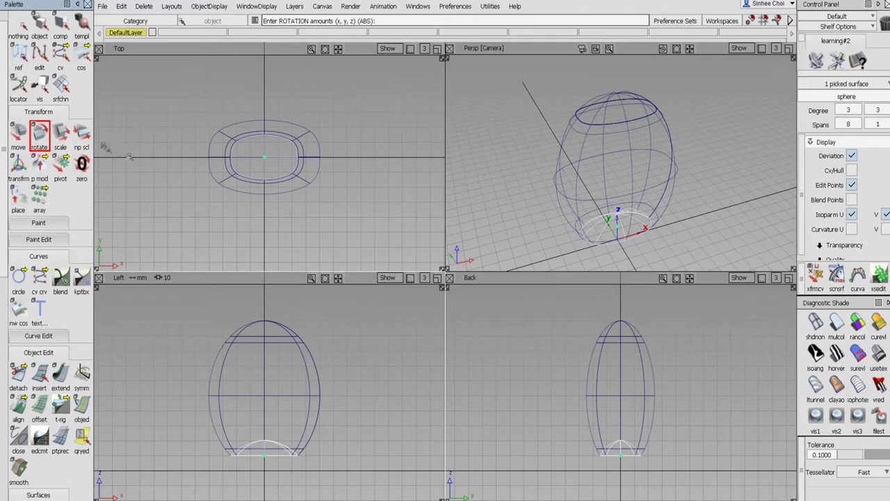
Flatten the inverted lower cap into a shallow dome by non-proportionally scaling it in Z, and deselect it.
left_click(81, 135)
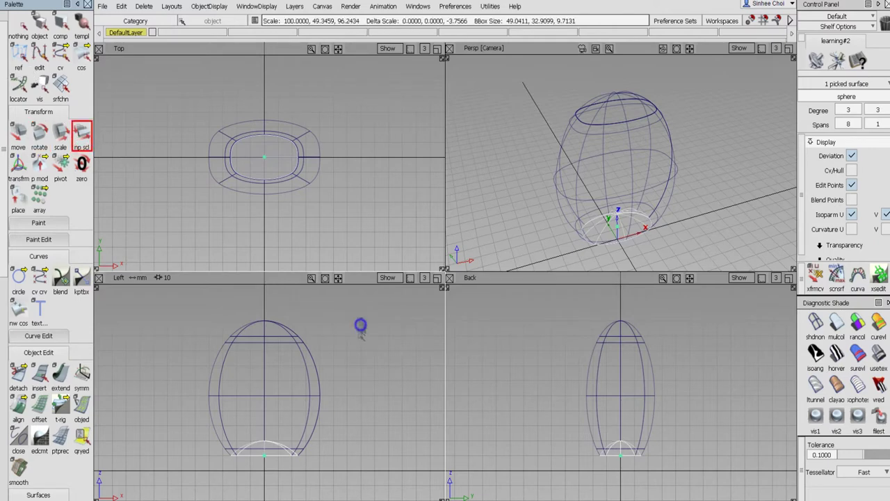
right_click_drag(359, 324, 357, 423)
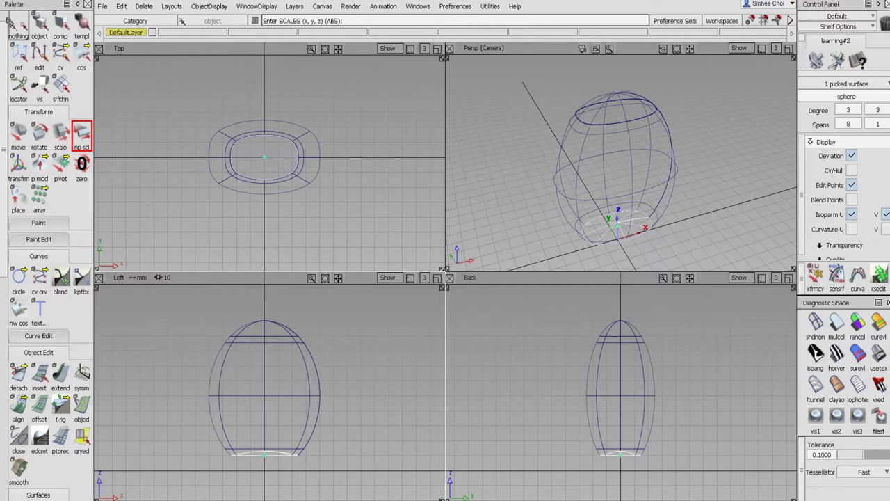
left_click(19, 27)
Move the detached upper cap's pivot onto its cut edge and non-proportionally scale it in Z into a shallow dome.
left_click(40, 26)
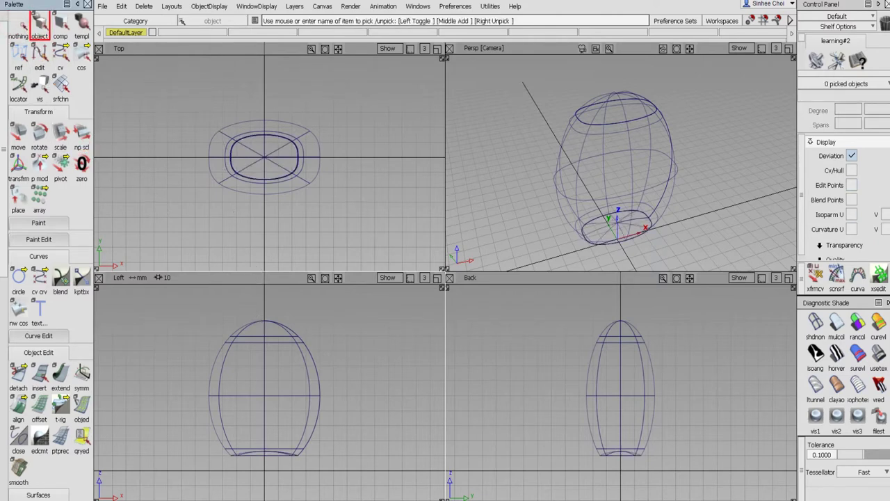
left_click(258, 323)
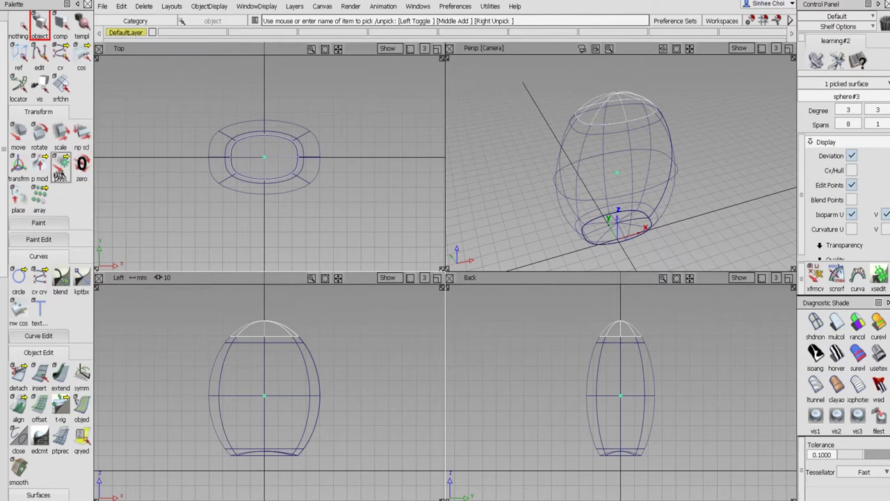
left_click(61, 166)
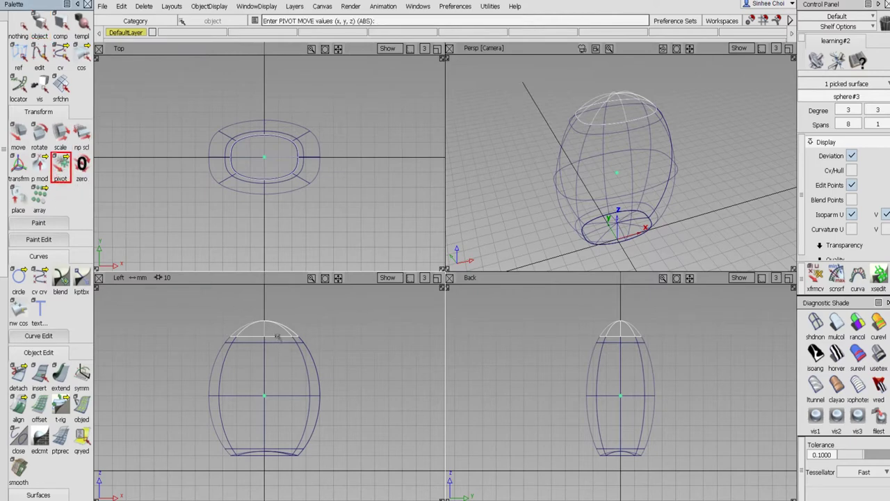
left_click(277, 337)
left_click(81, 137)
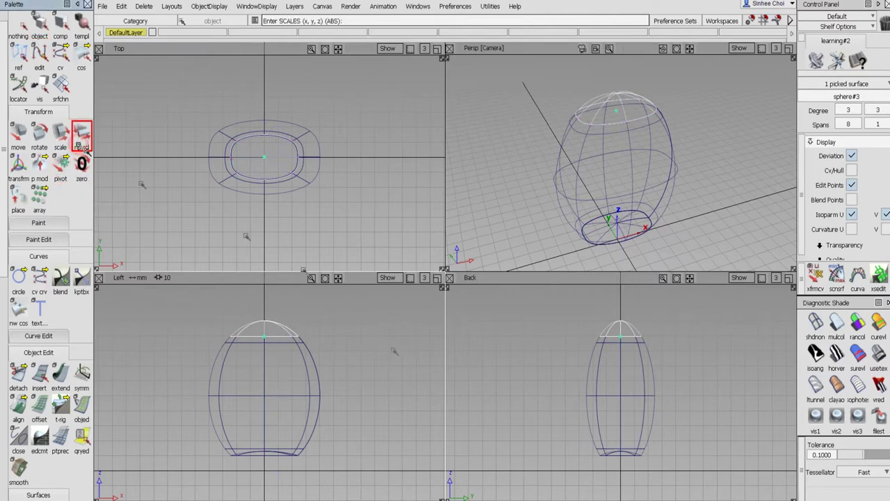
right_click_drag(399, 357, 390, 478)
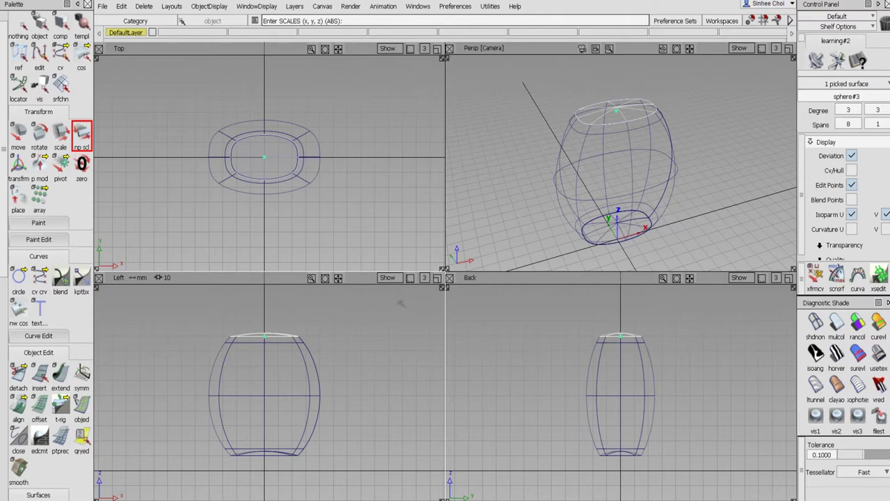
Create a cylinder with 0 caps, keeping degree 3 and 8 spans, and place it at the origin (0).
left_click(5, 308)
left_click_drag(21, 214, 90, 214)
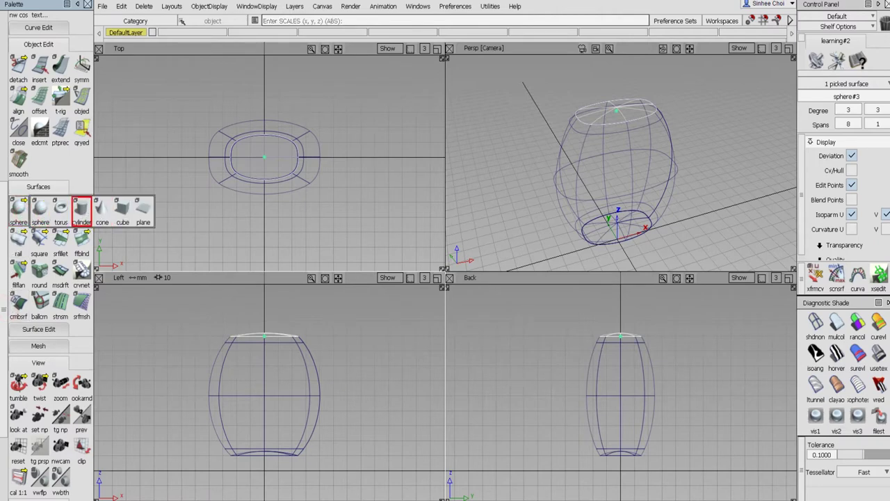
left_click_drag(84, 213, 82, 213)
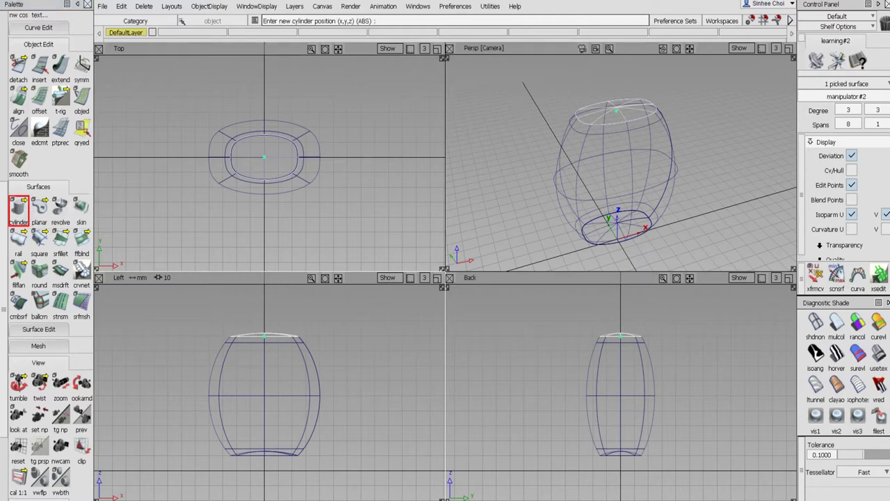
double_click(19, 205)
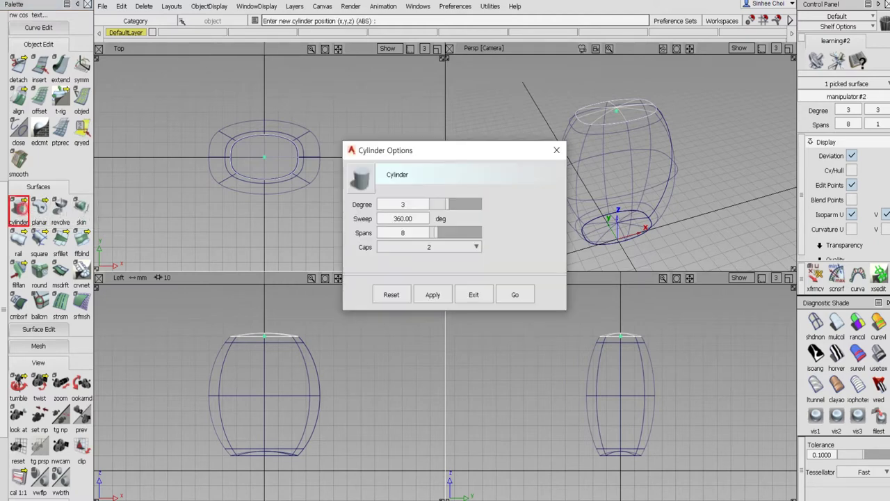
left_click(418, 248)
left_click(422, 258)
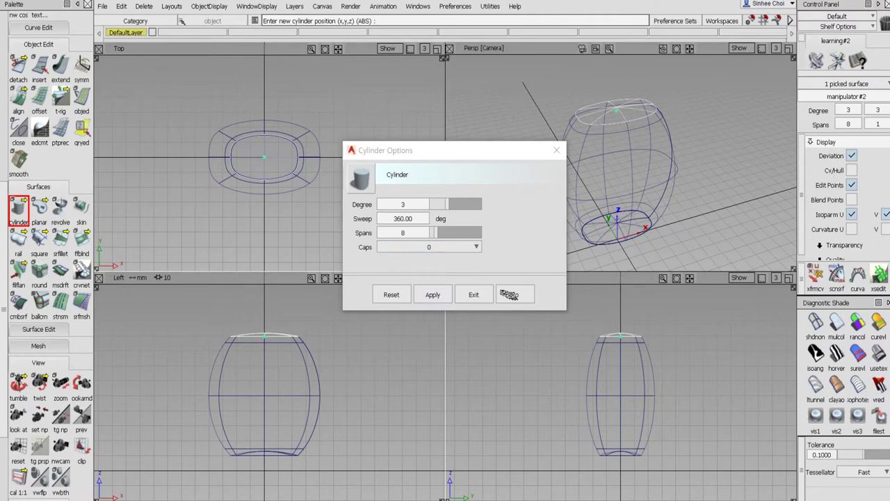
left_click(515, 294)
type("0")
key("Return")
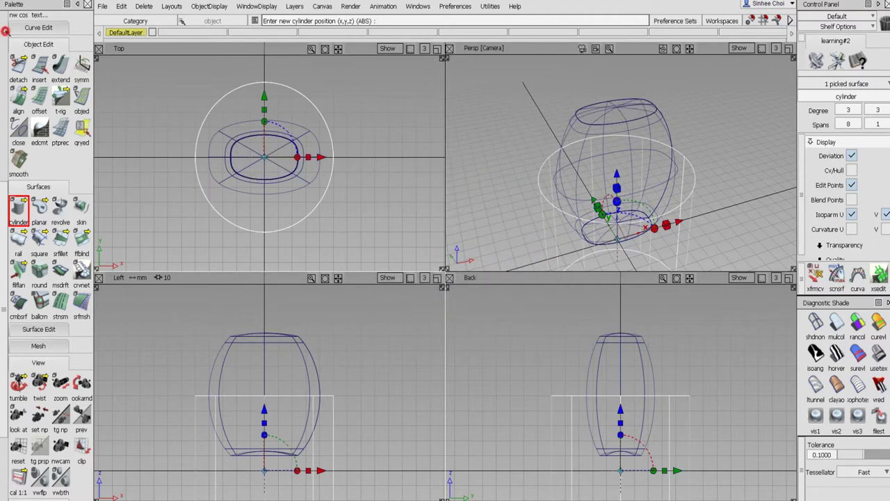
Scale the cylinder down to neck size and move it up in Z to sit just above the body's upper cap.
scroll(6, 32, "up", 5)
left_click(60, 151)
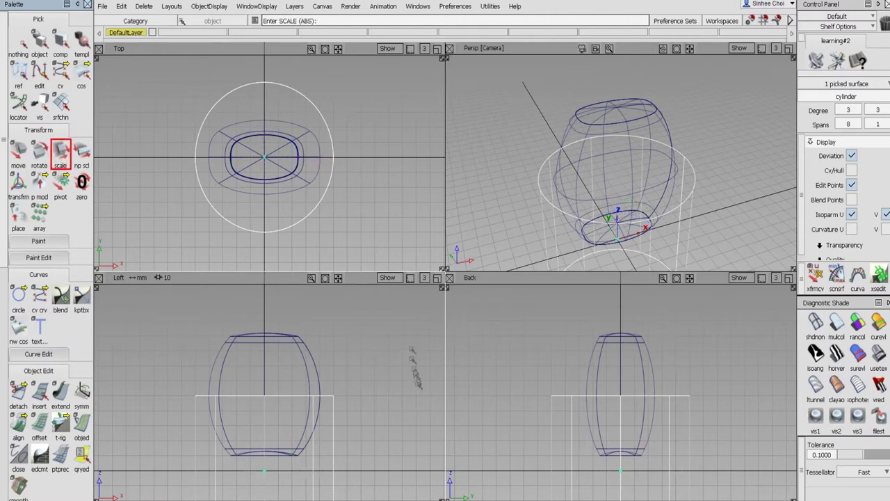
left_click_drag(409, 355, 273, 449)
left_click(18, 150)
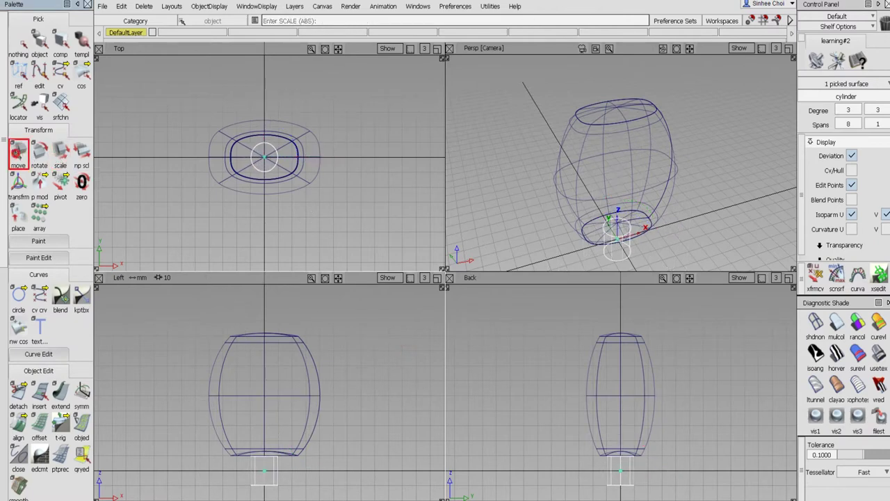
right_click_drag(390, 378, 397, 255)
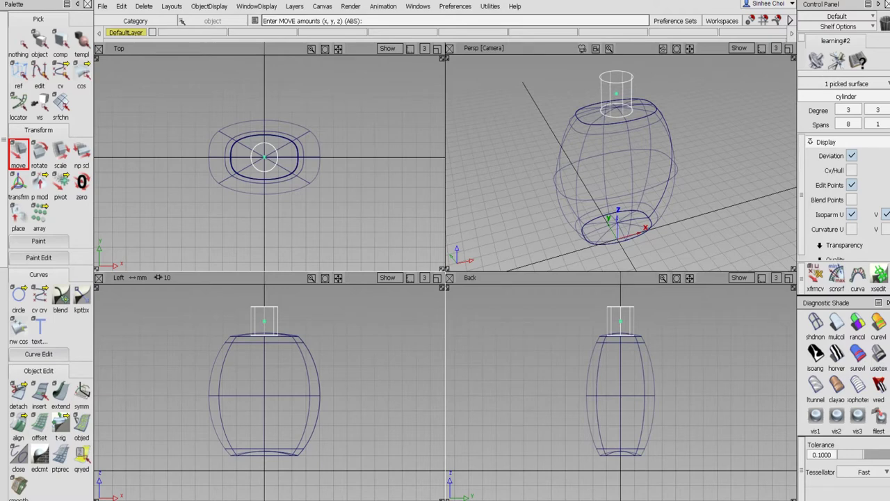
mouse_move(381, 384)
right_mouse_down()
mouse_move(380, 365)
mouse_move(383, 380)
mouse_move(388, 367)
right_mouse_up()
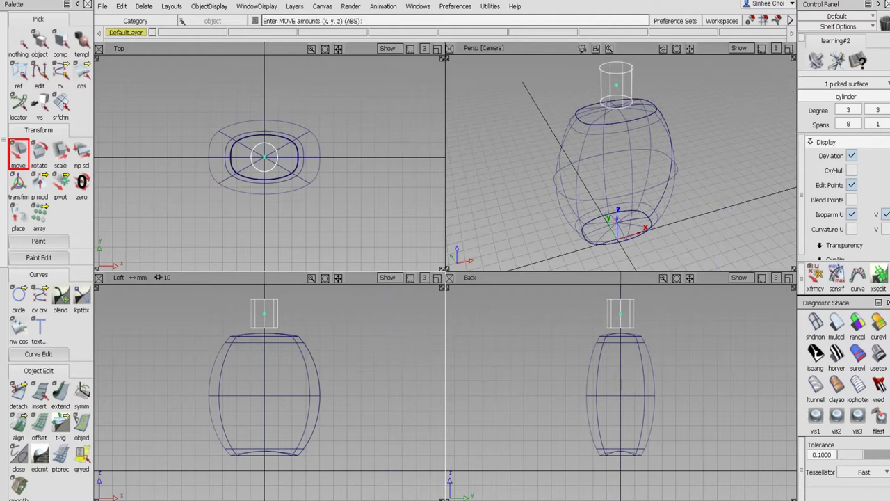
Delete the shallow upper cap surface from the top of the body.
left_click(788, 49)
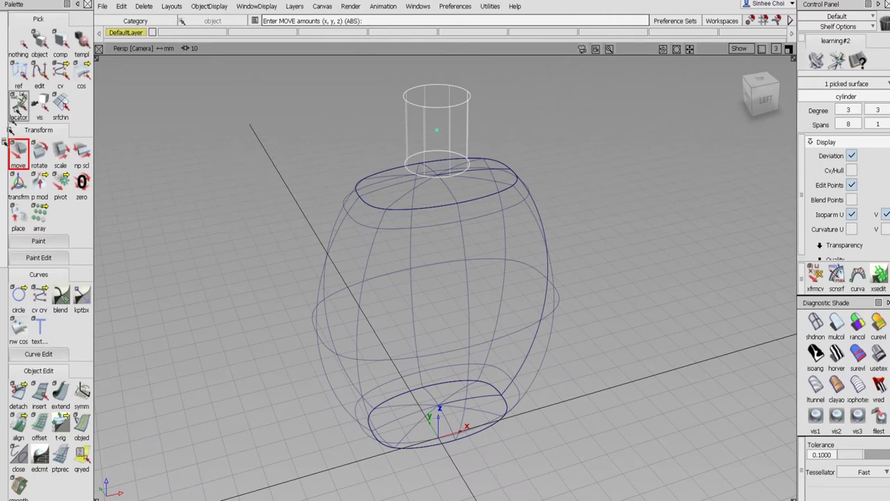
left_click(20, 50)
left_click(61, 44)
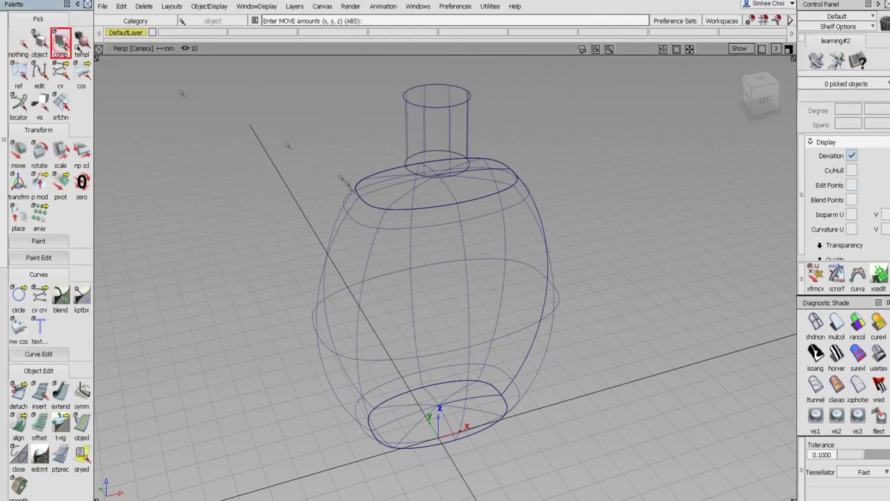
left_click(383, 188)
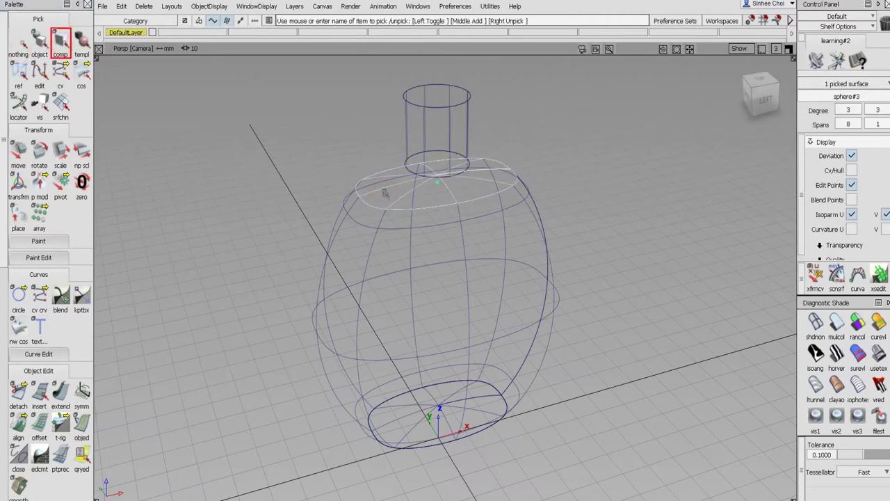
key("Delete")
left_click(393, 291)
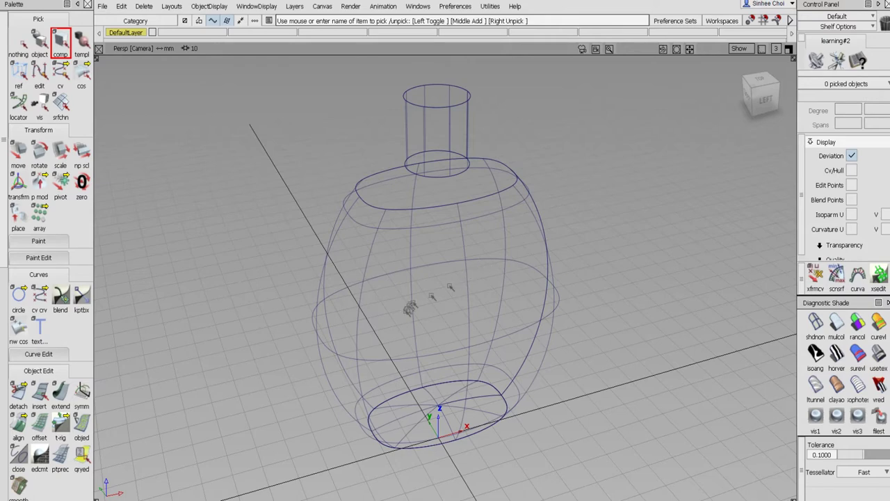
Detach the lower cap into two halves lengthwise along the X axis.
left_click(18, 391)
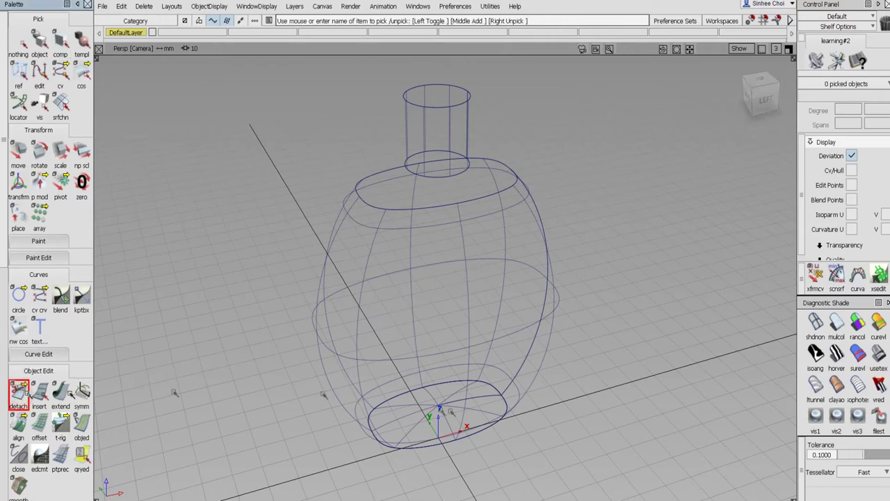
left_click(410, 414)
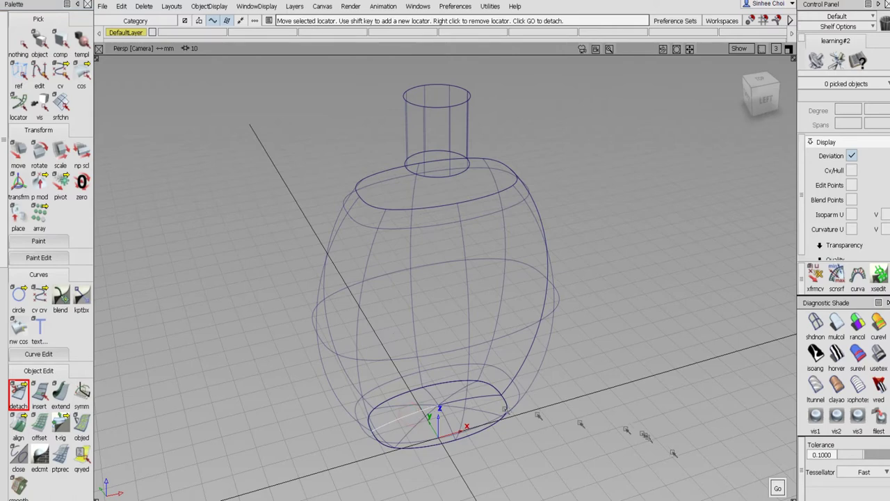
left_click(777, 487)
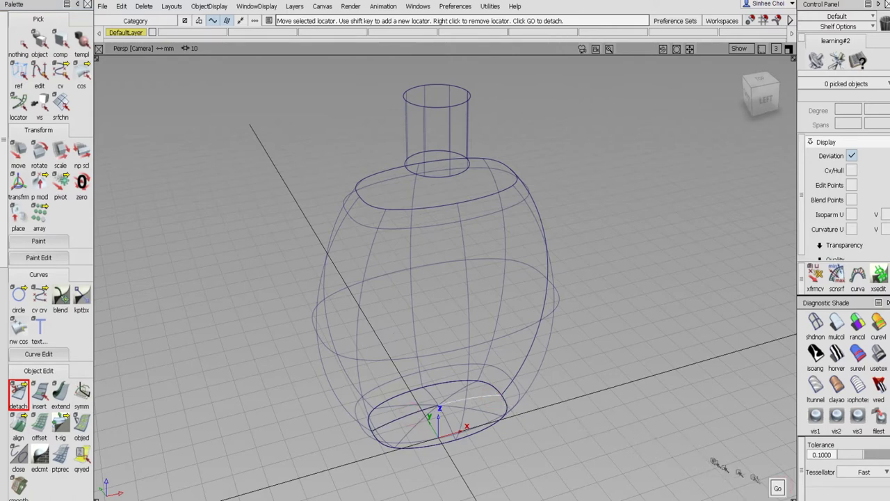
left_click(776, 486)
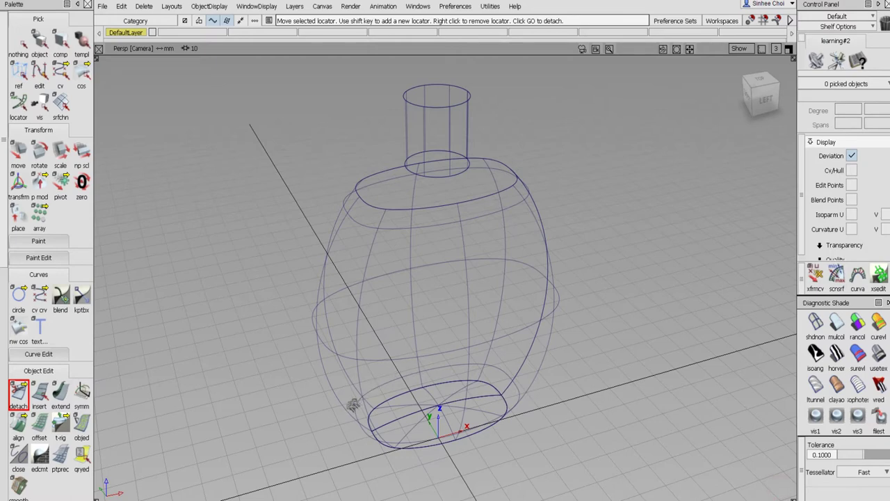
Detach the body surface into two halves at the vertical side isoparms on both ends of the X axis.
left_click(344, 408)
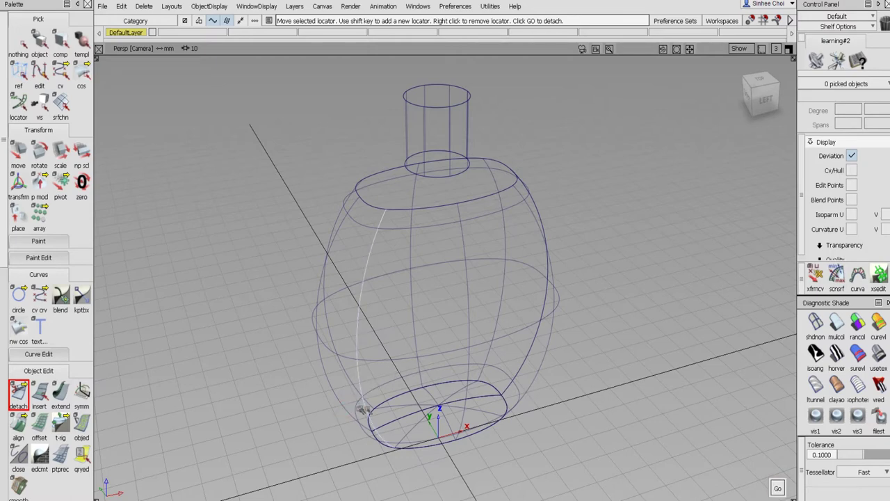
left_click(329, 385)
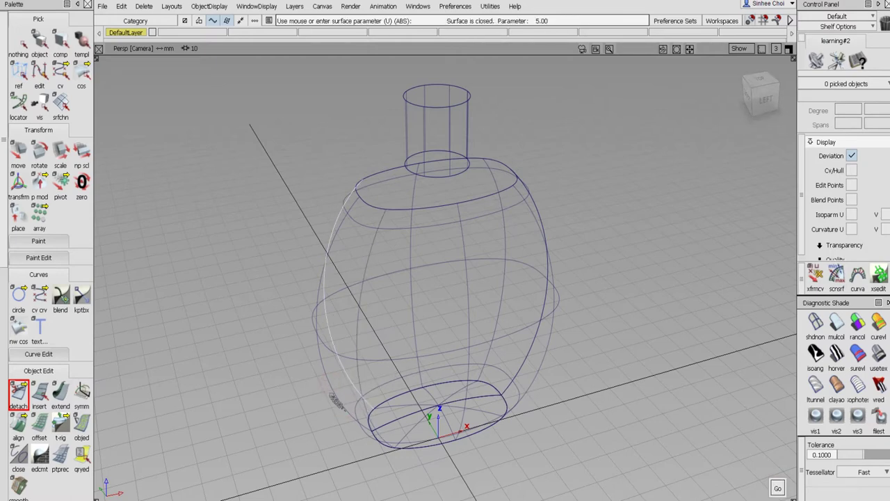
left_click_drag(296, 399, 357, 419, "alt+shift")
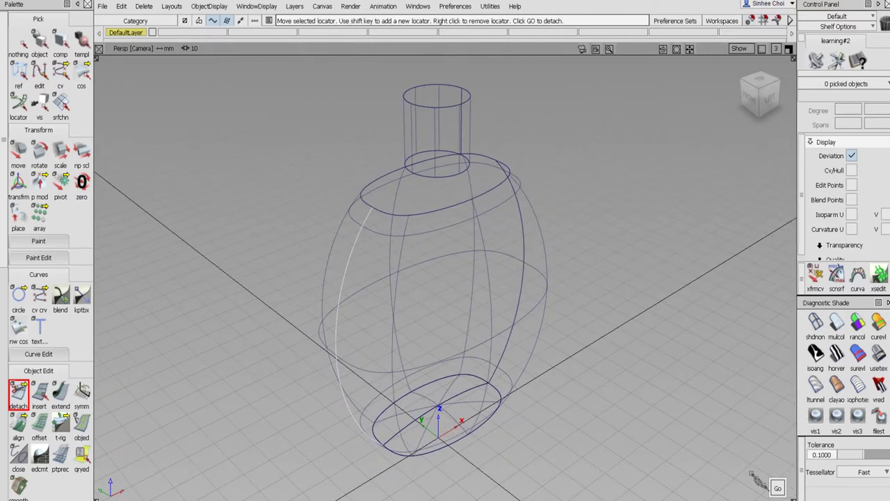
left_click(777, 487)
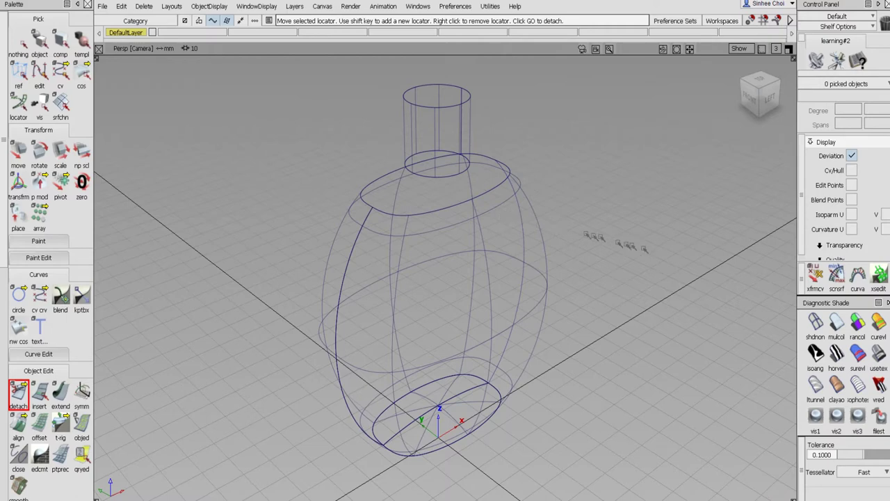
left_click_drag(622, 254, 584, 257, "alt+shift")
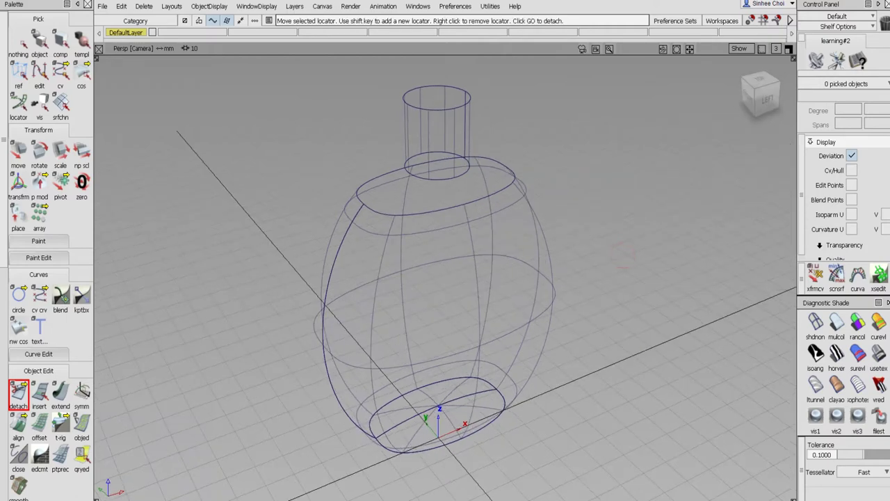
left_click(539, 258)
left_click_drag(610, 258, 466, 258, "alt+shift")
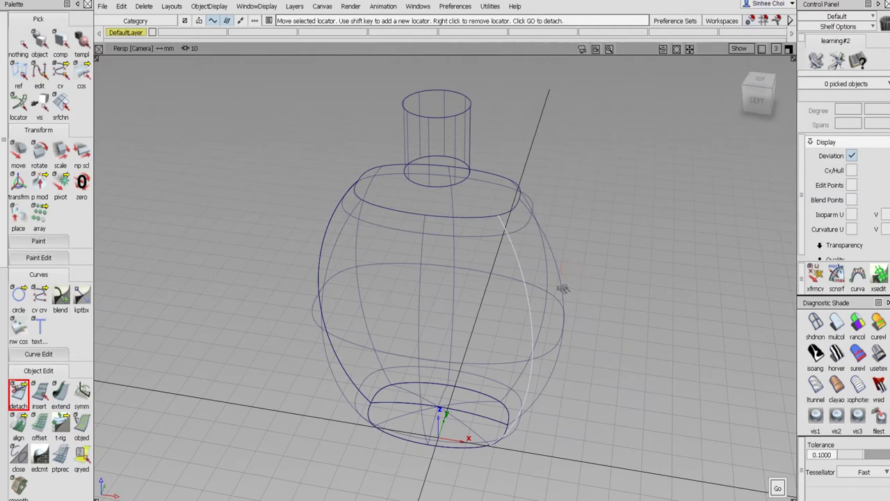
left_click(562, 289)
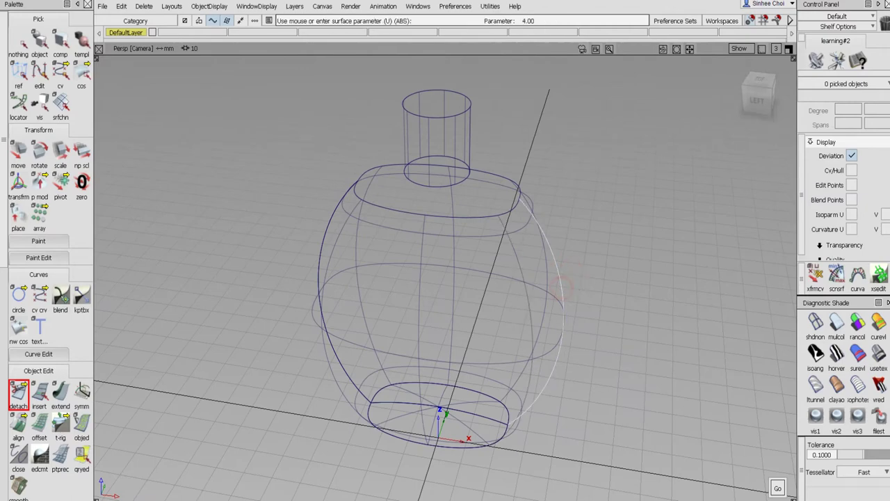
left_click(778, 488)
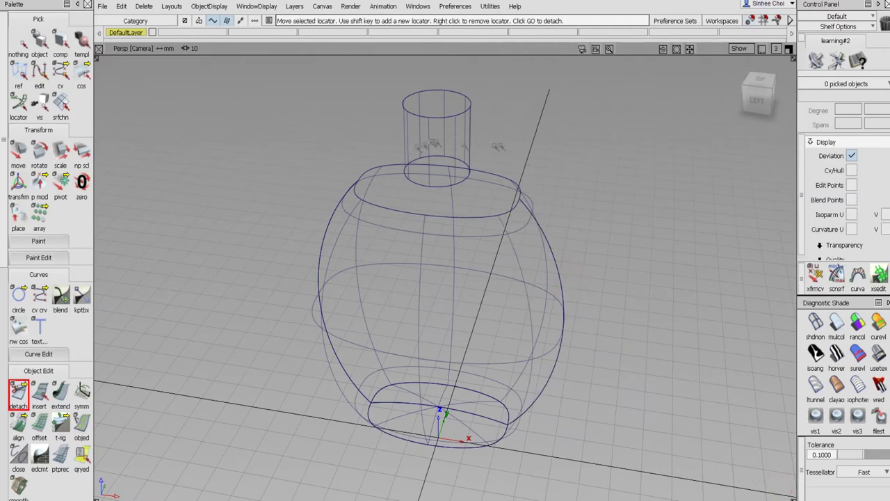
Detach the neck cylinder into two halves along the same X-axis plane as the body.
left_click_drag(431, 146, 662, 156, "alt+shift")
left_click_drag(606, 158, 512, 141, "alt+shift")
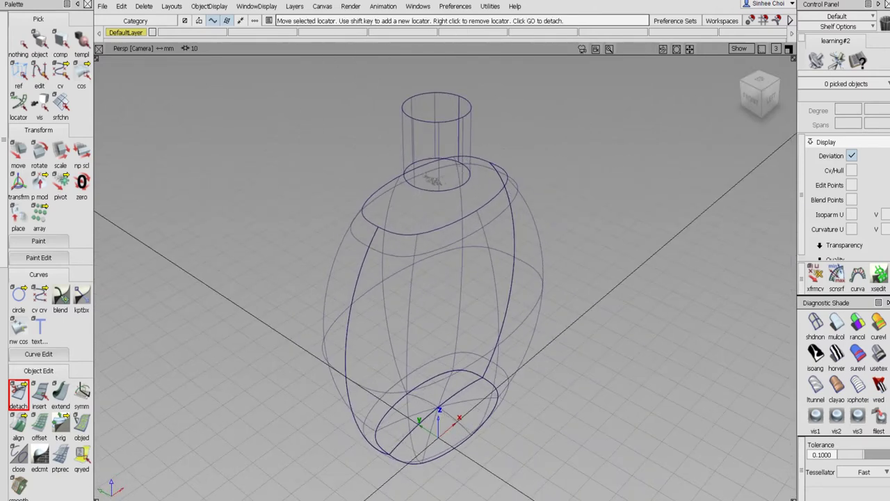
mouse_move(422, 160)
left_mouse_down("alt+shift")
mouse_move(438, 154)
mouse_move(421, 148)
left_mouse_up("alt+shift")
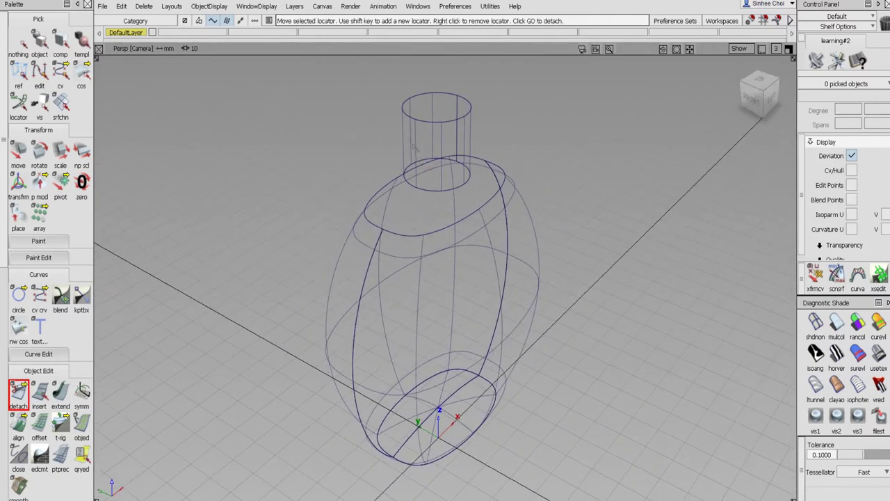
left_click(416, 147)
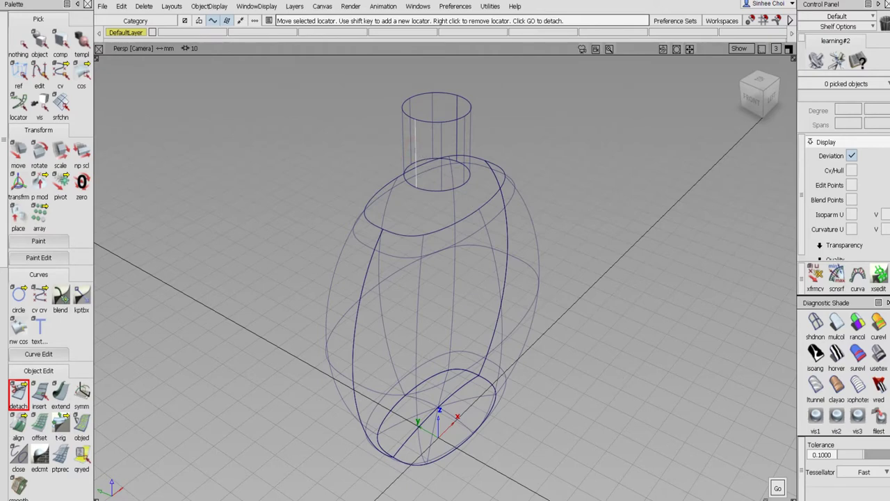
left_click(778, 488)
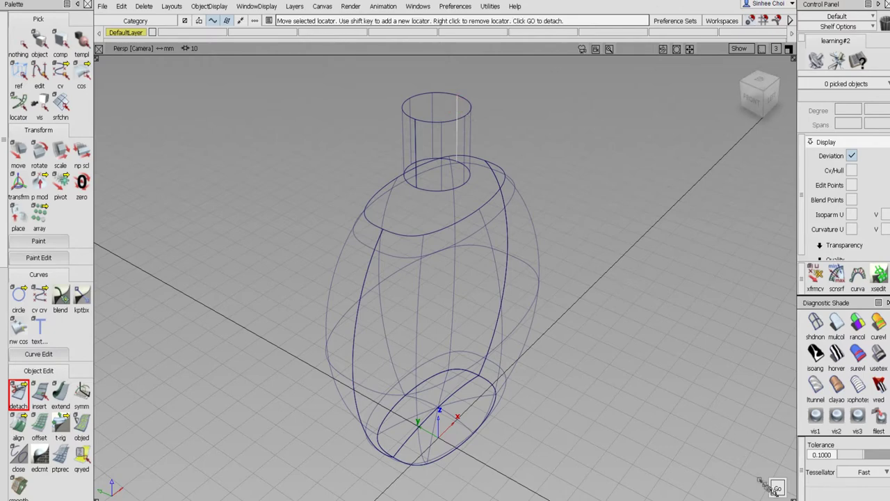
Delete the halves of the neck, body and lower cap on the positive Y side.
left_click(788, 48)
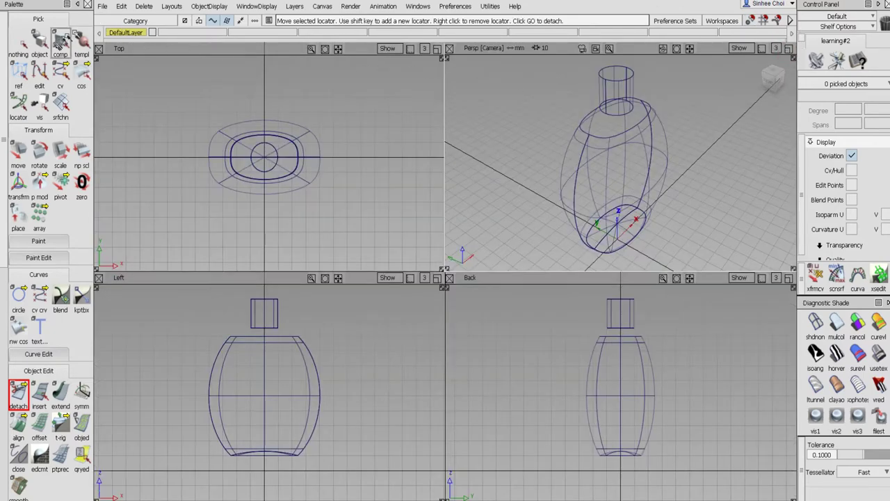
left_click(42, 45)
left_click_drag(174, 108, 353, 158)
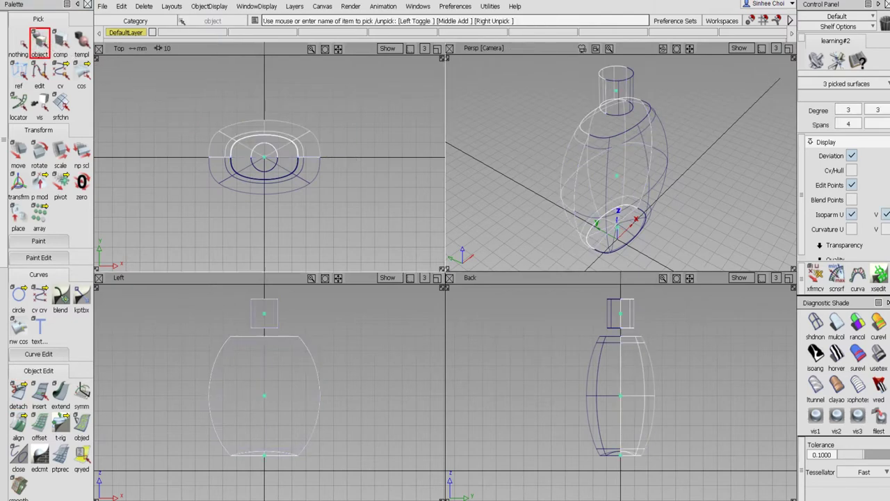
key("Delete")
left_click(392, 290)
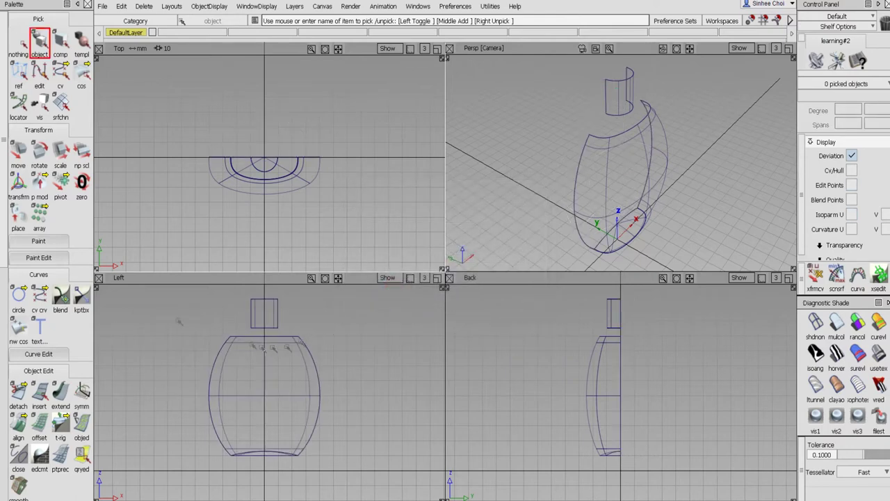
Detach a narrow strip of the half body along the horizontal isoparm just below its upper edge.
left_click(18, 393)
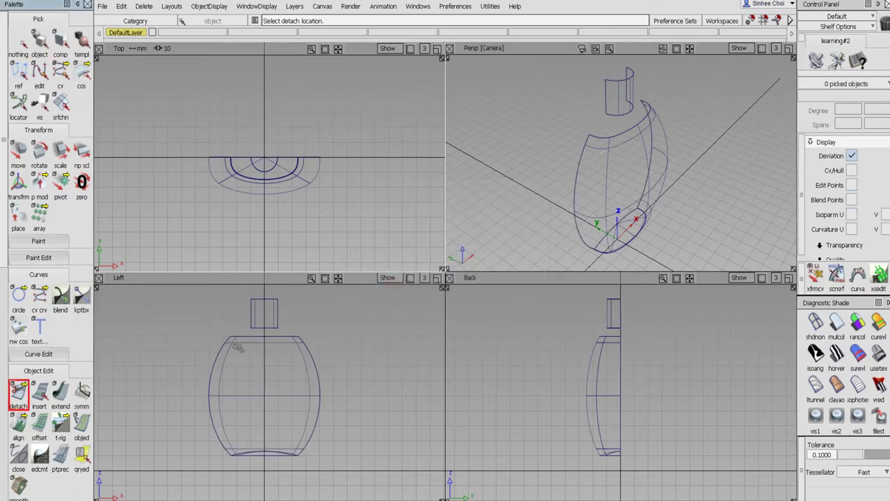
left_click(241, 342)
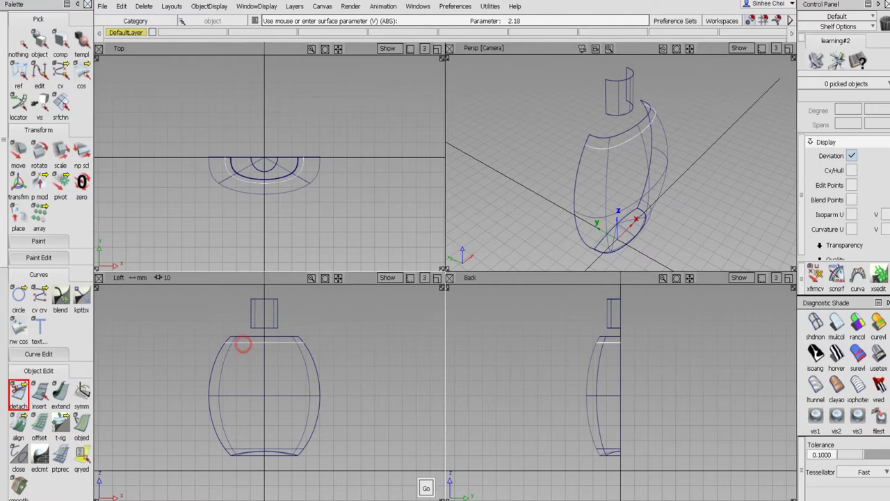
left_click(436, 487)
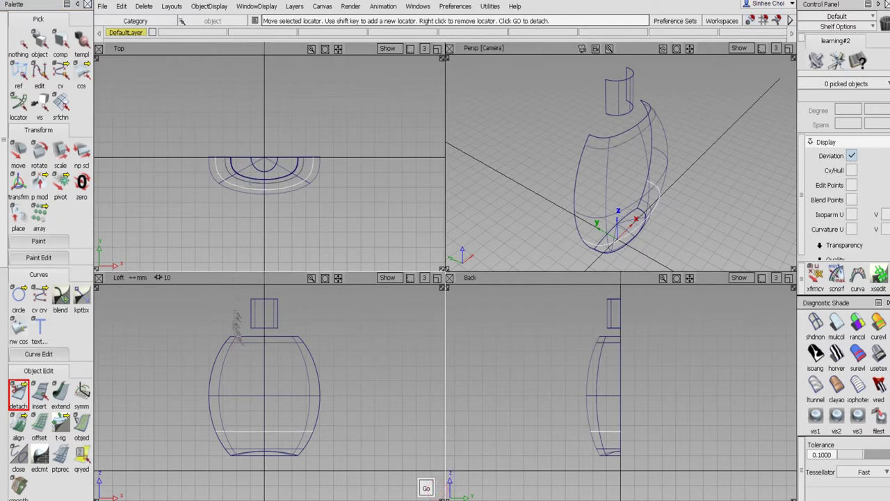
left_click_drag(237, 320, 249, 351)
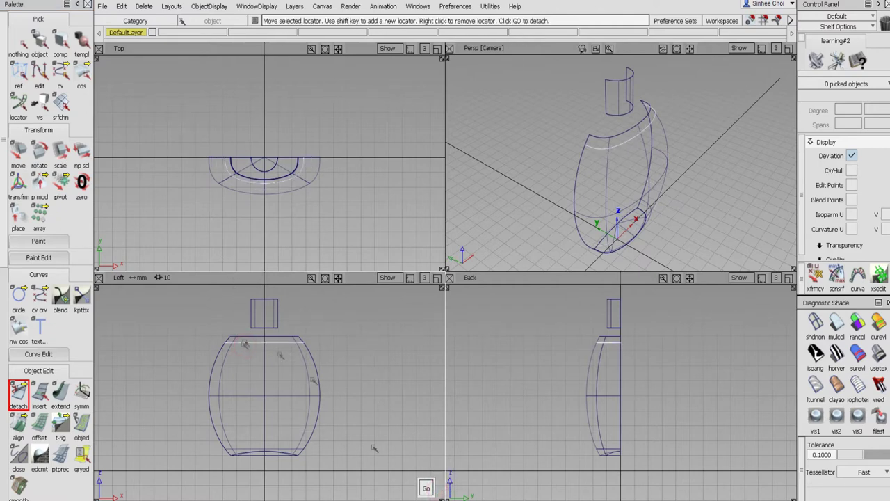
left_click(427, 489)
Delete the detached strip at the half body's upper edge to widen the gap below the neck.
left_click(40, 43)
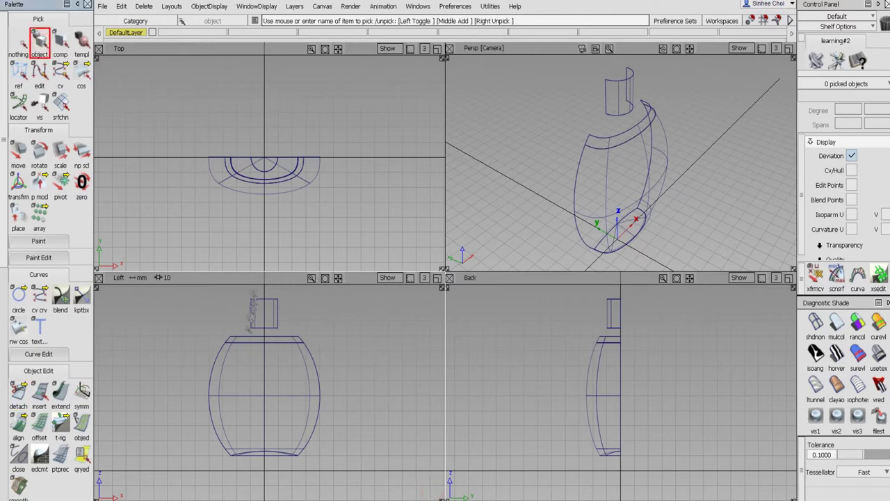
left_click(243, 338)
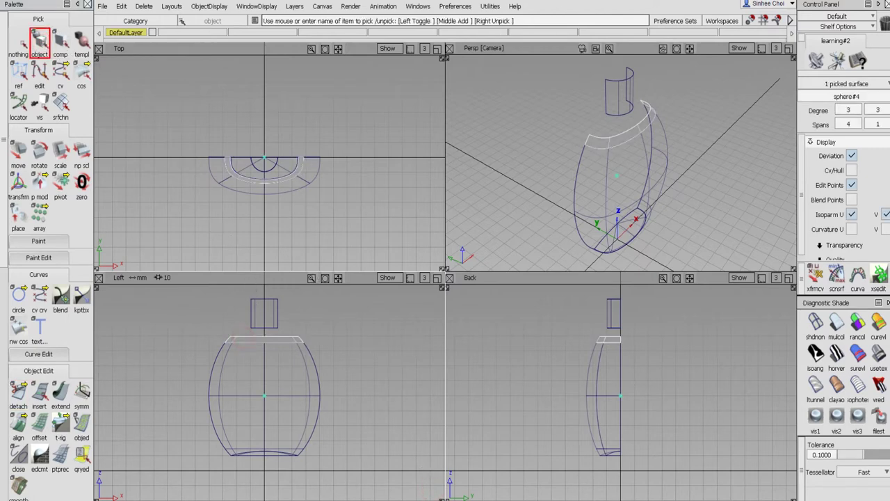
key("Delete")
left_click(388, 291)
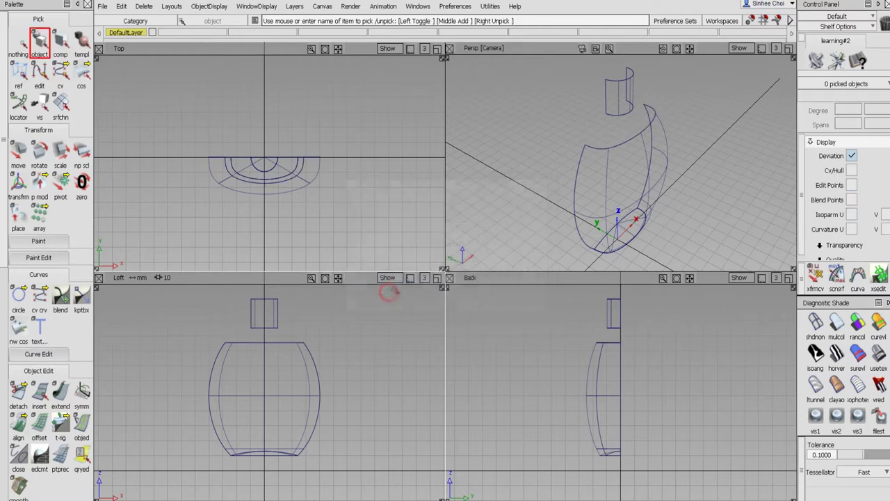
Create a Freeform Blend surface from the neck's lower edge to the half body's upper edge in the perspective view.
left_click(789, 48)
left_click_drag(501, 174, 544, 175, "alt+shift")
scroll(58, 394, "down", 4)
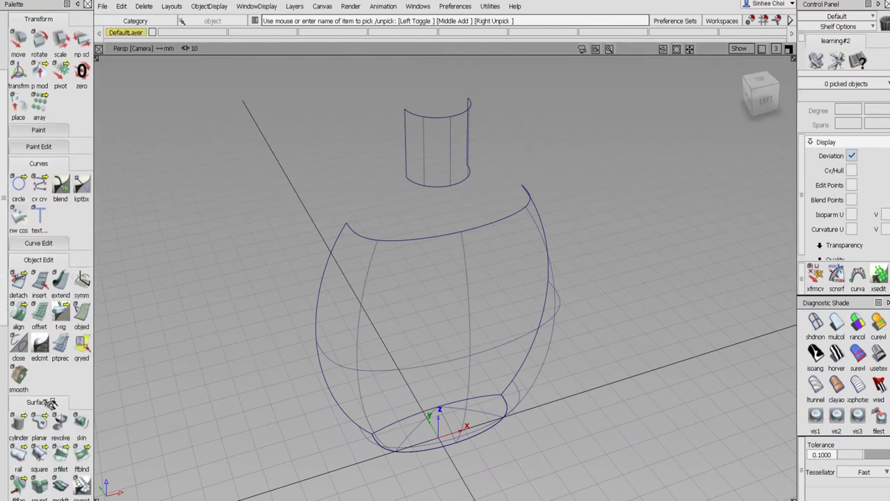
scroll(58, 394, "down", 2)
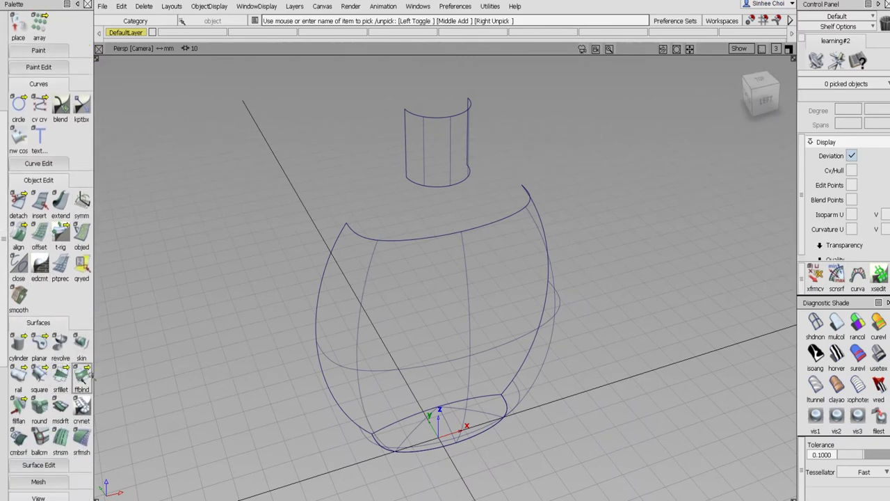
left_click(81, 377)
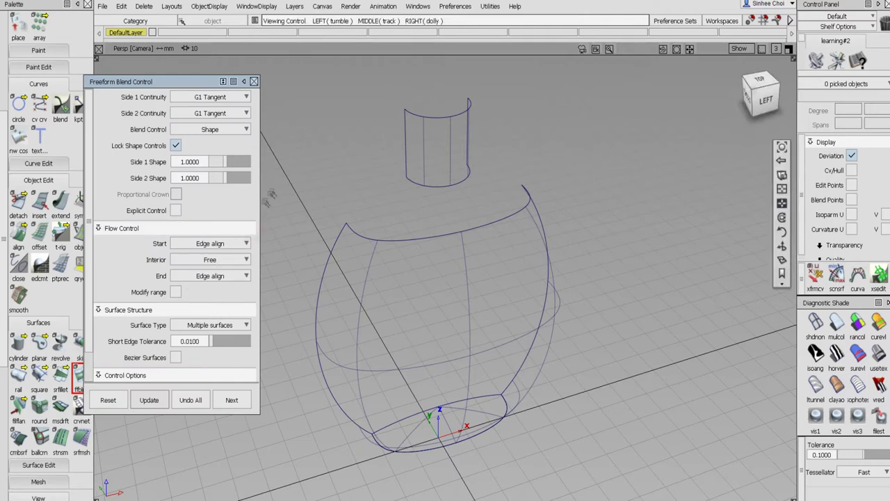
left_click_drag(296, 179, 328, 141, "alt+shift")
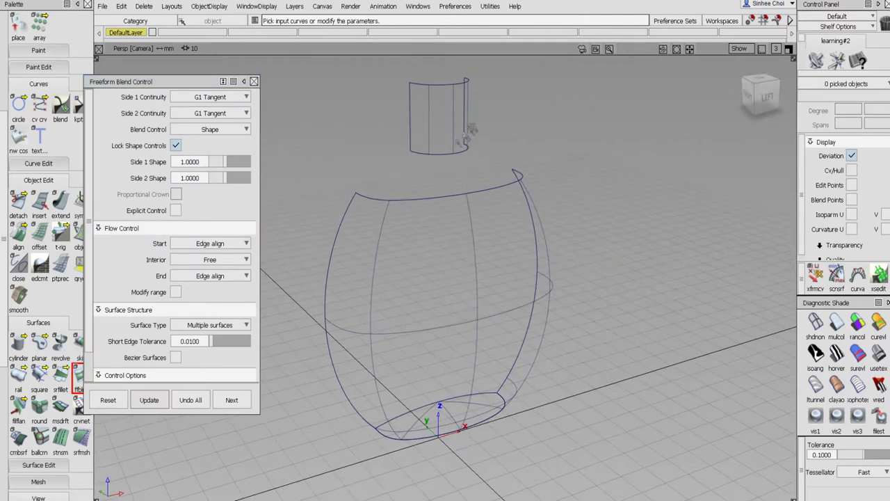
left_click(441, 152)
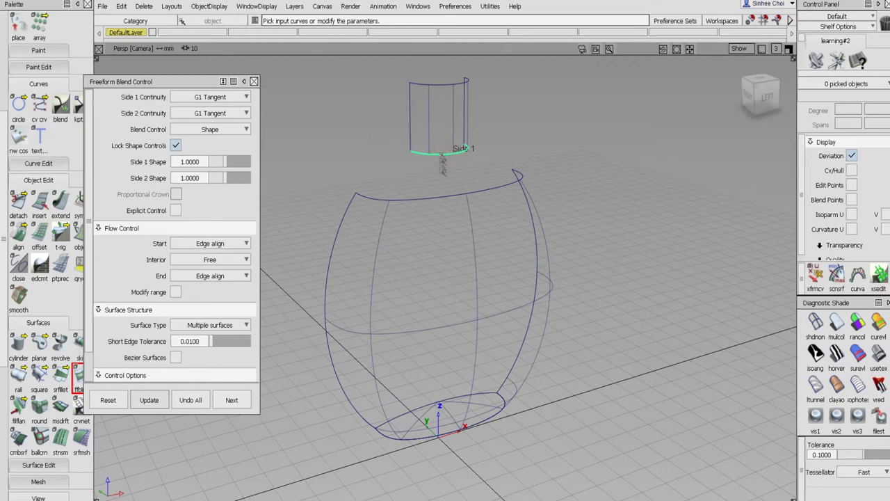
left_click(438, 197)
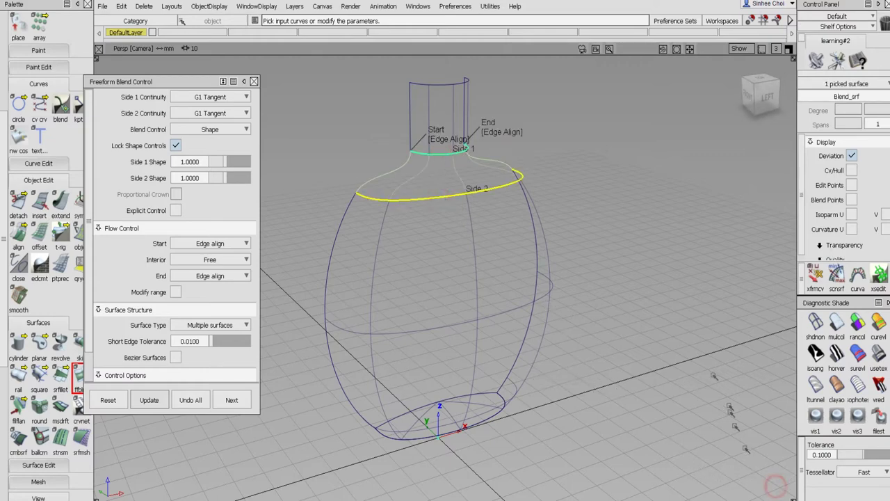
Apply clay AO diagnostic shading to the blend surface and set the shading tolerance to 0.0100.
left_click_drag(594, 369, 670, 370, "alt+shift")
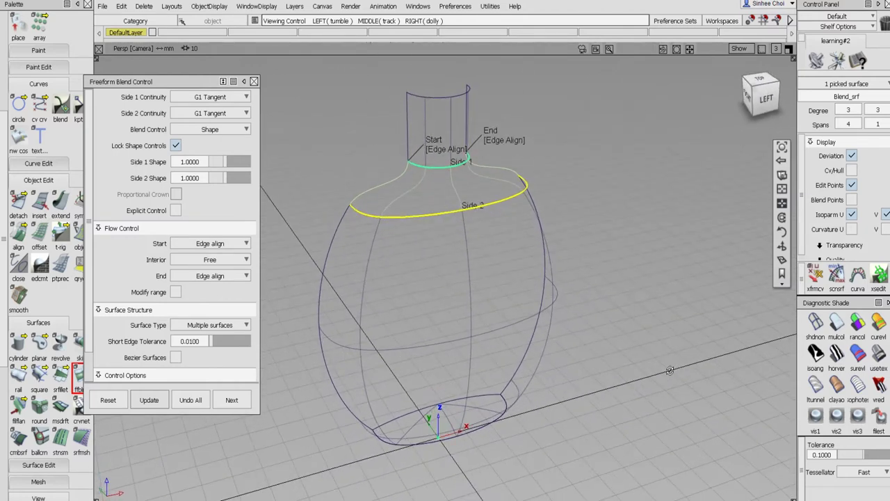
left_click(836, 384)
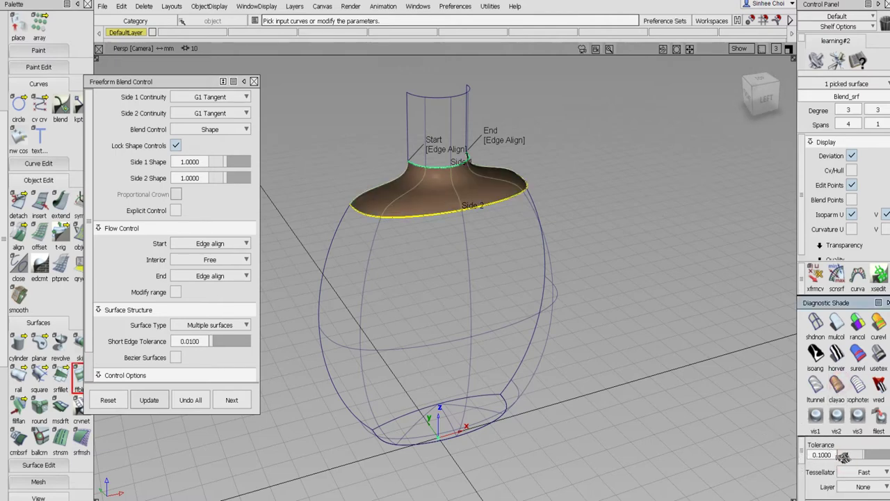
left_click_drag(843, 457, 837, 454)
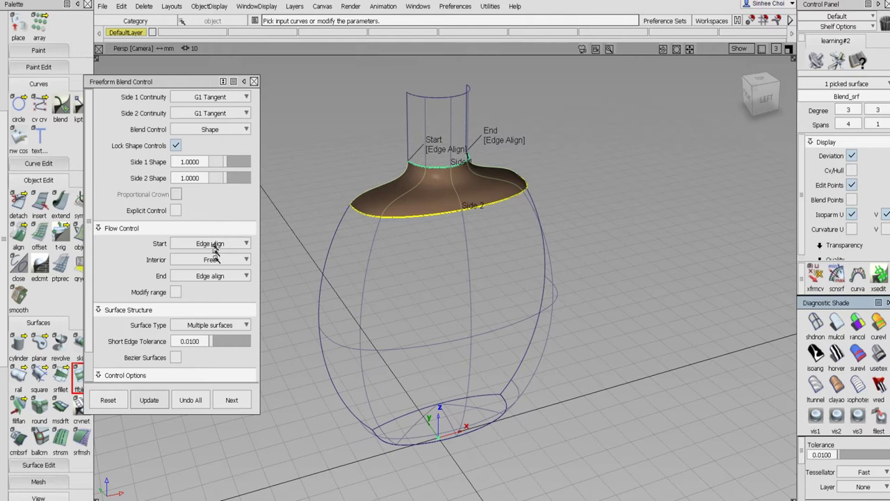
Set the blend's Side 2 continuity at the body edge to G0 Position and update the surface.
left_click(208, 113)
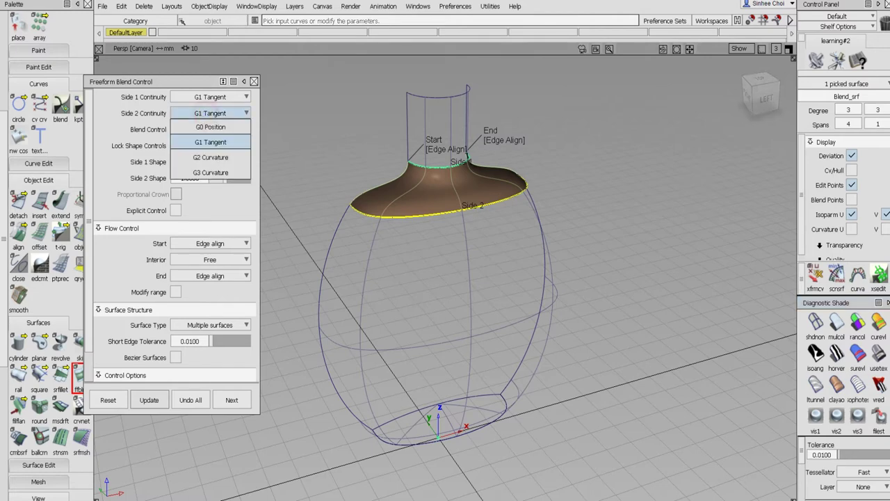
left_click(212, 127)
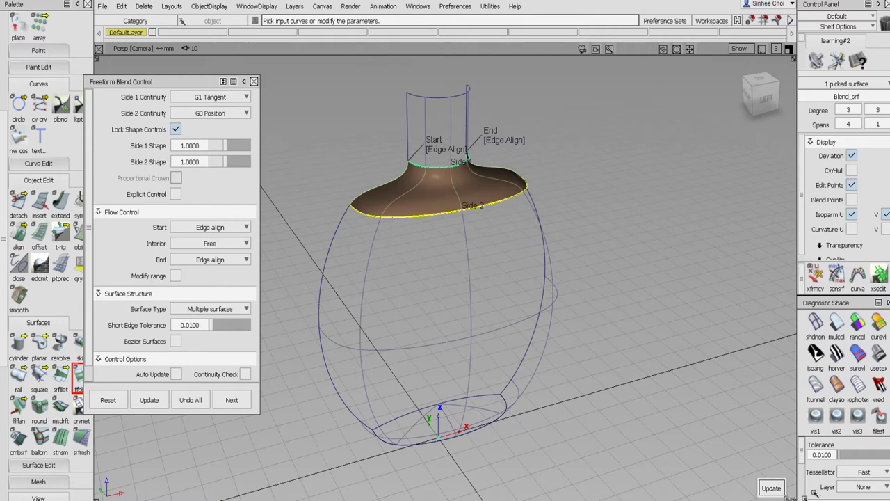
left_click(773, 488)
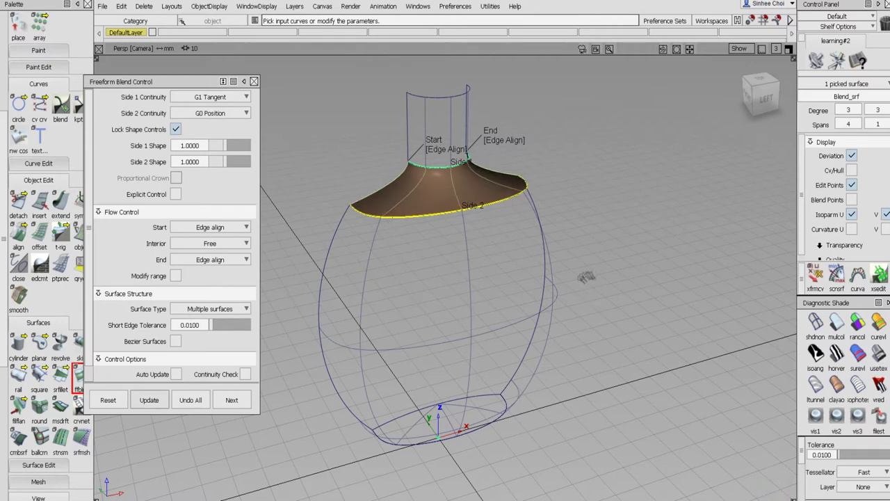
left_click(763, 98)
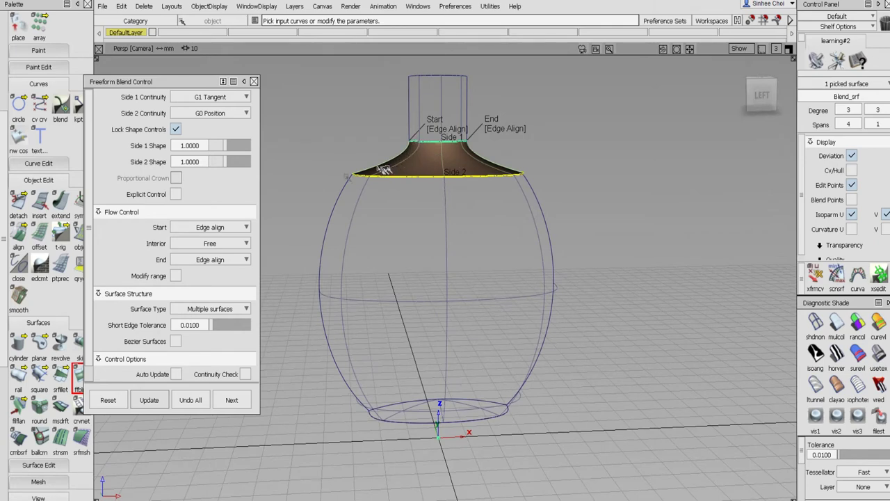
Try G2 Curvature as the blend's Side 1 continuity at the neck edge and update the surface.
left_click(217, 97)
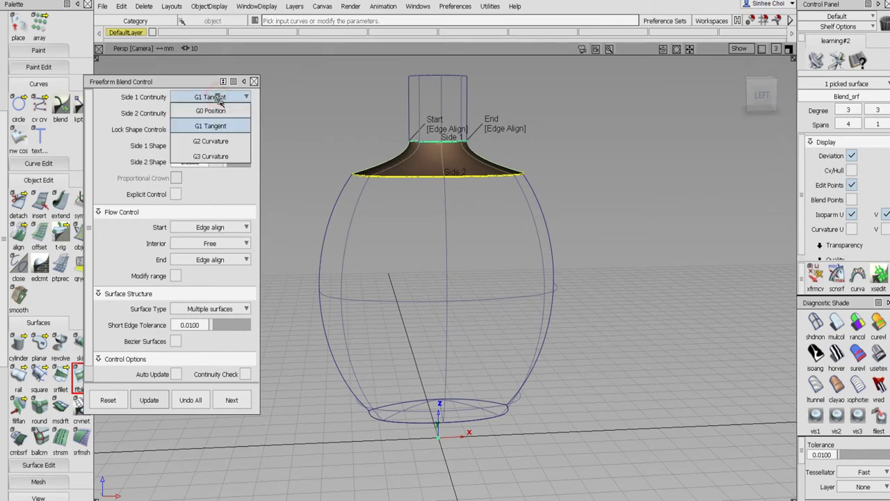
left_click(224, 141)
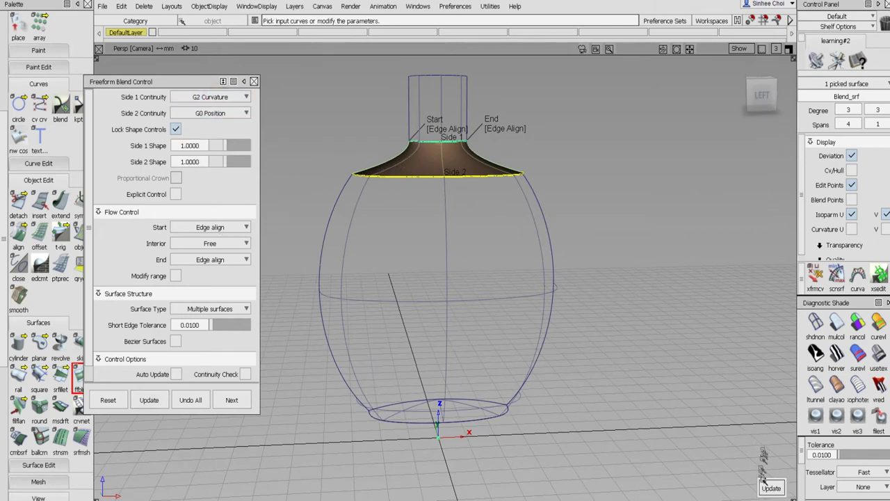
left_click_drag(736, 462, 677, 384, "alt+shift")
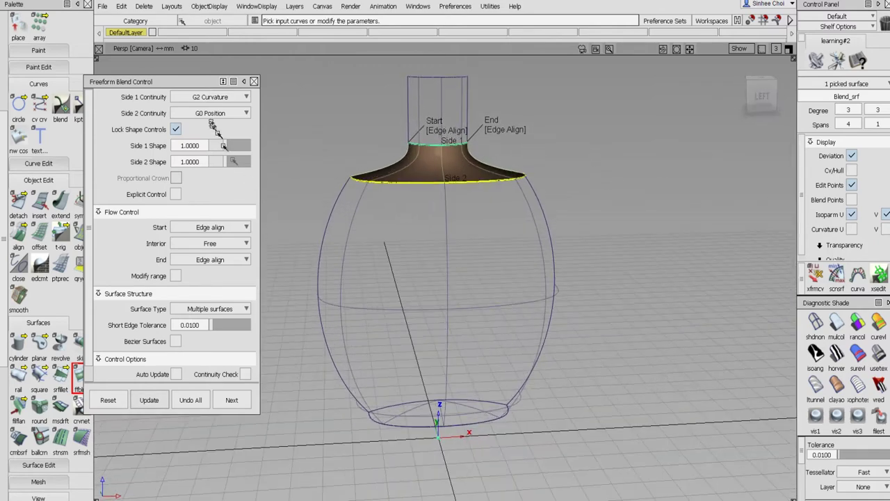
Set the blend's Side 1 continuity at the neck edge to G3 Curvature and update the surface.
left_click(214, 97)
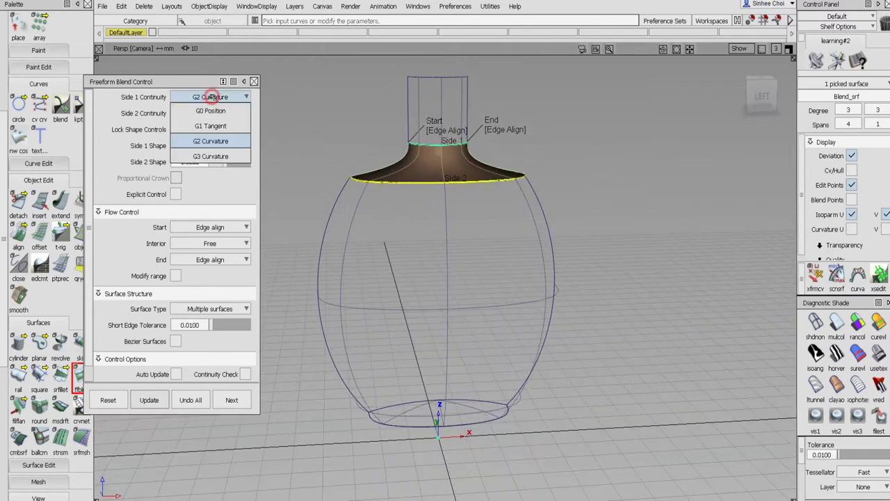
left_click(211, 156)
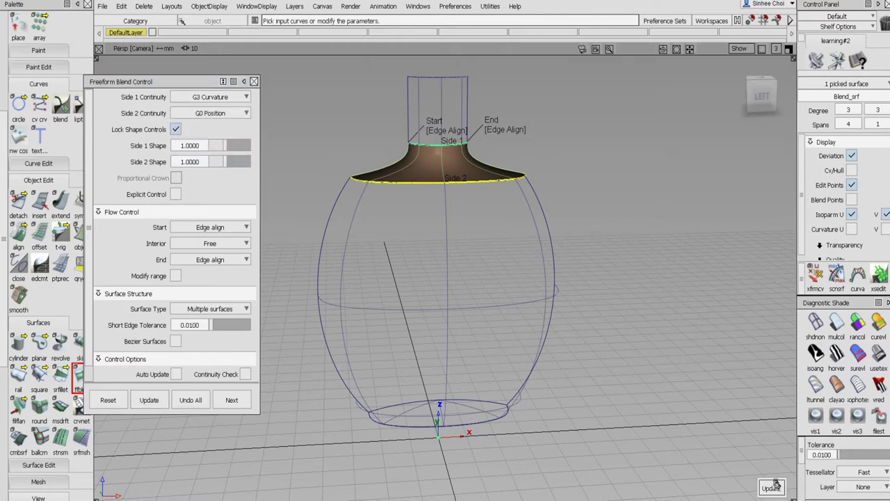
left_click_drag(658, 354, 567, 333, "alt+shift")
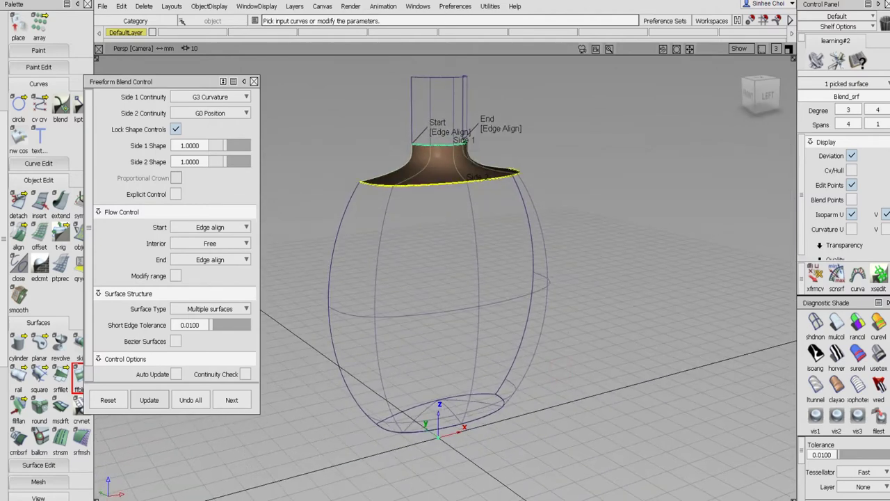
Accept the neck-to-body blend, close its options and turn off the diagnostic shading.
left_click(233, 401)
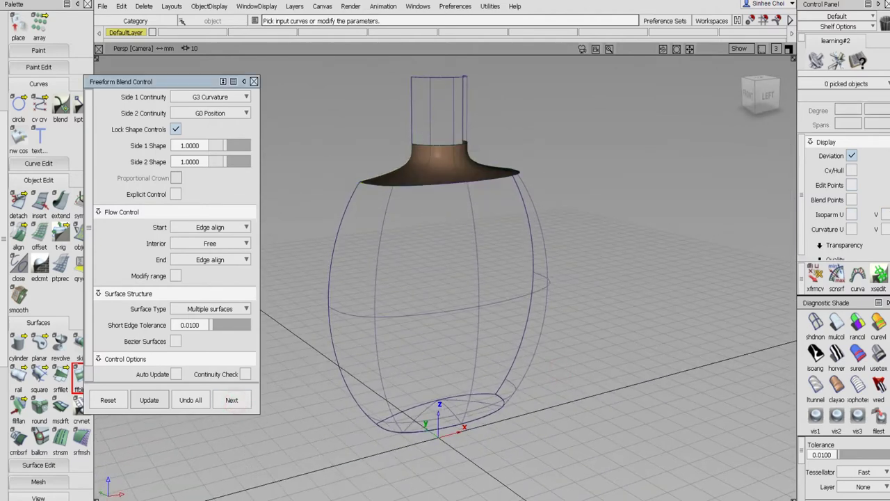
left_click(254, 82)
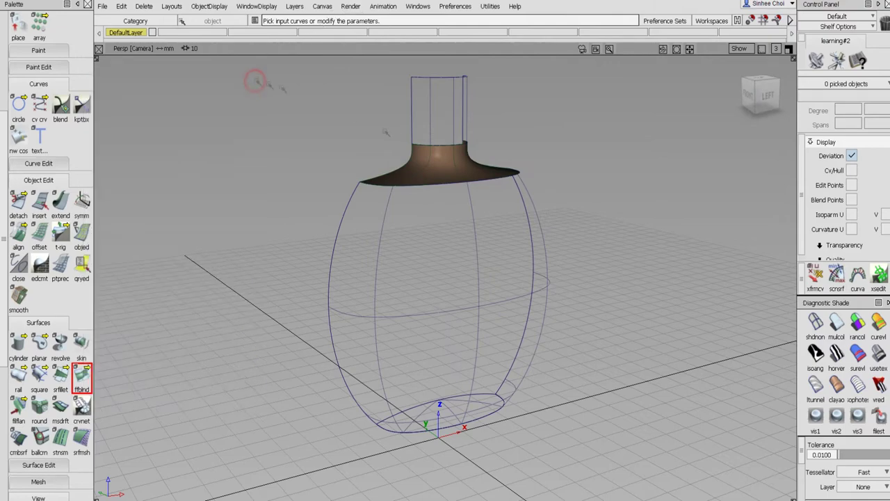
left_click_drag(255, 79, 397, 160, "alt+shift")
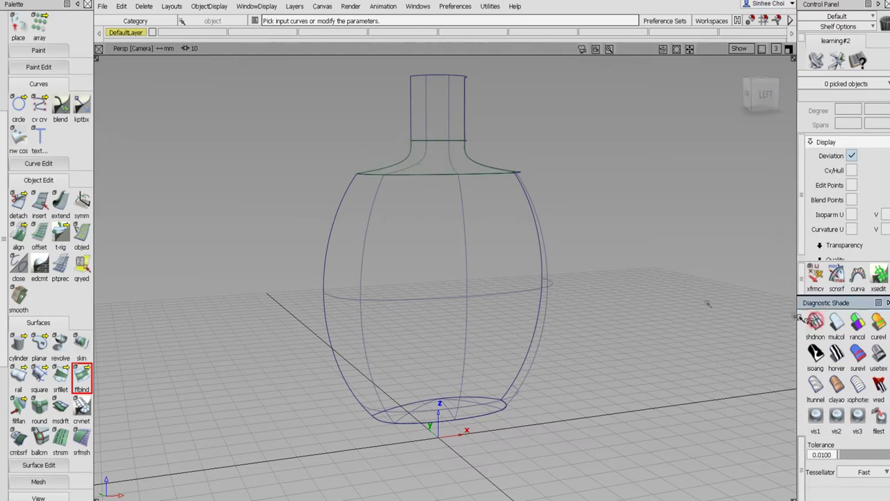
Detach a narrow strip of the half body along the horizontal isoparm just above its lower edge.
left_click_drag(361, 341, 415, 232, "alt+shift")
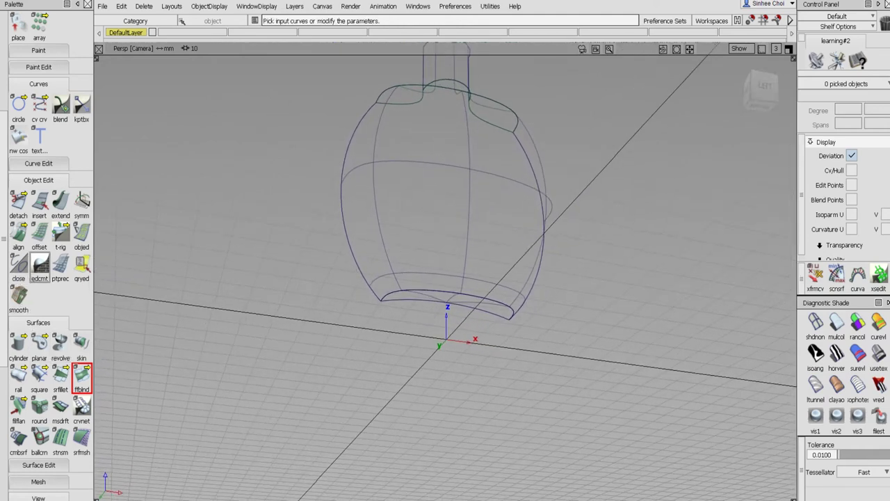
left_click(18, 207)
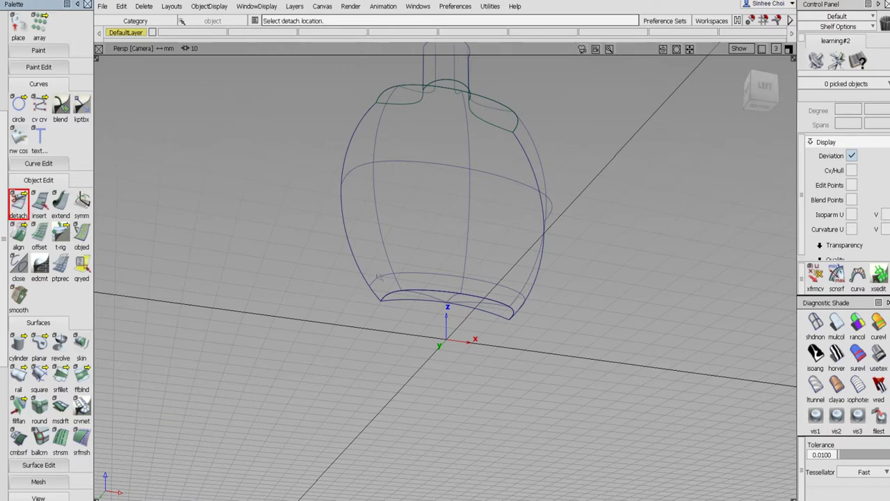
left_click(379, 277)
left_click(392, 293)
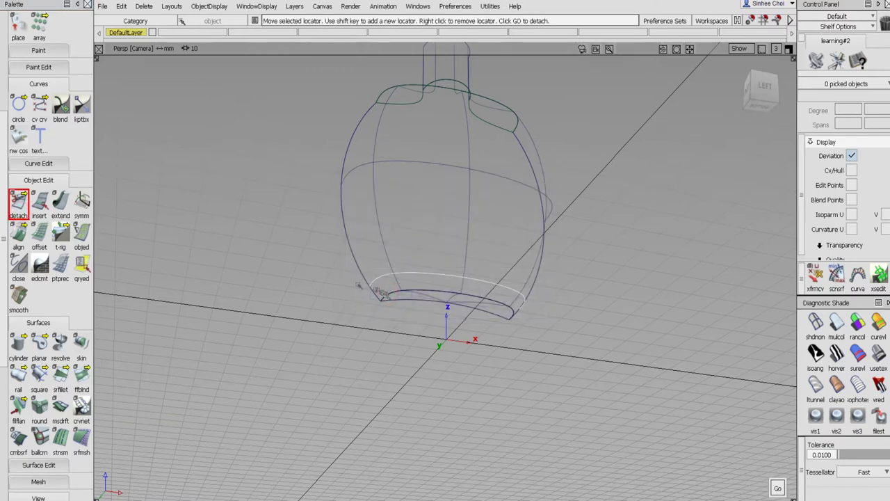
left_click_drag(345, 278, 363, 312)
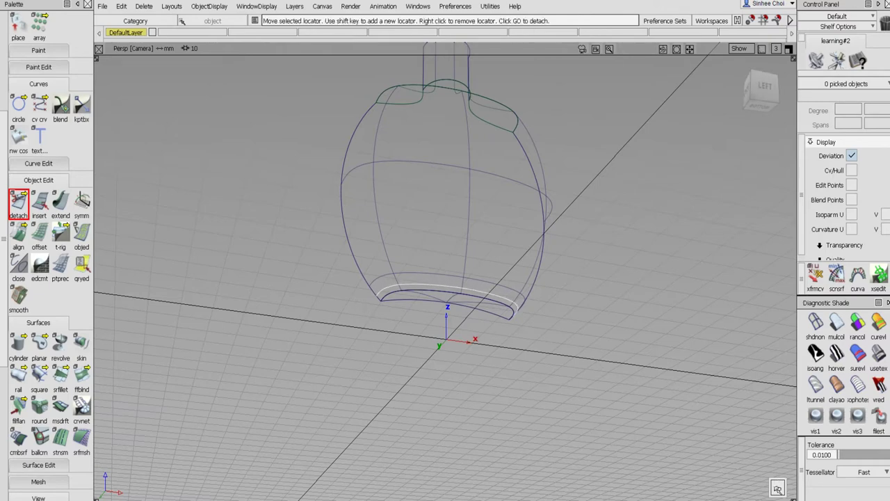
left_click(777, 487)
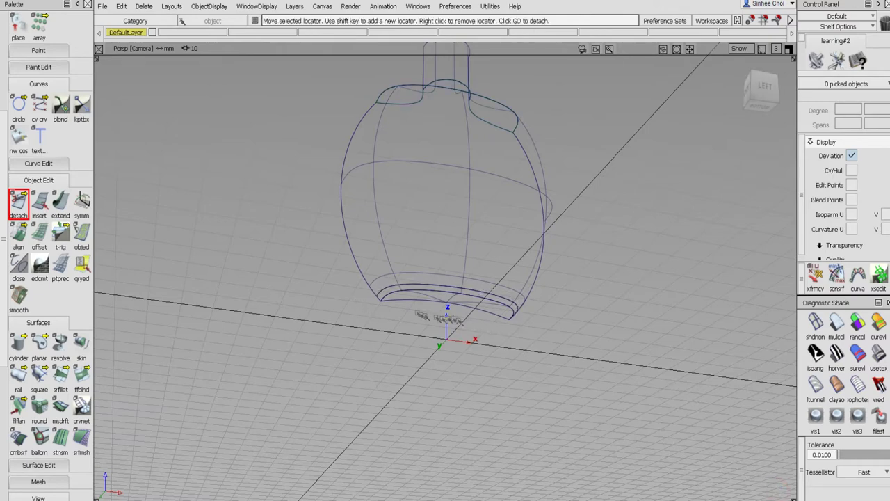
left_click(392, 296)
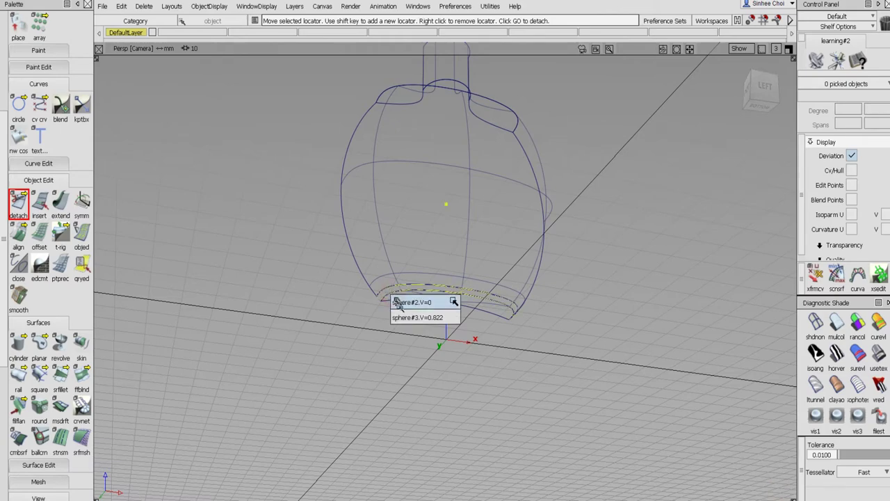
left_click(400, 314)
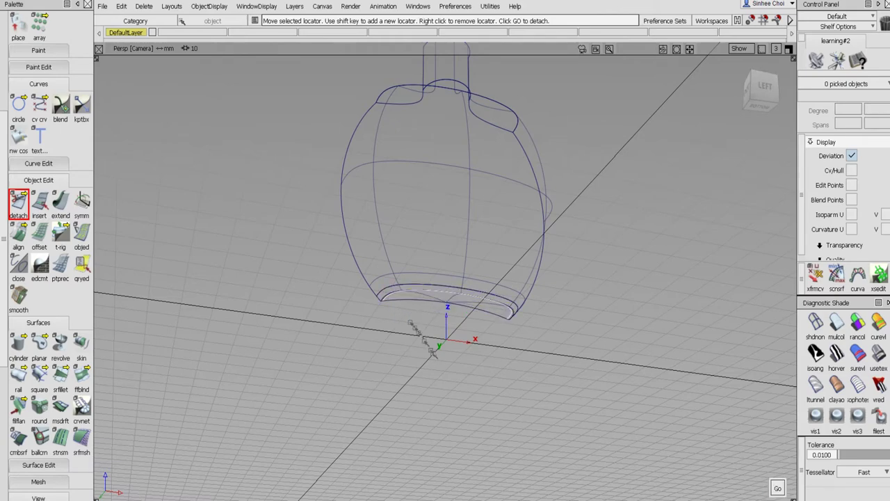
left_click_drag(432, 353, 417, 264, "alt+shift")
right_click_drag(417, 264, 371, 309, "alt+shift")
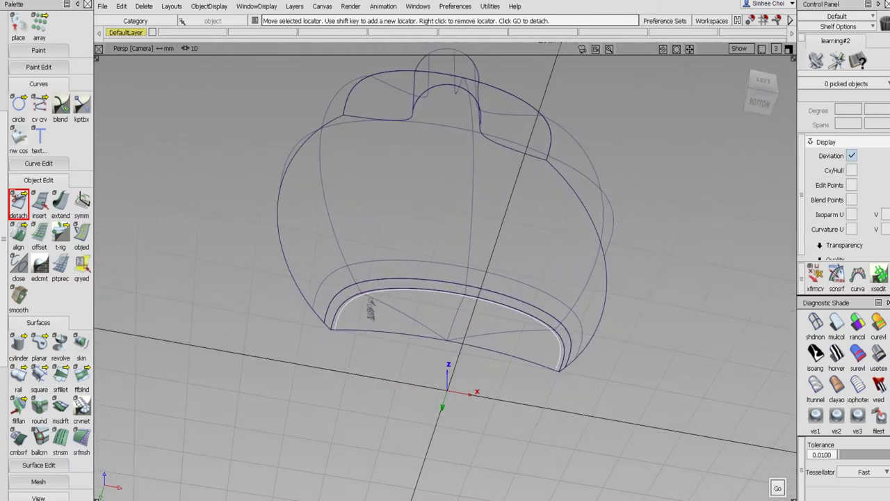
mouse_move(370, 310)
left_mouse_down()
mouse_move(355, 305)
mouse_move(366, 300)
left_mouse_up()
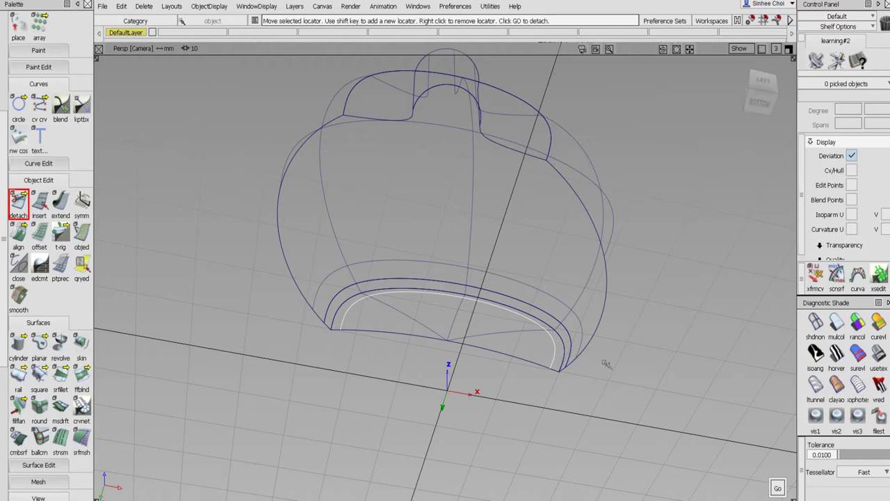
left_click_drag(522, 313, 492, 233, "alt+shift")
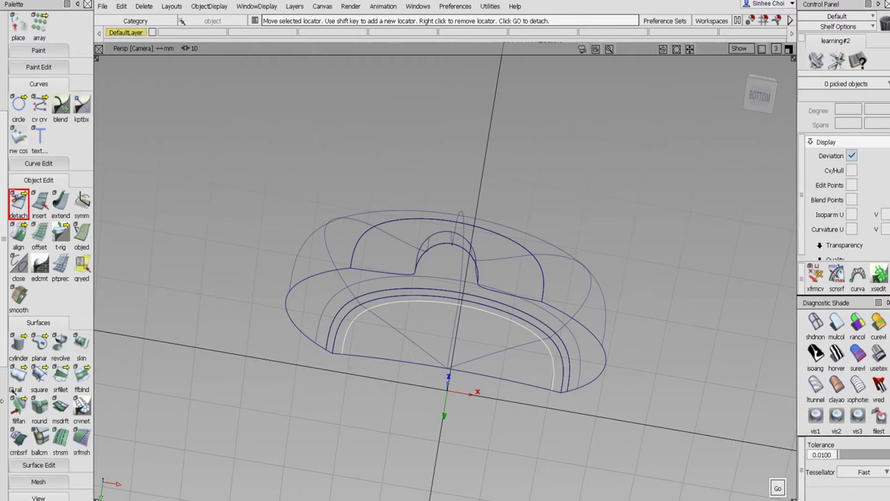
Start a tubular offset with no tube surface (Surface set to None) and a radius of 0.1.
left_click_drag(18, 381, 81, 410)
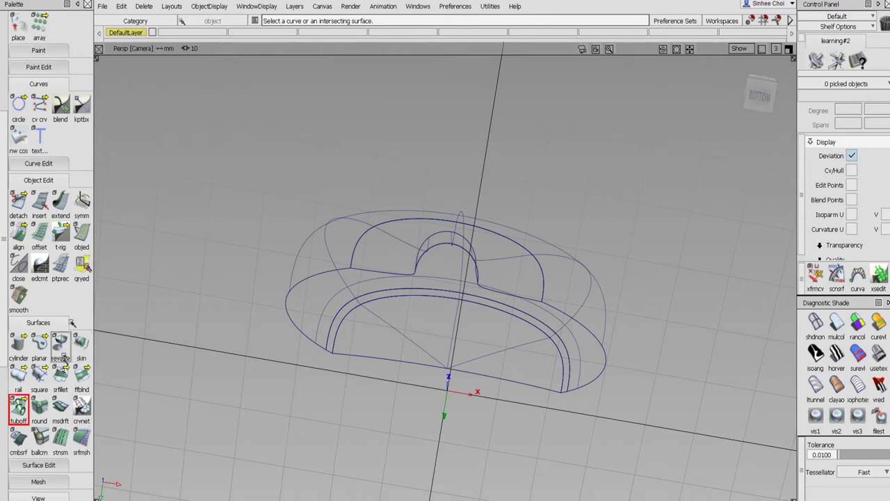
double_click(19, 407)
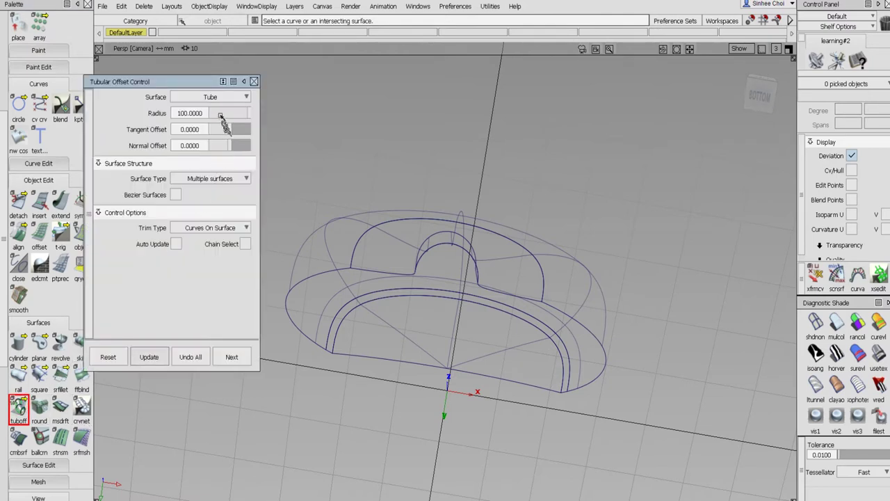
left_click(219, 98)
left_click(222, 111)
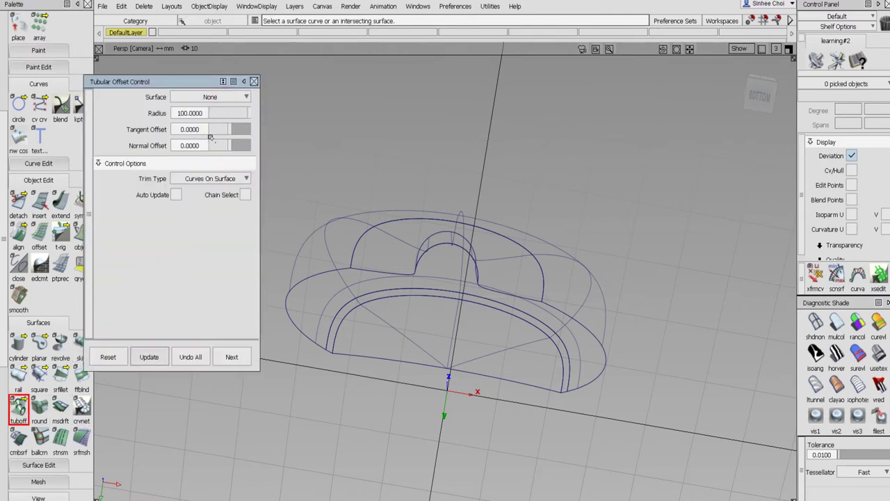
left_click_drag(219, 117, 212, 115)
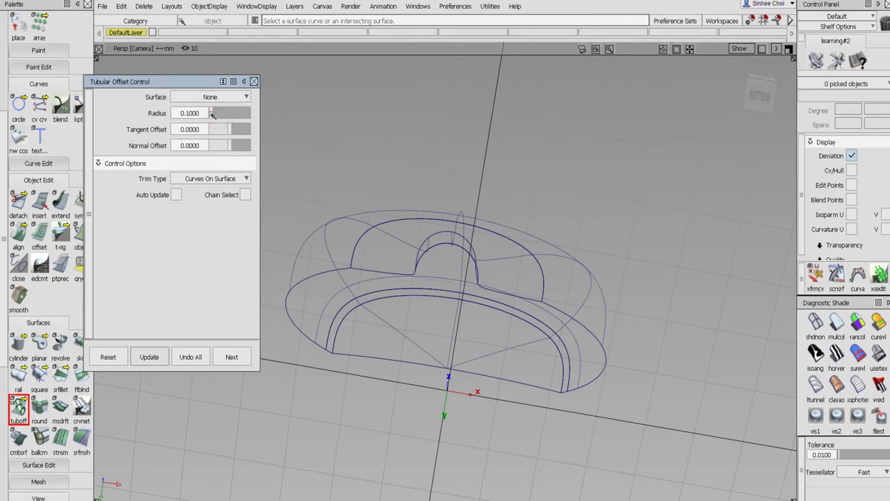
Choose the flat base surface's outer edge, sphere#3, as the curve for the tubular offset.
left_click(333, 341)
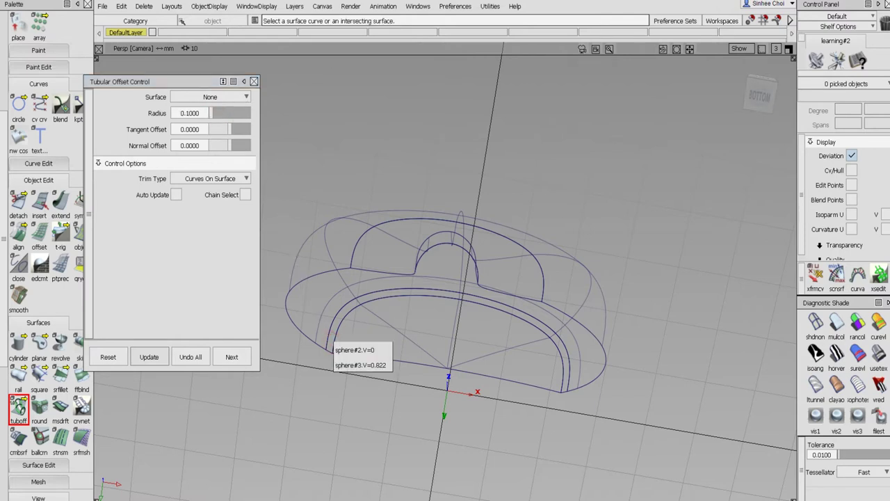
left_click(360, 365)
key("shift+alt")
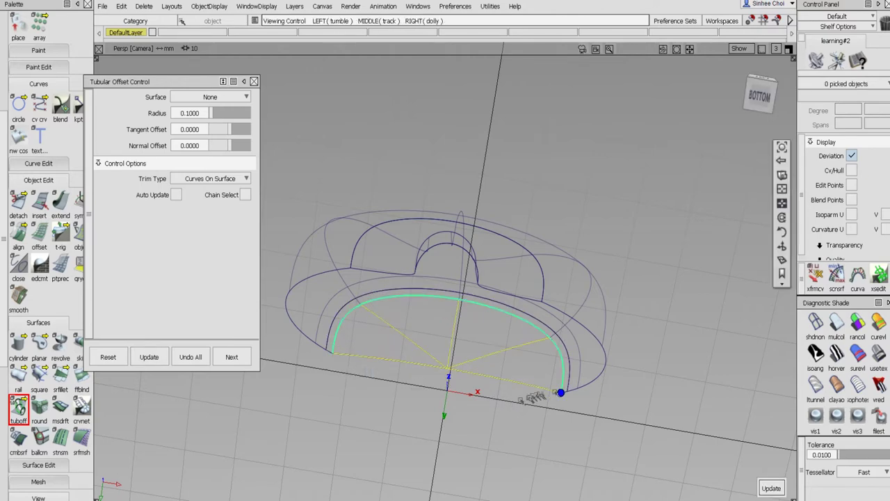
right_click_drag(603, 419, 612, 373, "alt+shift")
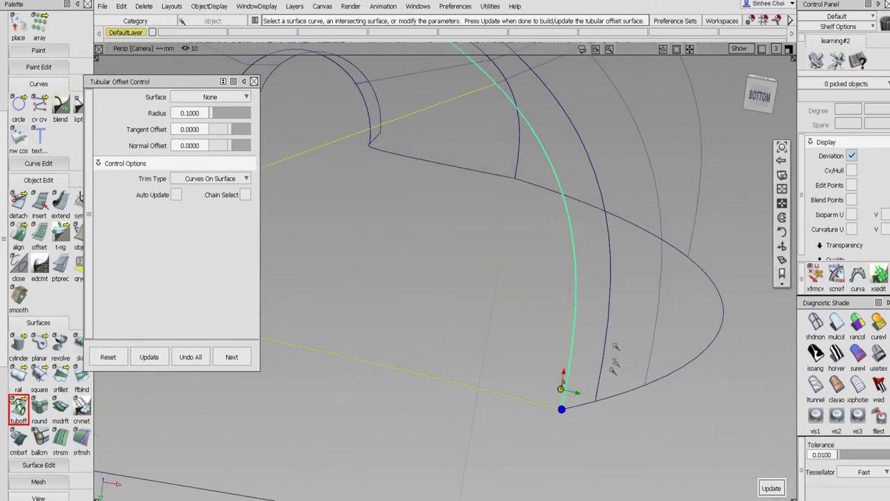
Try tubular offset radii of 2 and 1 along the base edge.
left_click_drag(211, 114, 207, 115)
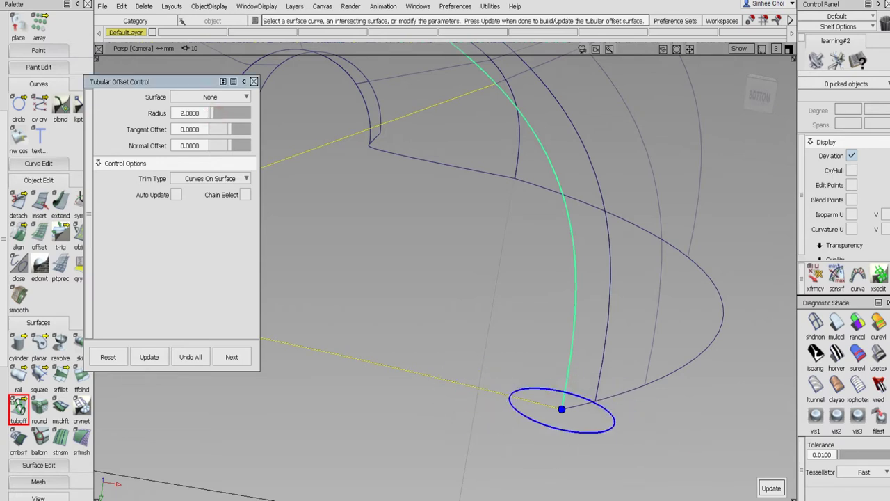
left_click(205, 113)
key("Return")
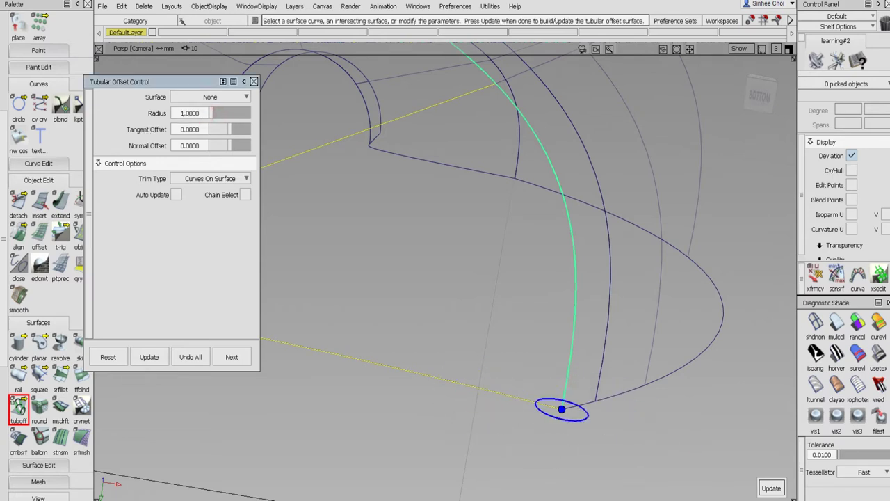
key("shift+alt")
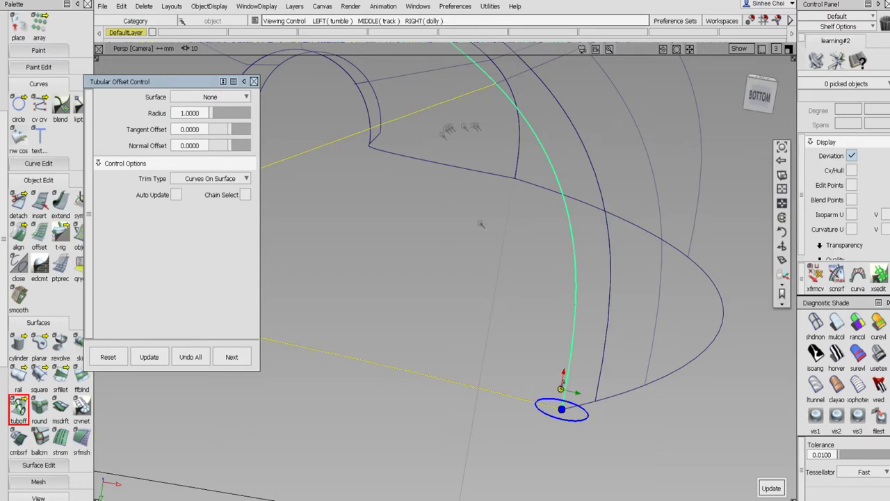
left_click_drag(480, 223, 447, 381, "alt+shift")
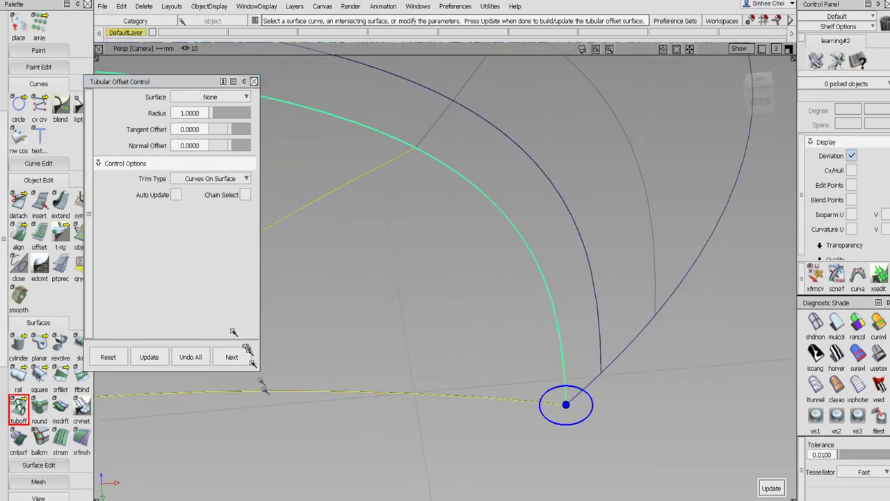
Turn on Auto Update for the tubular offset and try radii of 1.5 and 1.7.
left_click(176, 194)
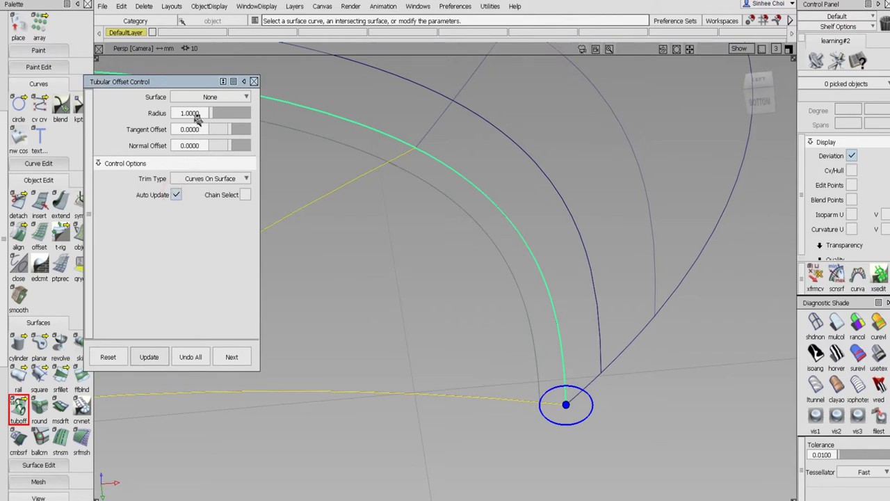
left_click(194, 113)
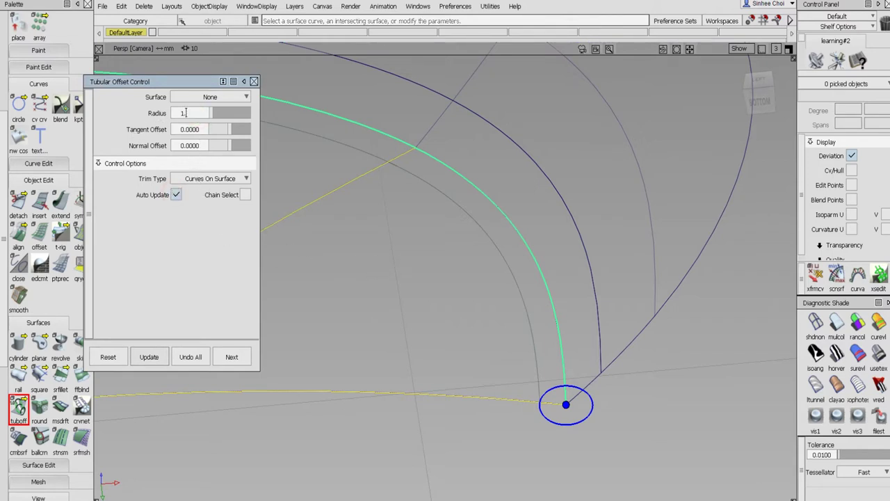
type("1.5")
key("Return")
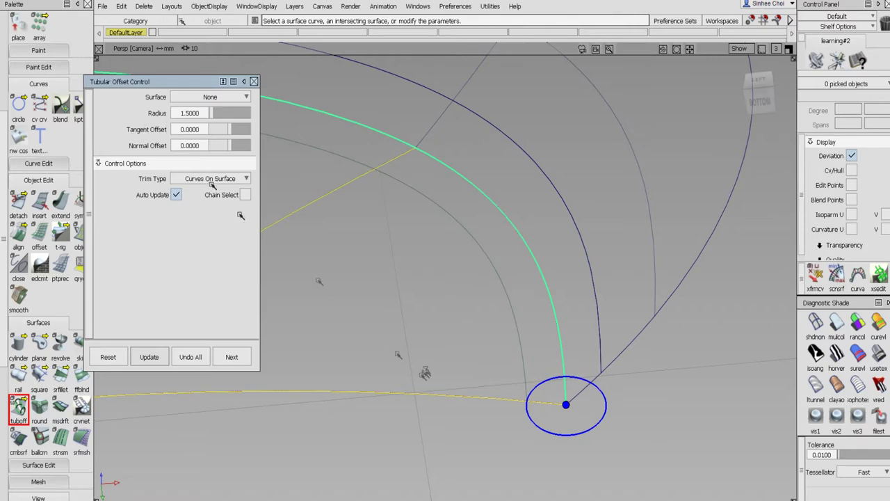
left_click_drag(387, 302, 418, 252, "alt+shift")
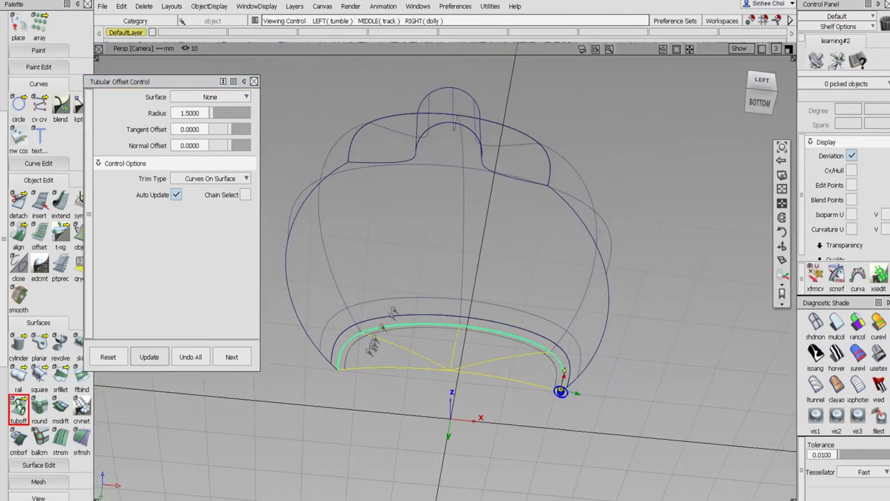
left_click(188, 113)
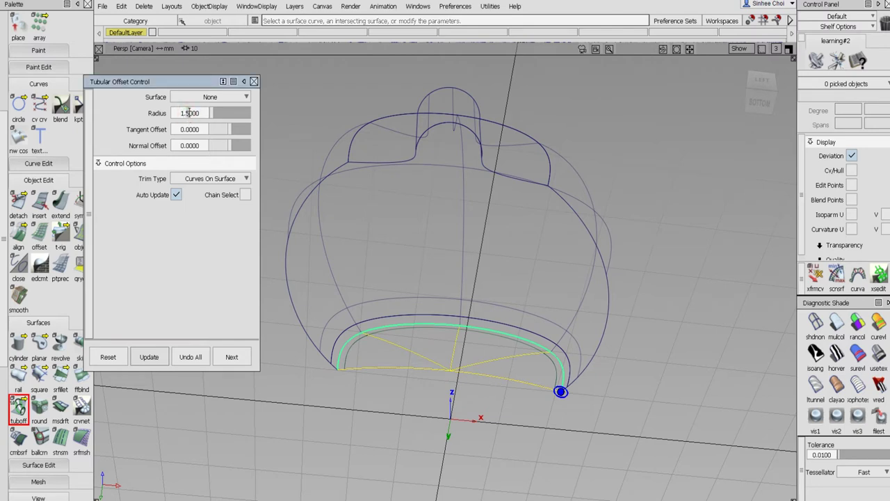
key("Return")
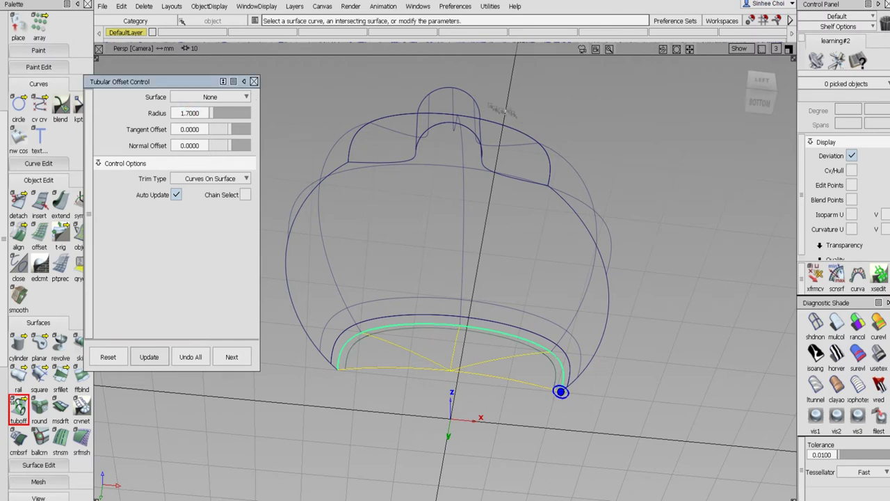
Set the tubular offset radius to 2, accept the offset curve on the base surface and close the options.
left_click_drag(374, 345, 368, 373, "alt+shift")
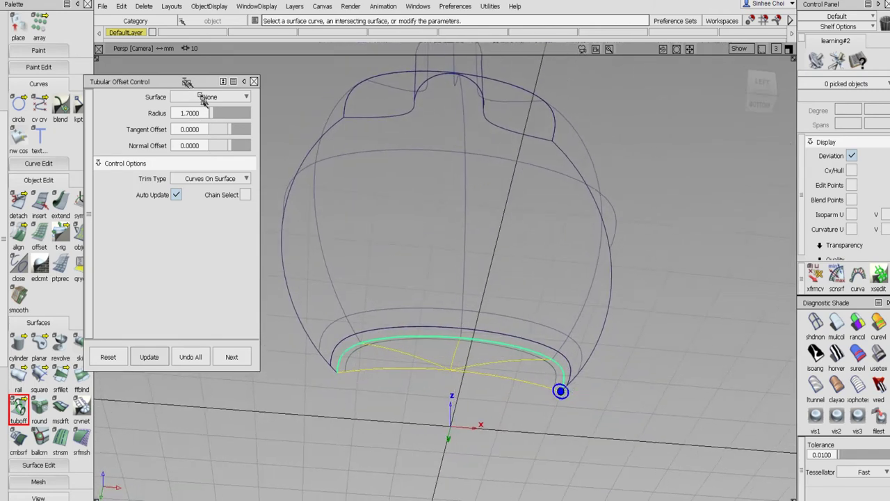
left_click(203, 114)
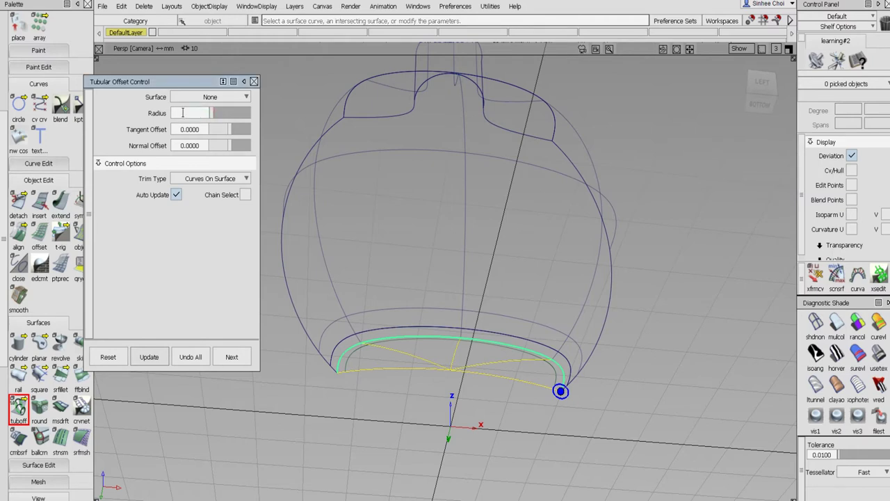
key("Return")
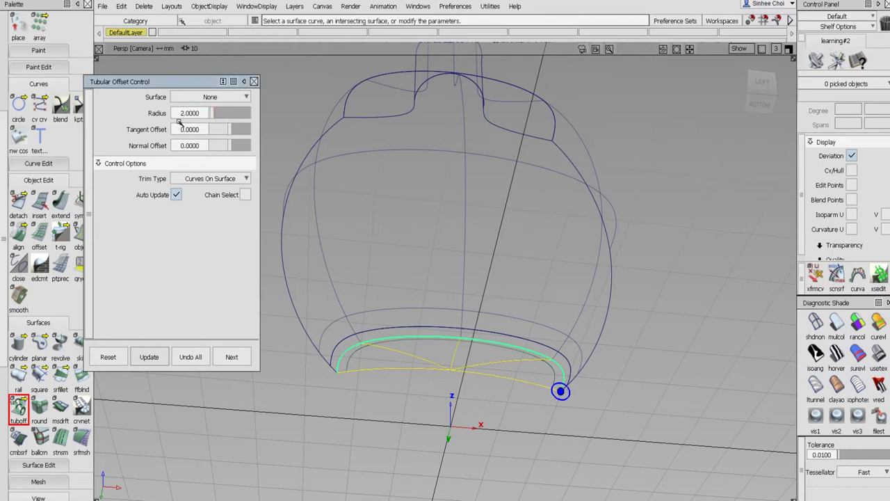
left_click(232, 357)
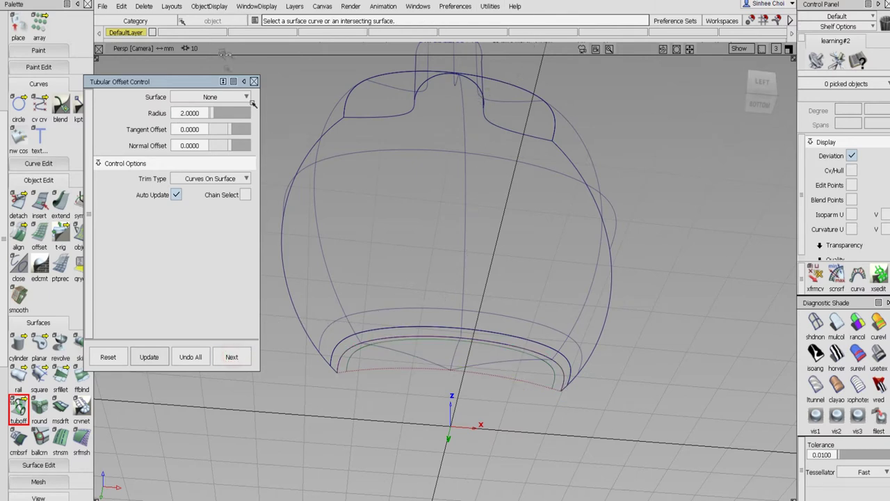
left_click(254, 82)
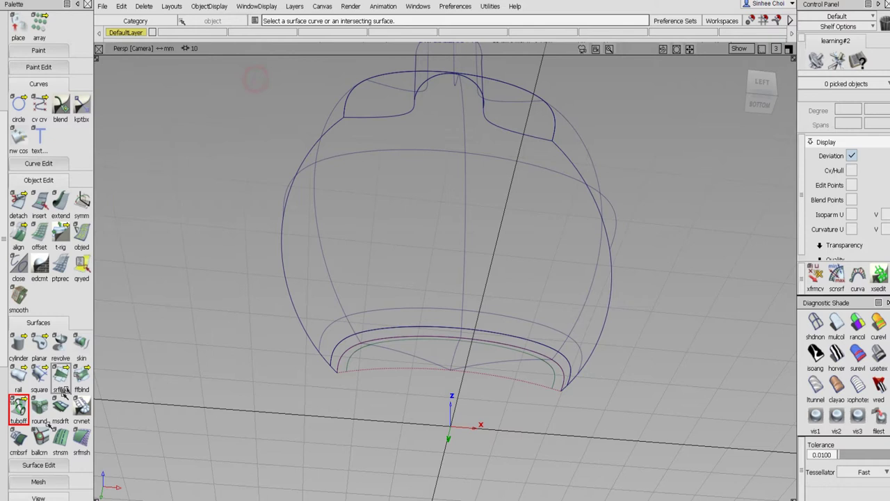
Trim the flat base surface along the offset curve, keeping its inner region.
left_click(40, 466)
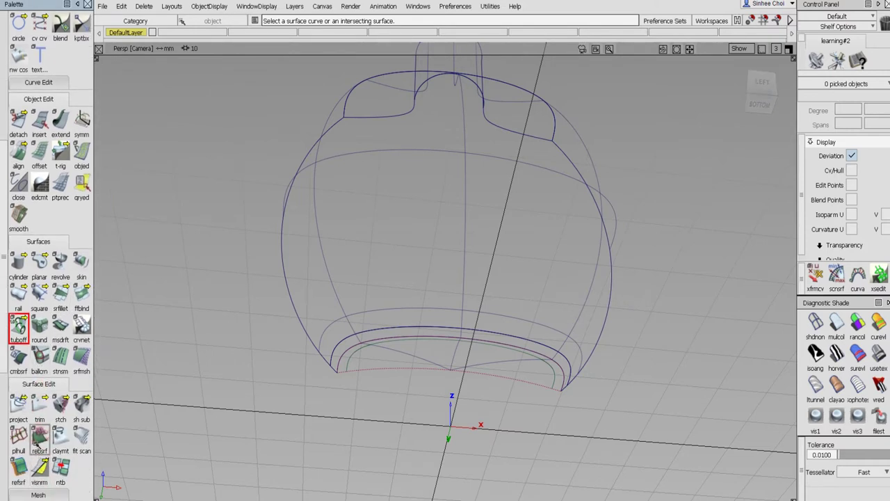
left_click(40, 405)
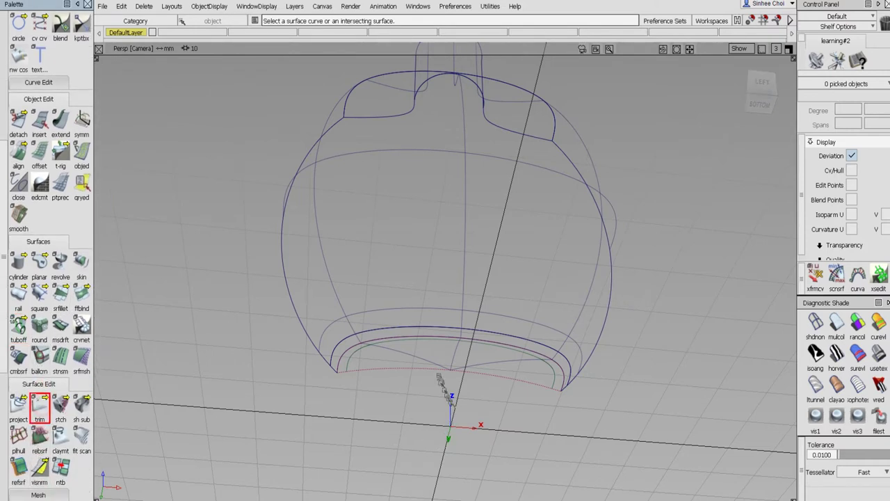
left_click(438, 362)
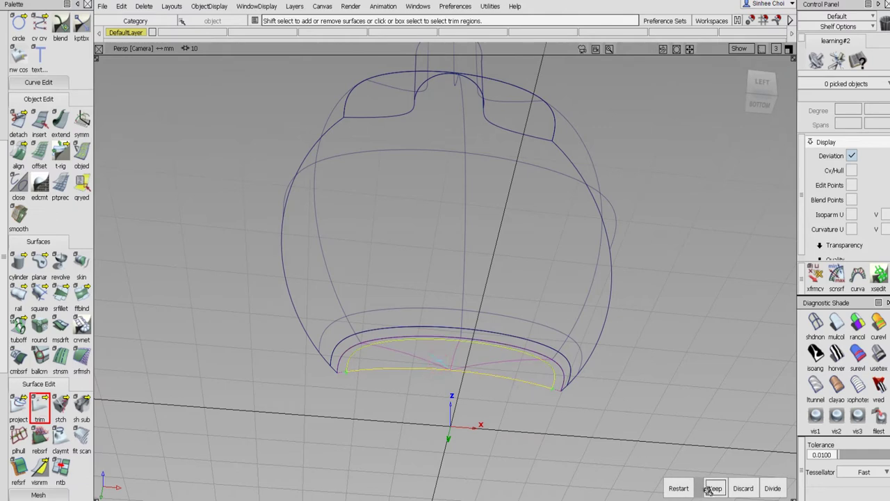
left_click(711, 488)
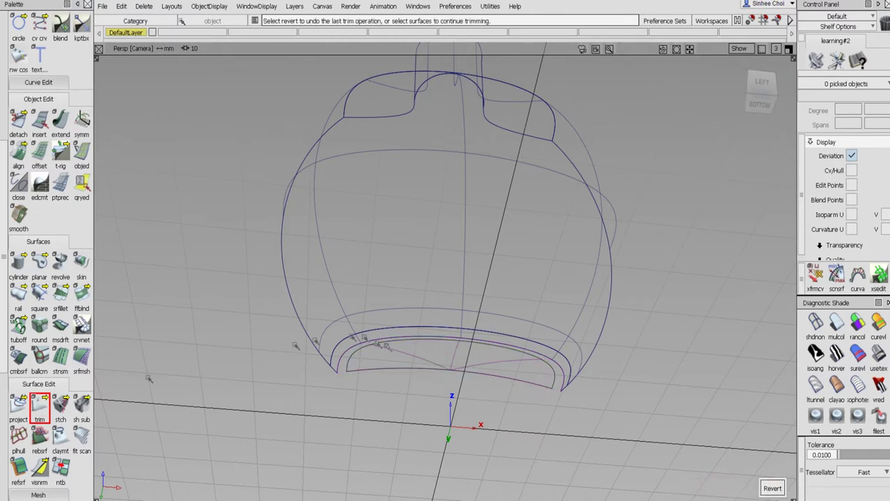
Delete the narrow detached strip between the half body and the trimmed base.
scroll(4, 27, "up", 5)
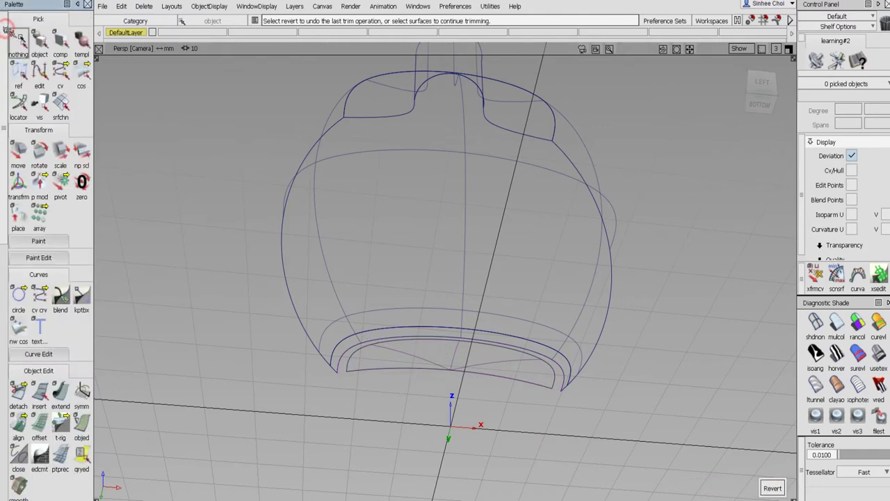
left_click(39, 44)
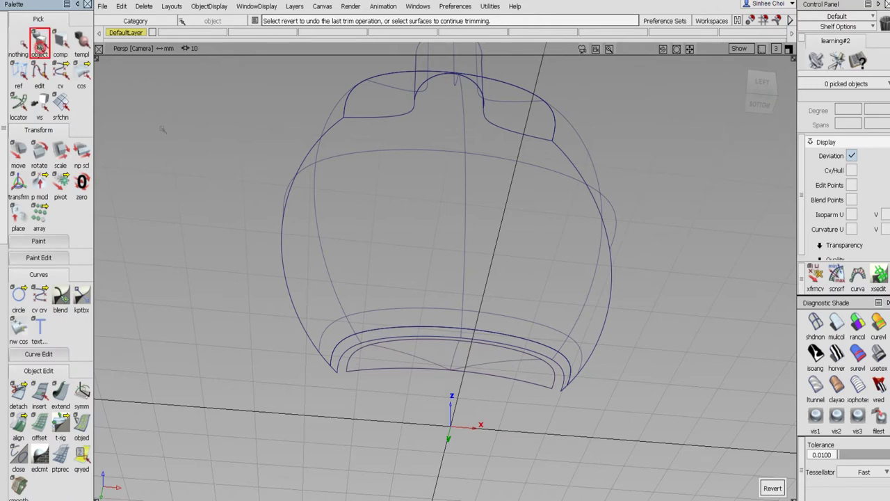
left_click(337, 367)
key("Delete")
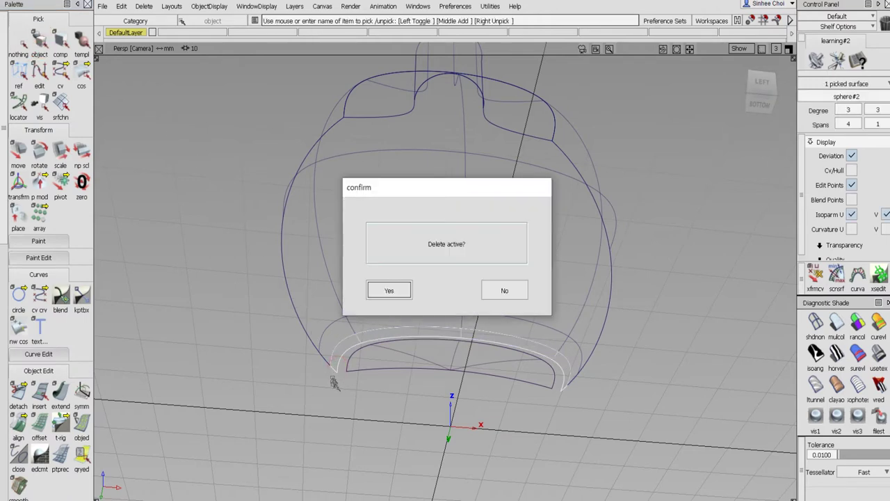
left_click(390, 291)
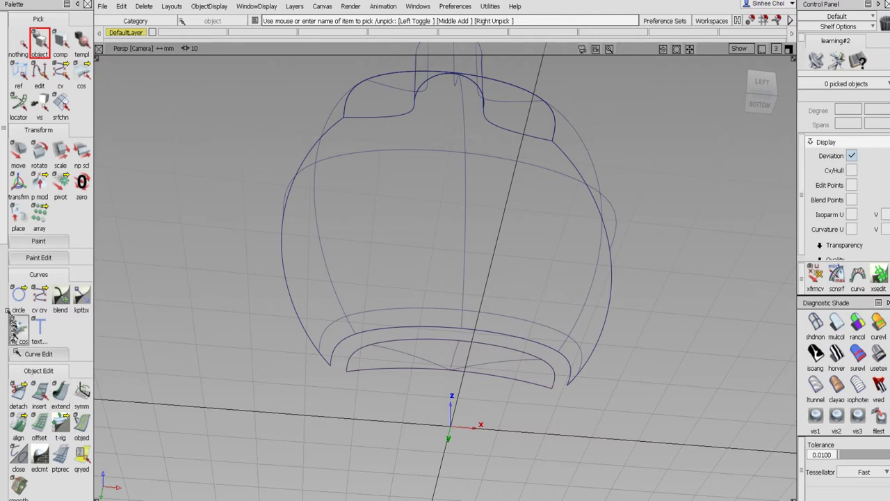
Create a freeform blend from the body's lower edge to the trimmed base's outer edge, with G1 Tangent continuity on both sides.
scroll(3, 300, "down", 5)
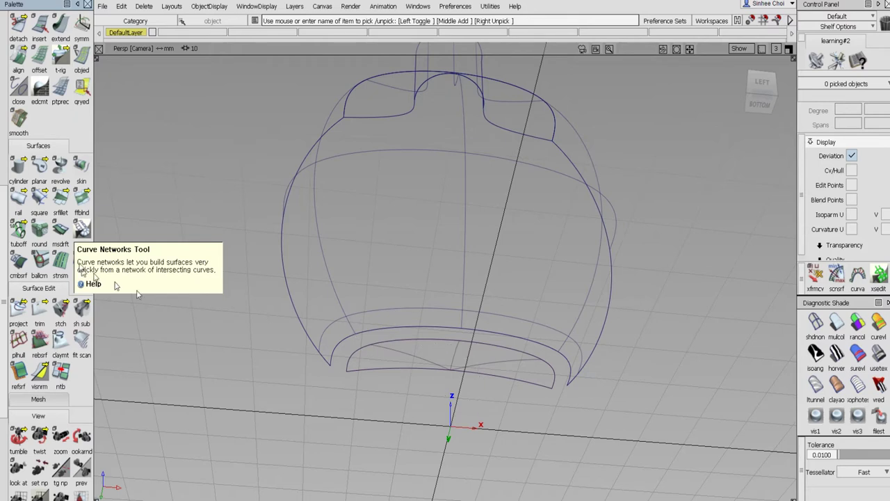
left_click(78, 198)
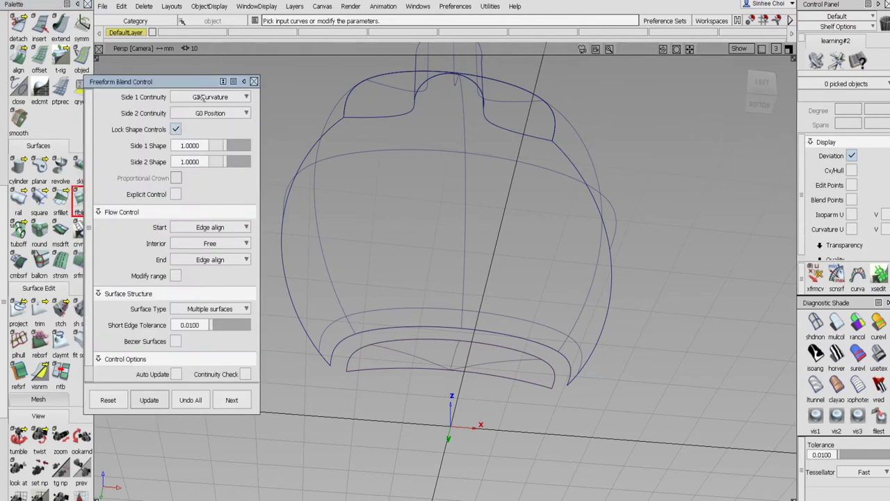
left_click(201, 98)
left_click(211, 121)
left_click(212, 114)
left_click(218, 143)
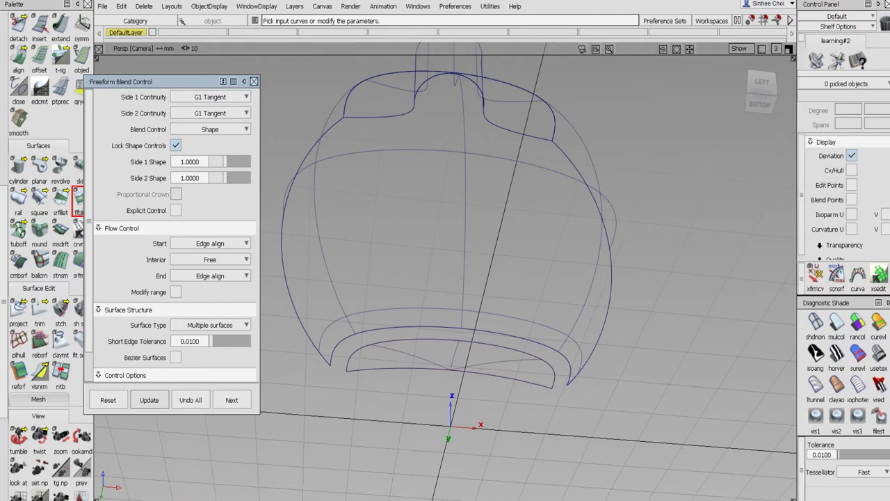
left_click(393, 329)
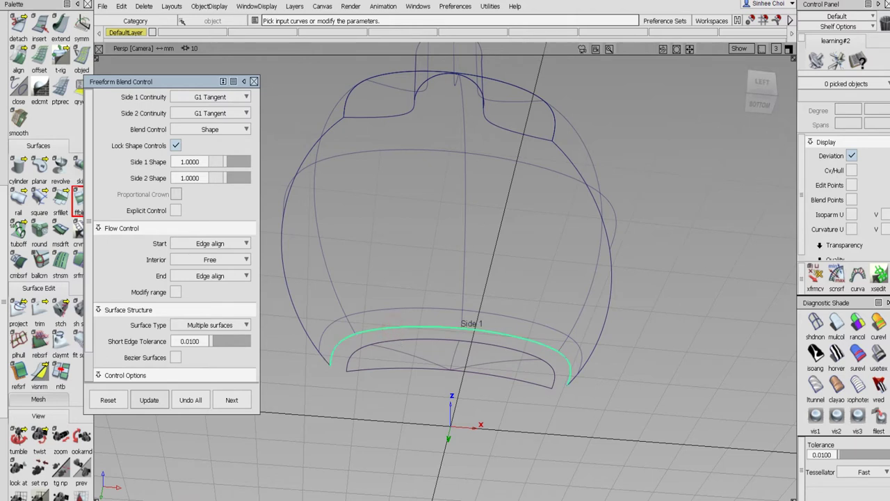
left_click(398, 342)
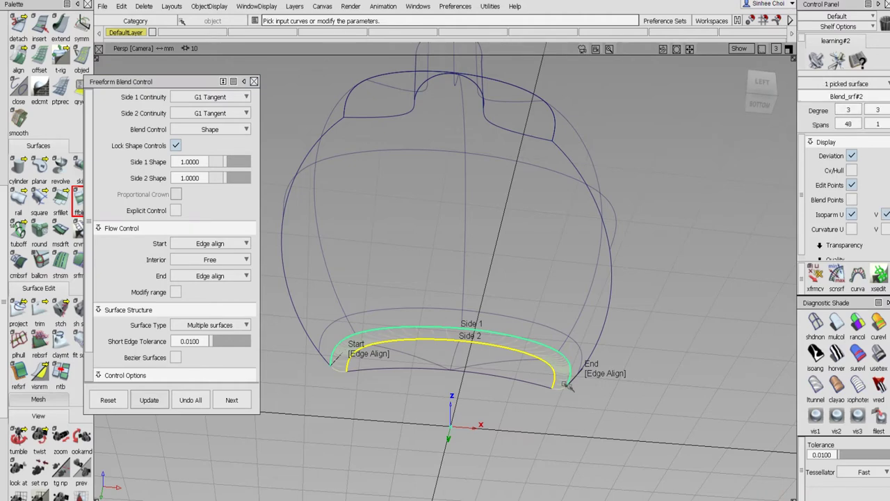
Try the Connect ends flow option at both the start and end of the base blend.
left_click_drag(566, 386, 632, 315, "alt+shift")
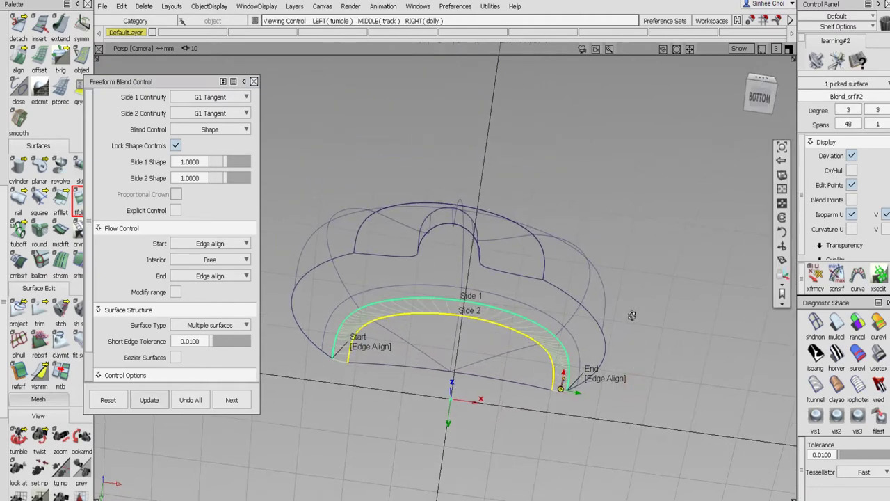
left_click(224, 243)
left_click(234, 284)
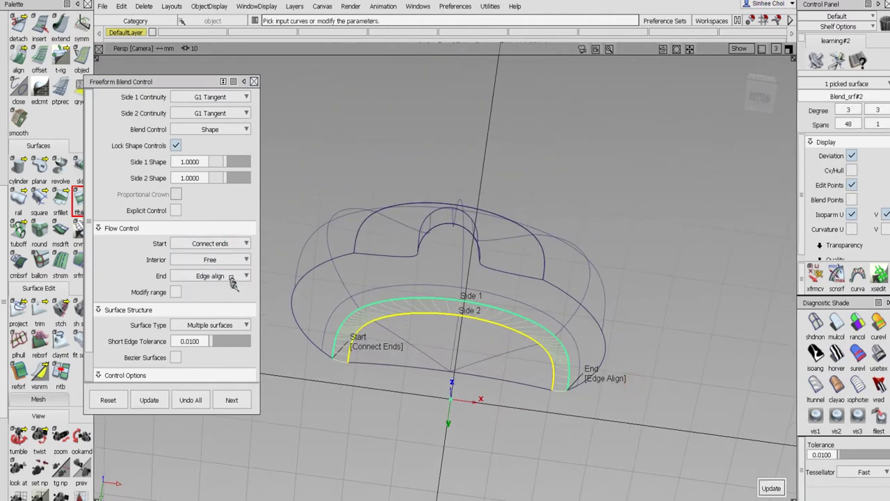
left_click(234, 276)
left_click(237, 317)
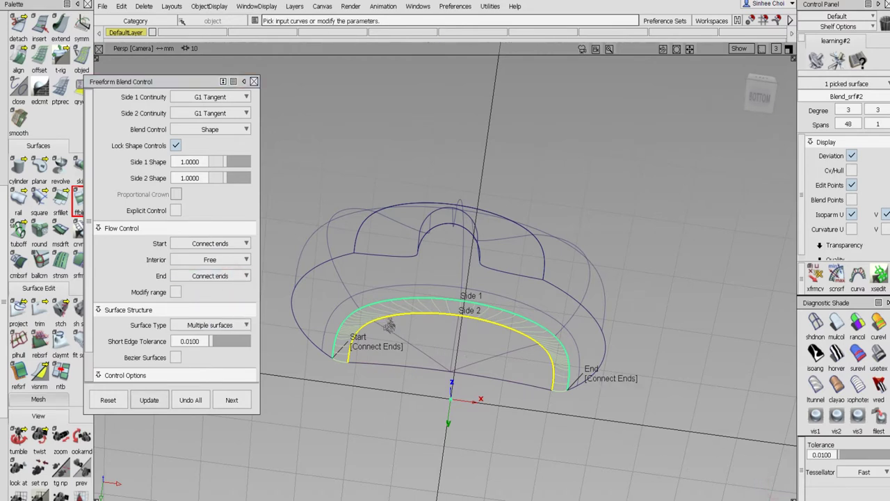
left_click_drag(465, 394, 529, 448, "alt+shift")
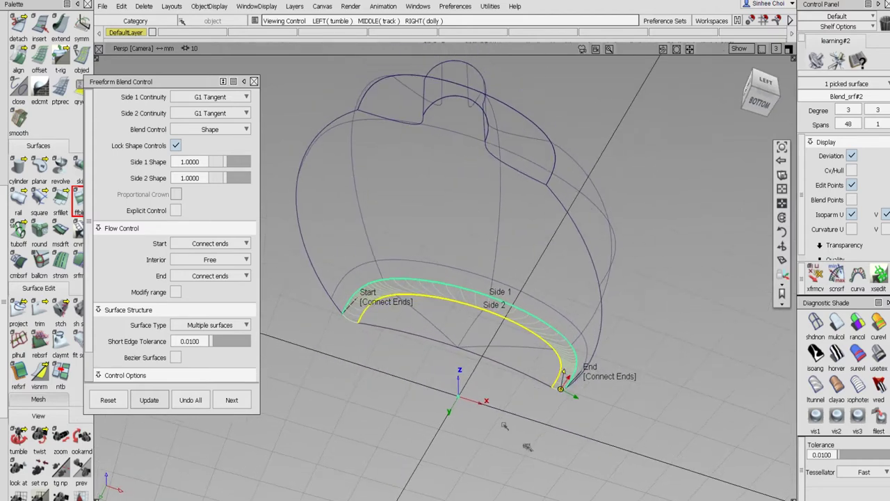
left_click_drag(423, 365, 384, 385, "alt+shift")
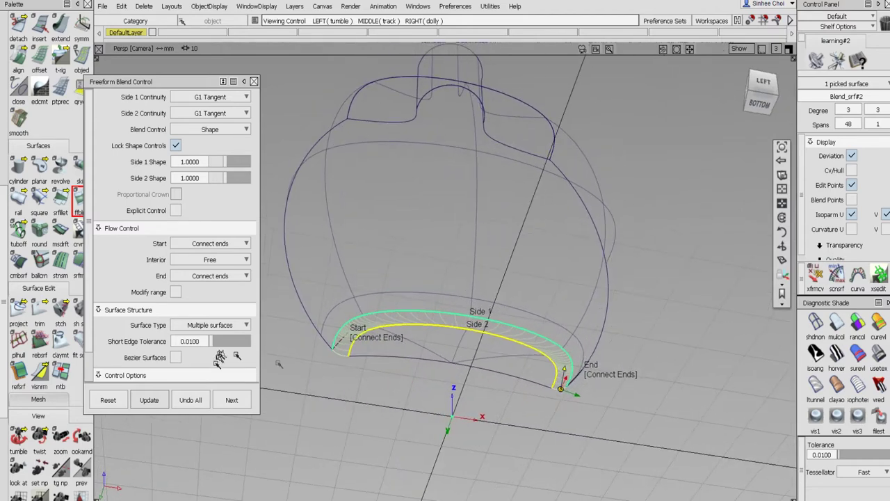
Undo the whole freeform blend at the base edge and close its options.
left_click(199, 400)
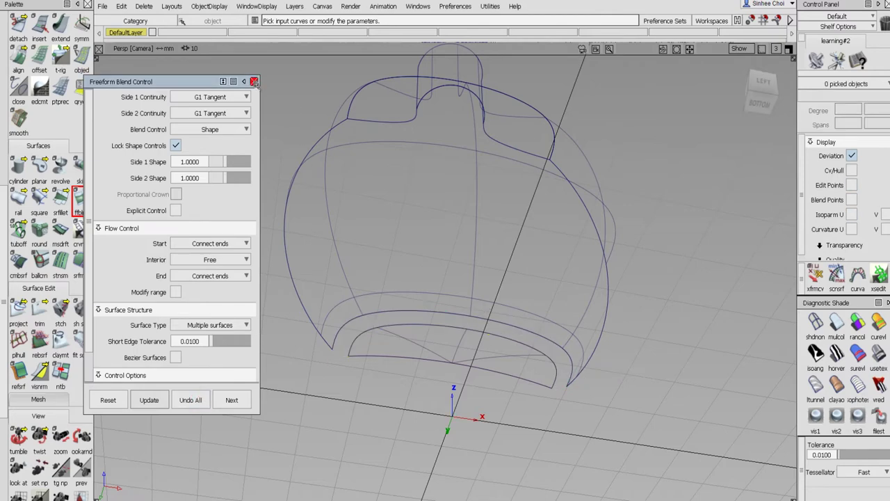
left_click(254, 82)
left_click_drag(475, 298, 487, 417, "alt+shift")
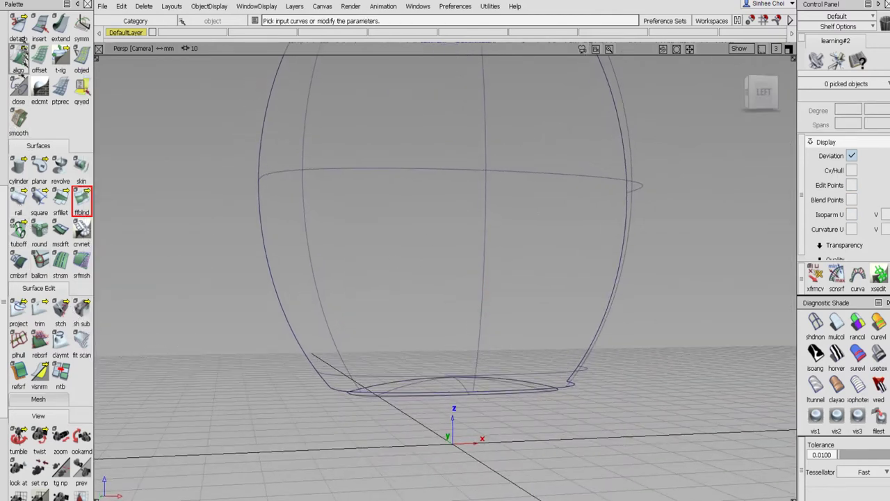
Detach the trimmed base and the half body along their middle isoparms, accepting removal of the construction history.
left_click(19, 26)
left_click_drag(433, 243, 430, 169, "alt+shift")
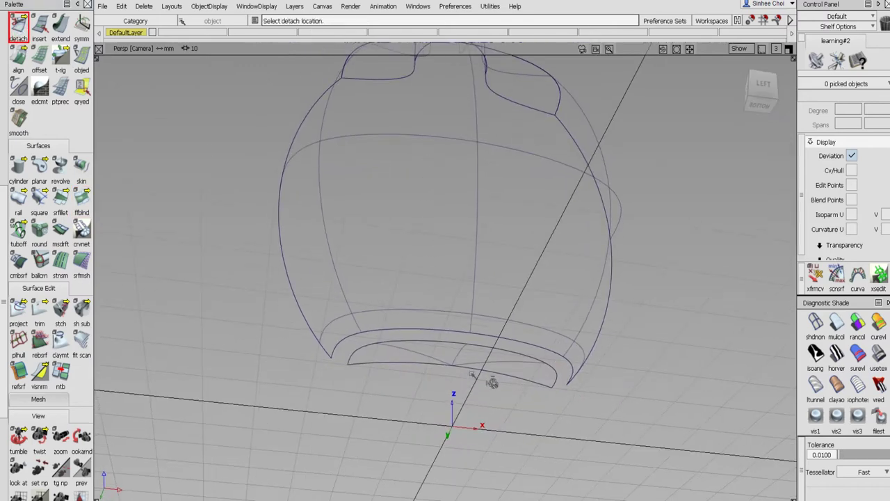
left_click(460, 352)
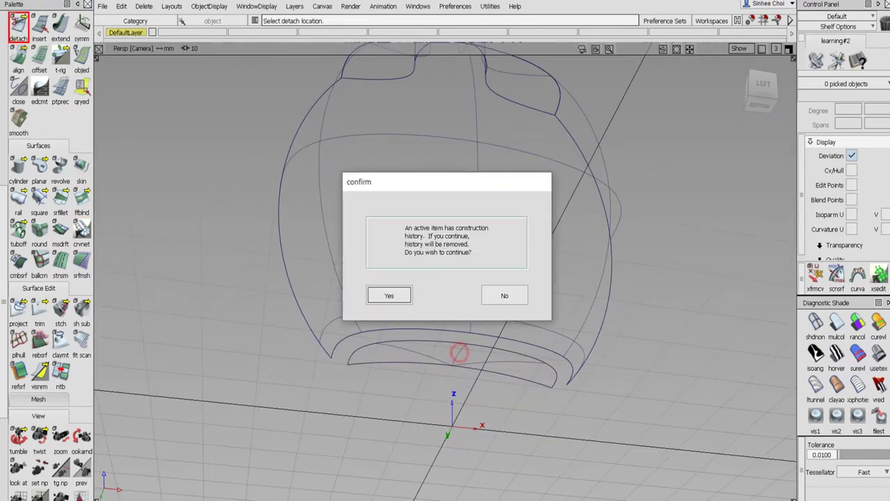
left_click(392, 297)
left_click(455, 356)
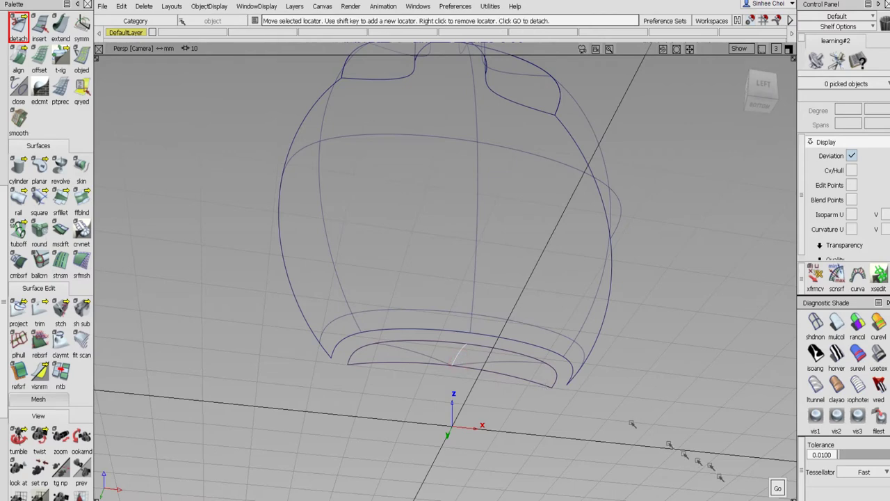
left_click(779, 488)
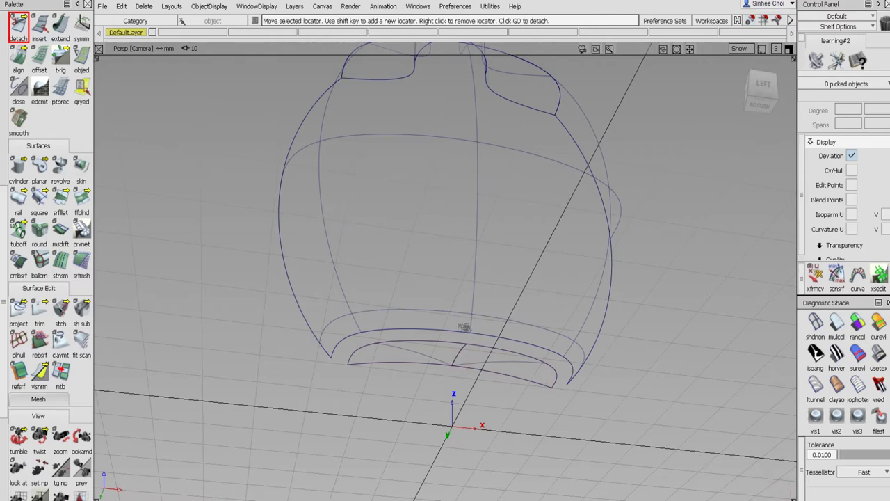
left_click(471, 323)
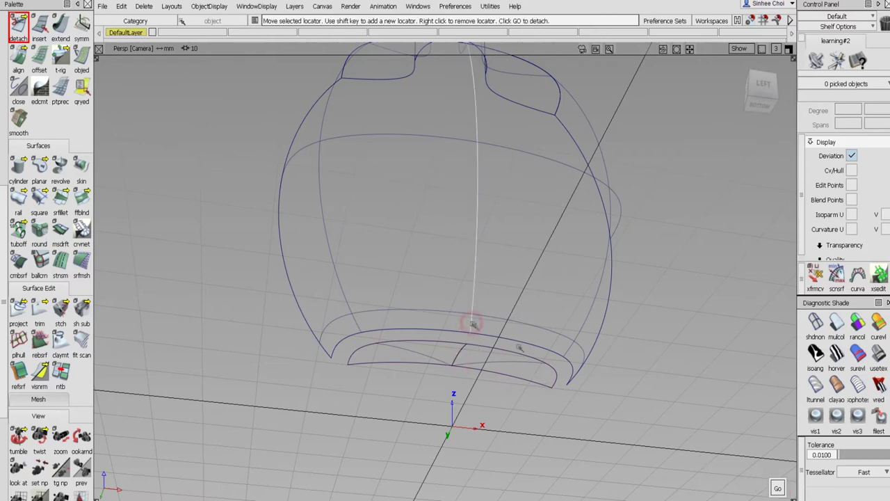
left_click(779, 488)
Detach the shoulder blend and the neck along their middle isoparms, in line with the body split.
left_click_drag(624, 273, 606, 425, "alt+shift")
right_click_drag(593, 285, 524, 237, "alt+shift")
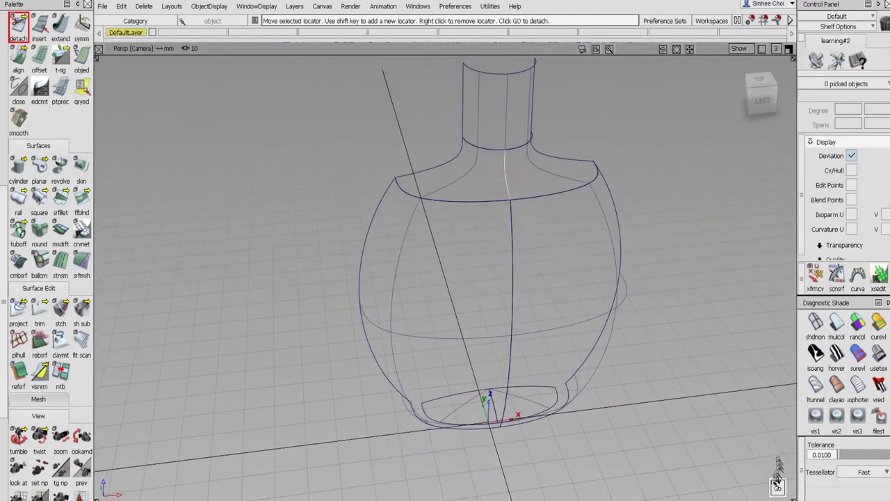
left_click(506, 145)
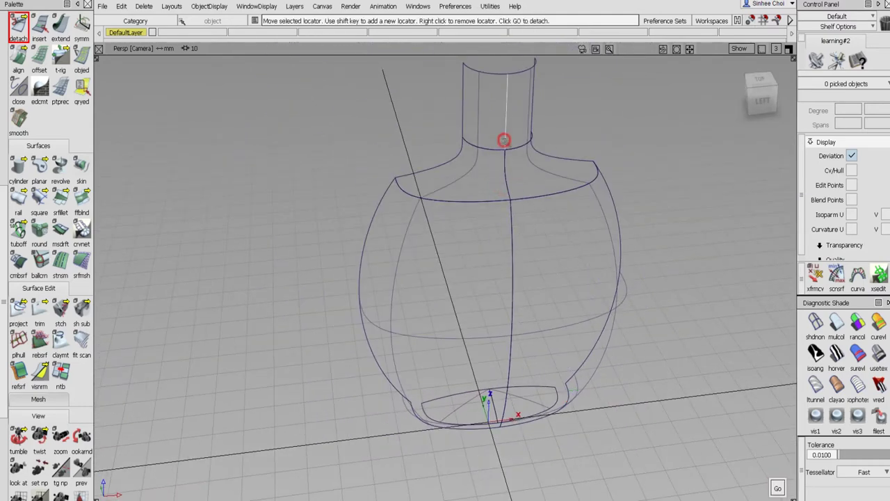
left_click(777, 488)
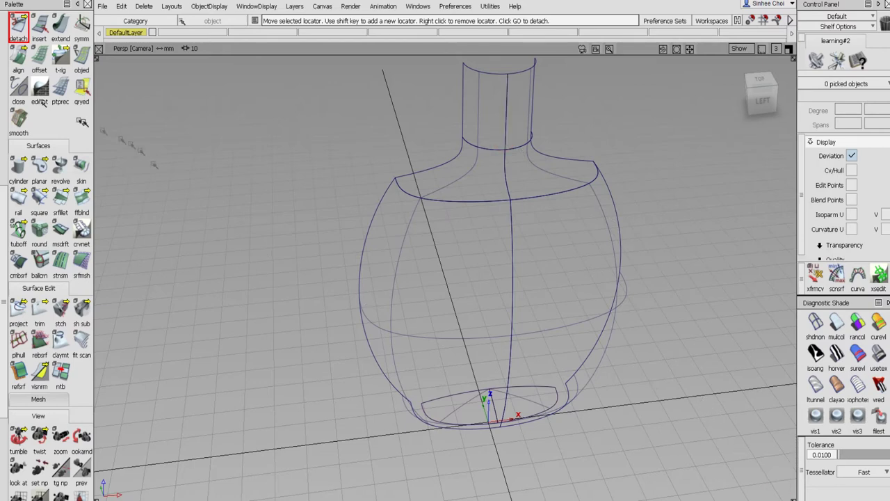
Delete the detached neck, shoulder, body and base pieces on the negative X side, keeping a quarter bottle.
scroll(3, 62, "up", 5)
left_click(39, 43)
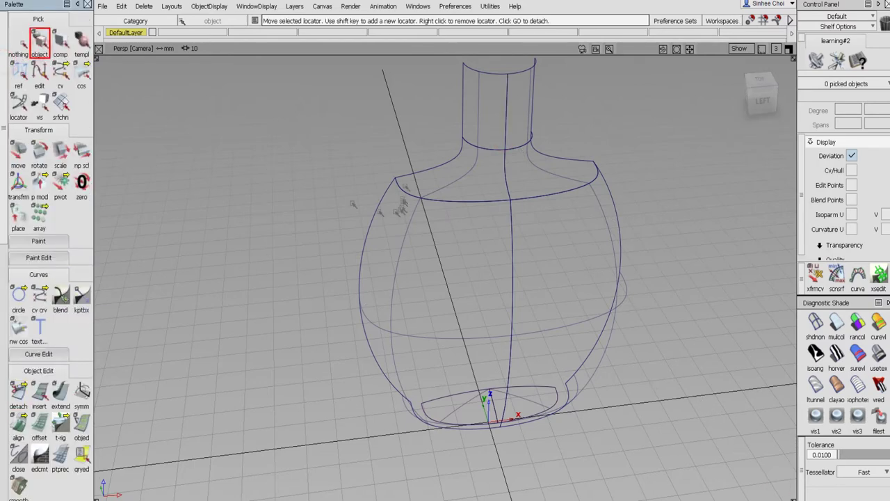
left_click_drag(380, 115, 482, 462)
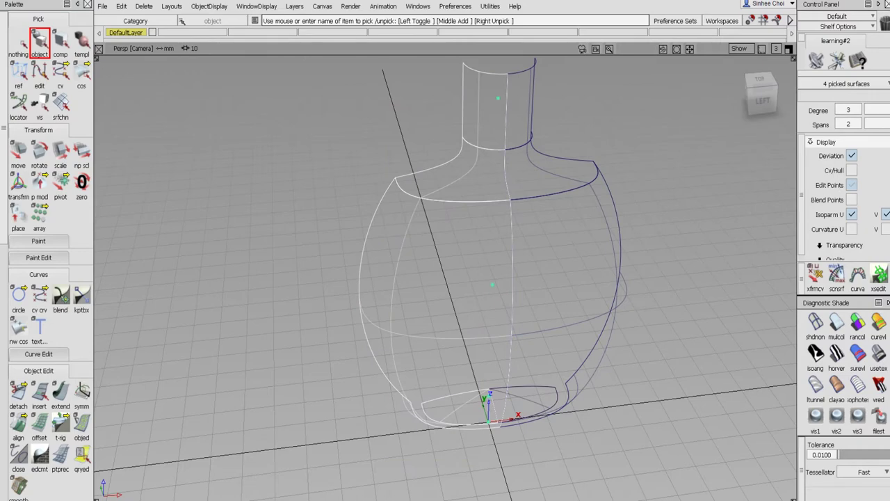
key("Delete")
left_click(390, 291)
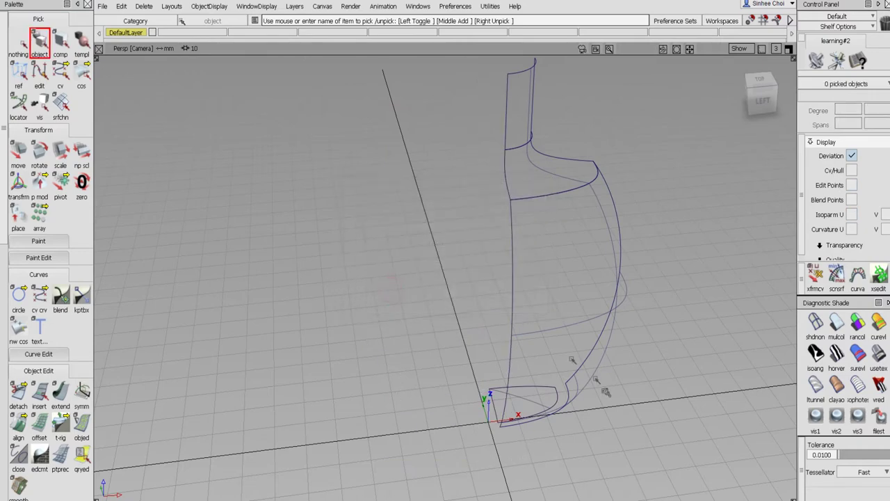
Build a freeform blend from the quarter body's lower edge to the quarter base's outer edge, with G1 Tangent continuity on both sides.
left_click_drag(593, 377, 473, 186, "alt+shift")
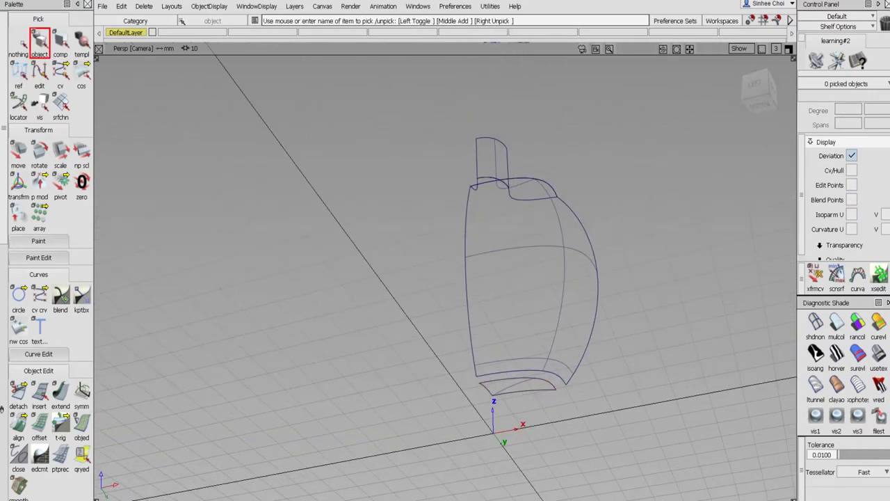
left_click(12, 420)
left_click(4, 413)
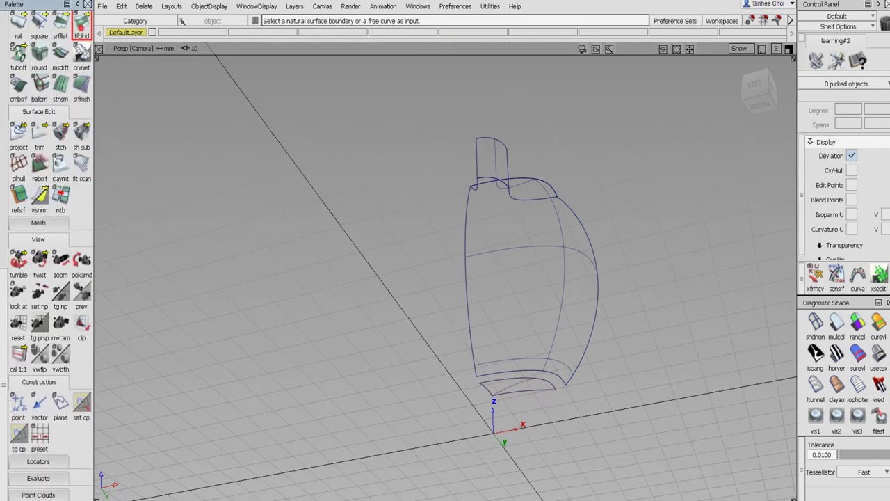
left_click(82, 26)
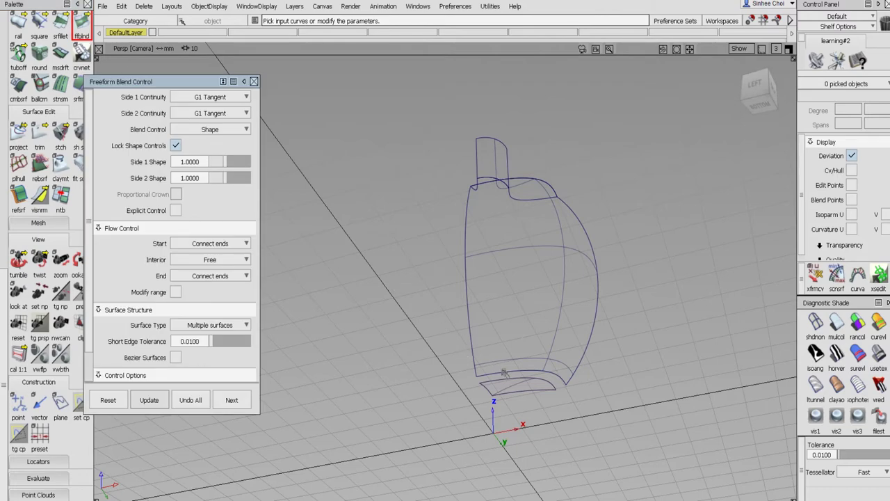
left_click(507, 376)
left_click(506, 380)
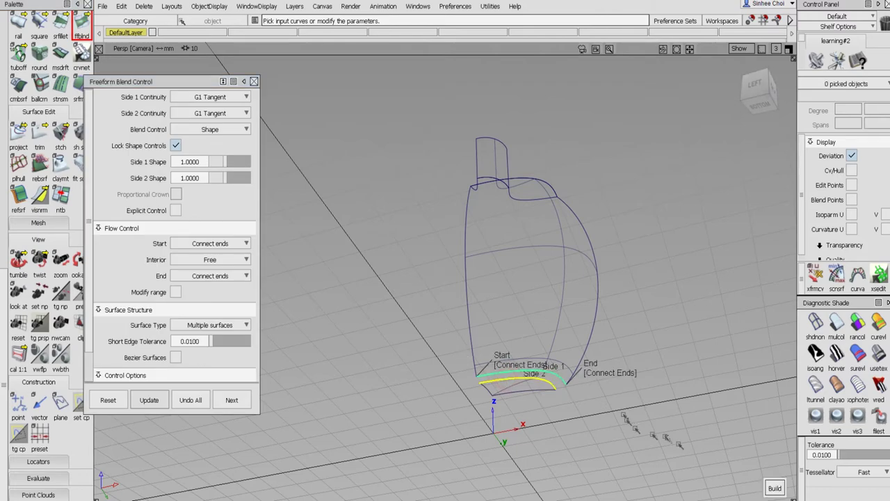
left_click(774, 487)
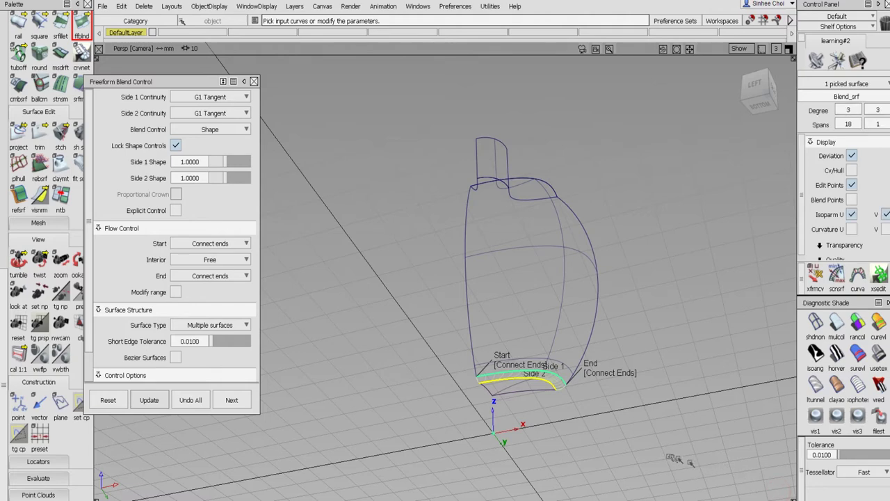
Try the Default flow option at both the start and end of the quarter base blend.
left_click_drag(671, 459, 542, 417, "alt+shift")
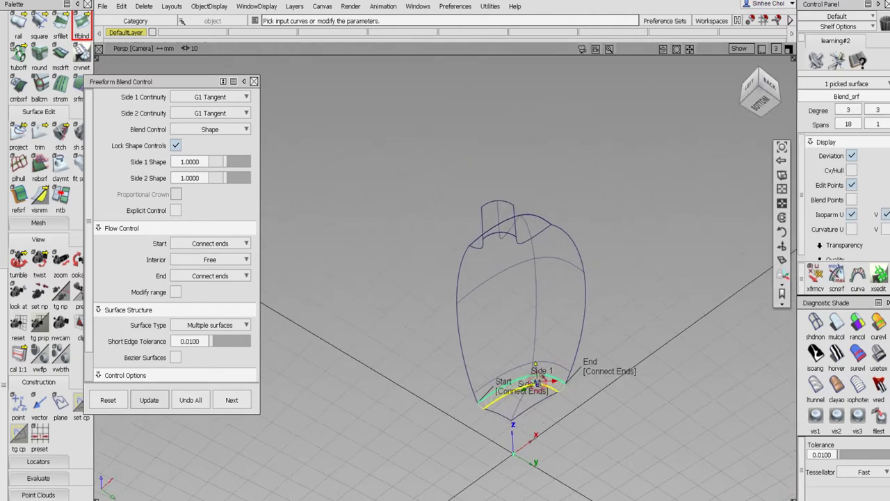
scroll(537, 382, "up", 3)
left_click(229, 243)
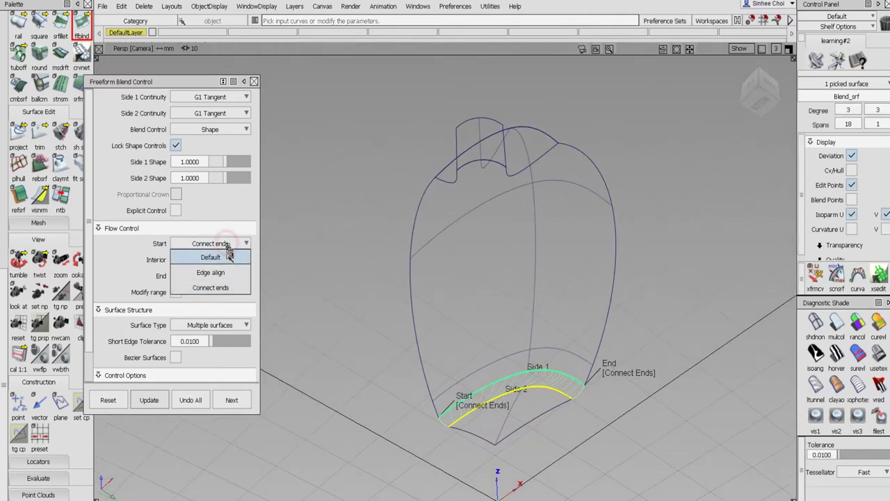
left_click(229, 257)
left_click(228, 275)
left_click(229, 290)
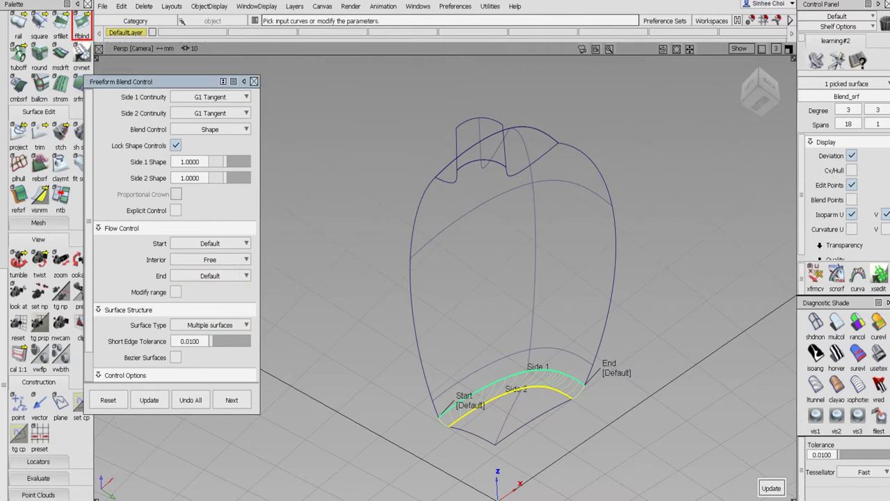
Set the quarter base blend's start and end flow to Edge align and update the surface.
left_click_drag(621, 407, 594, 409, "alt+shift")
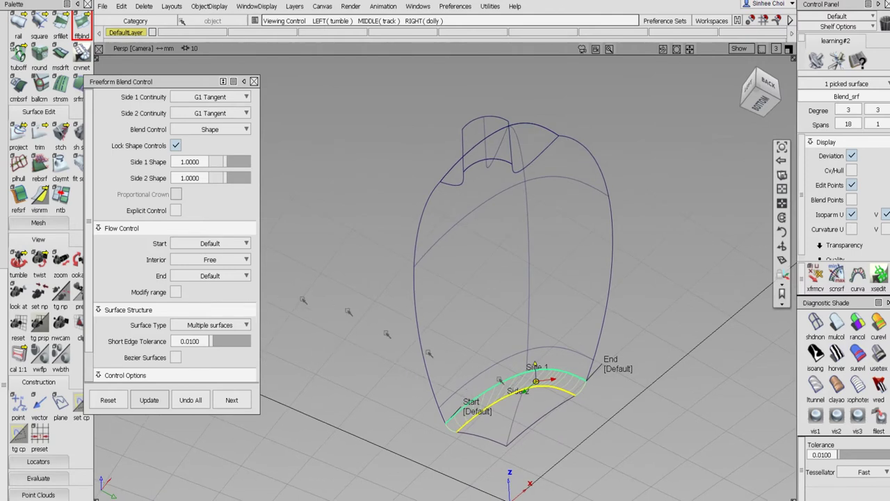
left_click(224, 276)
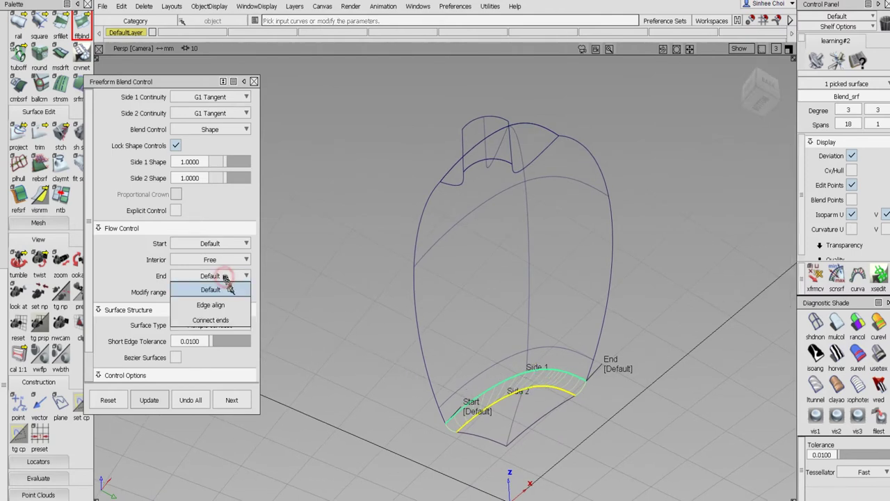
left_click(231, 305)
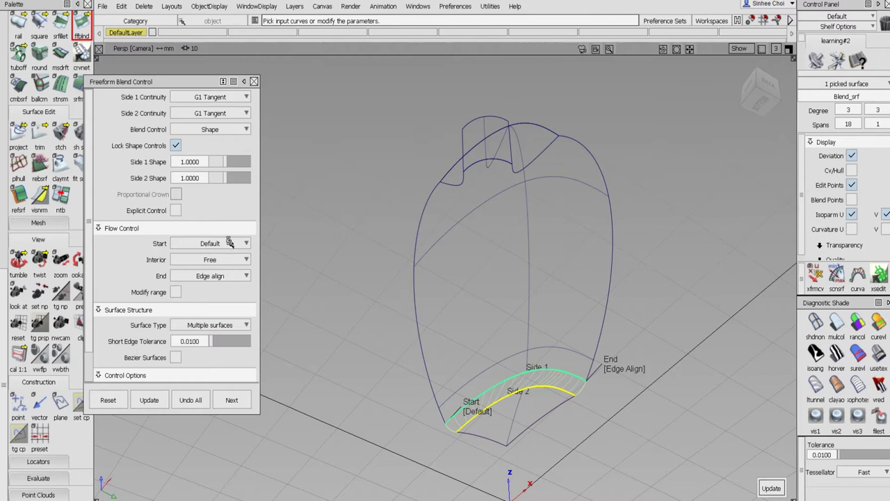
left_click(231, 243)
left_click(232, 272)
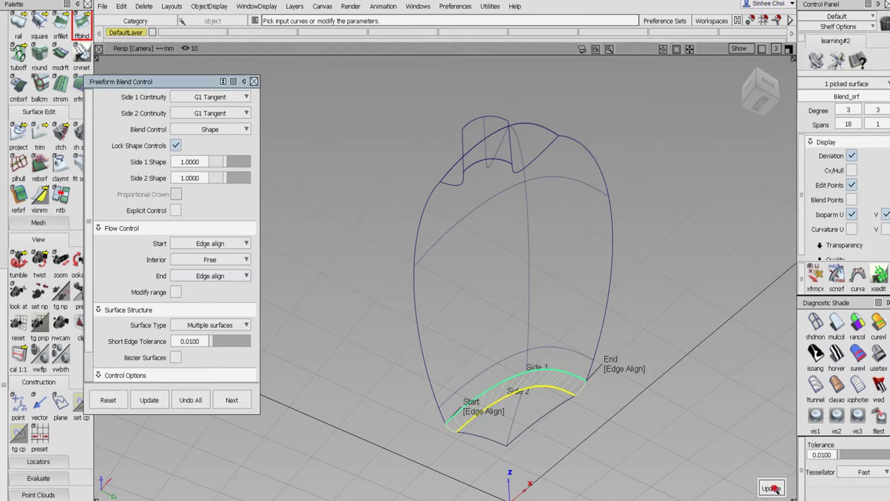
left_click(771, 488)
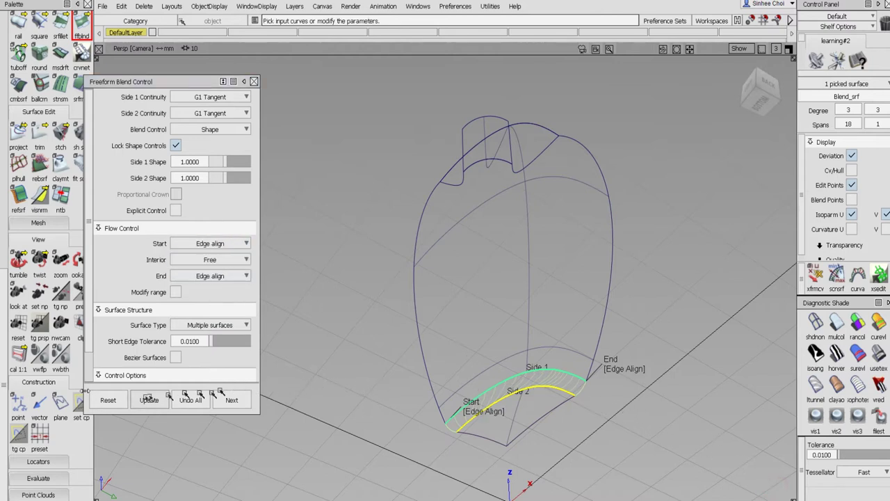
Duplicate the two short end edges of the base blend surface as separate curves.
scroll(6, 150, "up", 10)
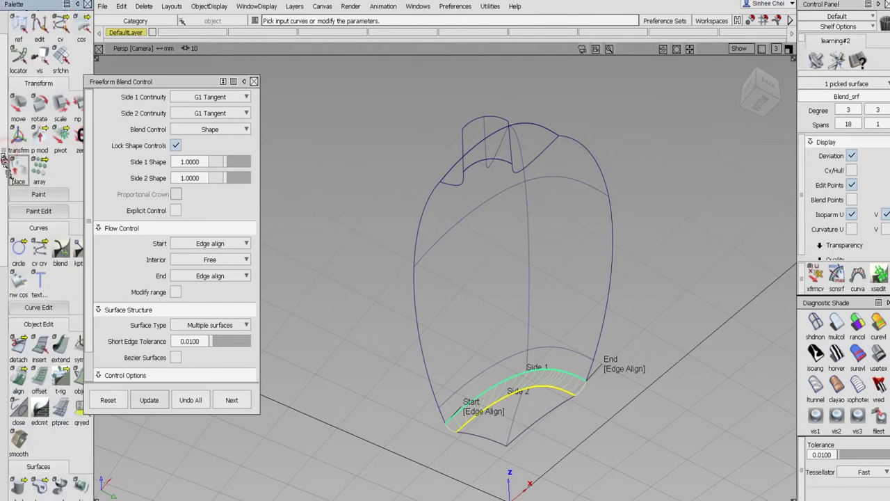
left_click(18, 327)
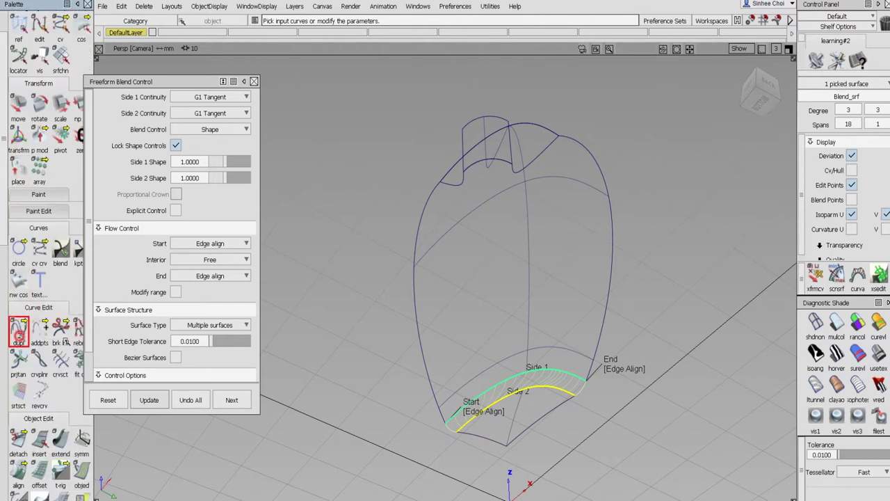
left_click(453, 432)
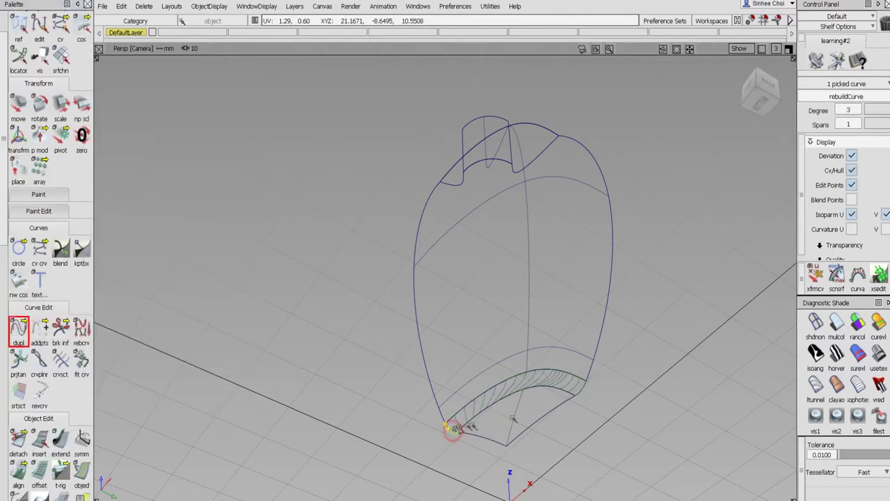
left_click(583, 388)
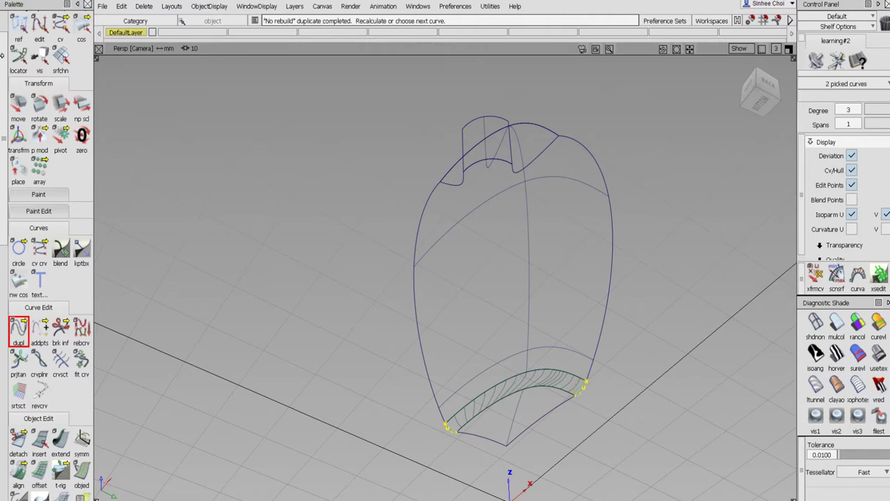
Delete the freeform blend surface at the quarter base, keeping its two duplicated short end curves.
scroll(4, 28, "up", 2)
left_click(40, 43)
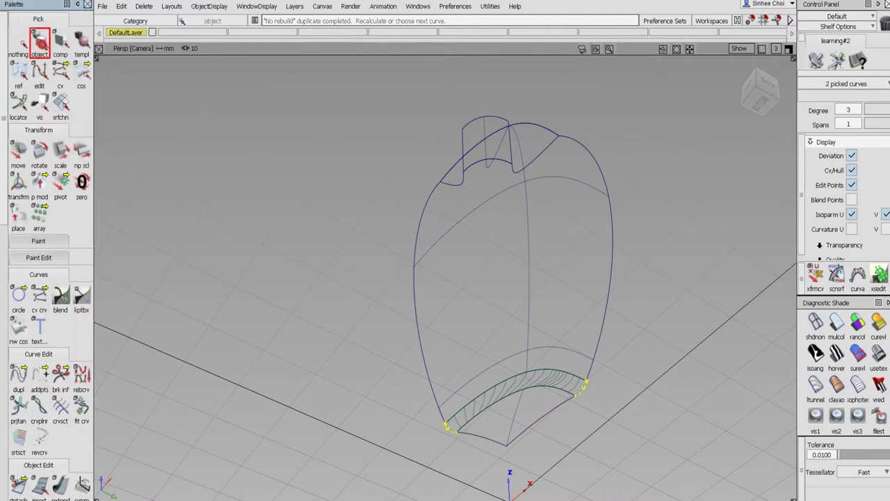
left_click(504, 388)
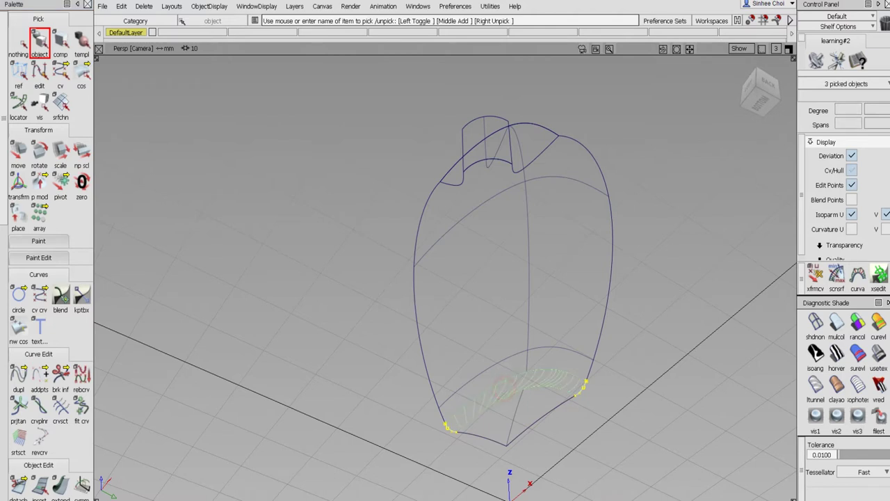
left_click(504, 388)
left_click(21, 43)
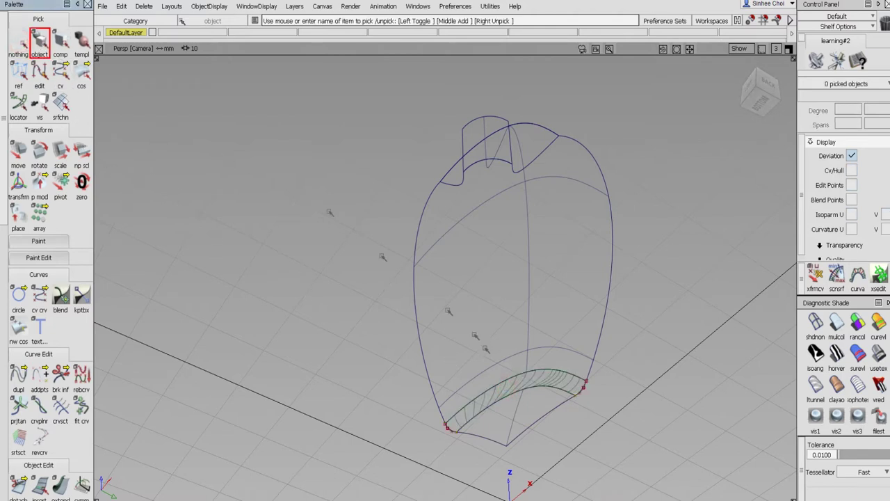
left_click(498, 391)
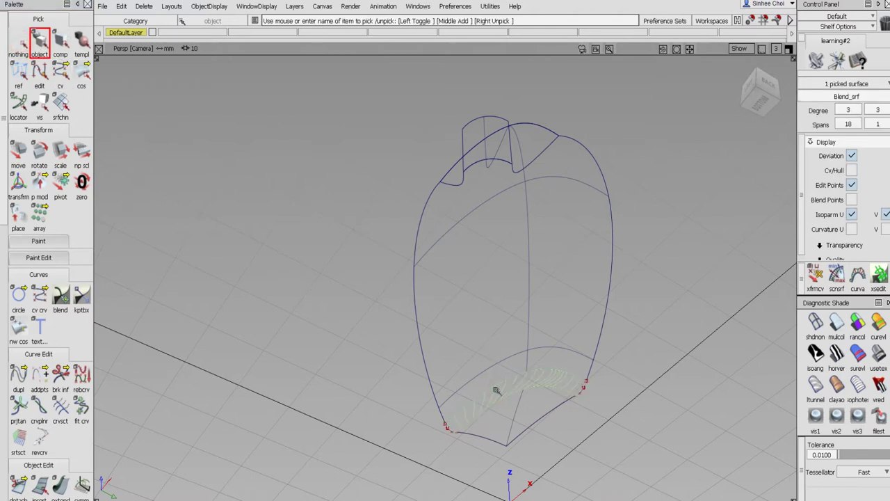
key("Delete")
left_click(391, 291)
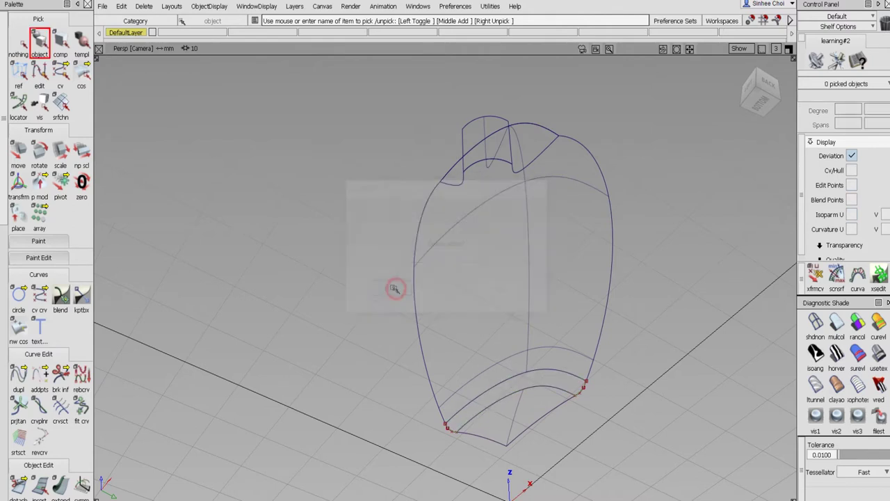
Build a Square surface from the body's lower edge, the base's outer edge and the two duplicated curves, with G1 Tangent on both long edges.
scroll(61, 423, "down", 3)
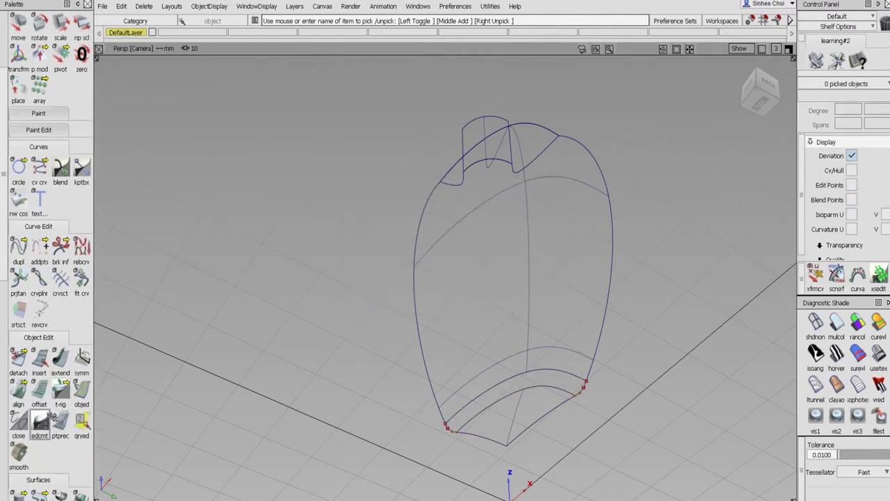
scroll(52, 421, "down", 2)
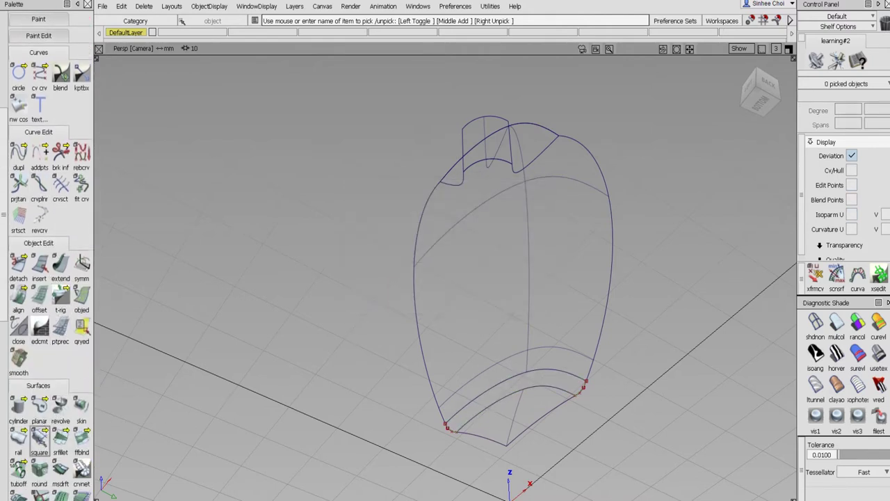
left_click(40, 438)
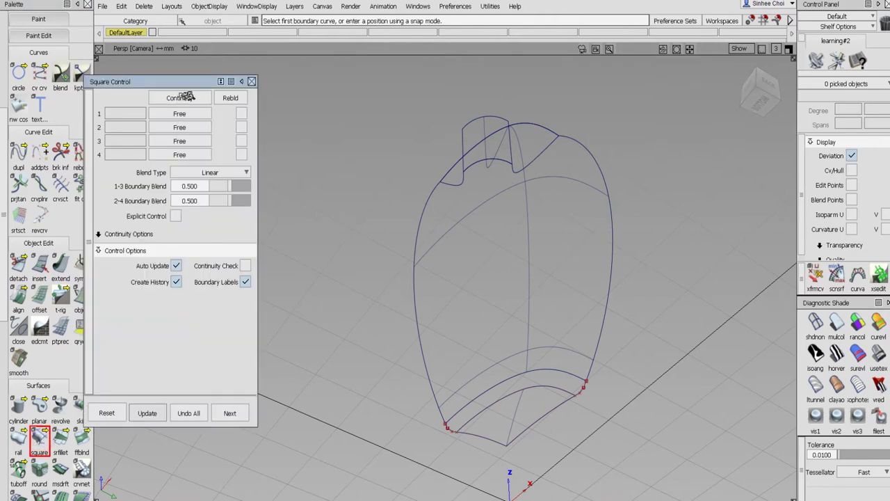
left_click(193, 98)
left_click(231, 98)
left_click(231, 98)
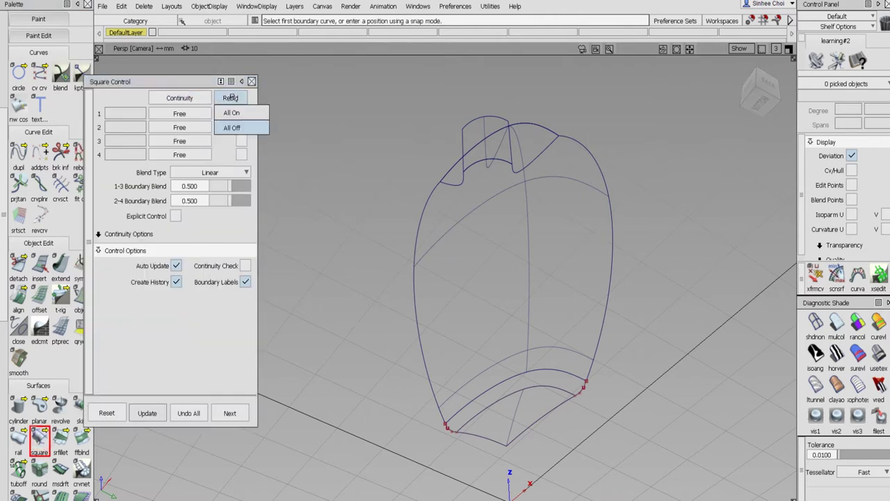
left_click(198, 98)
left_click(198, 142)
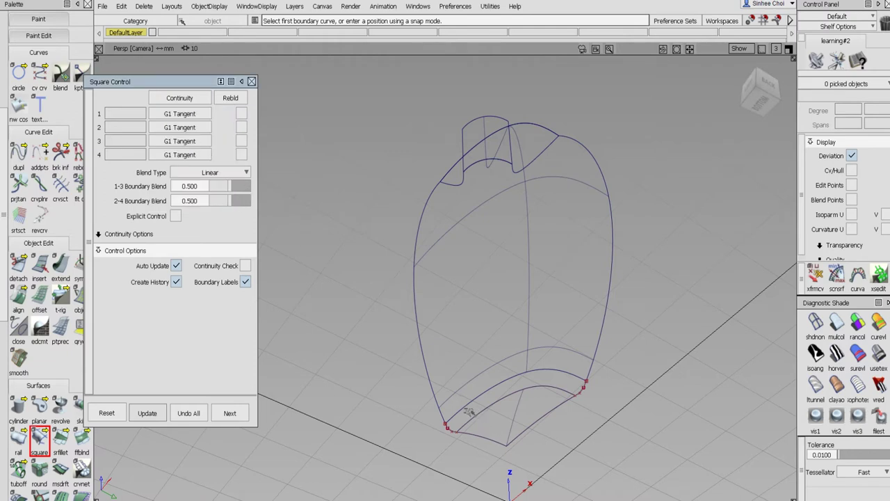
left_click(462, 409)
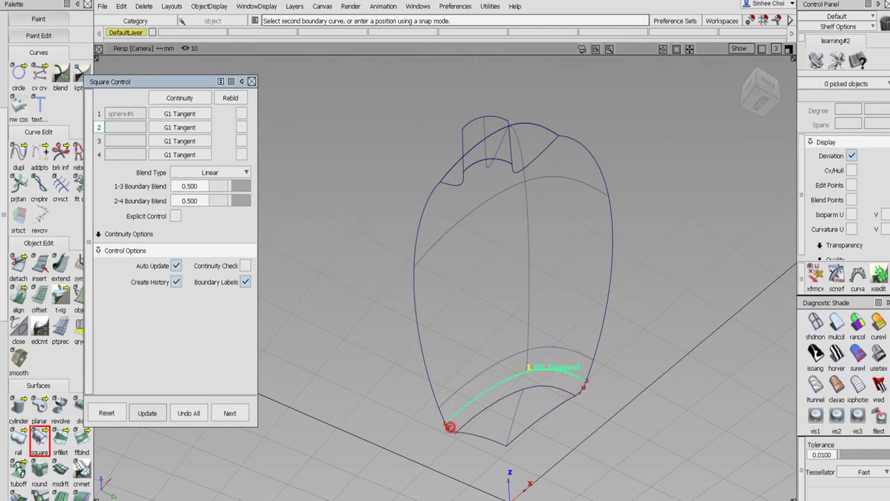
left_click(450, 427)
left_click(487, 409)
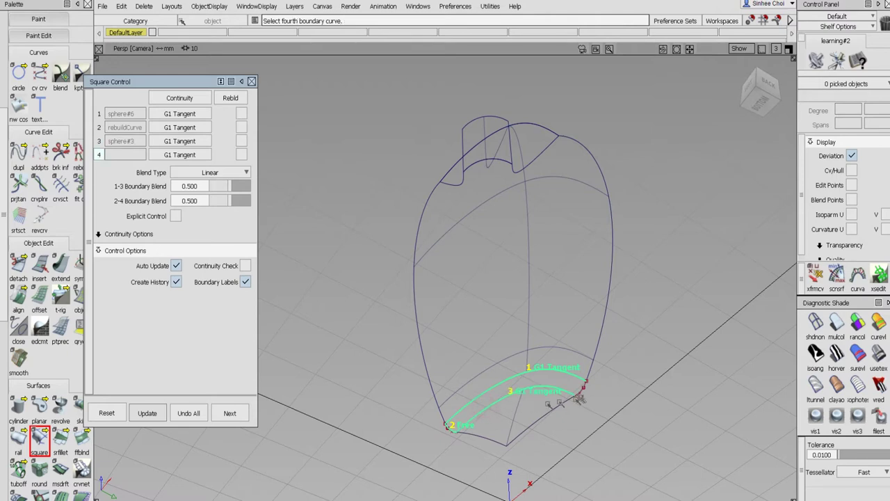
left_click(582, 389)
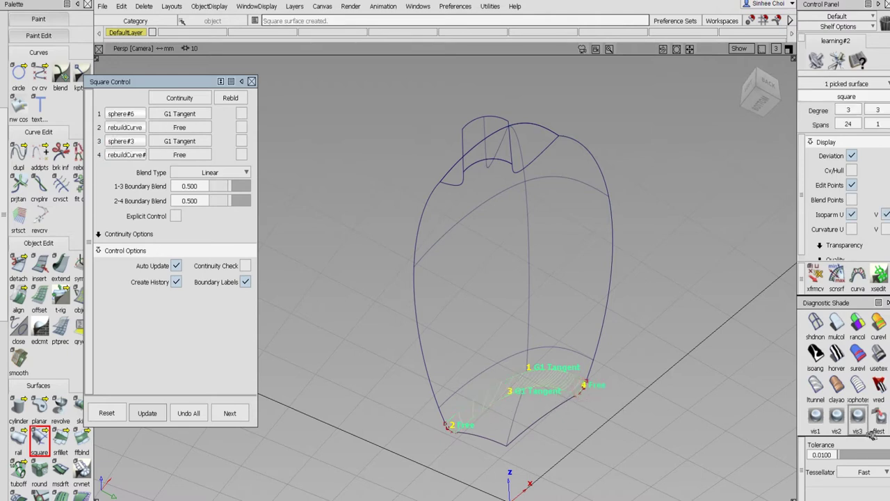
Enable rebuild on only the square surface's two long boundaries, 1 and 3, then finish the surface and close its controls.
left_click(243, 98)
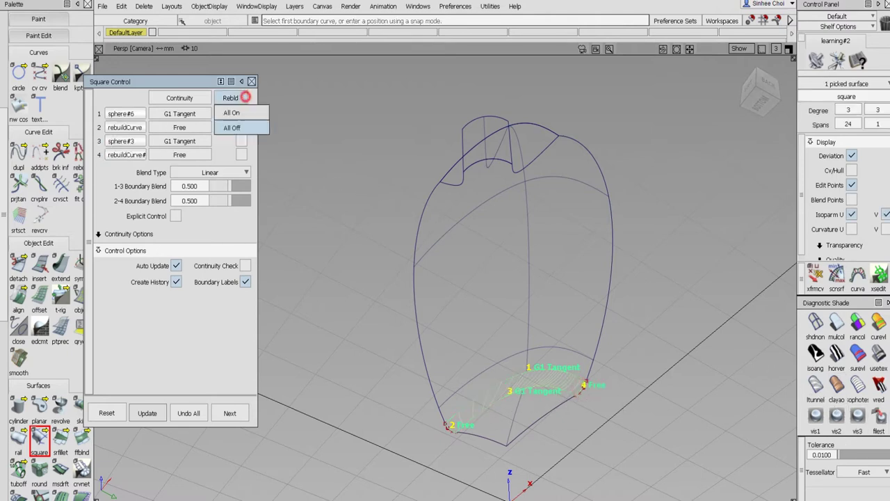
left_click(240, 112)
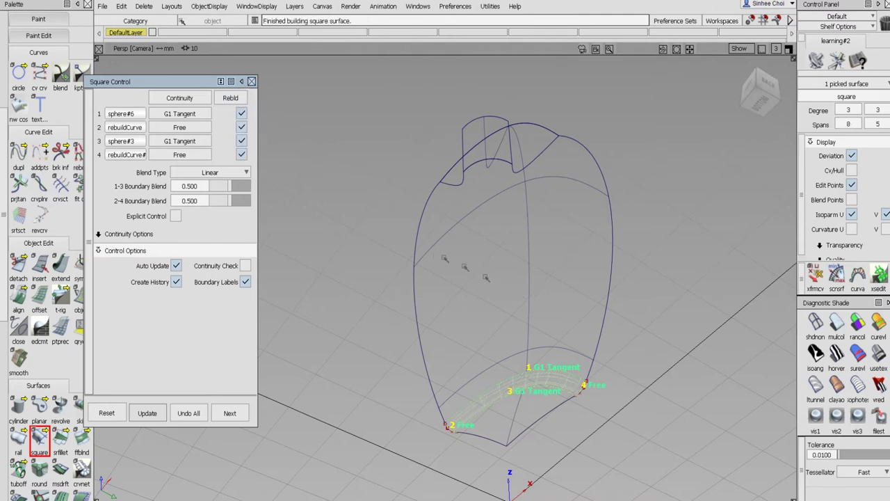
left_click_drag(476, 259, 528, 295, "alt+shift")
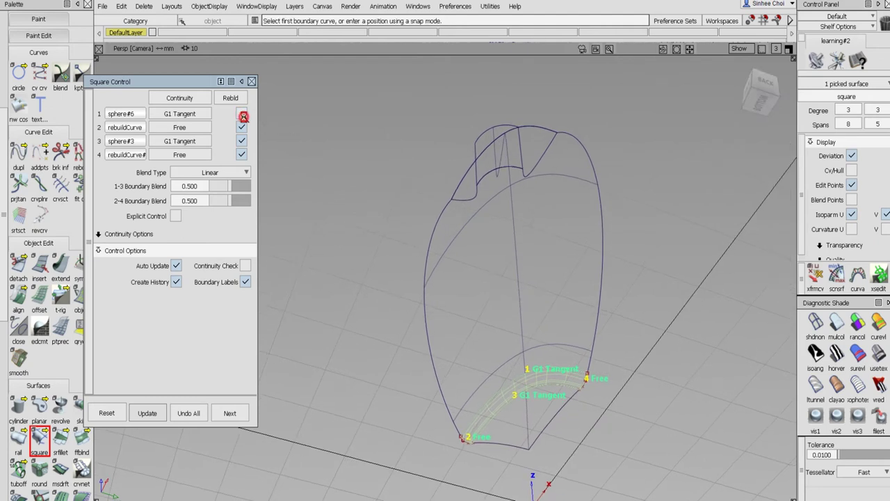
left_click(243, 116)
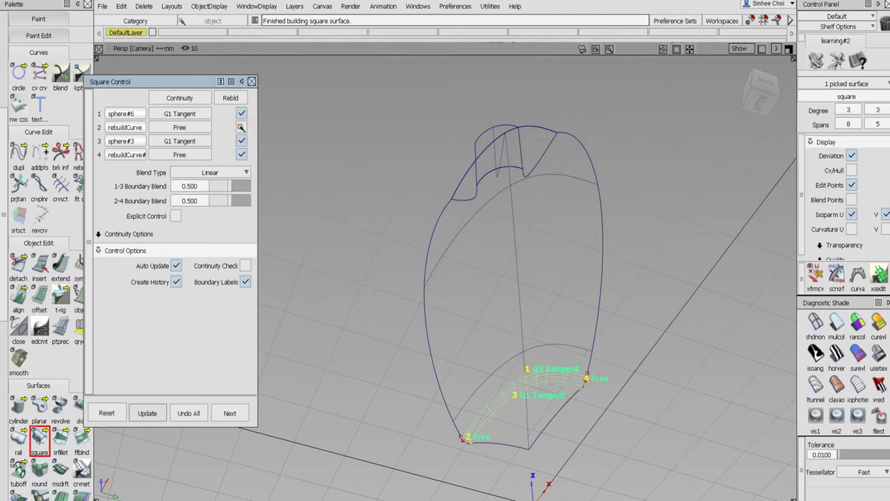
left_click(242, 140)
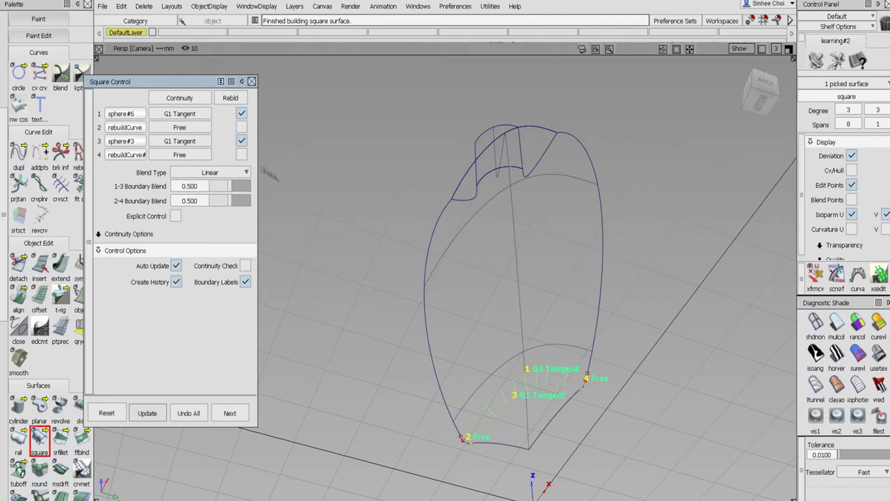
left_click_drag(393, 264, 532, 270, "alt+shift")
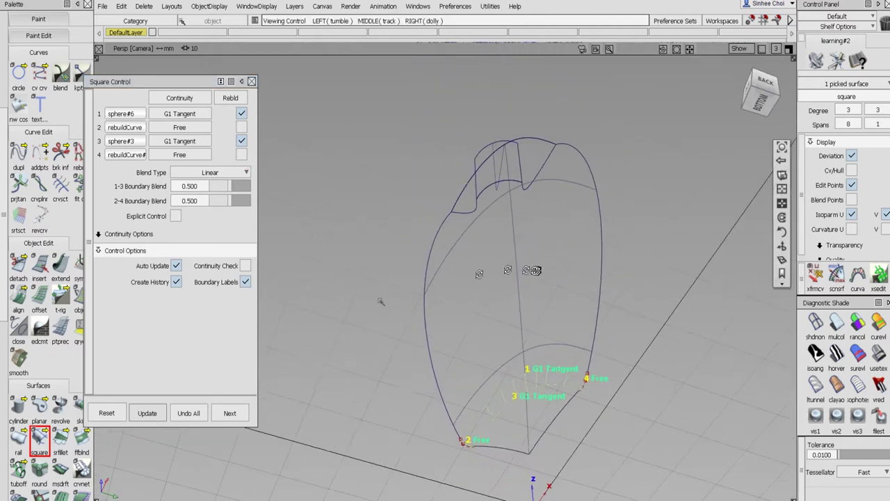
left_click(231, 412)
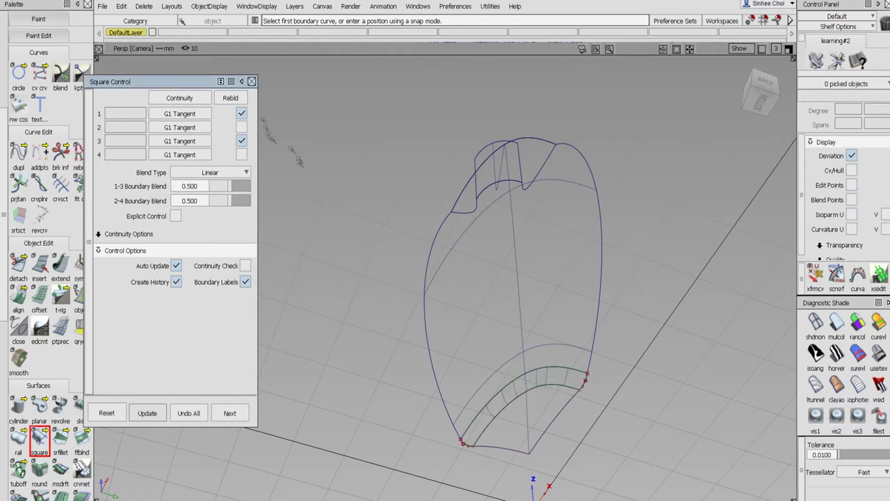
left_click(251, 81)
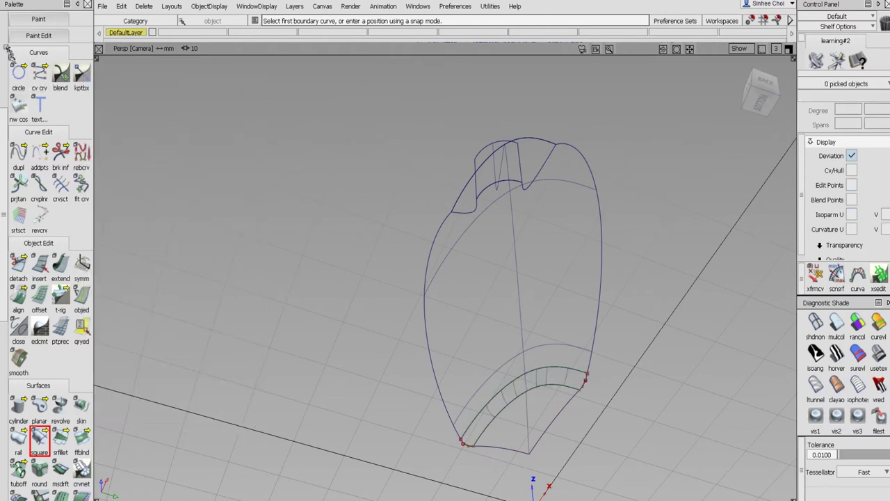
Delete the two duplicated end curves of the base transition together with their construction history.
scroll(21, 62, "up", 5)
left_click(40, 43)
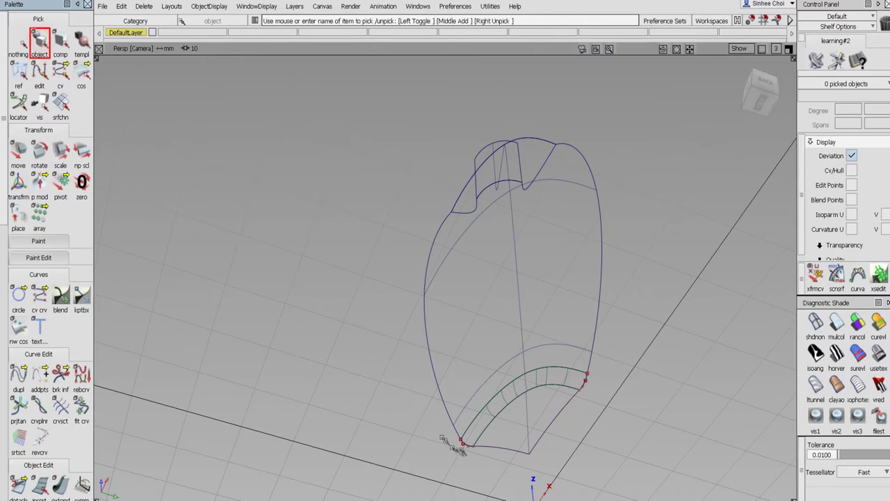
left_click(473, 456)
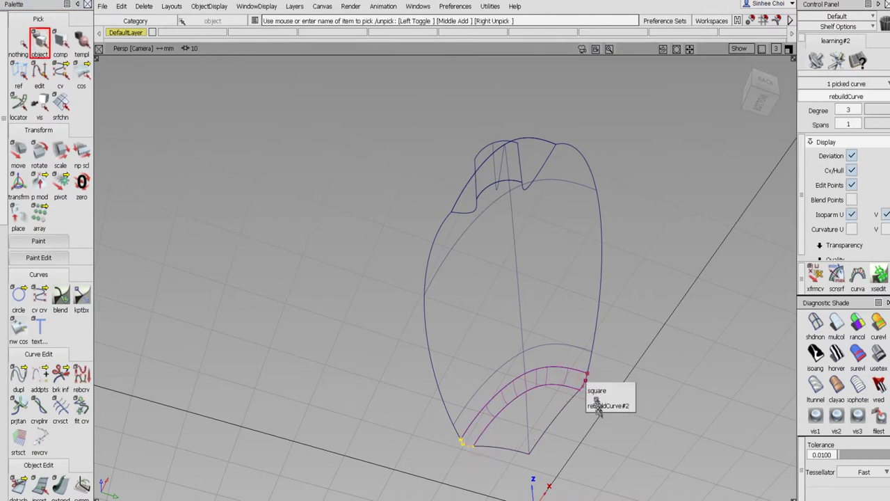
left_click(598, 411)
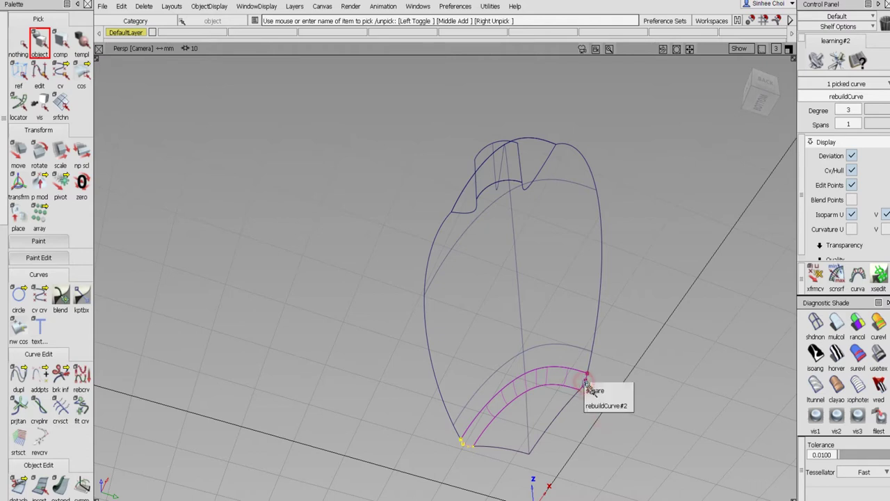
left_click(599, 410)
key("Delete")
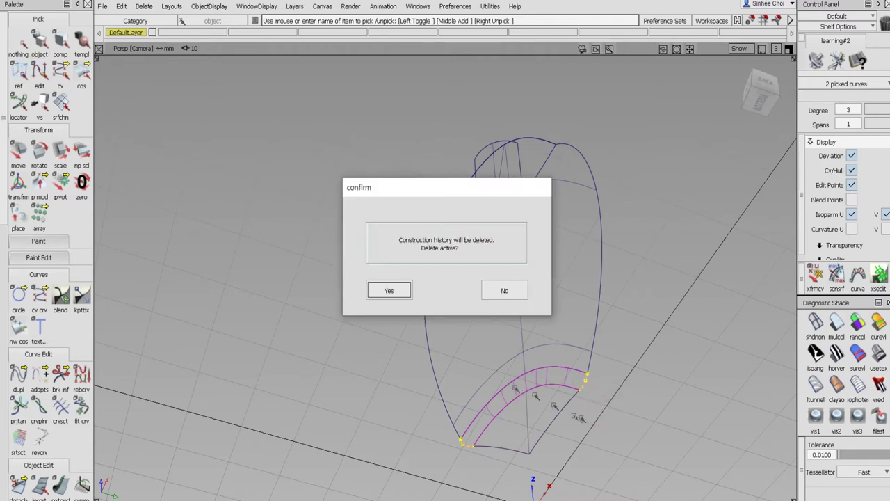
left_click(393, 289)
Examine the new base transition and the whole quarter bottle from several angles.
left_click_drag(417, 325, 509, 375, "alt+shift")
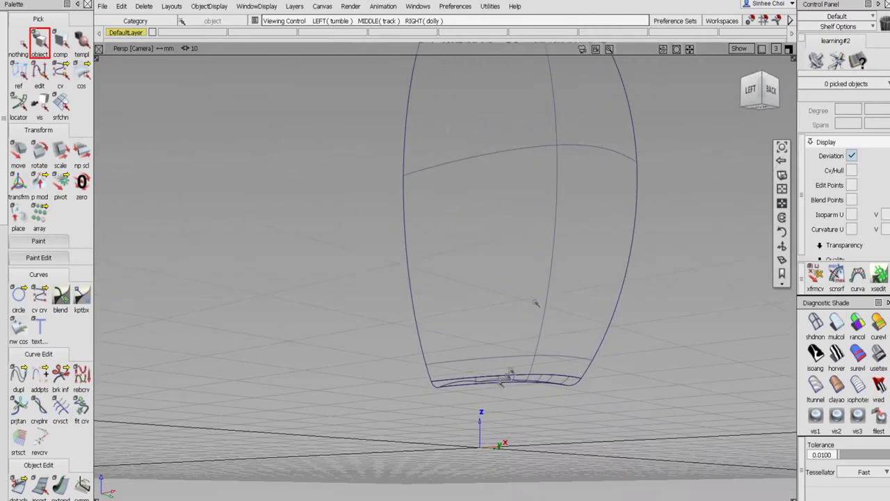
right_click_drag(550, 286, 526, 317, "alt+shift")
left_click_drag(489, 258, 545, 313, "alt+shift")
middle_click_drag(583, 231, 564, 254, "alt+shift")
mouse_move(564, 283)
left_mouse_down("alt+shift")
mouse_move(542, 272)
mouse_move(575, 286)
left_mouse_up("alt+shift")
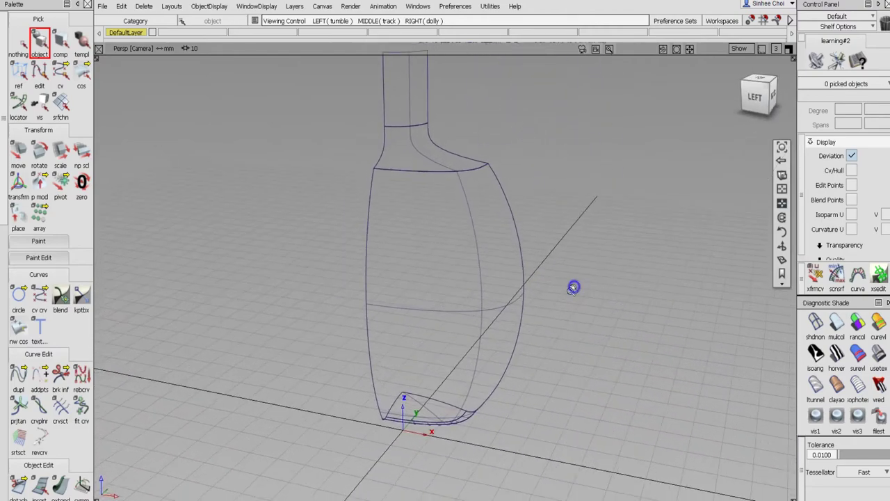
right_click_drag(574, 286, 552, 293, "alt+shift")
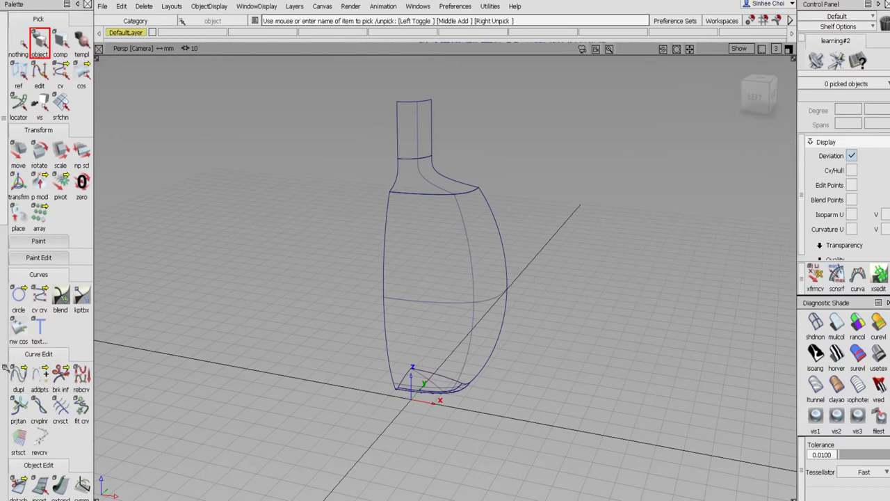
scroll(14, 375, "down", 5)
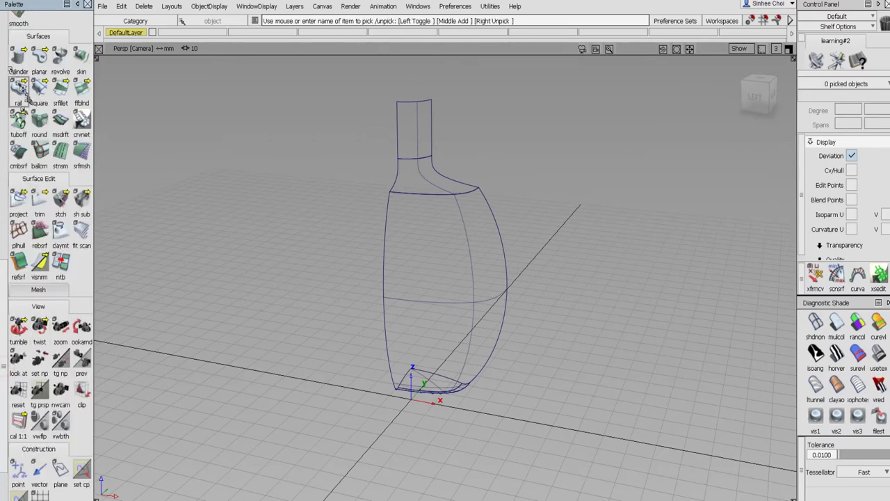
scroll(10, 62, "up", 10)
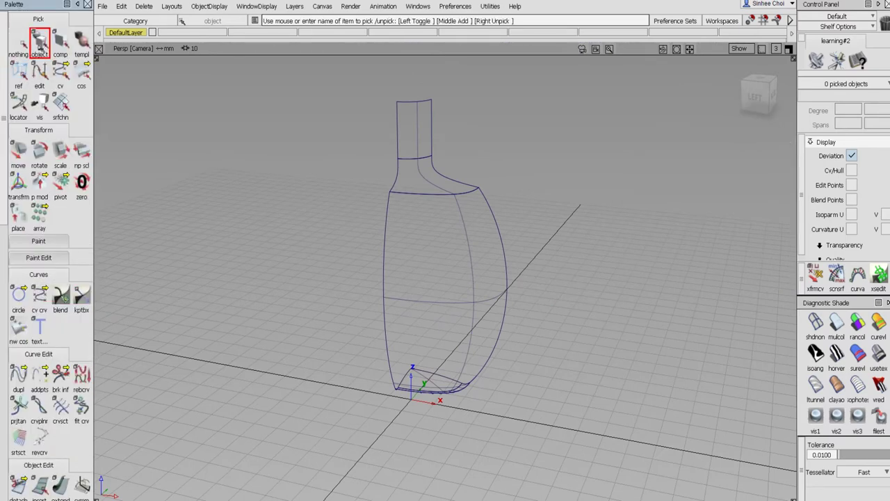
Group all five quarter-bottle surfaces, working in the enlarged Left view.
left_click_drag(347, 95, 601, 432)
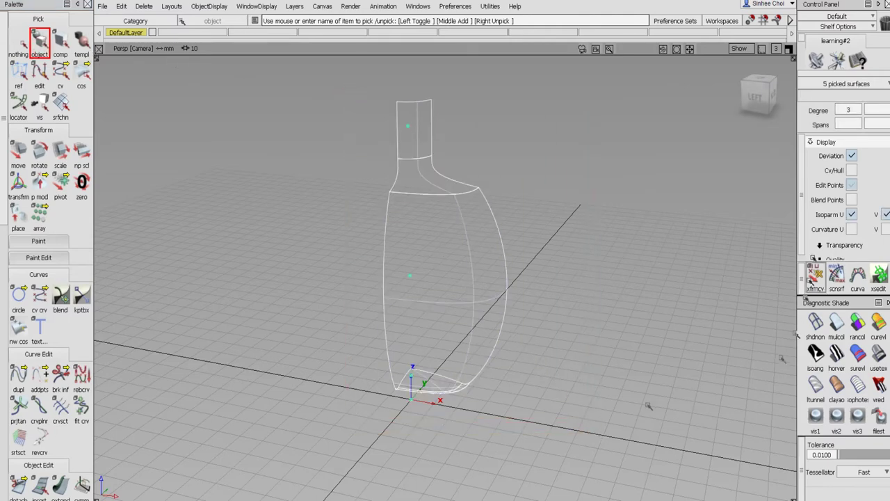
left_click(789, 49)
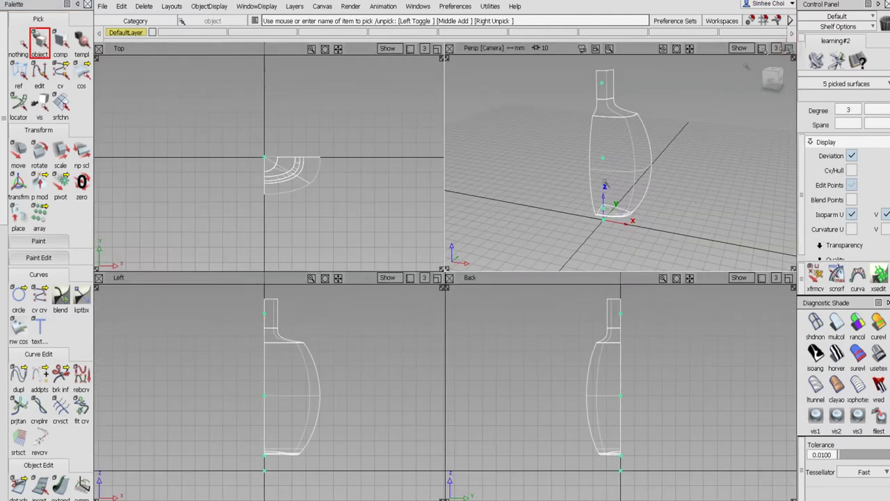
left_click(437, 278)
right_click_drag(435, 292, 470, 237, "alt+shift")
middle_click_drag(507, 207, 430, 228, "alt+shift")
scroll(43, 408, "down", 3)
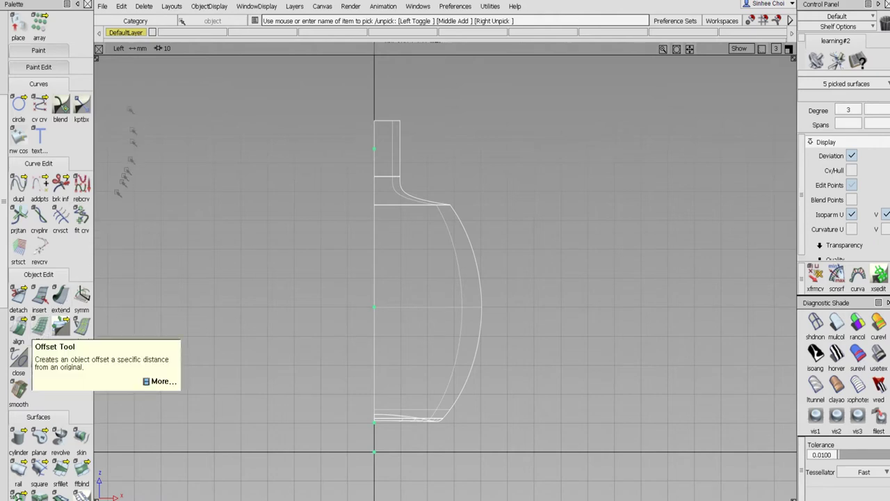
left_click(122, 6)
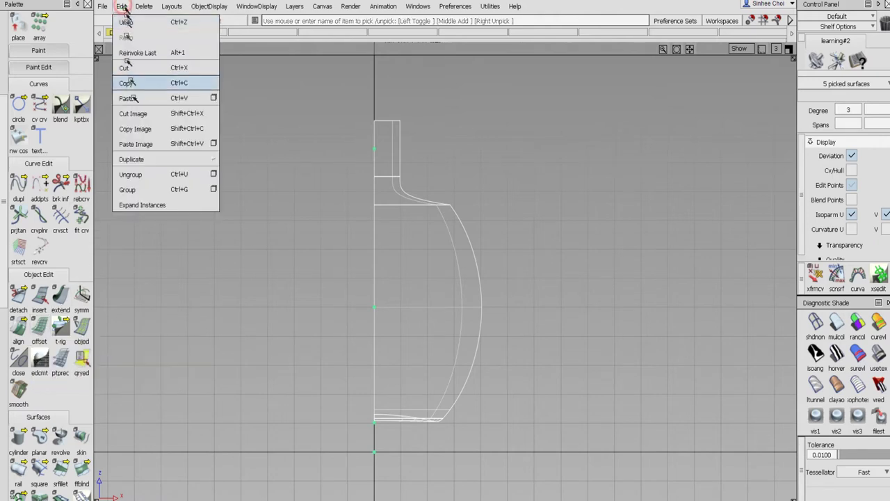
left_click(127, 189)
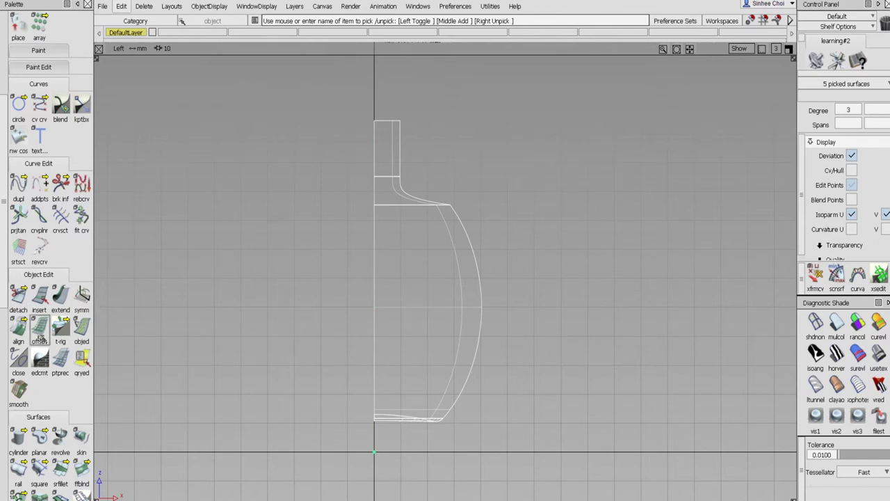
Offset the five grouped quarter-bottle surfaces inward by a distance of 1.000, clear the selection and close the offset controls.
left_click(39, 330)
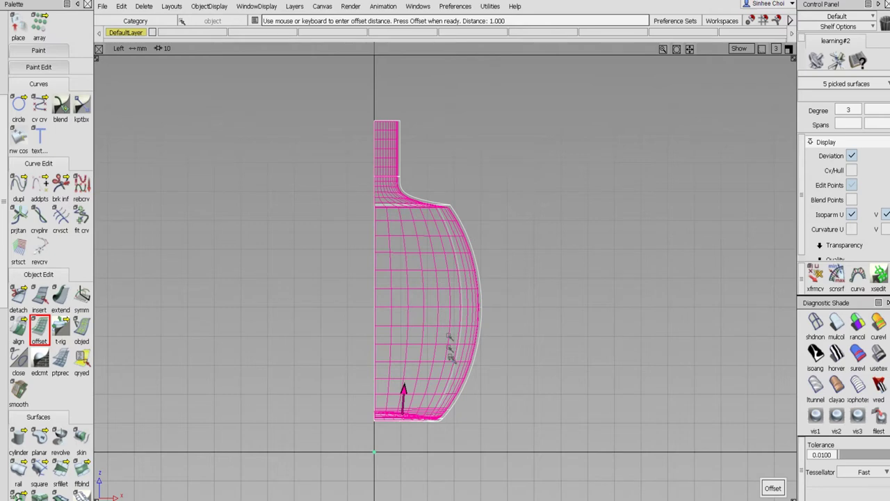
key("shift+alt")
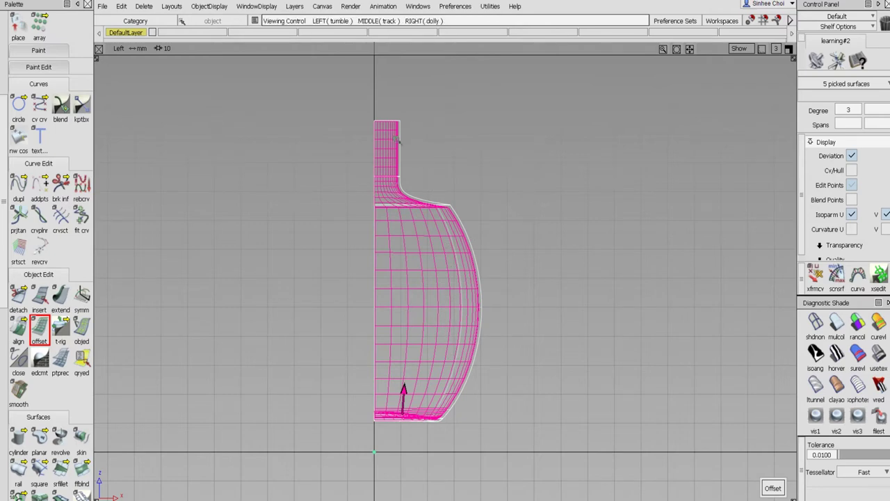
left_click(397, 139, "alt+shift")
right_click_drag(527, 262, 567, 204, "alt+shift")
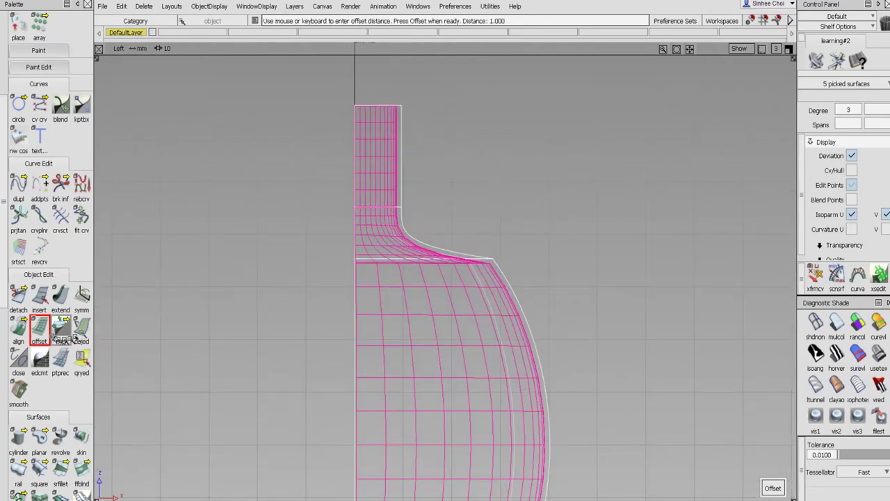
double_click(39, 333)
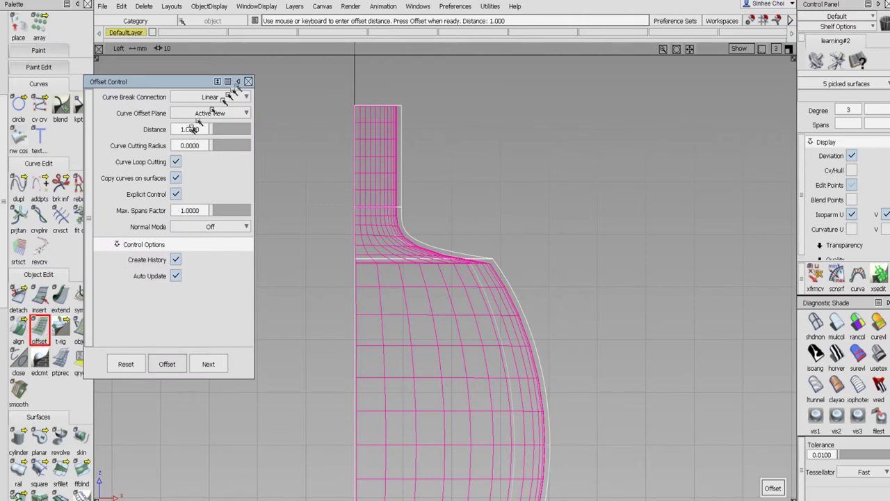
left_click(247, 81)
right_click_drag(470, 210, 447, 266, "alt+shift")
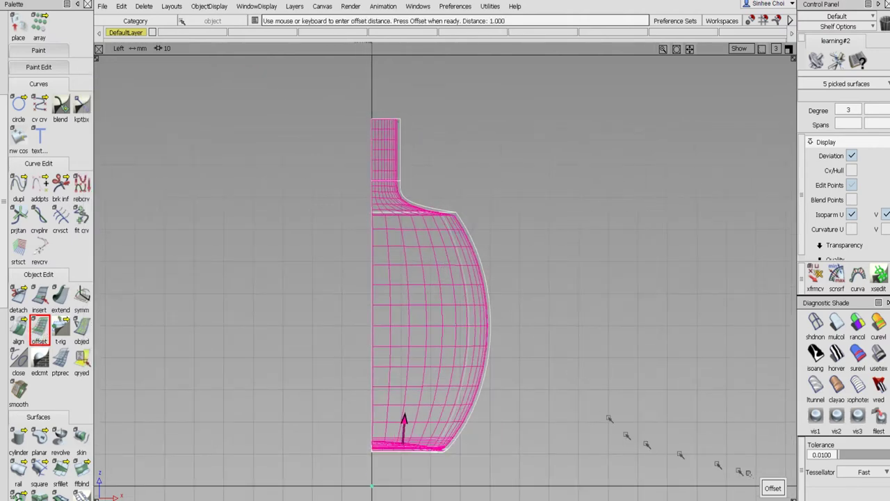
left_click(772, 488)
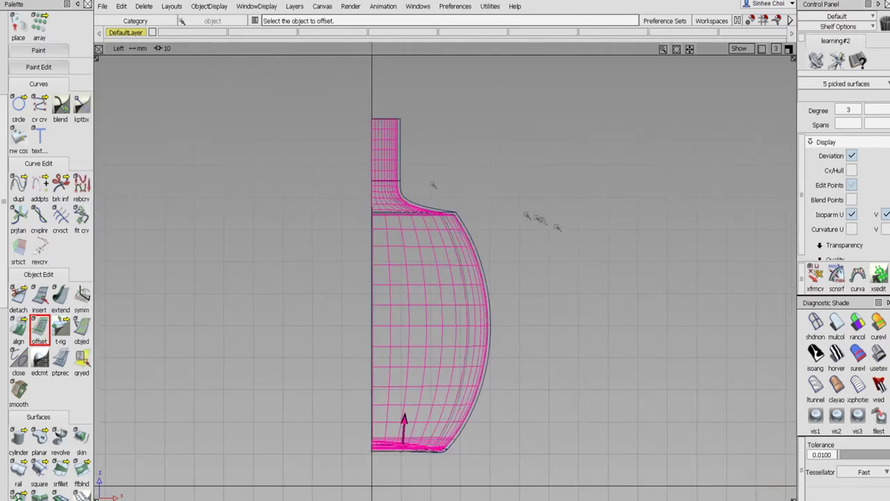
scroll(5, 42, "up", 5)
left_click(16, 40)
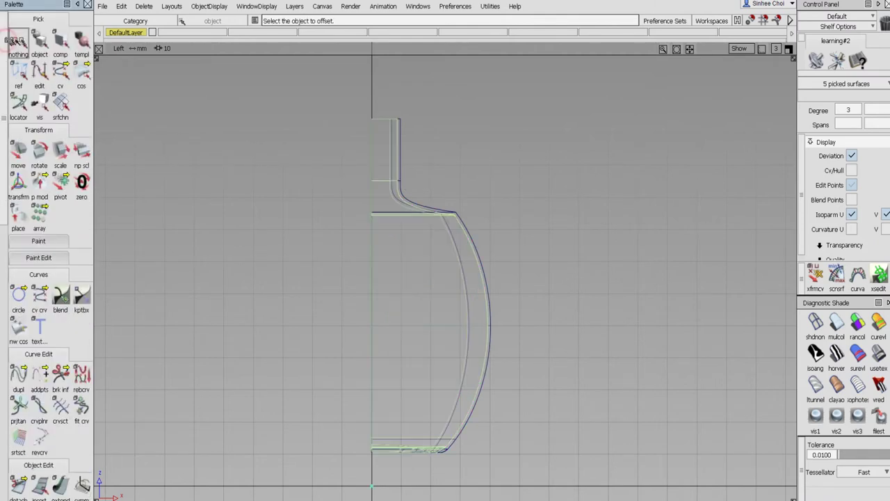
left_click(20, 44)
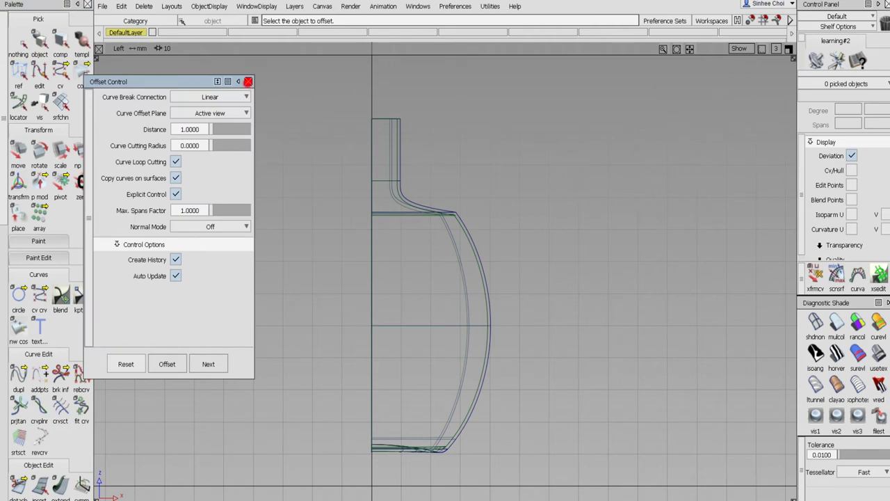
left_click(249, 81)
Select the original outer bottle group and make it invisible, leaving only the offset inner surfaces displayed.
left_click(39, 43)
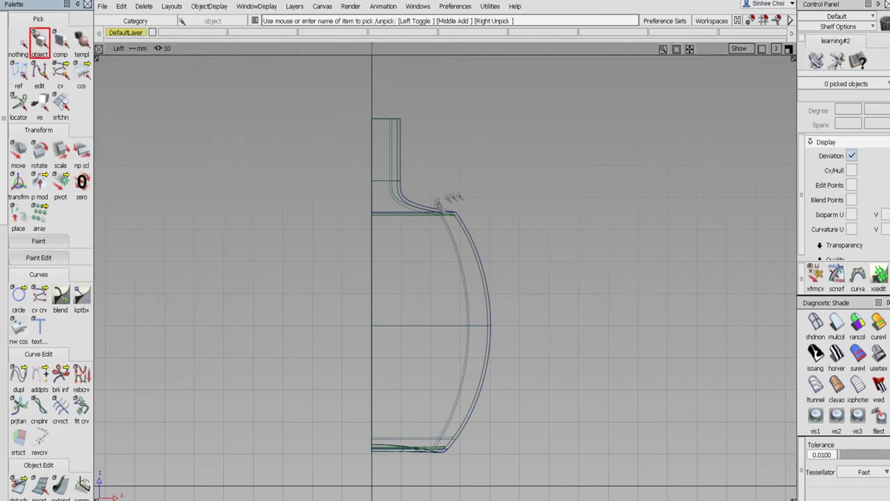
left_click(458, 212)
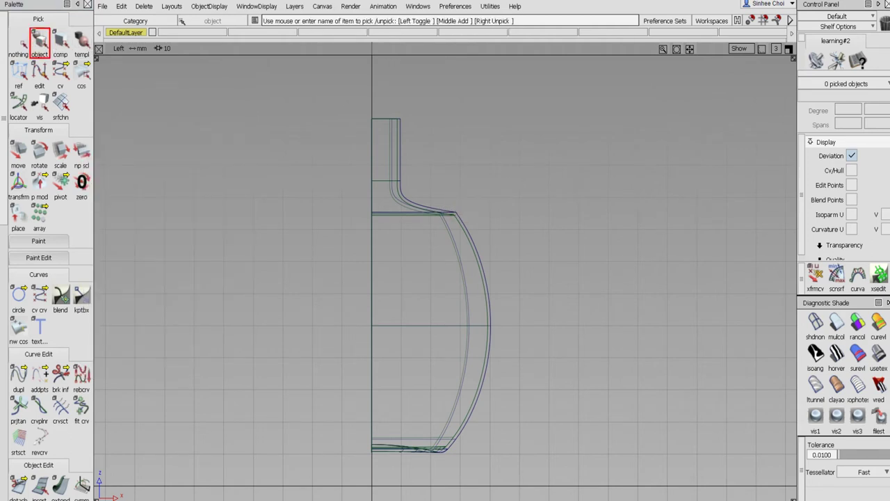
left_click(456, 211)
left_click(465, 221)
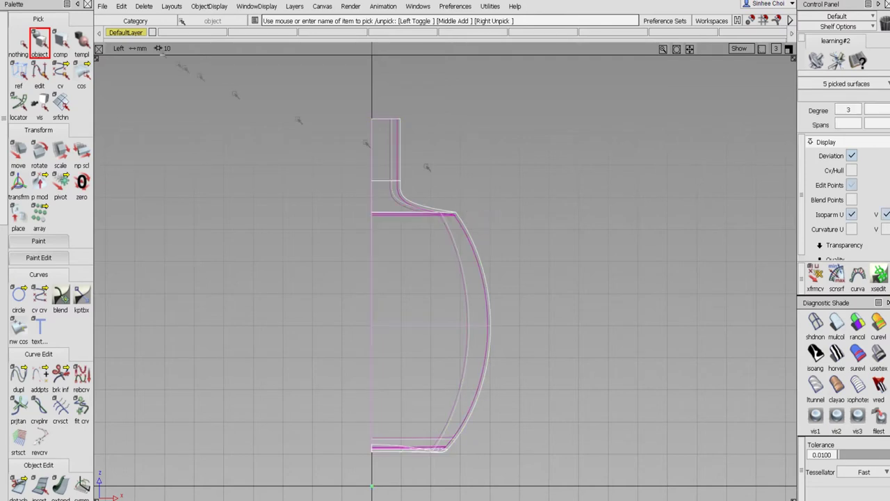
left_click(172, 7)
mouse_move(209, 7)
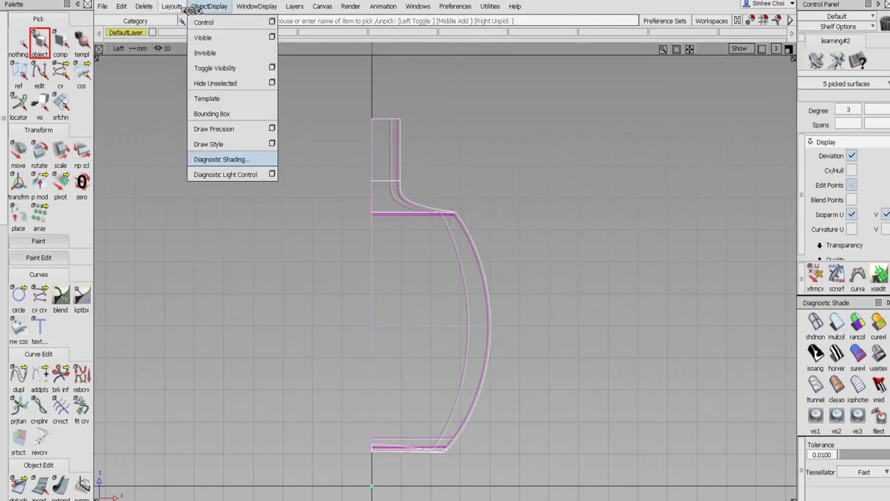
left_click(206, 54)
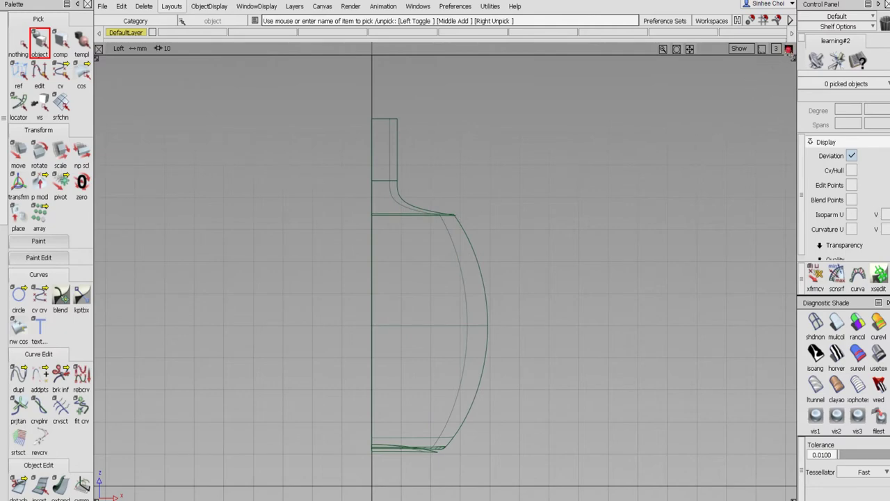
Intersect the inner shoulder surface with the inner body surface in the enlarged perspective view to create curves-on-surface.
left_click(789, 50)
left_click_drag(484, 186, 479, 198, "alt+shift")
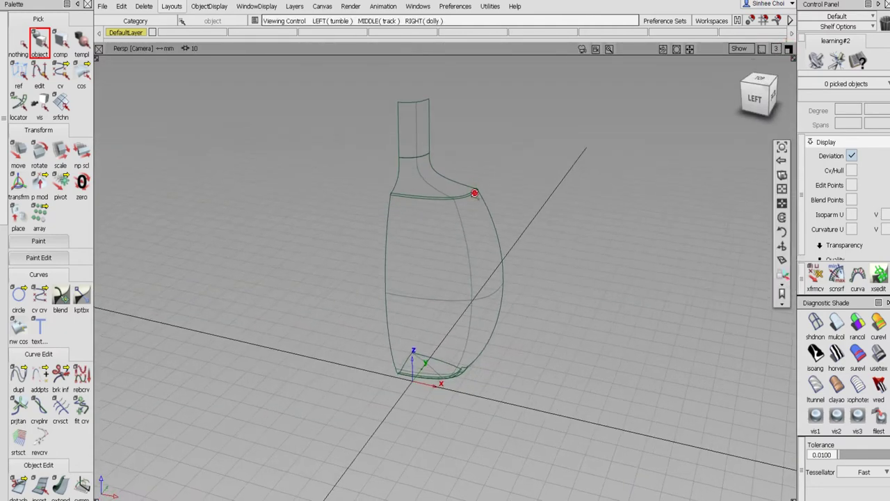
right_click_drag(474, 193, 547, 188, "alt+shift")
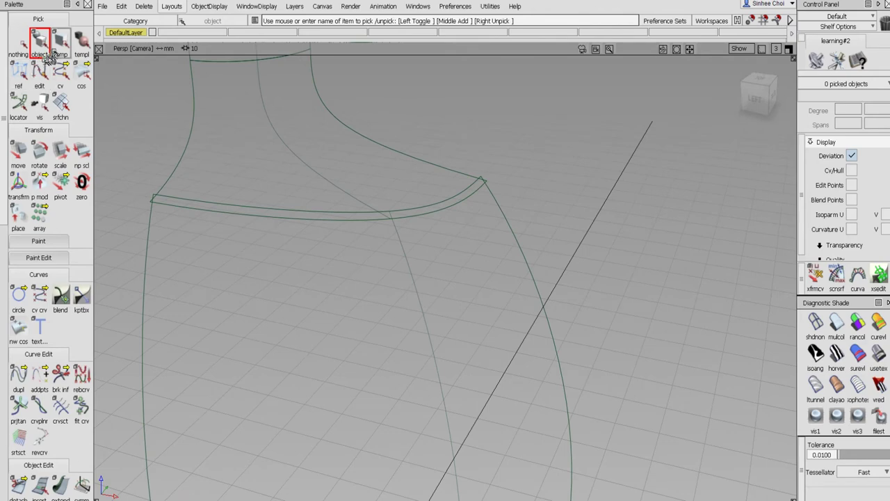
left_click(61, 45)
left_click(200, 137)
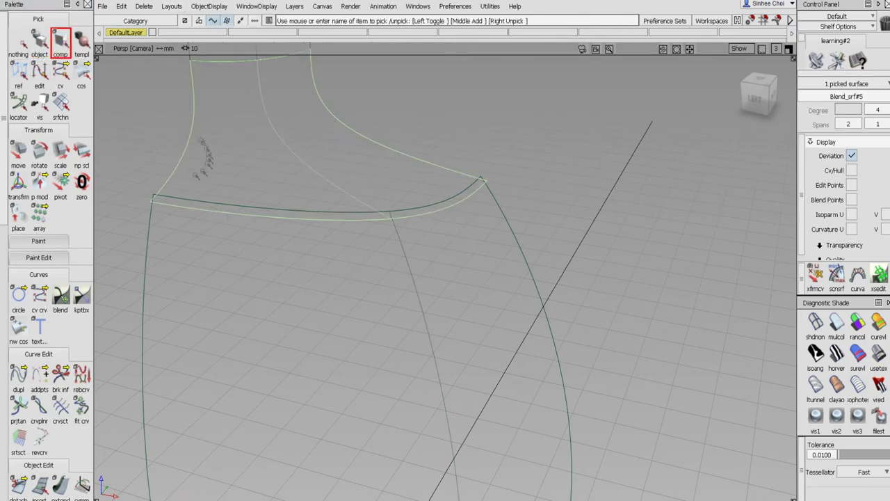
scroll(7, 327, "down", 6)
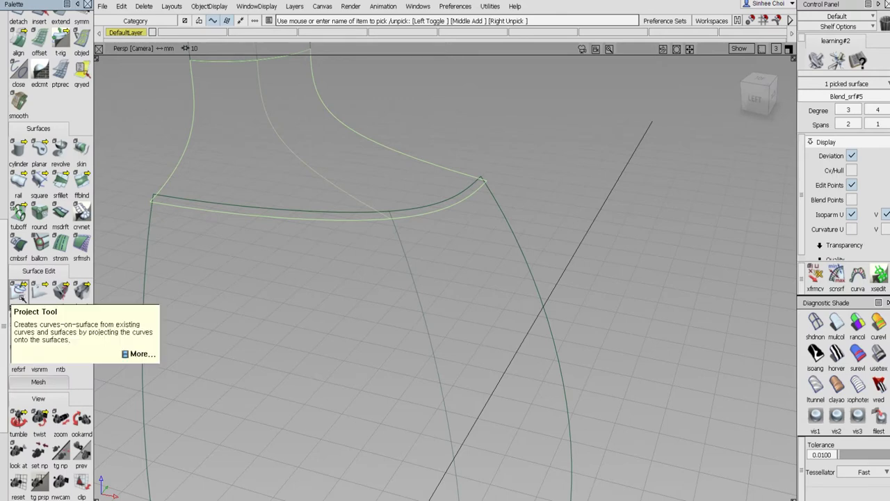
left_click_drag(20, 290, 61, 298)
left_click(150, 289)
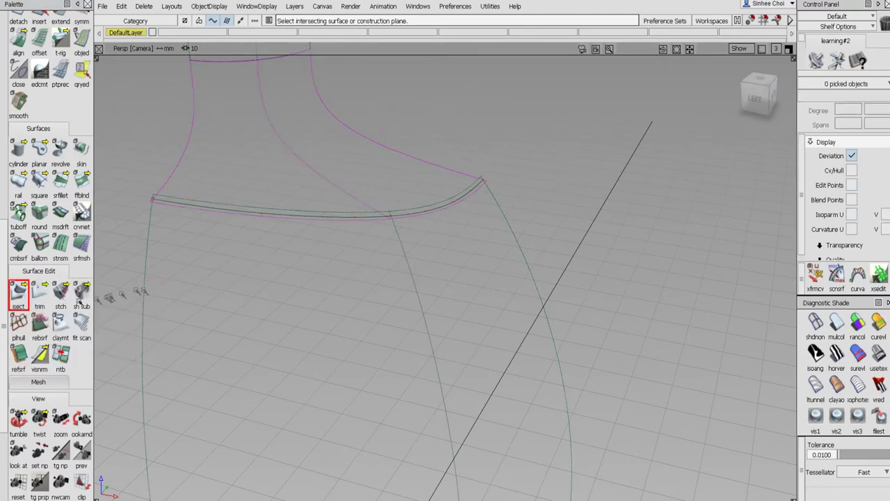
Trim the inner shoulder surface, keeping the region above its intersection with the body.
left_click(40, 292)
left_click(194, 178)
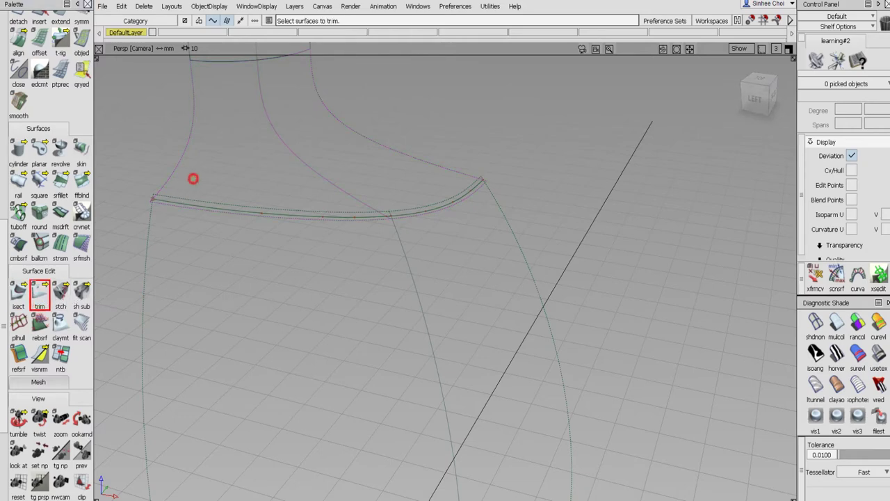
left_click(193, 178)
left_click(715, 488)
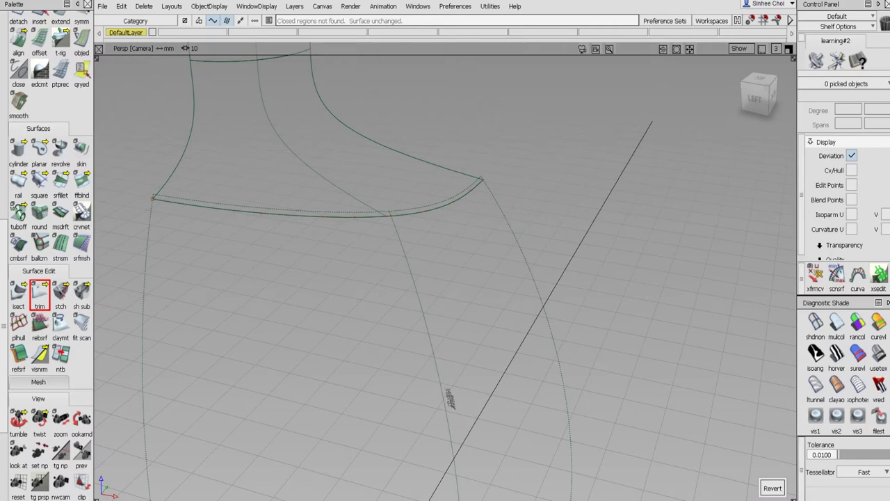
Trim the inner body surface, keeping the large region below its intersection with the shoulder.
left_click_drag(450, 398, 440, 247, "alt+shift")
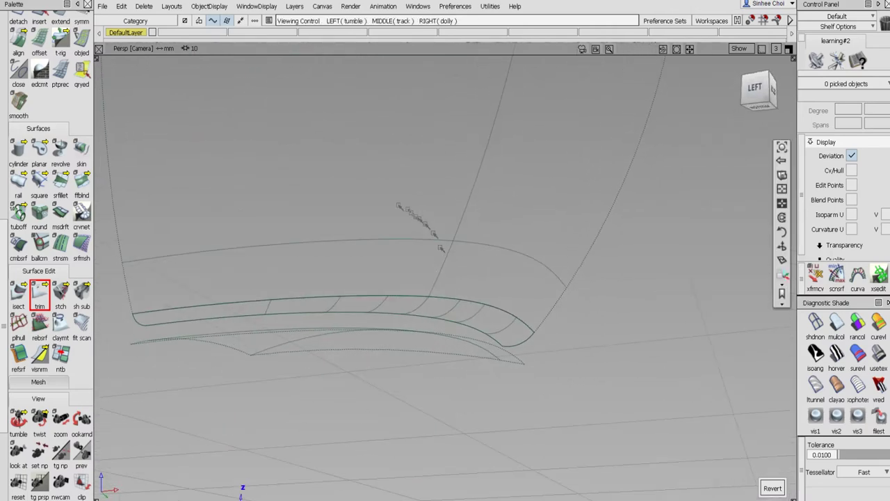
left_click(384, 198)
left_click(384, 196)
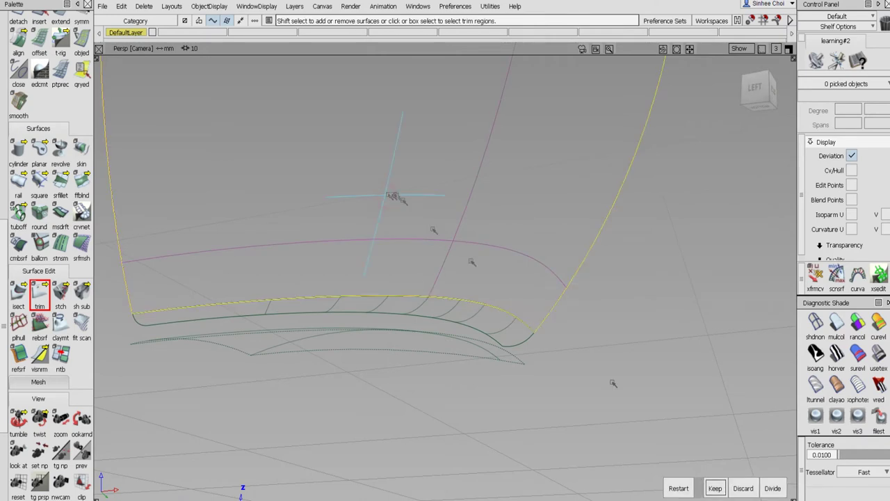
left_click(716, 488)
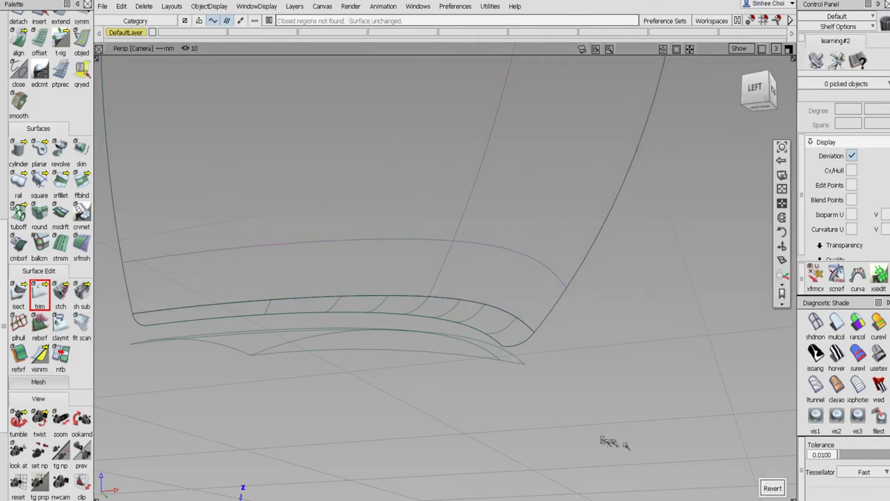
Untrim the inner bottom surface and trim it again, keeping the region inside the curve-on-surface.
left_click_drag(605, 441, 606, 397, "alt+shift")
left_click_drag(577, 368, 628, 384, "alt+shift")
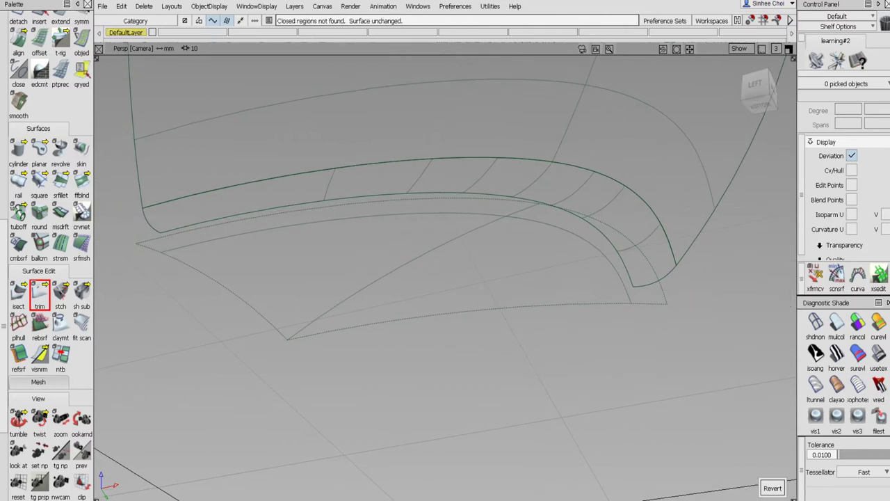
left_click(367, 264)
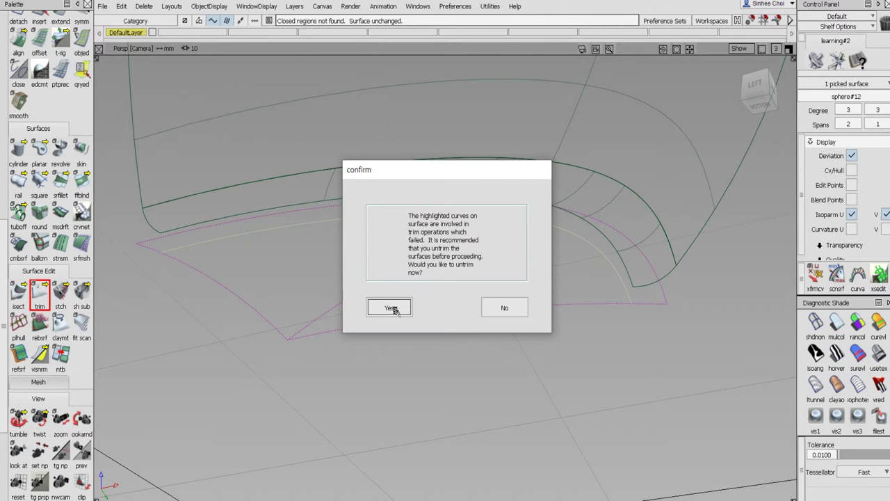
left_click(391, 308)
left_click(384, 289)
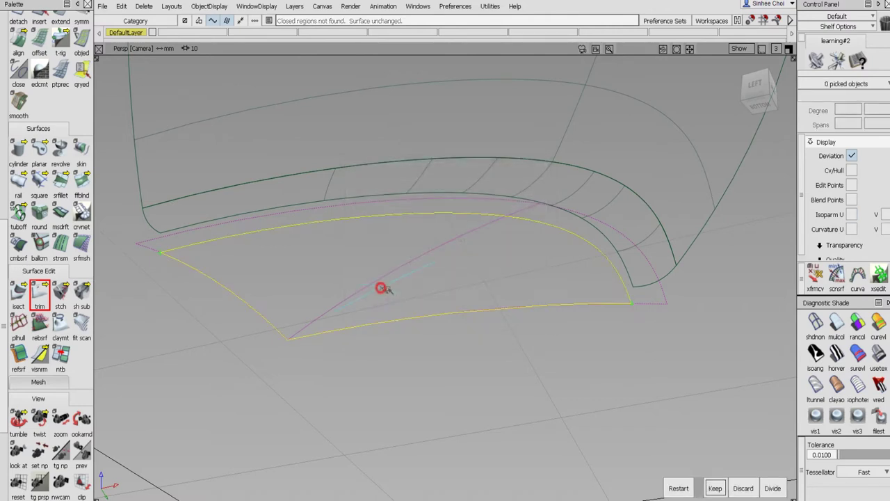
left_click(715, 488)
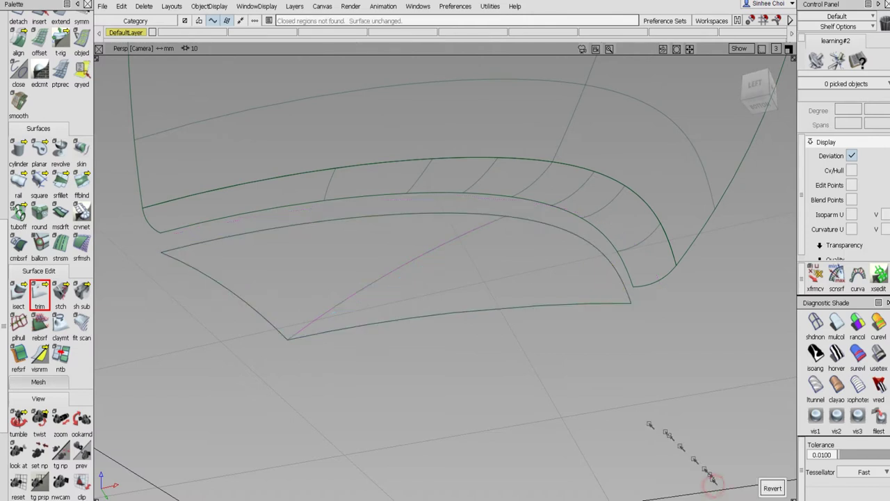
Pick only the trimmed inner bottom surface in the perspective view.
left_click_drag(729, 407, 620, 410, "alt+shift")
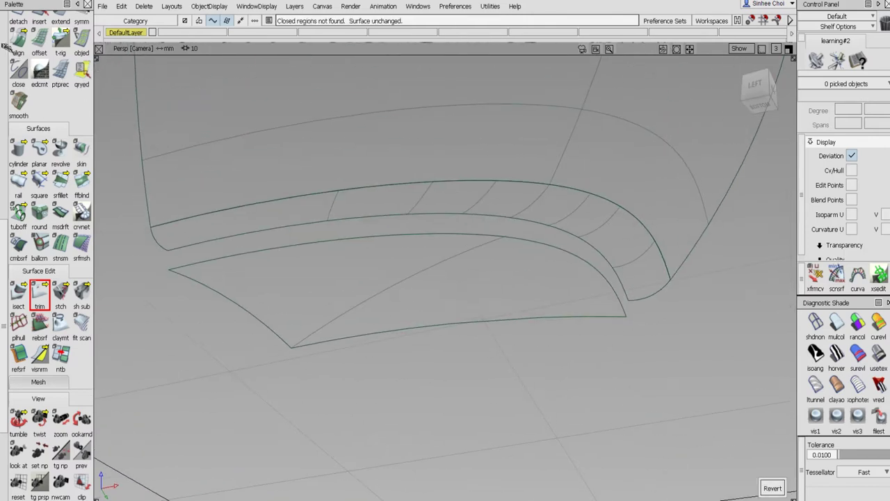
scroll(14, 49, "up", 10)
left_click(39, 43)
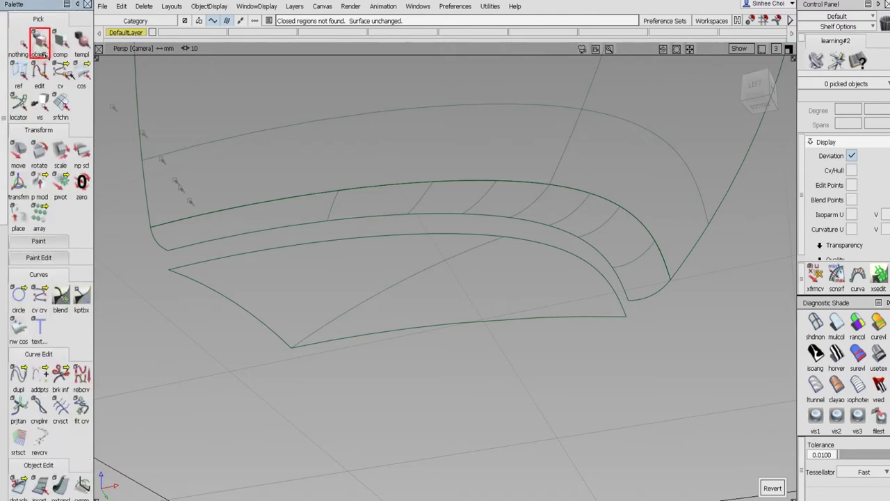
left_click_drag(220, 254, 226, 274)
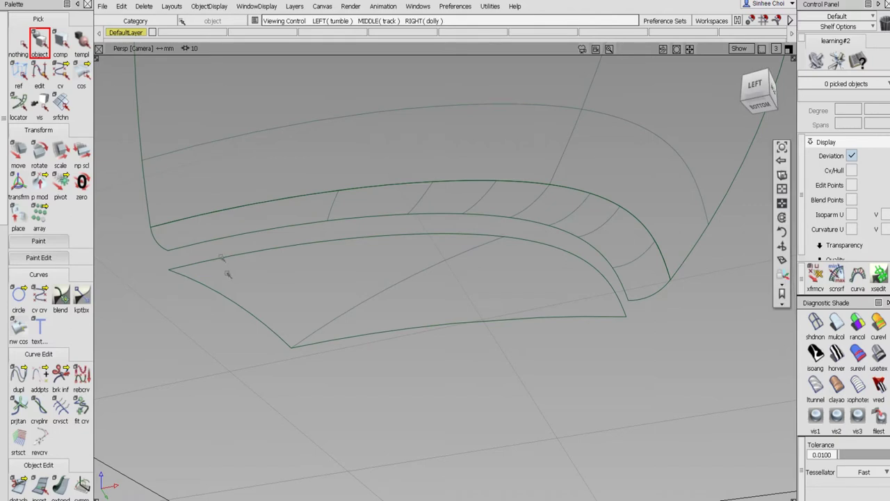
left_click(60, 43)
left_click(259, 251)
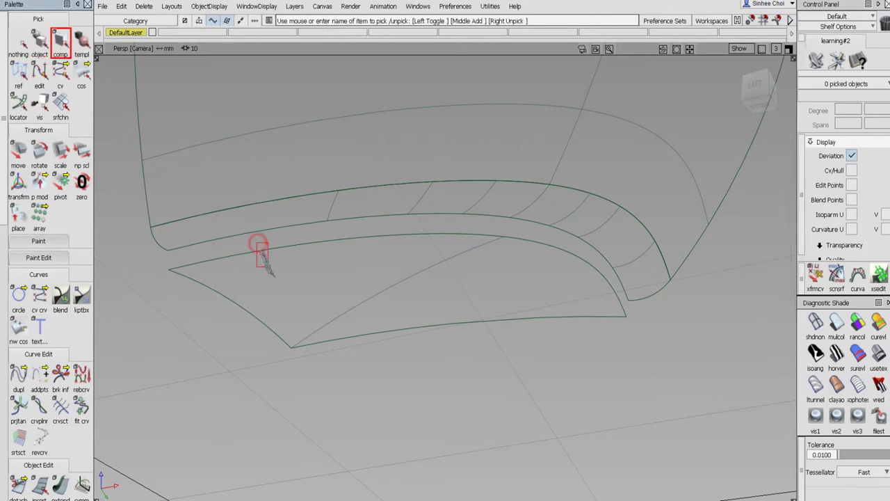
left_click_drag(294, 271, 368, 328, "alt+shift")
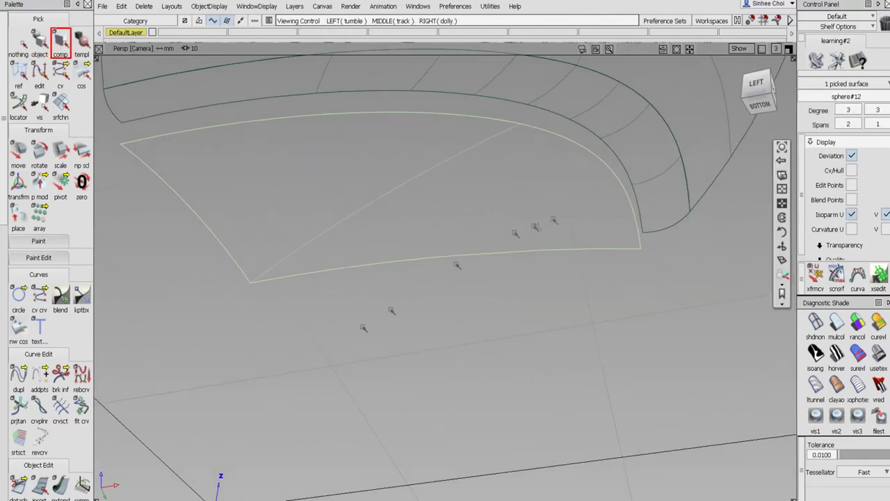
left_click(628, 202, "alt+shift")
left_click_drag(614, 227, 546, 246, "alt+shift")
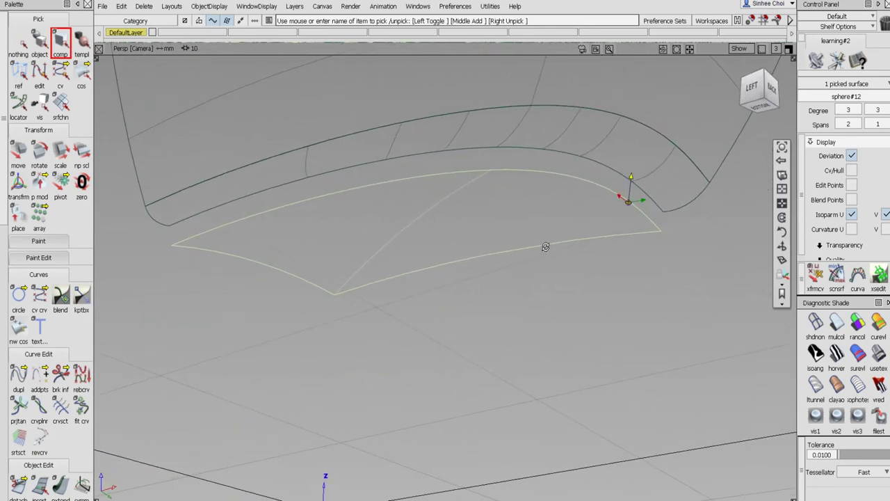
left_click(478, 277)
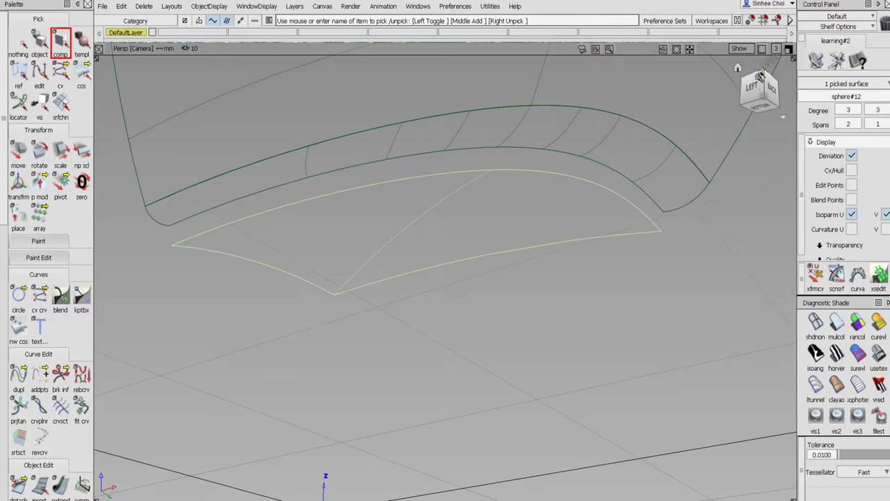
Show the hidden outer bottle surfaces with the base enlarged in the Left view.
left_click(788, 50)
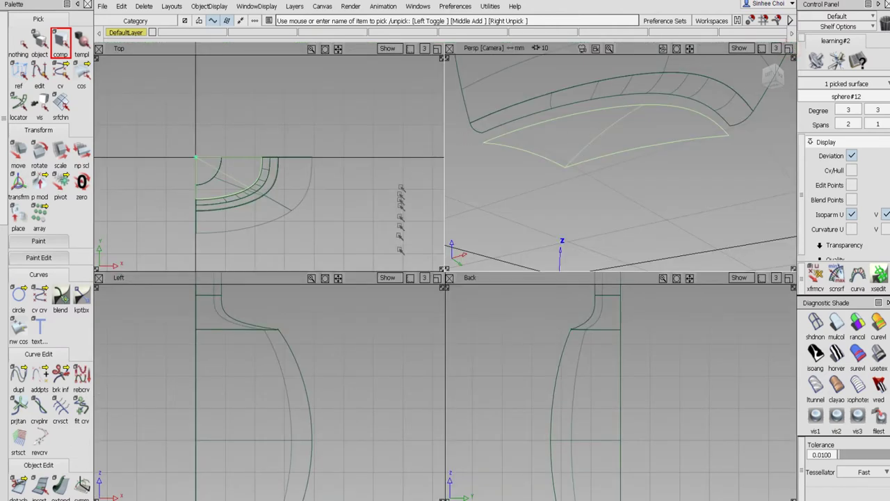
left_click(438, 278)
right_click_drag(431, 357, 427, 174, "alt+shift")
middle_click_drag(398, 266, 528, 145, "alt+shift")
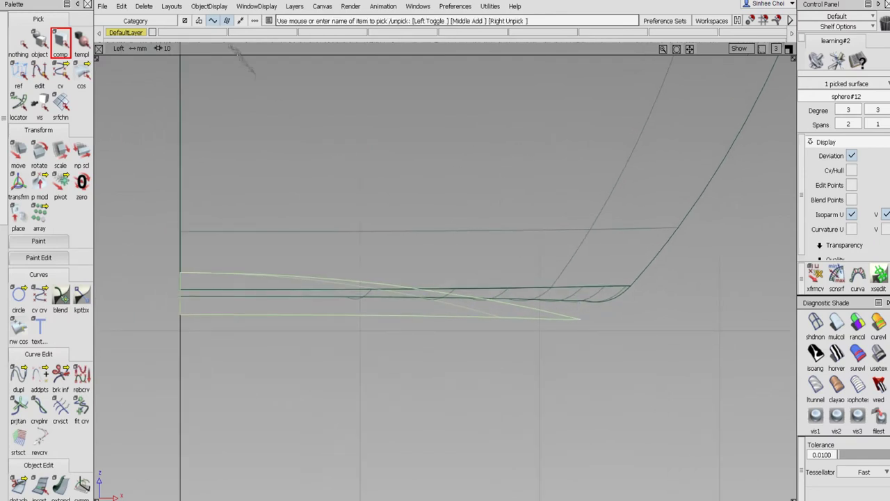
left_click(182, 7)
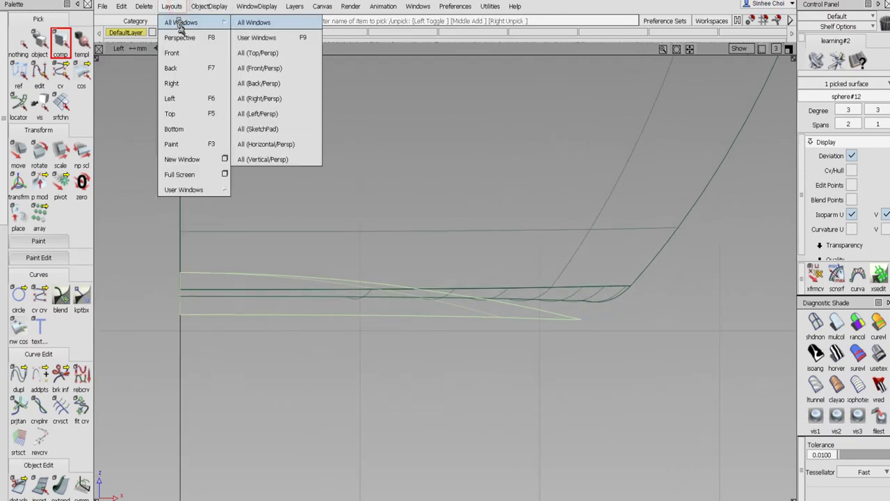
left_click(249, 8)
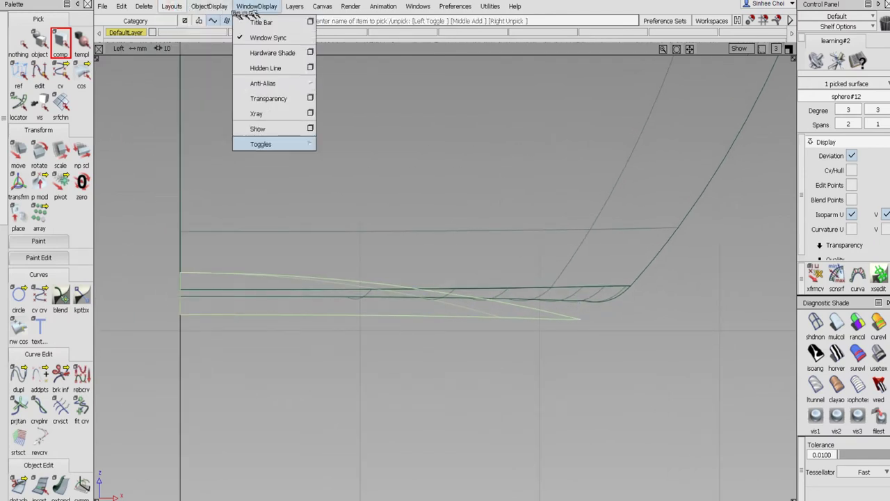
left_click(209, 7)
left_click(217, 34)
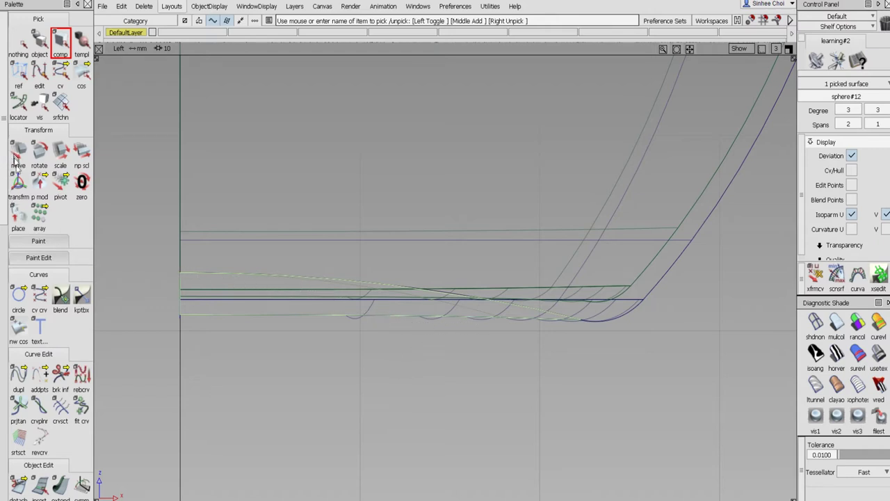
Place the inner bottom surface's pivot at its highest point on the central axis and delete its construction history.
left_click(61, 183)
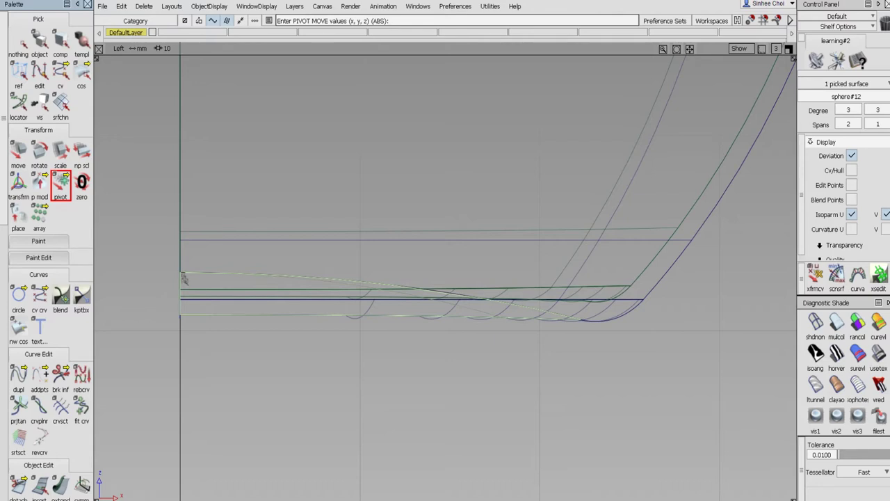
right_click(206, 346)
right_click_drag(244, 376, 236, 320)
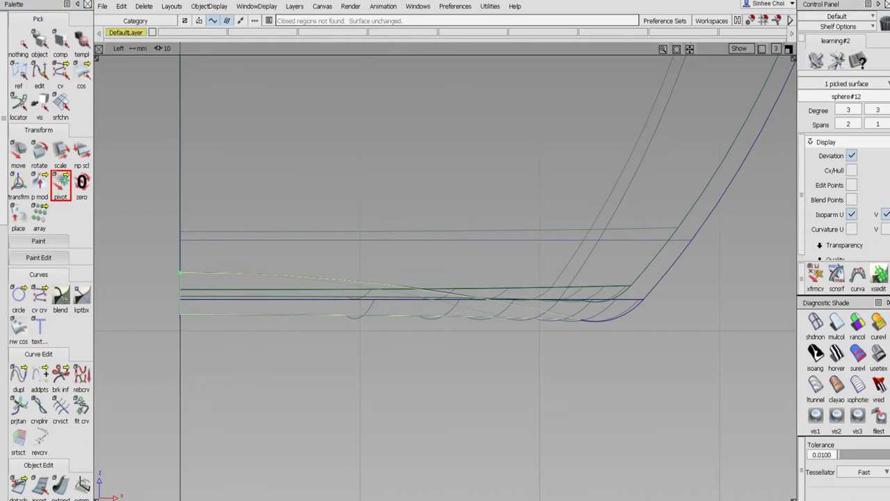
left_click(144, 7)
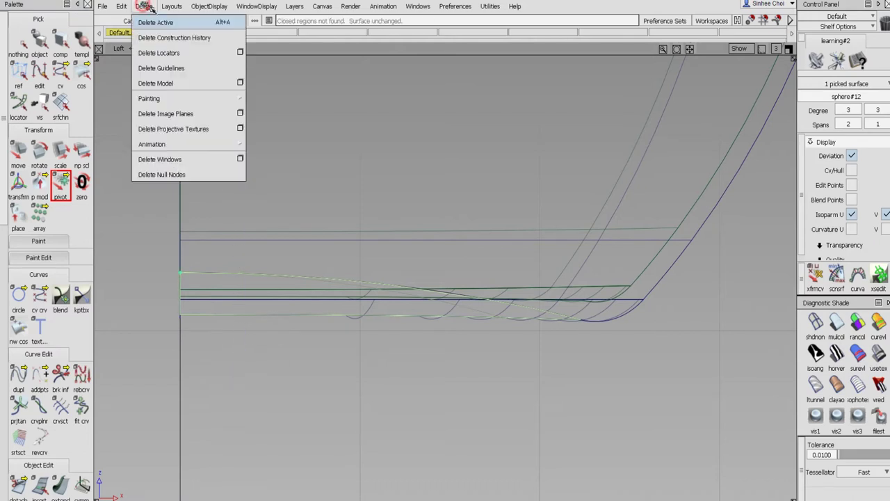
left_click(167, 38)
left_click(376, 289)
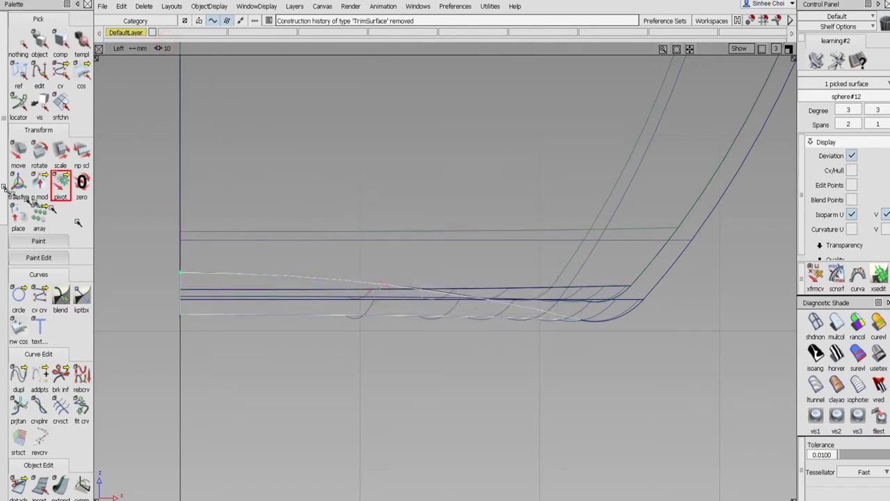
Move the inner bottom surface straight up so it sits above the outer bottom surface.
left_click(18, 151)
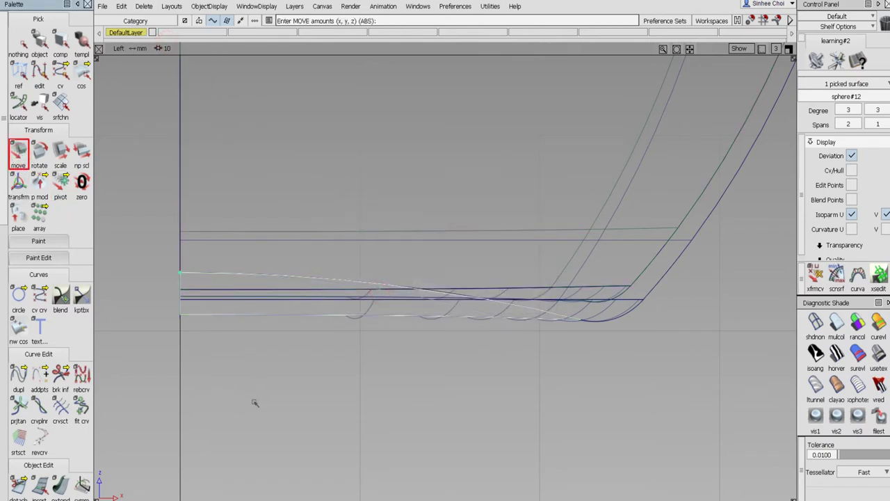
left_click_drag(255, 402, 255, 399)
right_click_drag(250, 385, 252, 386)
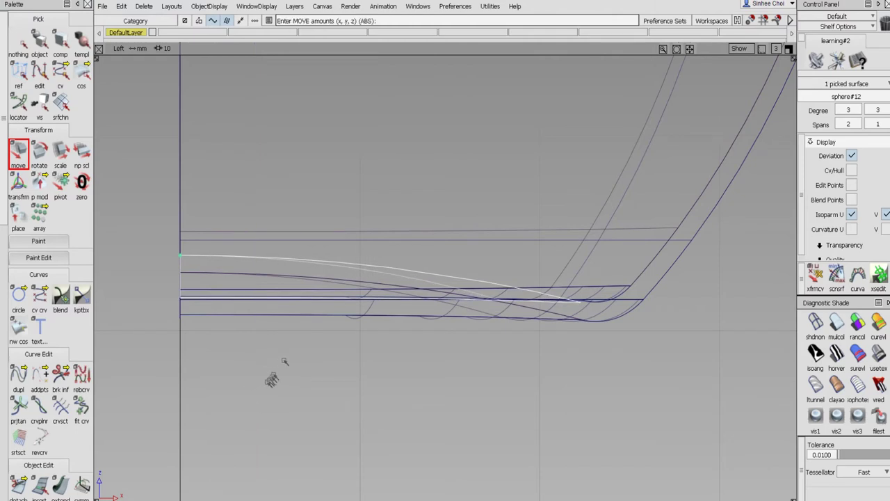
Scale the inner bottom surface down slightly, and flatten it vertically with a non-proportional scale.
left_click(61, 150)
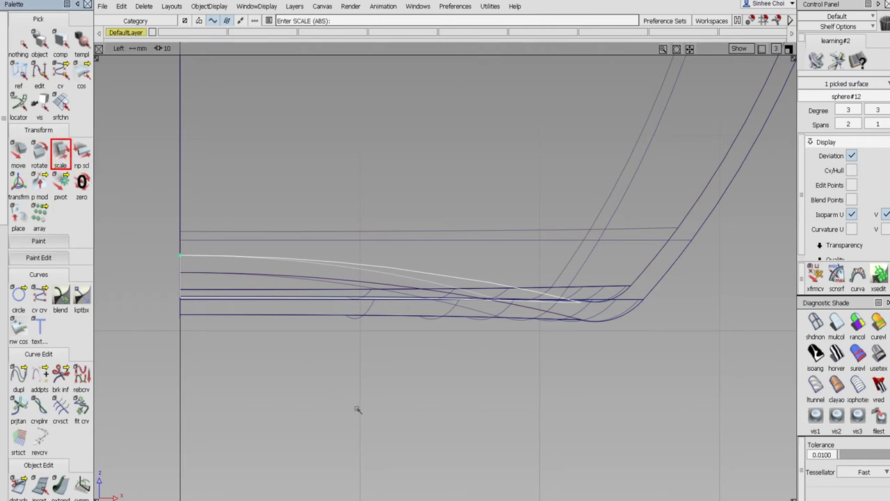
left_click_drag(357, 410, 359, 426)
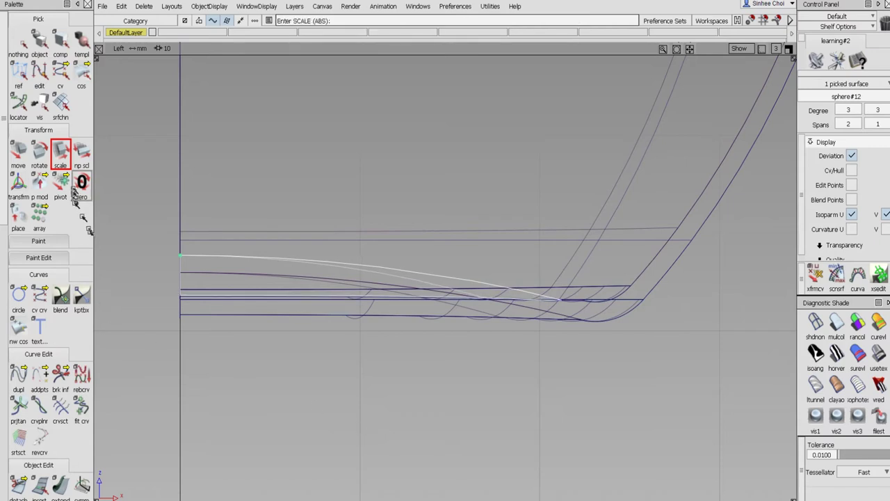
left_click(81, 150)
left_click_drag(122, 127, 120, 161)
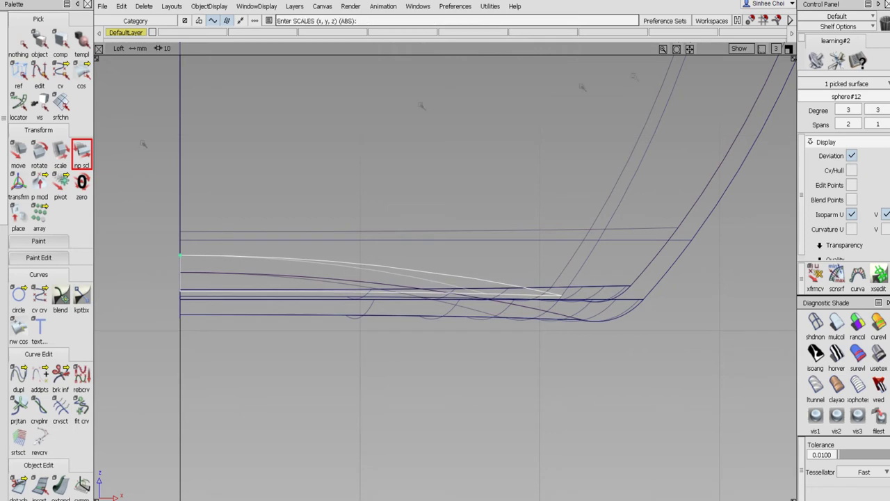
Pick the outer bottle surfaces in the perspective view and make them invisible.
left_click(788, 50)
left_click(789, 49)
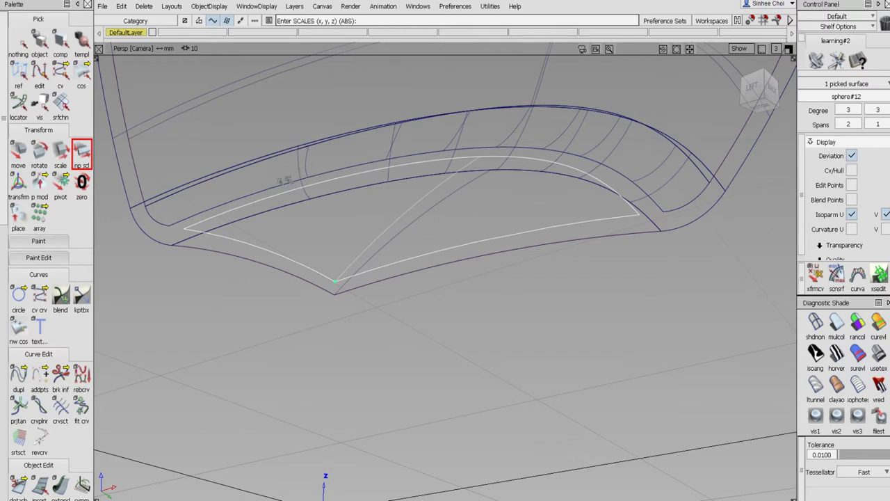
left_click(23, 46)
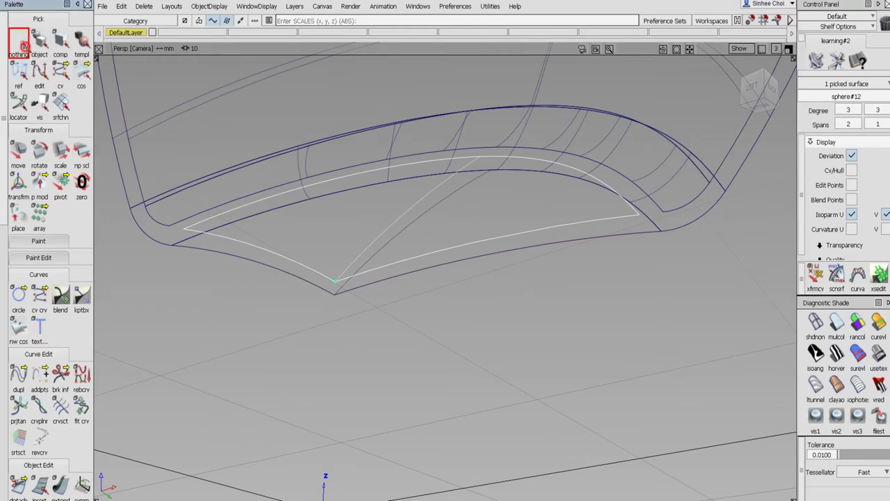
left_click(39, 44)
left_click_drag(166, 237, 169, 264)
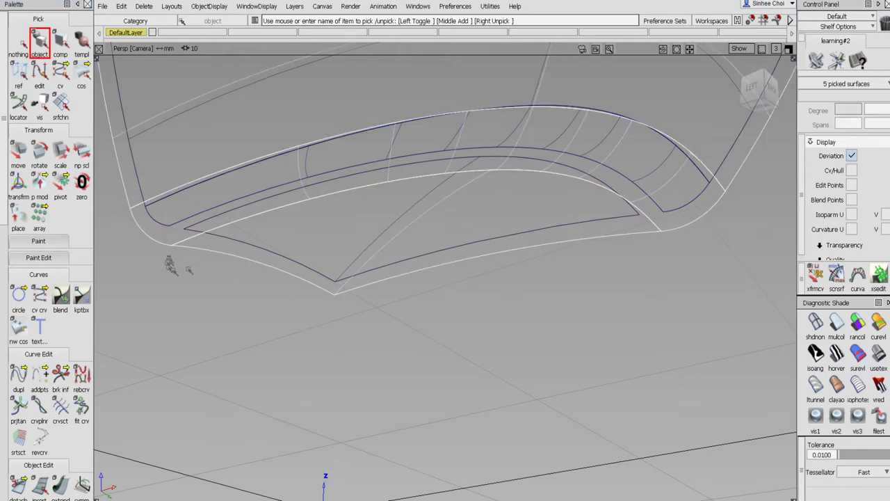
left_click(209, 6)
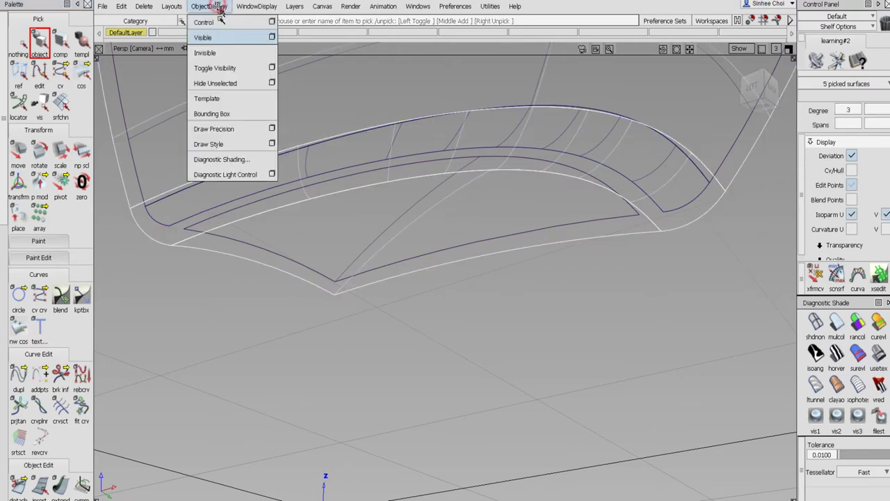
left_click(220, 50)
Untrim the rescaled inner bottom surface.
scroll(61, 358, "down", 1)
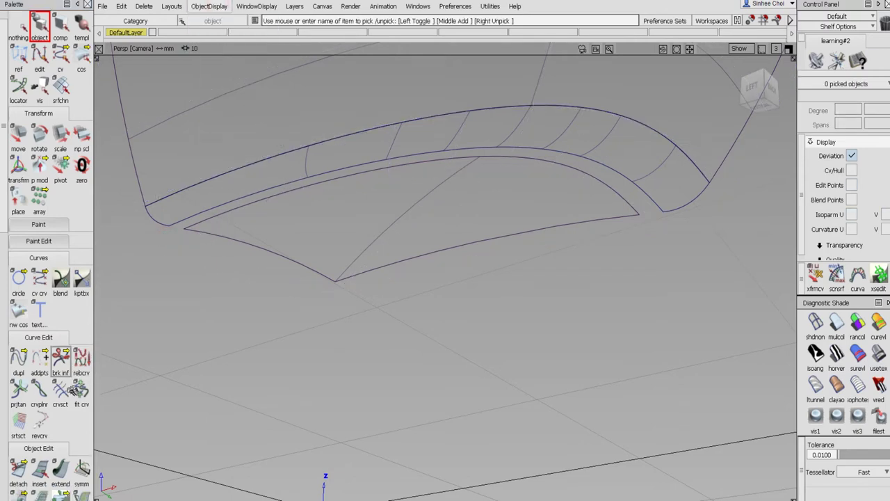
scroll(61, 358, "down", 12)
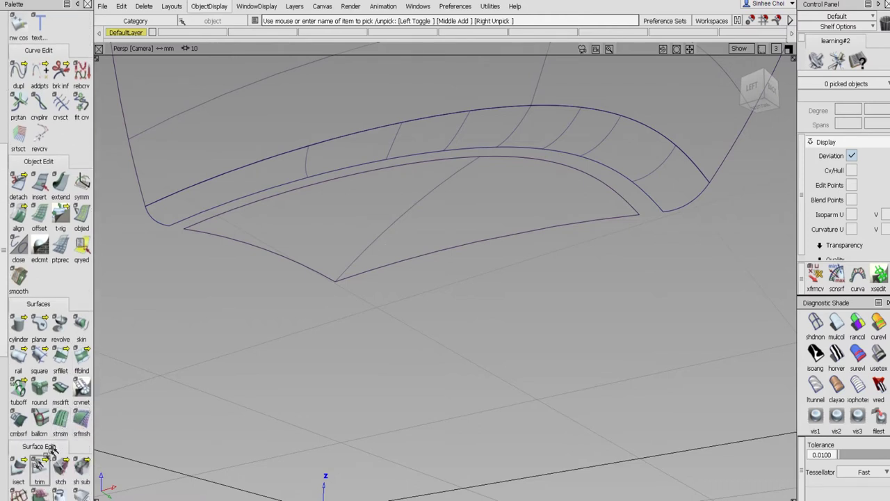
left_click_drag(42, 466, 78, 471)
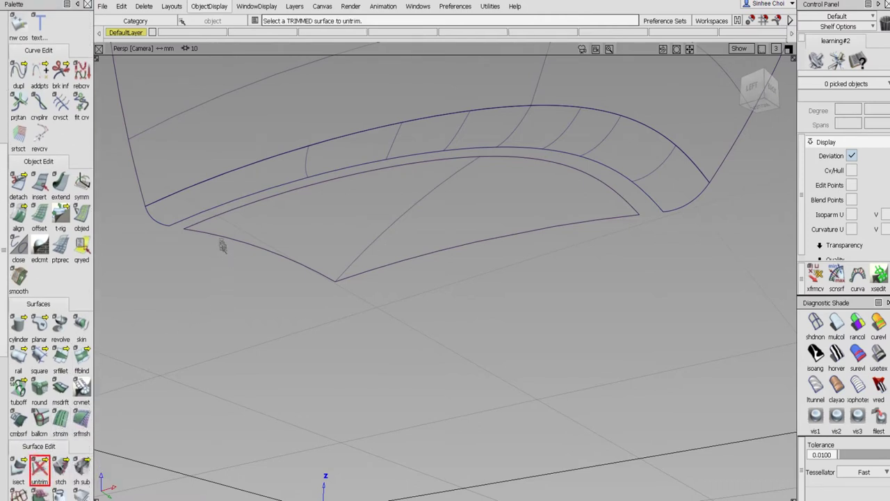
left_click(221, 236)
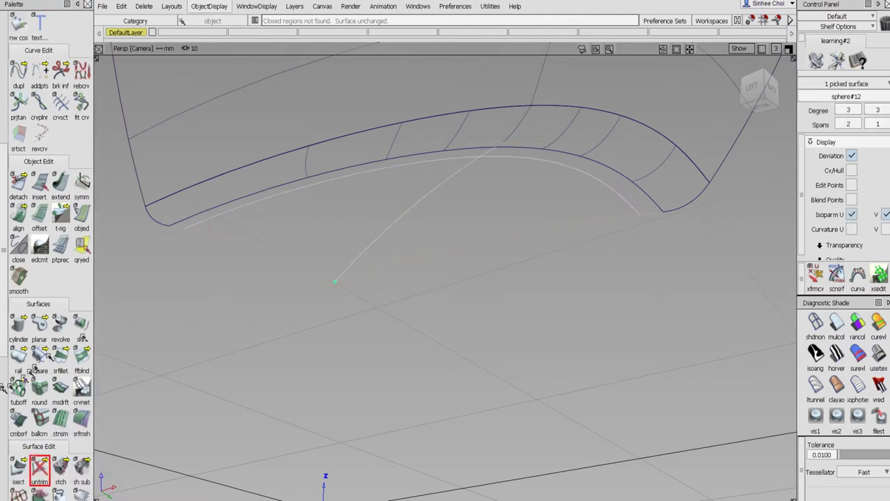
Detach the untrimmed inner bottom surface in the V direction at about parameter 0.28, splitting off a small centre patch.
left_click(19, 182)
left_click(184, 217)
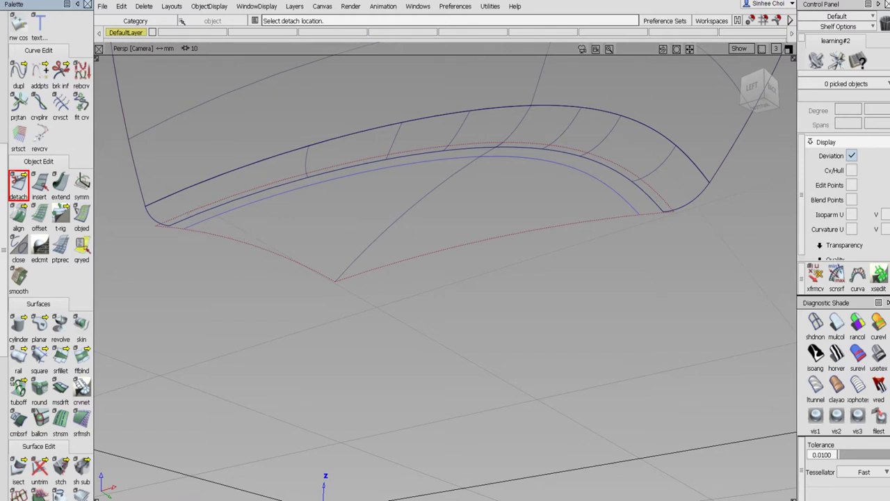
left_click(5, 75)
left_click_drag(39, 296, 75, 301)
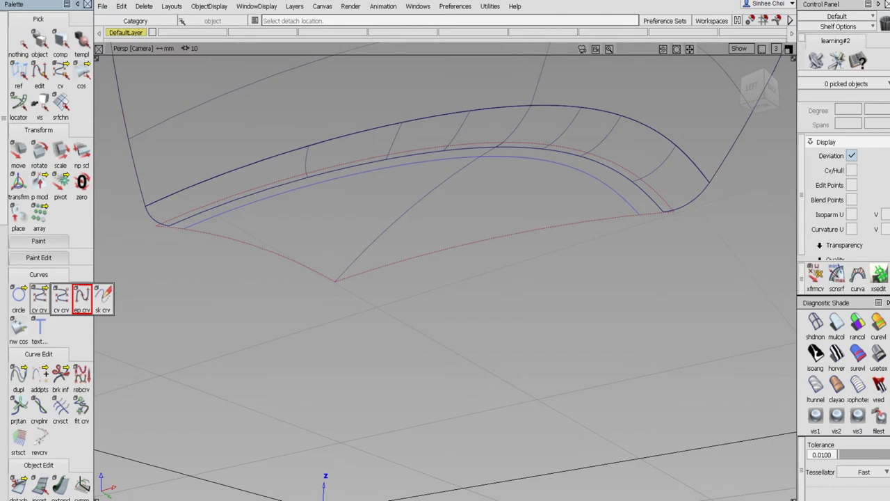
left_click_drag(88, 304, 14, 309)
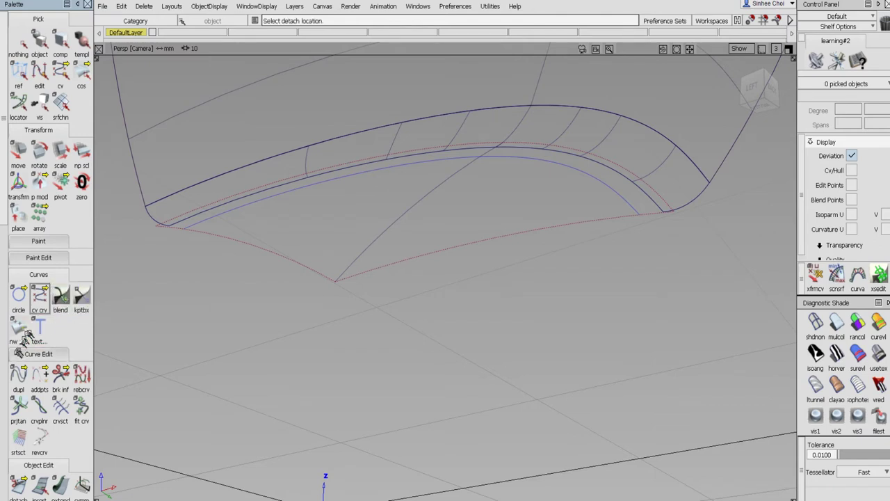
left_click(5, 298)
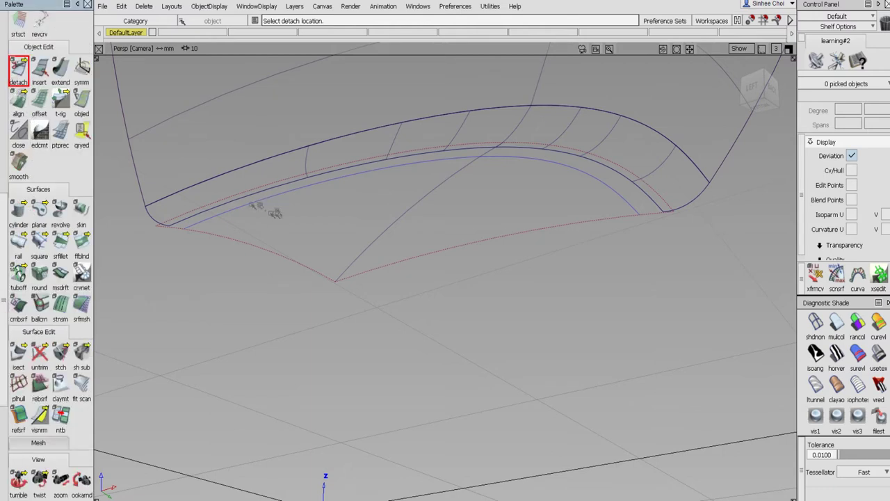
left_click(239, 189)
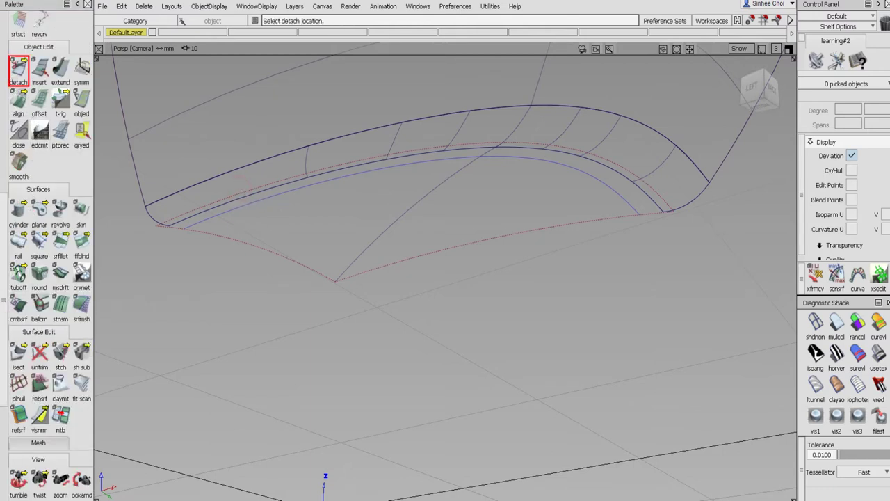
left_click_drag(241, 191, 319, 246)
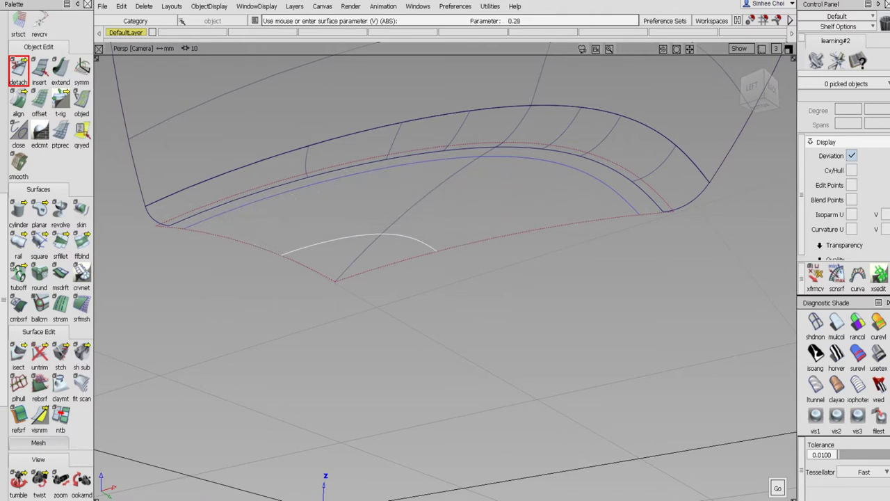
left_click(774, 487)
Delete the large outer piece of the detached inner bottom surface, keeping the small centre patch.
scroll(6, 41, "up", 5)
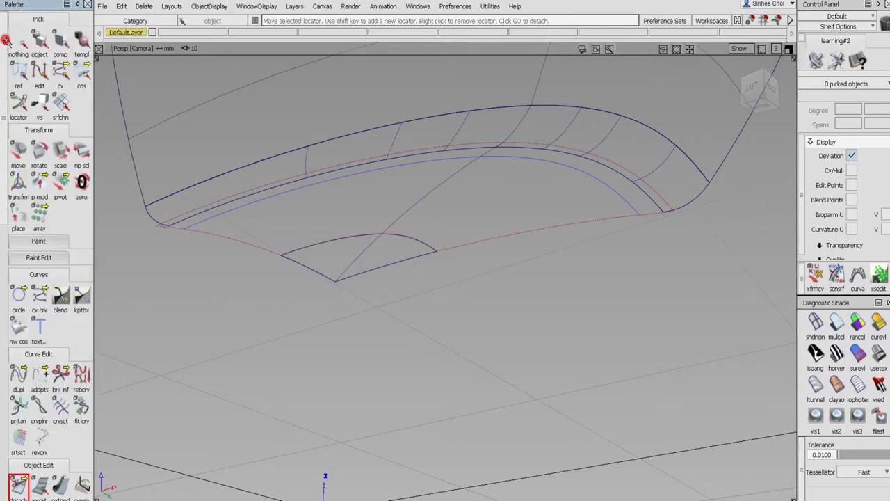
left_click(61, 40)
left_click(249, 246)
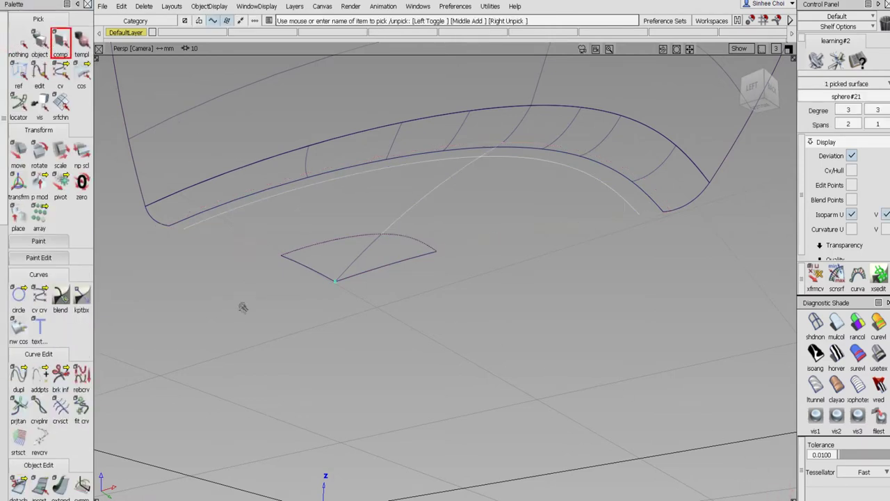
key("Delete")
left_click(379, 290)
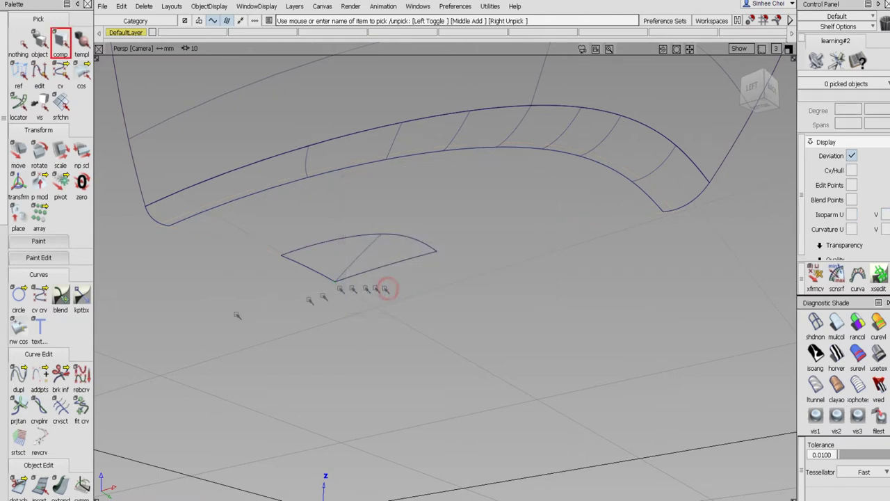
Build a G1 Tangent freeform blend between the lower edge of the inner corner surface and the curved edge of the centre patch.
scroll(40, 411, "down", 5)
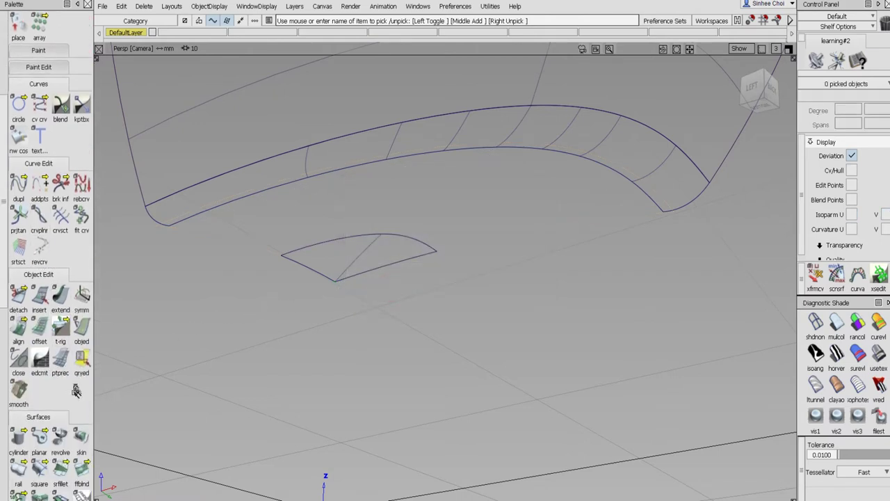
double_click(82, 420)
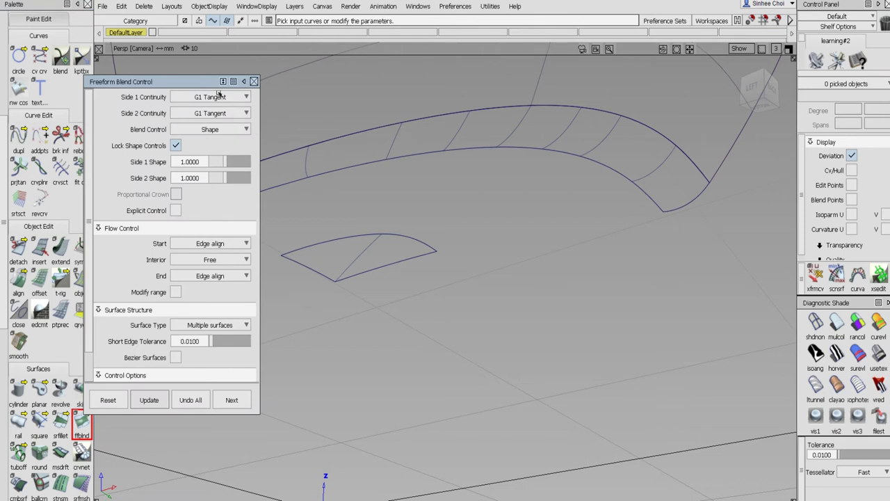
left_click_drag(201, 76, 100, 215)
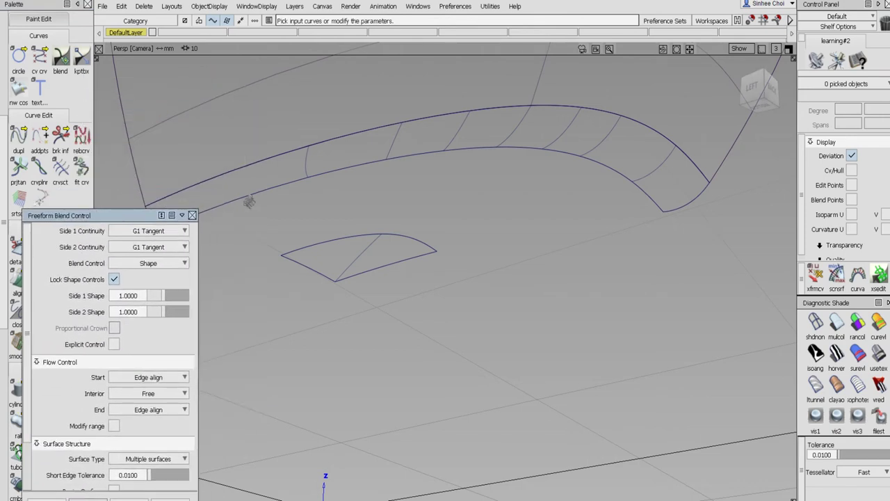
left_click(249, 192)
left_click(313, 247)
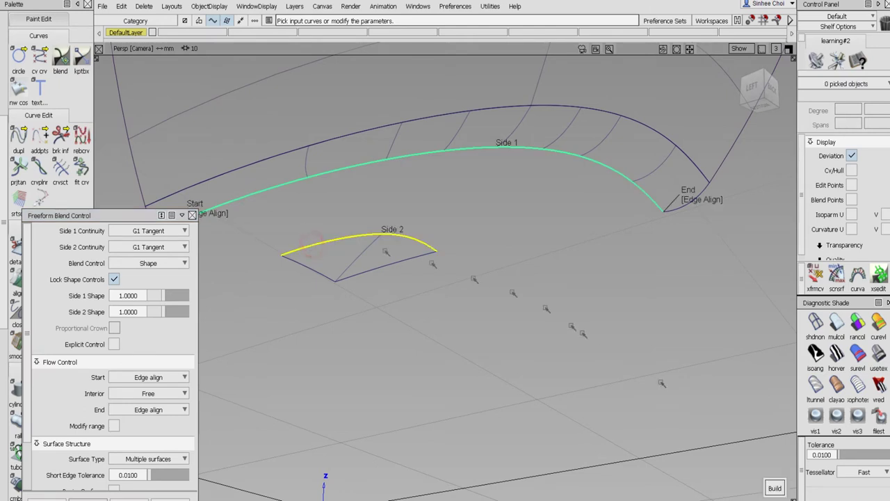
left_click(774, 489)
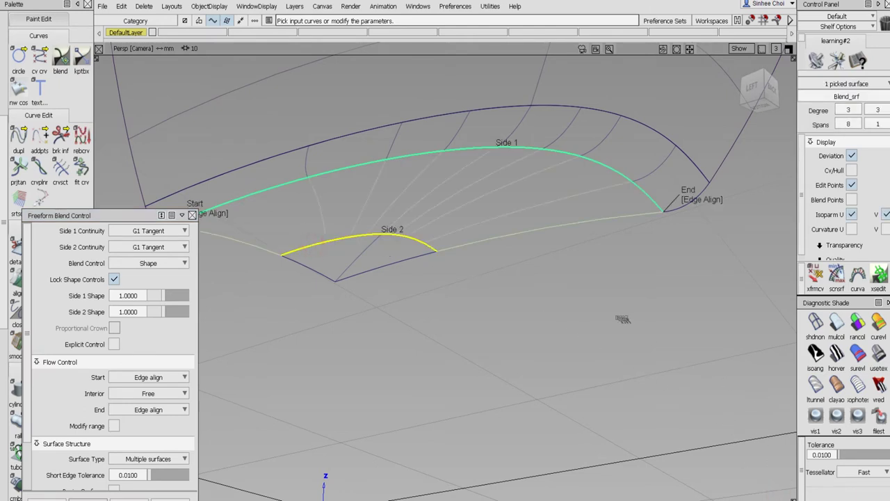
left_click_drag(602, 331, 531, 404, "alt+shift")
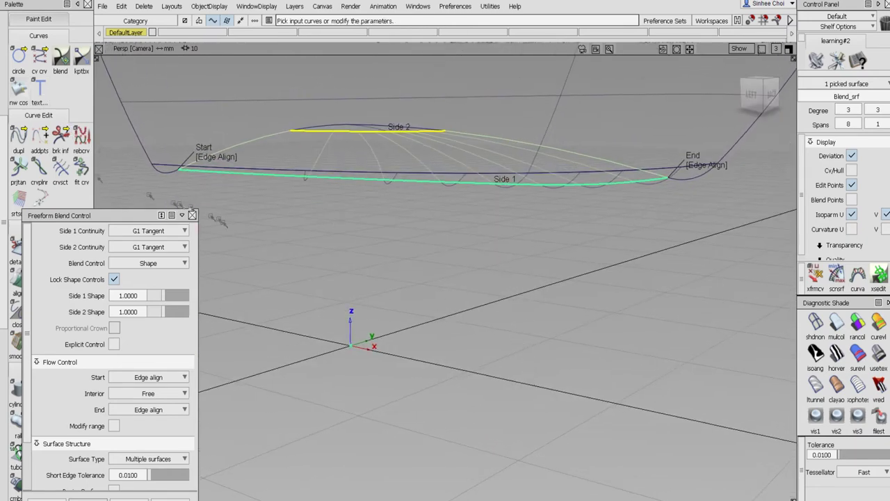
left_click(193, 214)
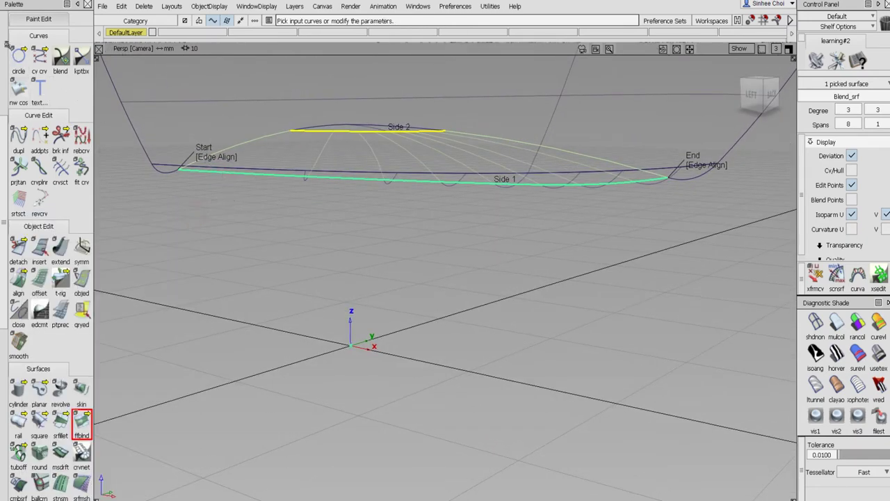
Clear the selection and pick all the visible inner bottle surfaces from neck to base.
scroll(14, 48, "up", 5)
left_click(15, 42)
left_click_drag(468, 215, 429, 298, "alt+shift")
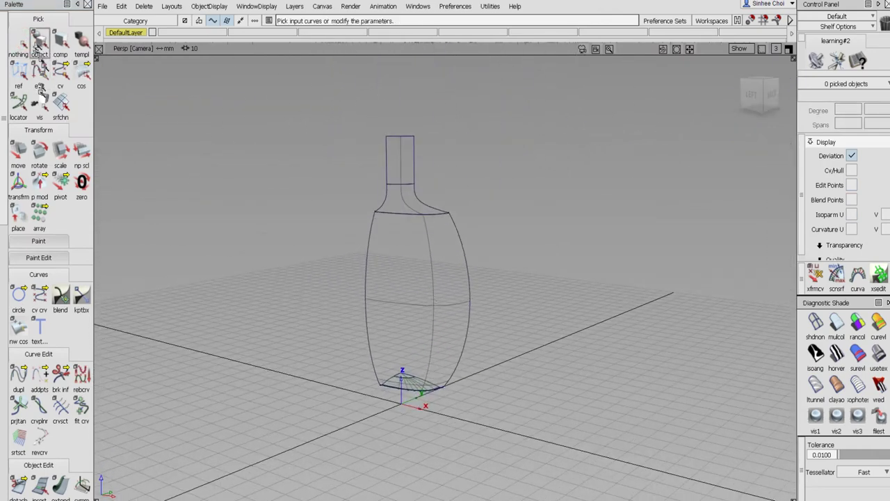
mouse_move(344, 124)
left_mouse_down()
mouse_move(517, 354)
mouse_move(549, 428)
left_mouse_up()
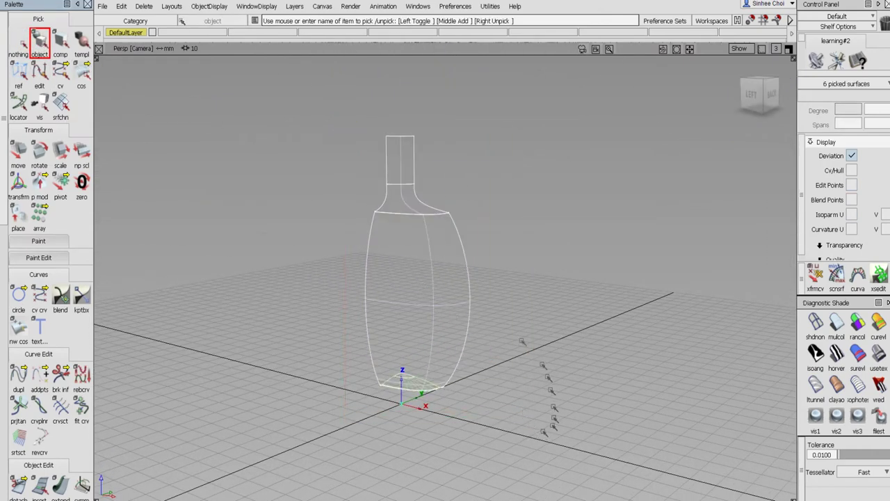
Turn off the U isoparm display of the six picked surfaces and delete their construction history.
left_click(852, 215)
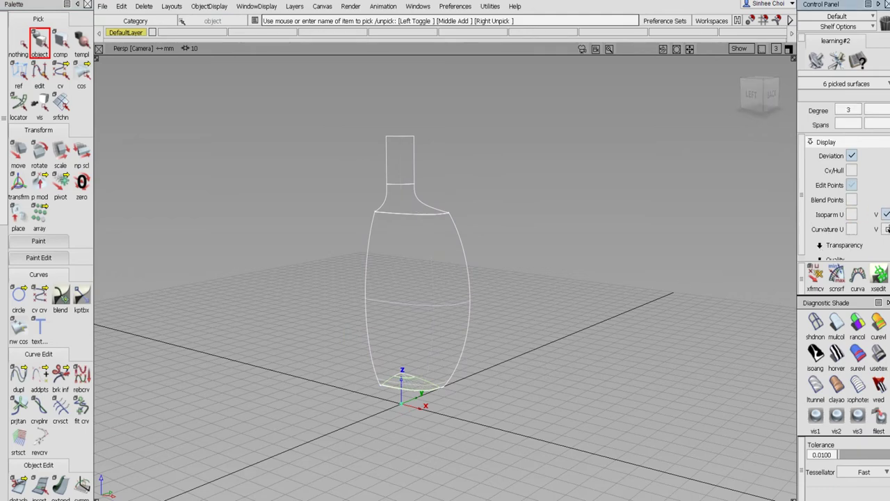
left_click(146, 7)
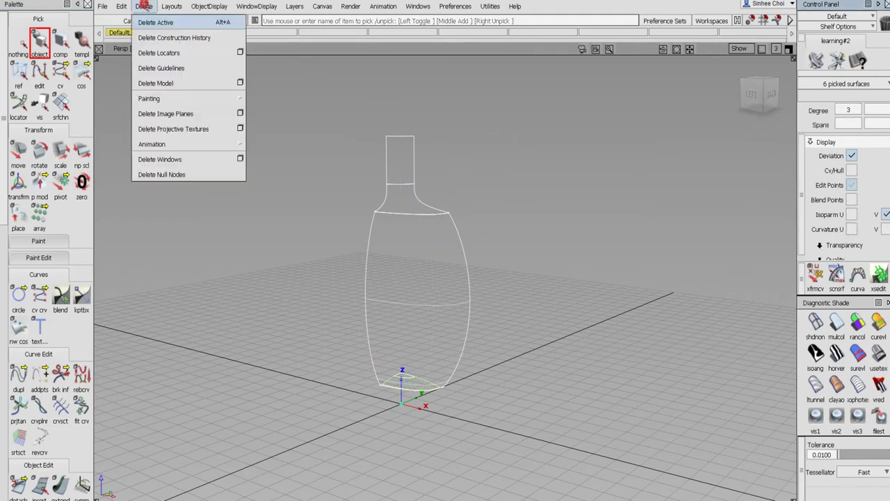
left_click(195, 38)
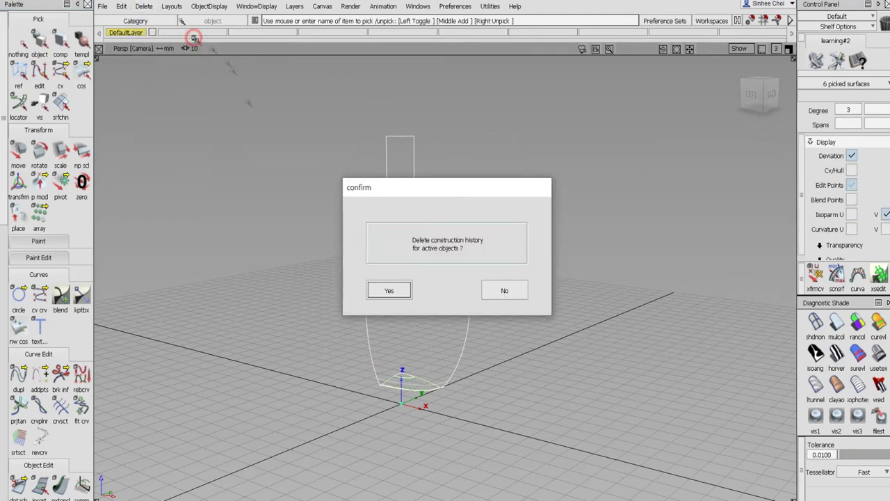
left_click(390, 290)
Make the hidden bottle wall surfaces visible again.
left_click(135, 6)
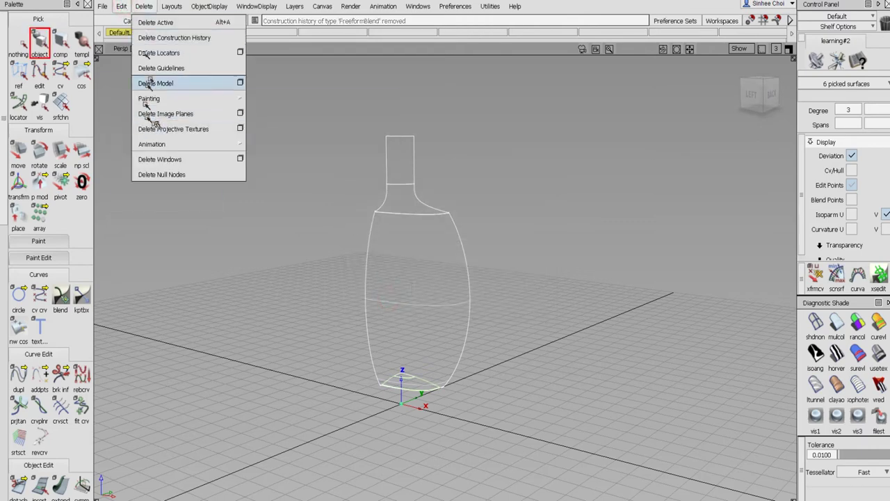
left_click(121, 6)
left_click(141, 187)
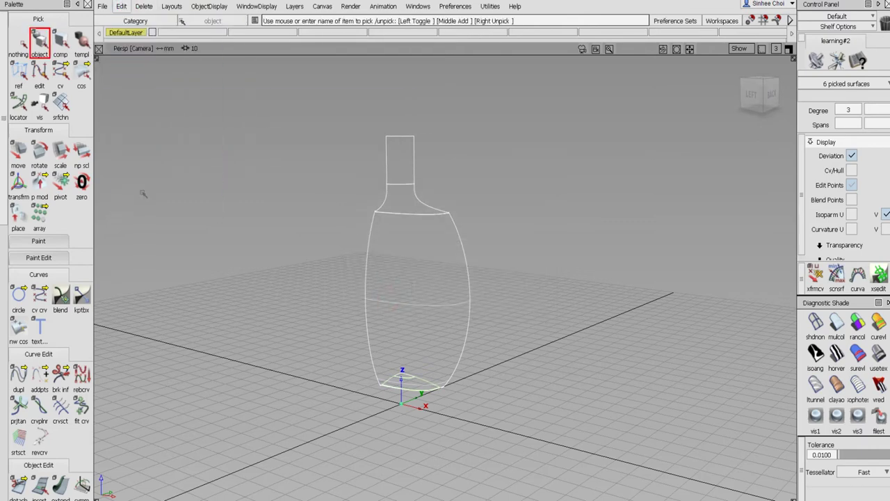
left_click(208, 6)
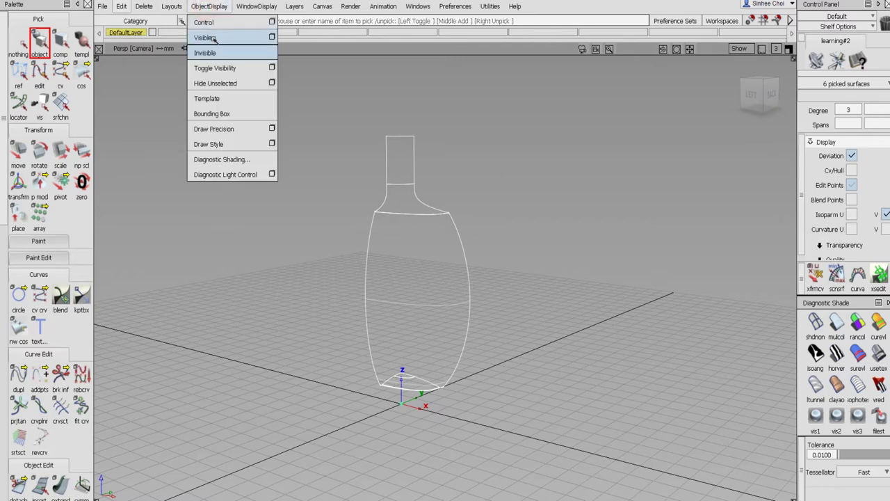
left_click(208, 37)
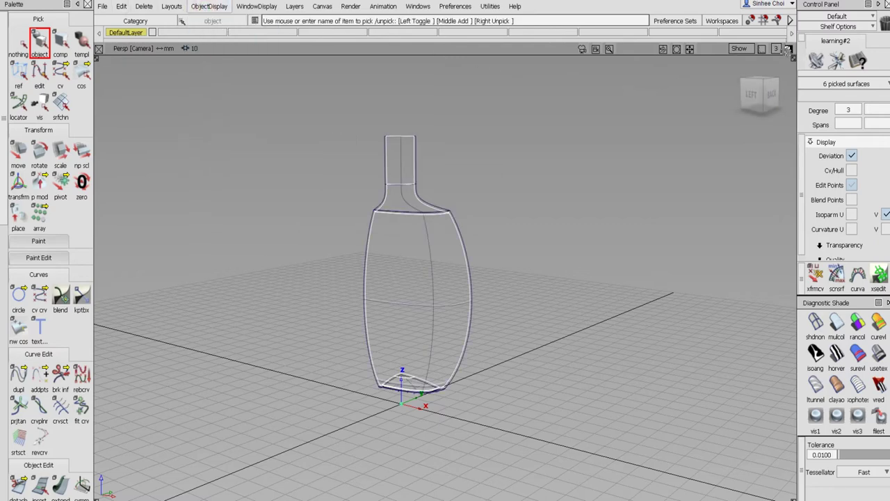
Draw an edit point curve in the Left view from the inner to the outer top corner of the bottle neck.
left_click(788, 49)
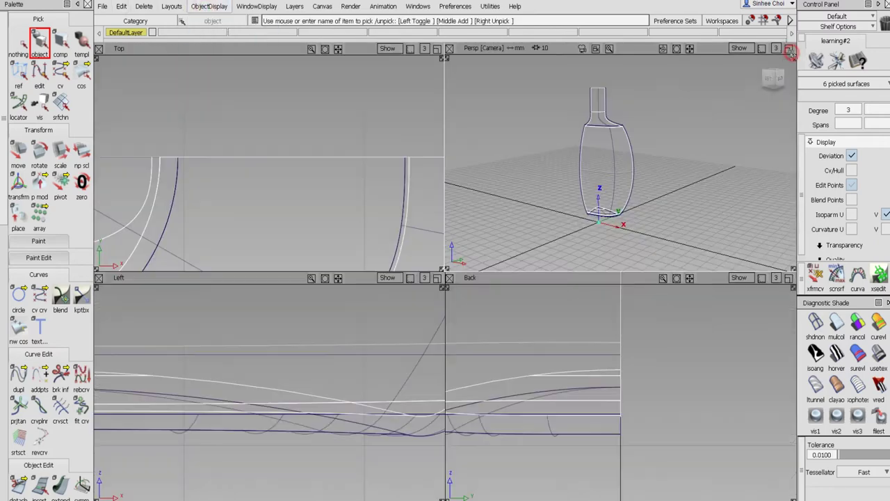
left_click(437, 278)
right_click_drag(516, 244, 405, 282, "alt+shift")
right_click_drag(461, 207, 315, 330, "alt+shift")
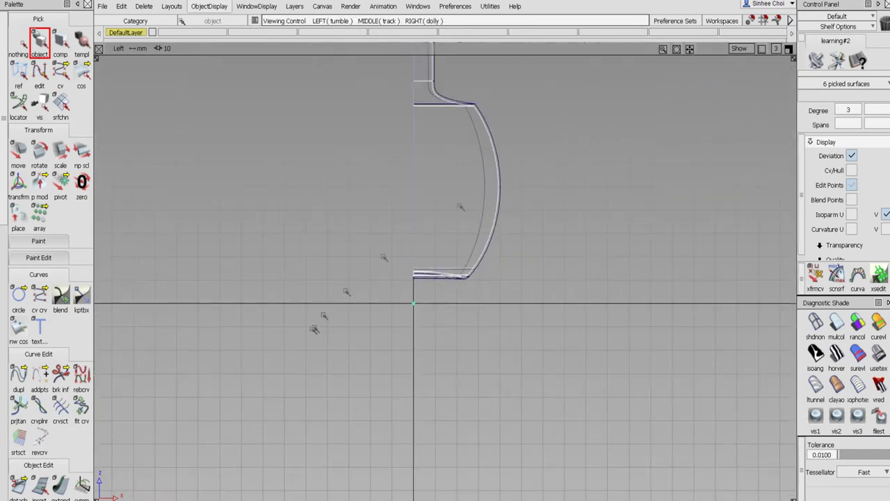
middle_click_drag(507, 155, 438, 339, "alt+shift")
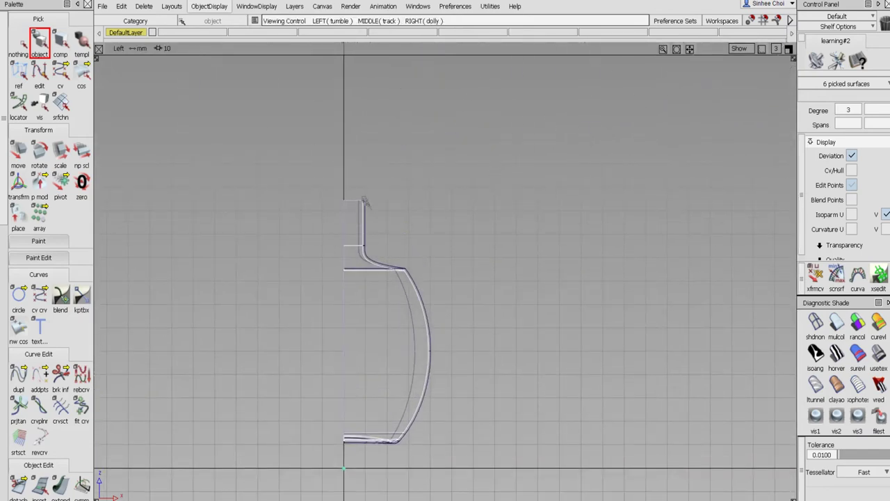
left_click(364, 201, "alt+shift")
left_click(364, 201, "alt+shift")
right_click_drag(457, 238, 593, 75, "alt+shift")
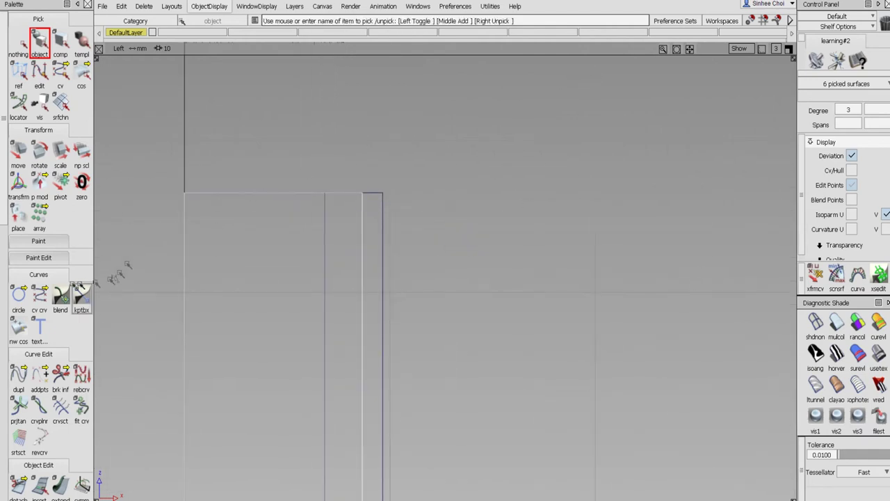
left_click(40, 296)
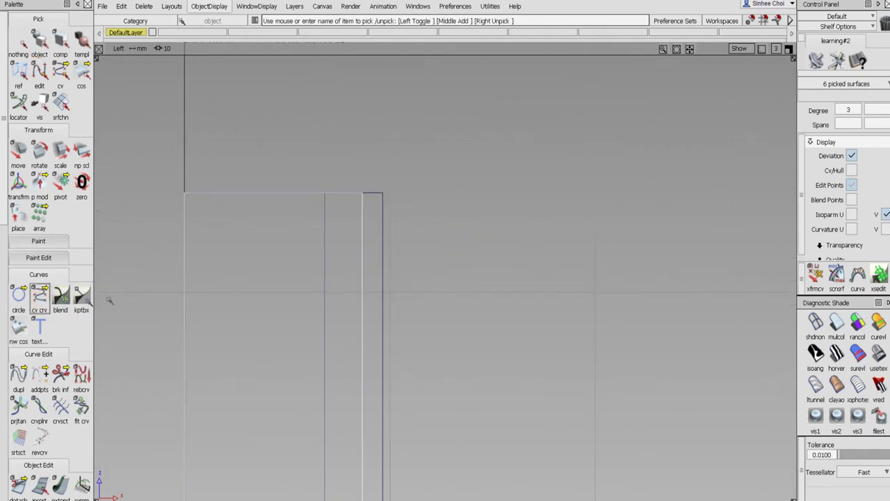
left_click_drag(362, 218, 362, 193)
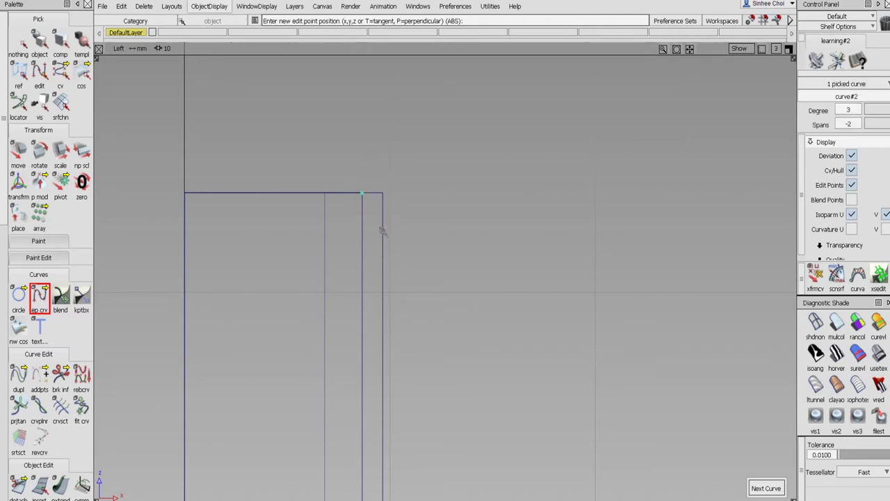
left_click_drag(381, 229, 407, 198)
Align the rim curve's inner end to the inner neck edge with G1 continuity and a tangent scalar of about 0.048.
left_click(787, 49)
left_click(788, 49)
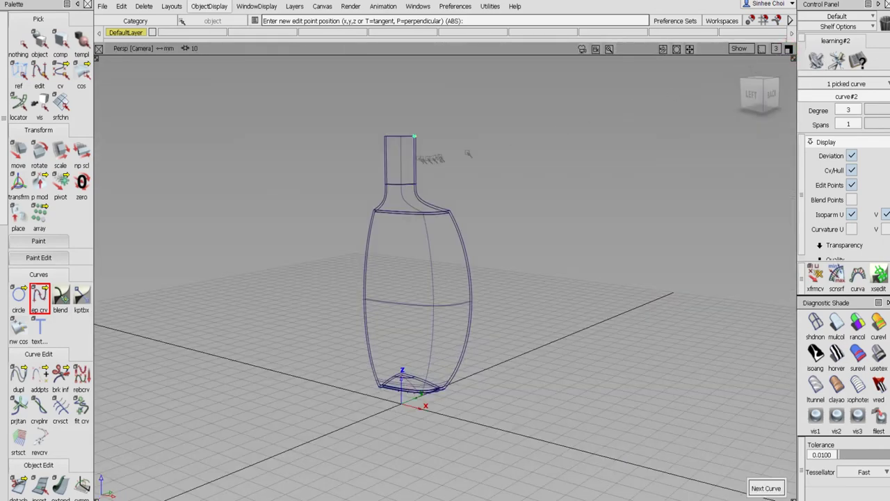
left_click_drag(429, 159, 446, 193, "alt+shift")
left_click_drag(495, 146, 501, 139, "alt+shift")
middle_click_drag(501, 139, 506, 198, "alt+shift")
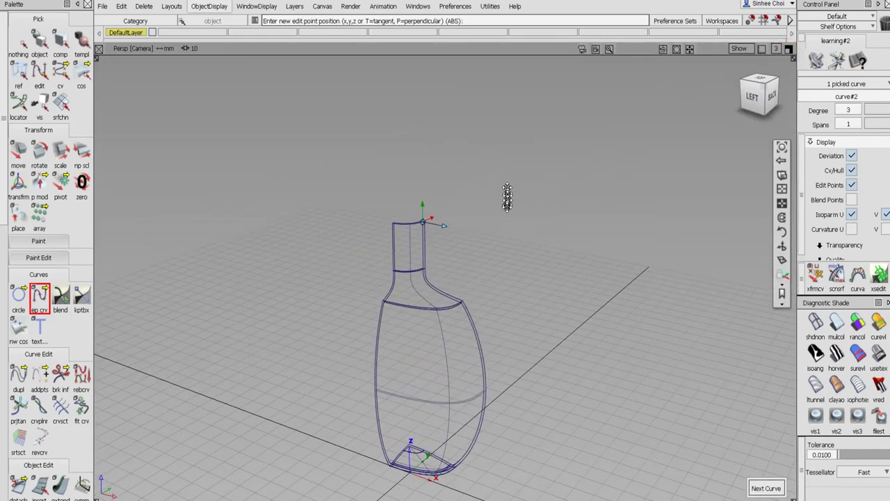
right_click_drag(507, 199, 515, 167, "alt+shift")
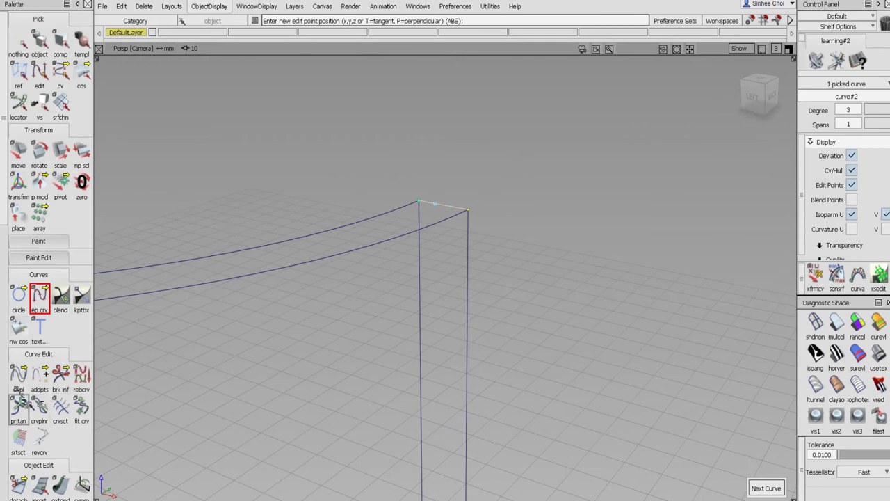
scroll(6, 368, "down", 10)
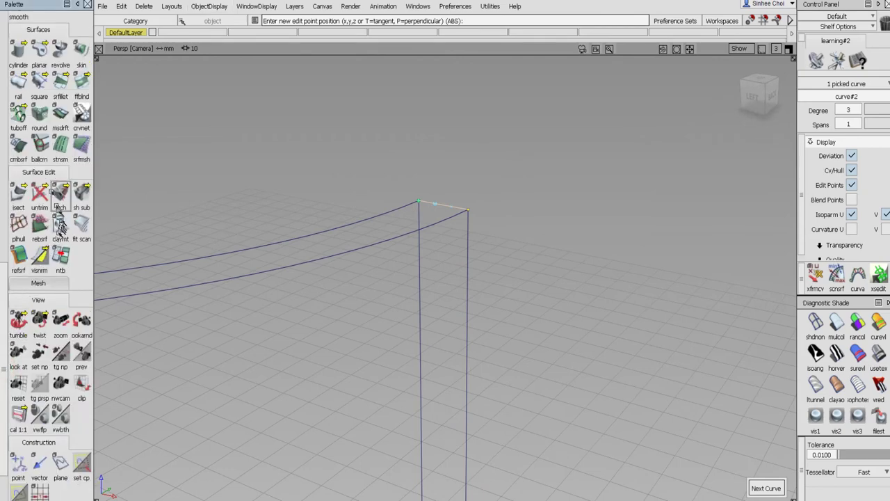
scroll(36, 158, "up", 5)
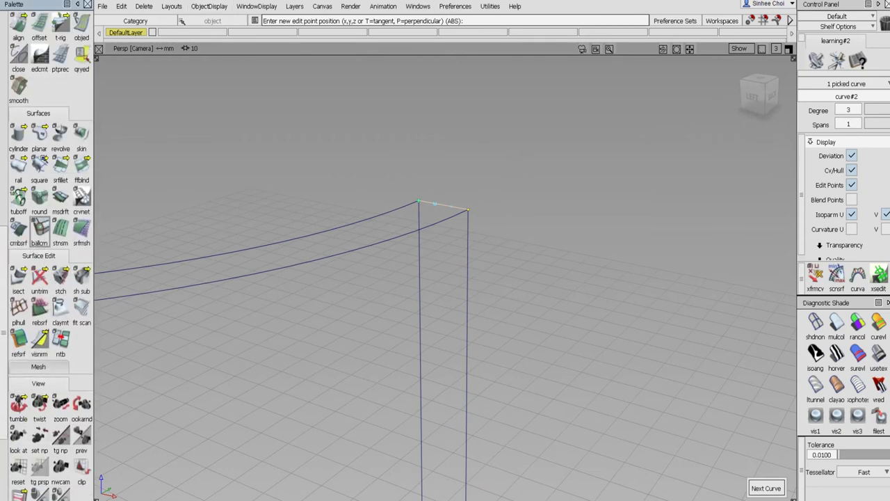
mouse_move(18, 69)
left_mouse_down()
mouse_move(32, 74)
mouse_move(34, 64)
left_mouse_up()
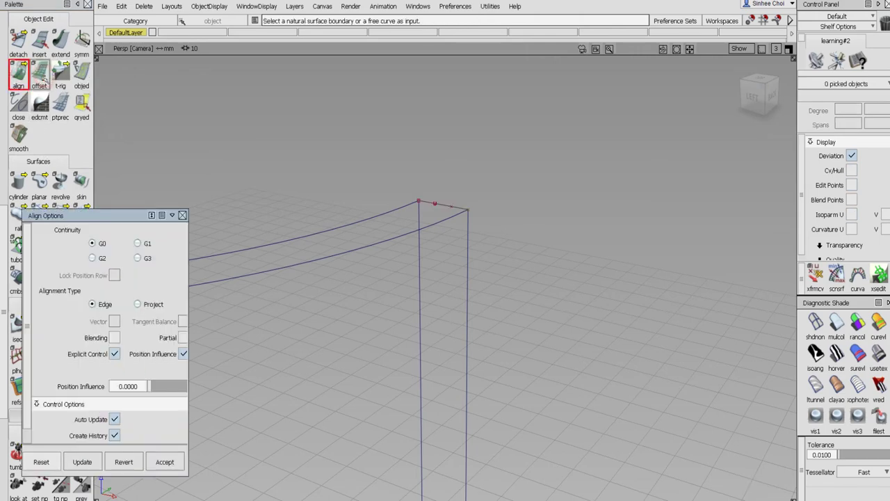
left_click(147, 244)
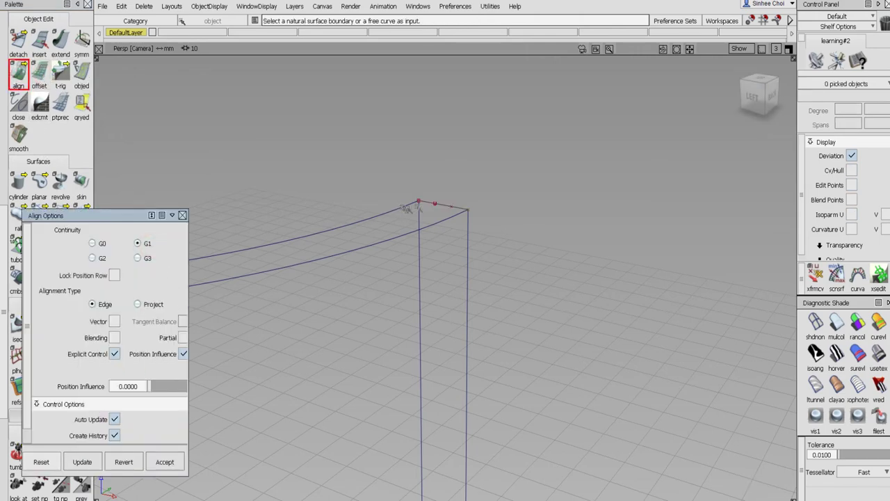
left_click(430, 205)
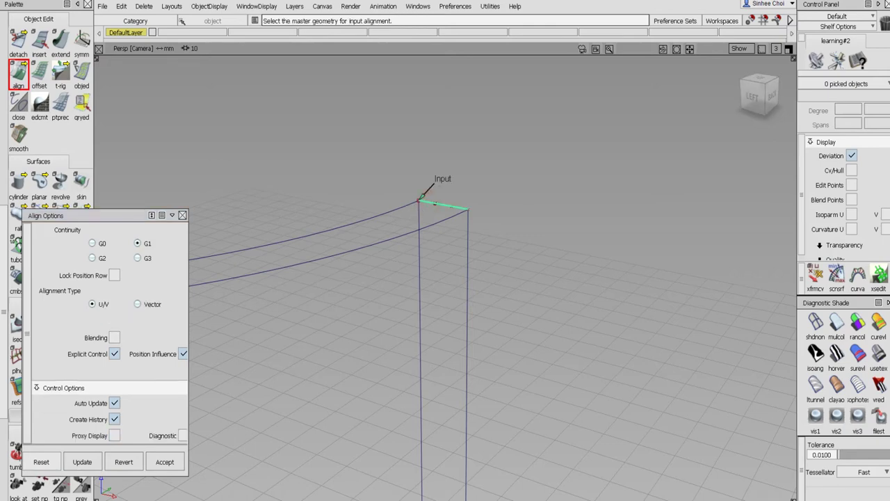
left_click(420, 212)
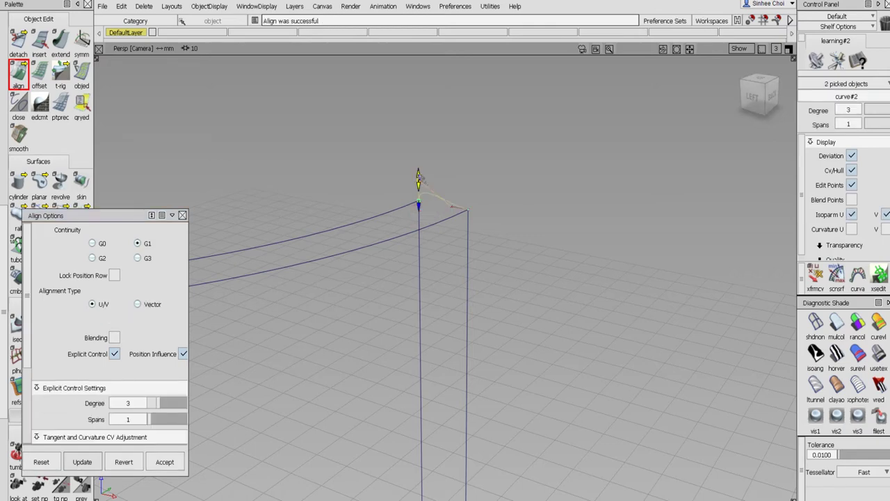
left_click_drag(418, 178, 419, 168)
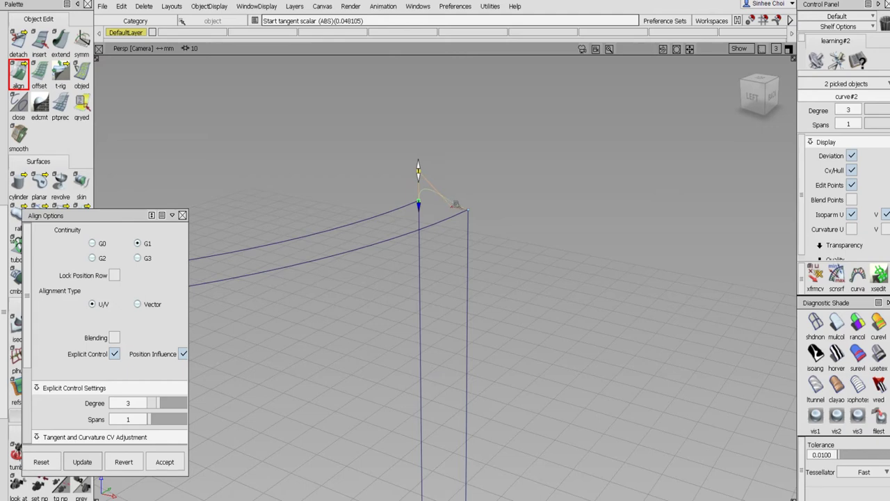
Align the rim curve's outer end to the outer neck edge with G1 continuity and a tangent scalar of about 0.048.
left_click(455, 204)
left_click(468, 227)
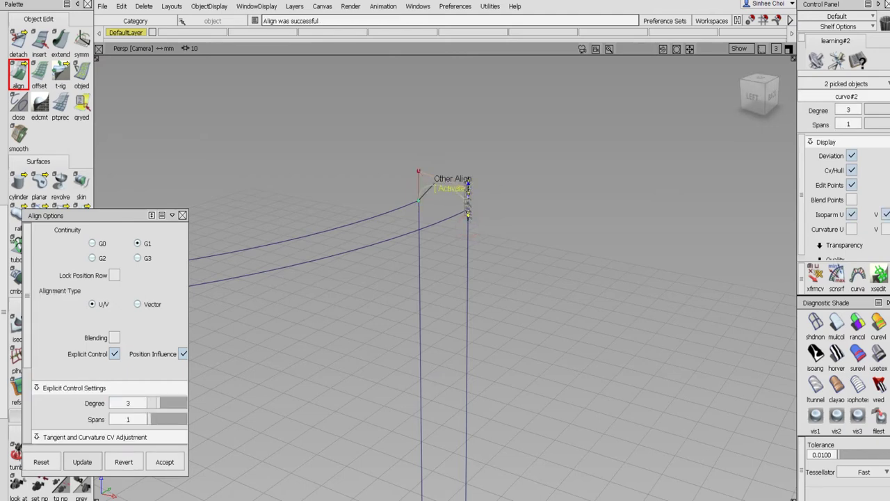
left_click(468, 182)
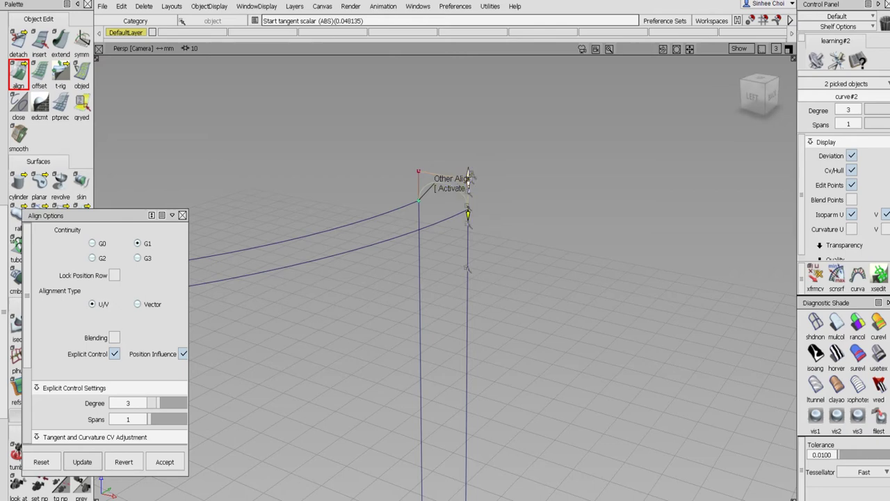
Raise the rim curve's tangent handles at both ends in the Left view into a taller symmetric arch with a tangent scalar of about 0.056.
left_click_drag(468, 183, 636, 243, "alt+shift")
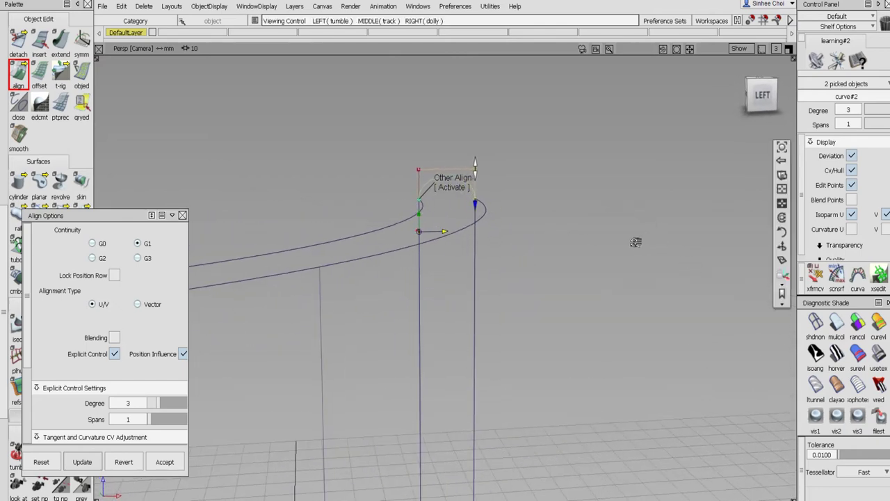
left_click(788, 48)
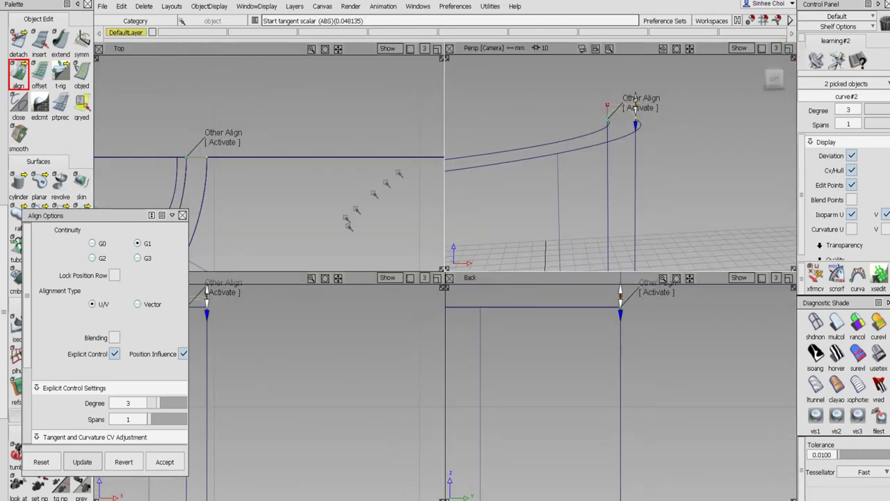
left_click(436, 278)
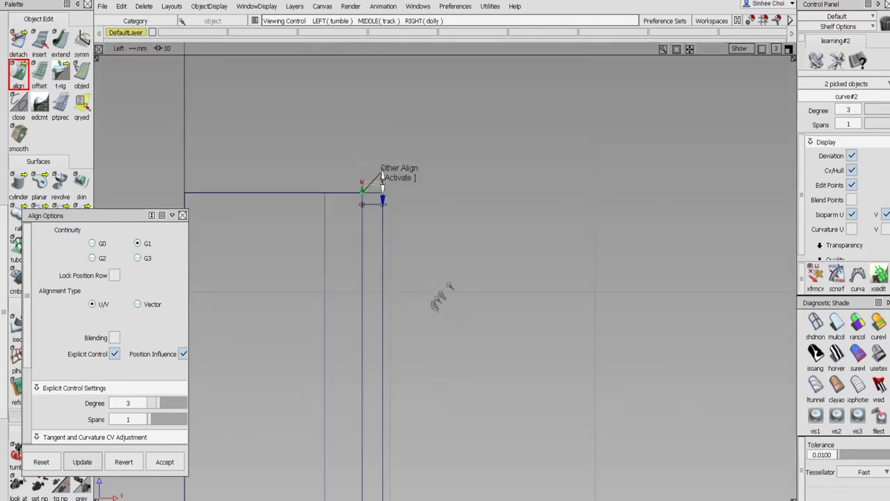
right_click_drag(449, 284, 529, 87, "alt+shift")
middle_click_drag(520, 163, 473, 323, "alt+shift")
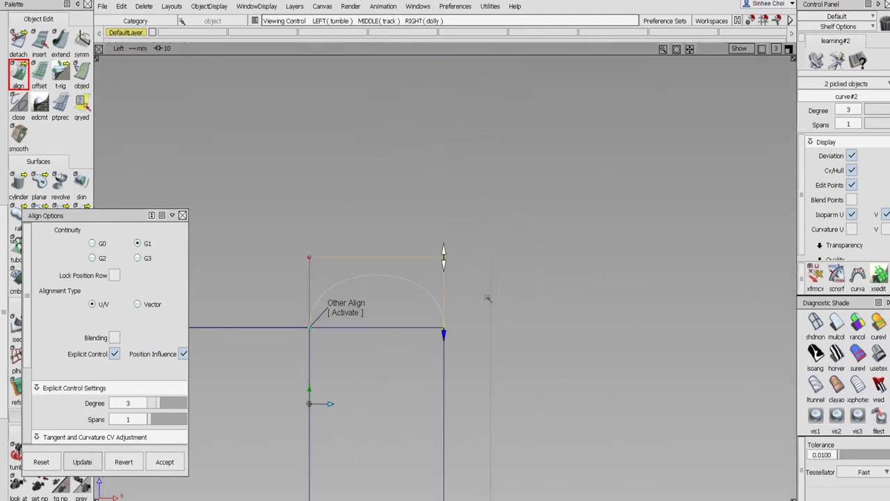
left_click(183, 215)
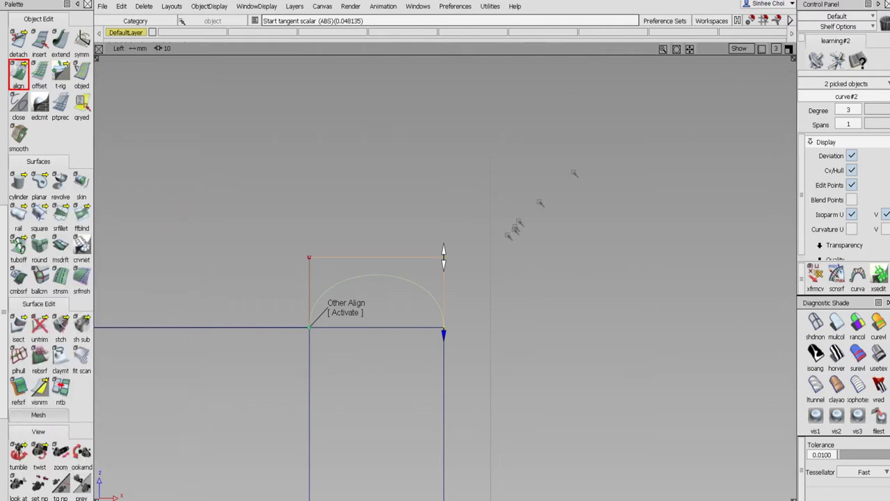
left_click_drag(442, 250, 443, 243)
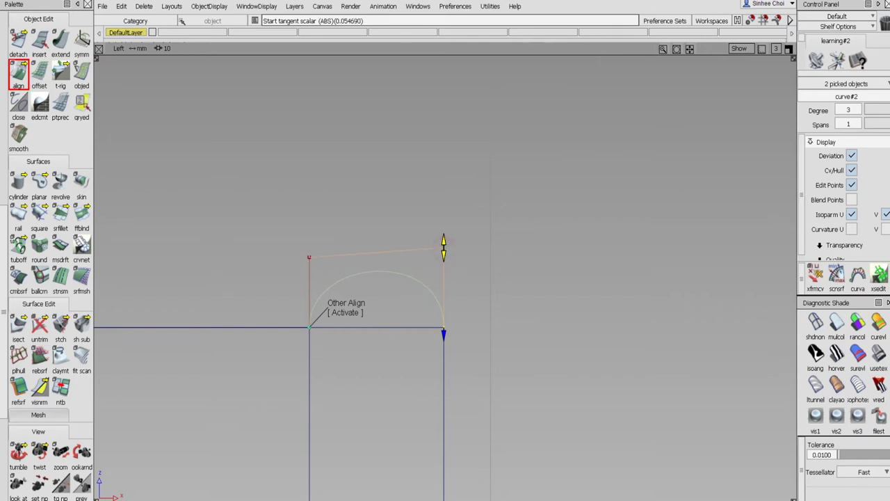
left_click(323, 294)
left_click_drag(308, 257, 310, 249)
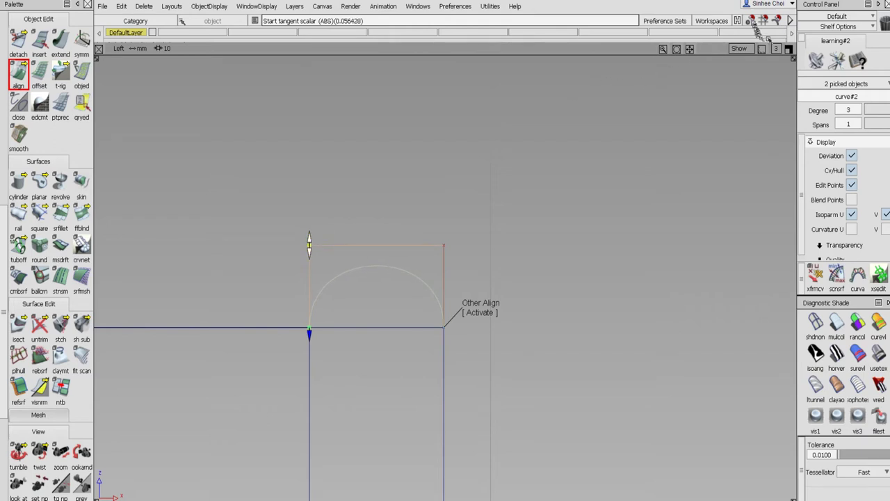
Set up a Birail surface in the perspective view with one generation curve and two rail curves.
left_click(788, 48)
left_click(788, 48)
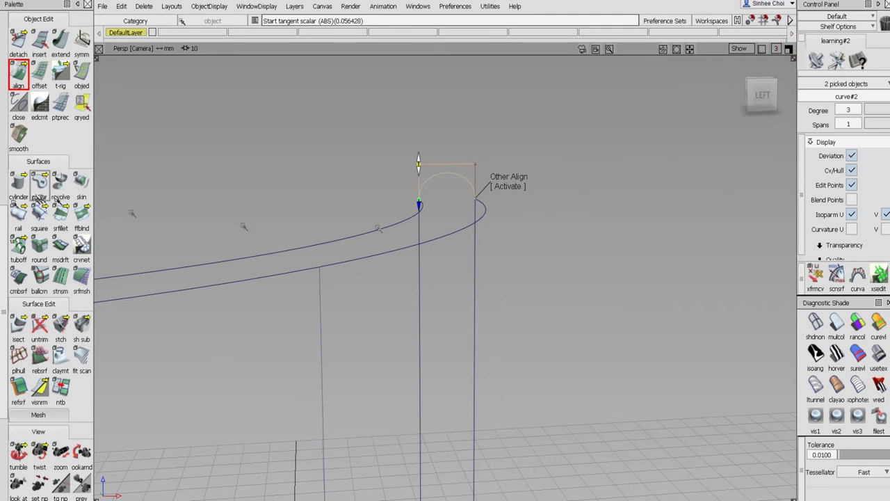
left_click(18, 213)
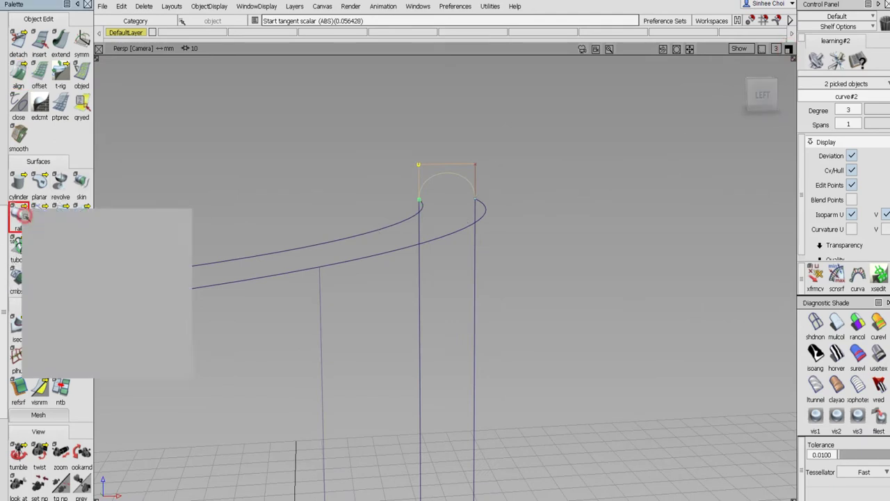
left_click(463, 183)
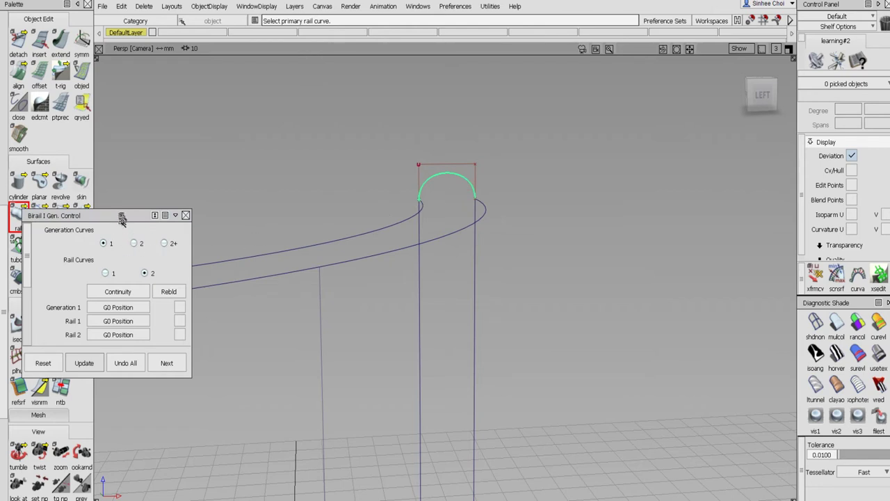
left_click_drag(122, 218, 271, 167)
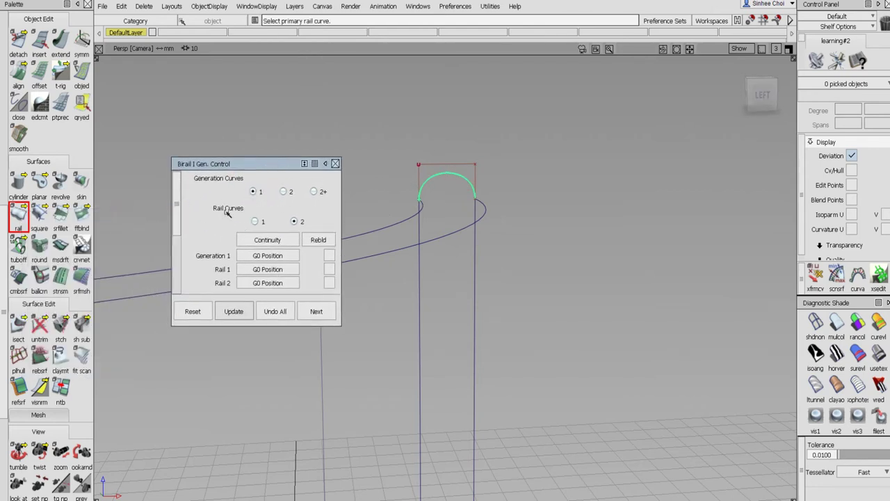
left_click(255, 221)
left_click(294, 221)
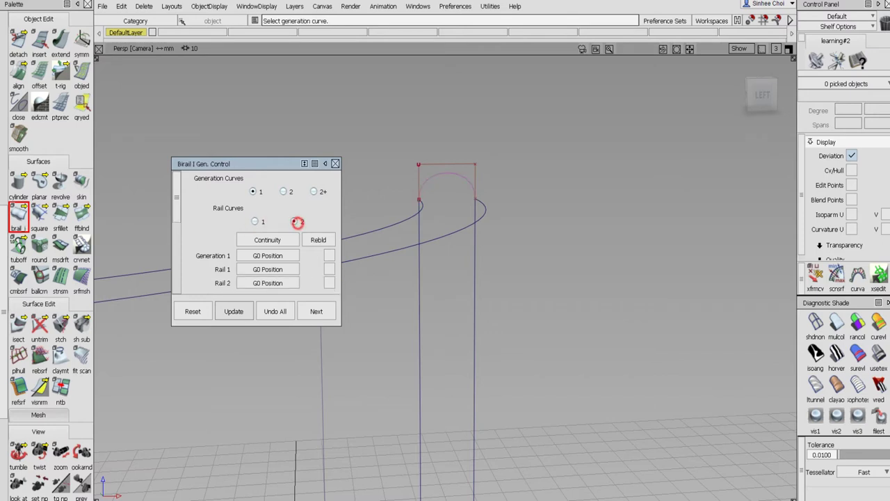
left_click(395, 225)
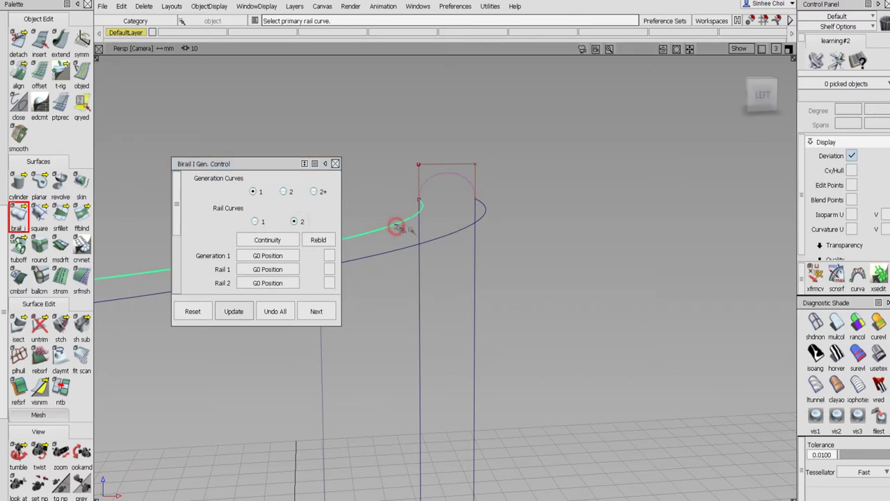
left_click(432, 241)
left_click(433, 239)
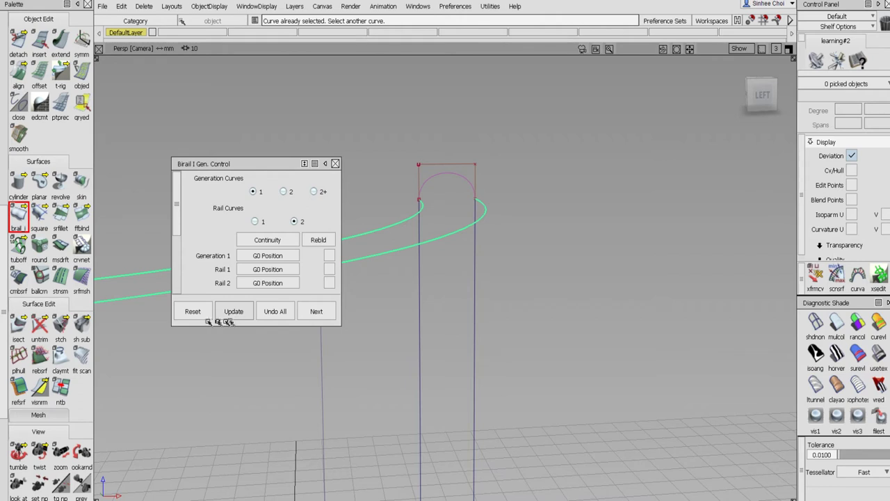
left_click(317, 311)
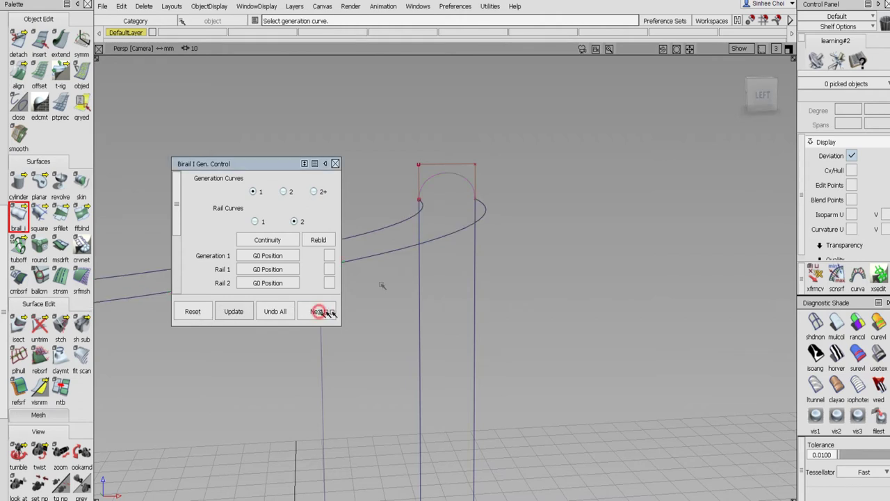
Build the rim surface by sweeping the arch curve along the inner and outer neck edges with G0 continuity.
left_click(422, 182)
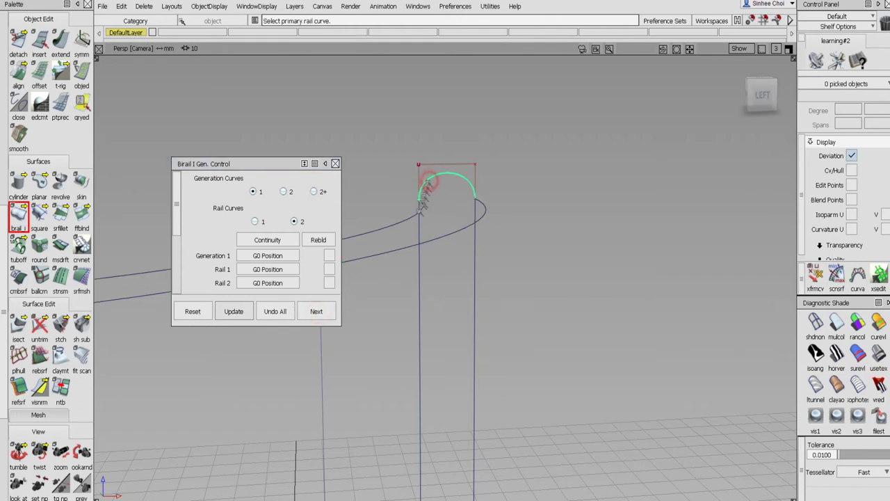
left_click(410, 219)
left_click(433, 239)
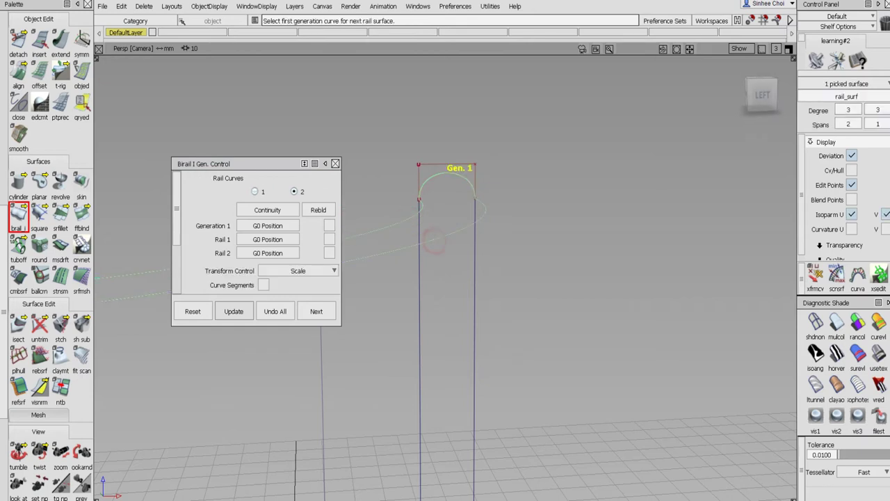
left_click_drag(471, 198, 495, 239, "alt+shift")
left_click(406, 253, "alt+shift")
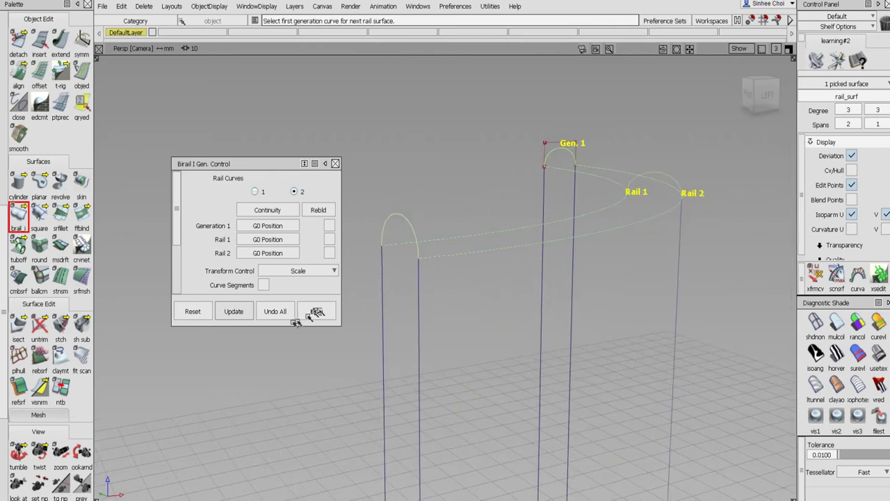
left_click(317, 311)
Delete the arch curve used for the rim together with its construction history, keeping the rail surface.
scroll(7, 62, "up", 6)
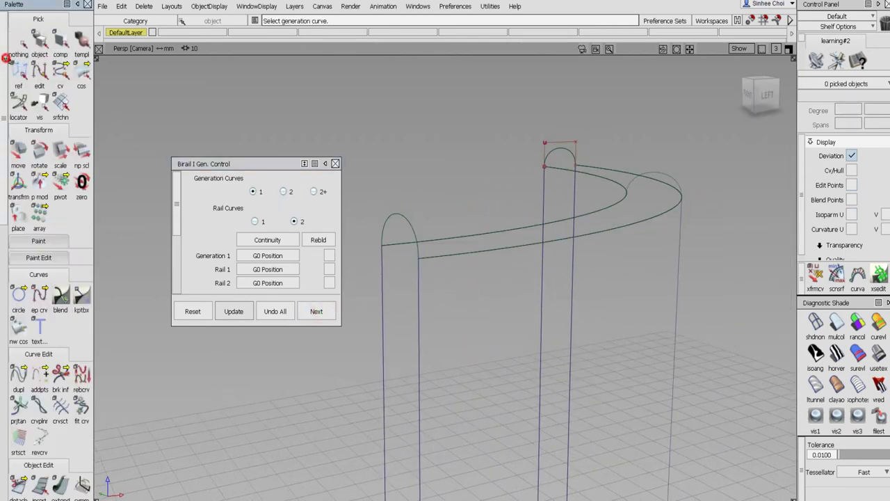
left_click(60, 42)
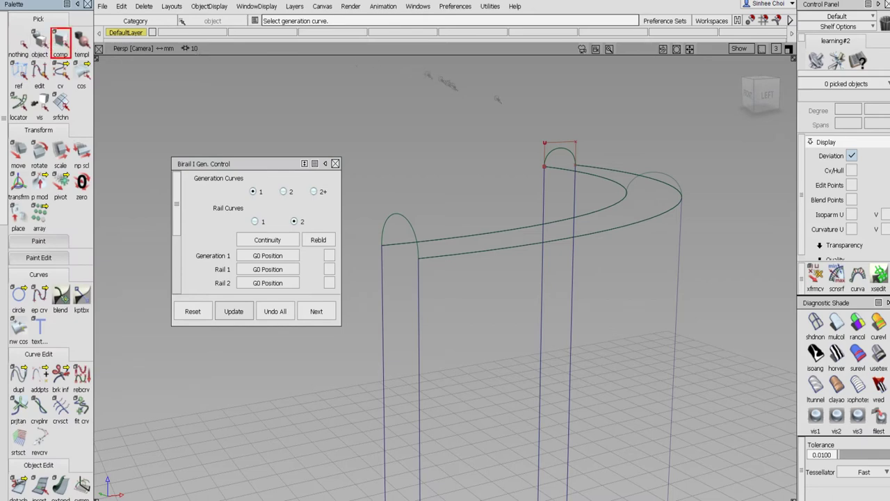
left_click(548, 159)
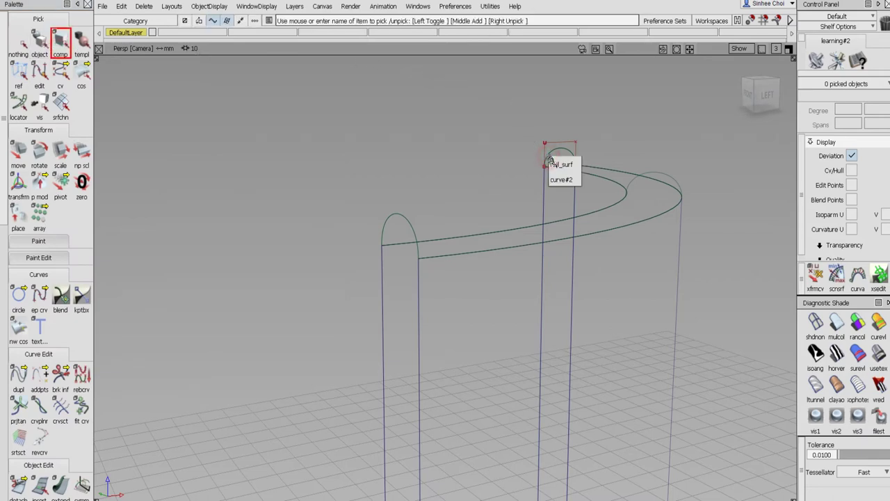
left_click(559, 179)
key("Delete")
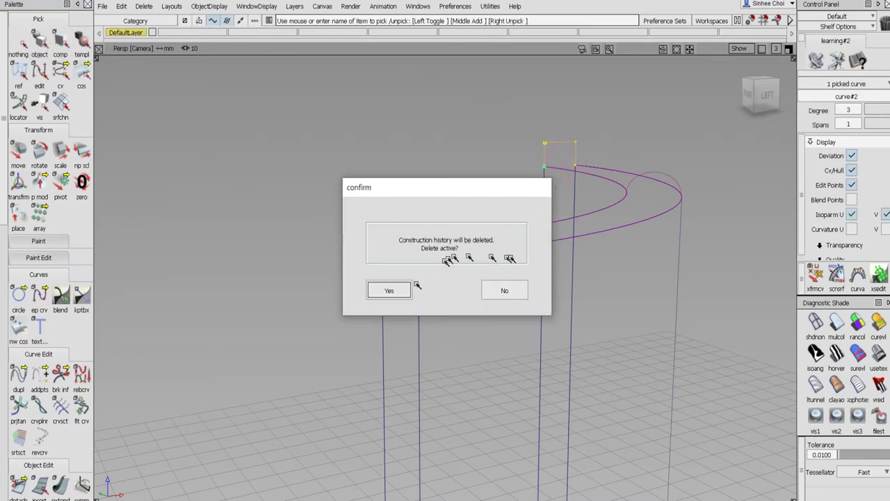
left_click(390, 291)
Inspect the bottle in visualization shading and return to wireframe with the lights hidden.
left_click(816, 415)
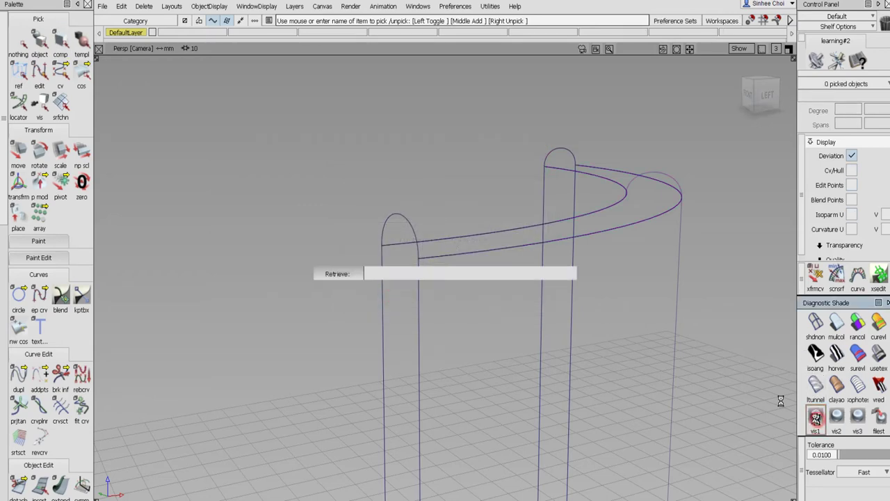
left_click_drag(696, 355, 691, 228, "alt+shift")
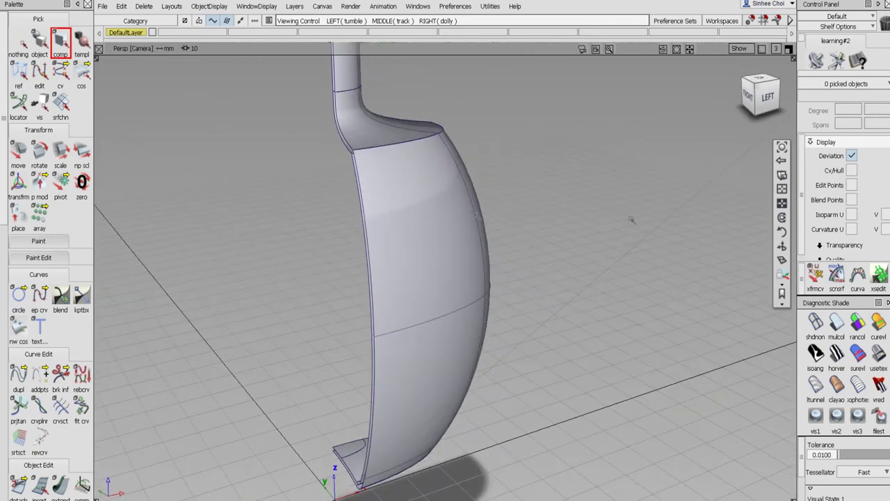
left_click(815, 322)
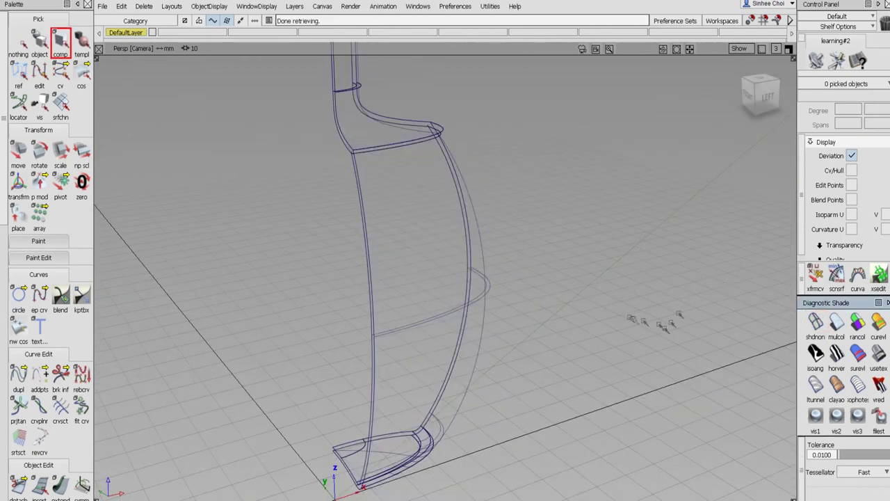
left_click(743, 50)
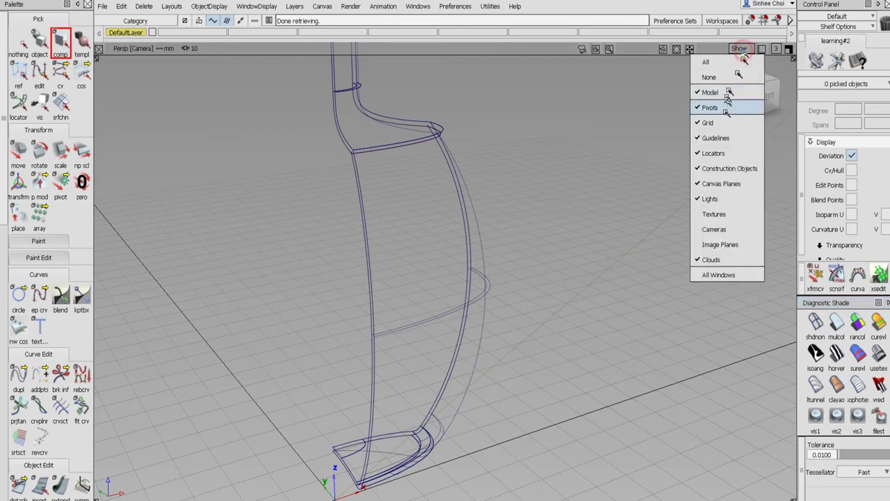
left_click(729, 199)
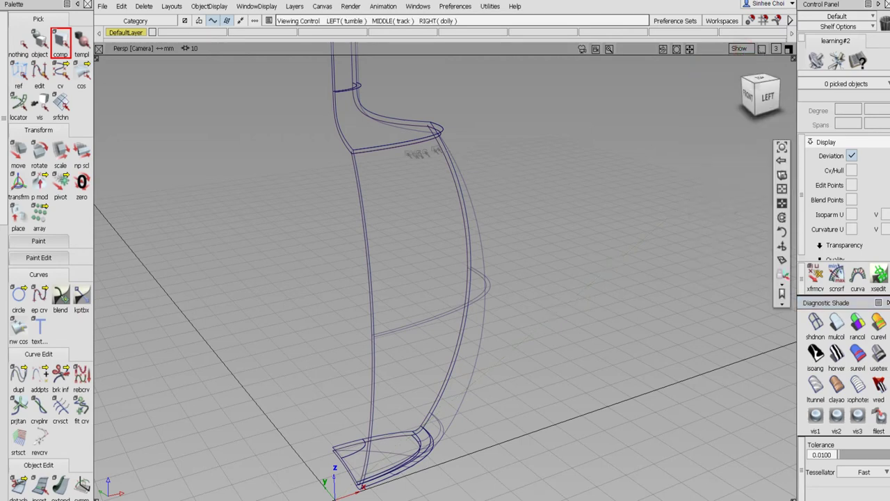
Round the shoulder edge of the bottle's inner wall with a radius of 1.
left_click(403, 148, "alt+shift")
right_click_drag(496, 188, 509, 154, "alt+shift")
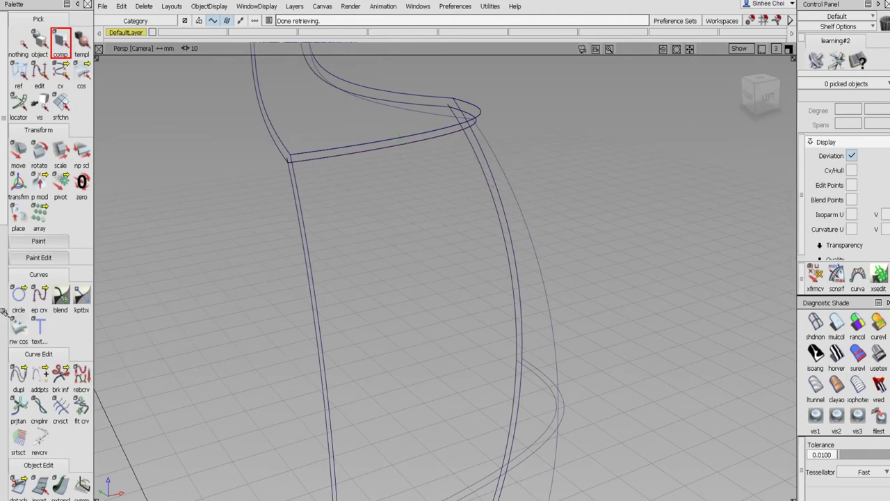
scroll(3, 311, "down", 5)
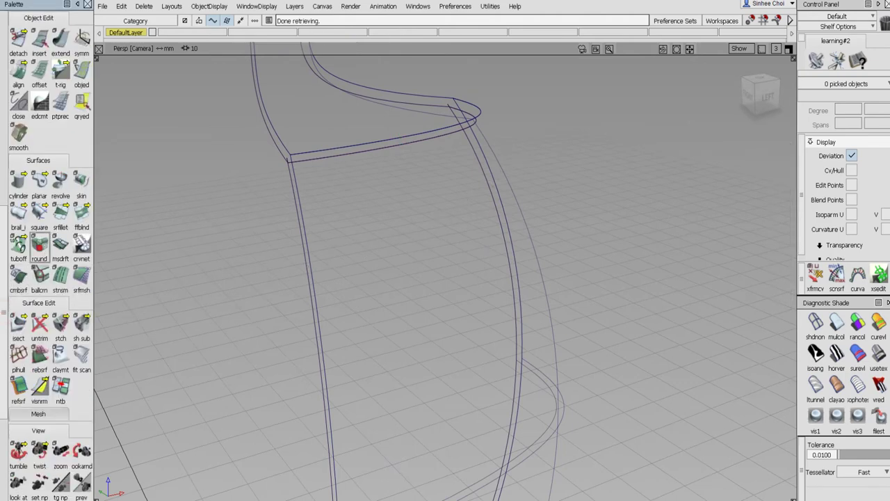
left_click(39, 243)
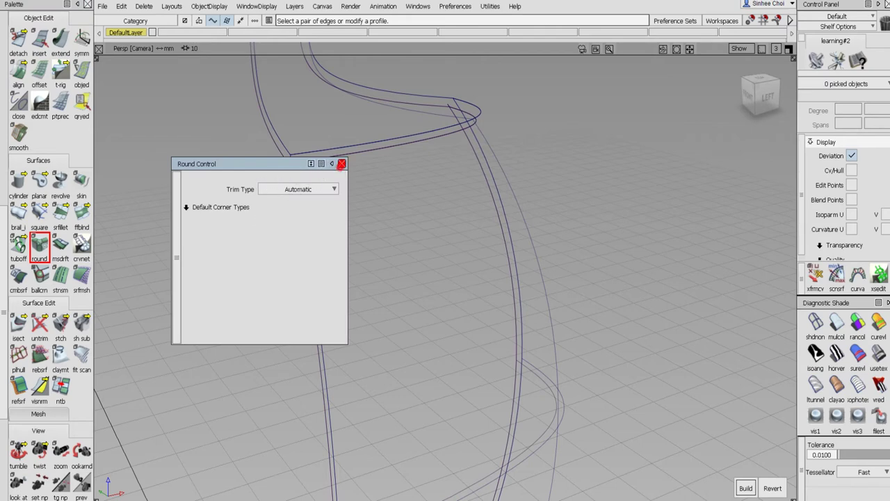
left_click(341, 163)
left_click(338, 159)
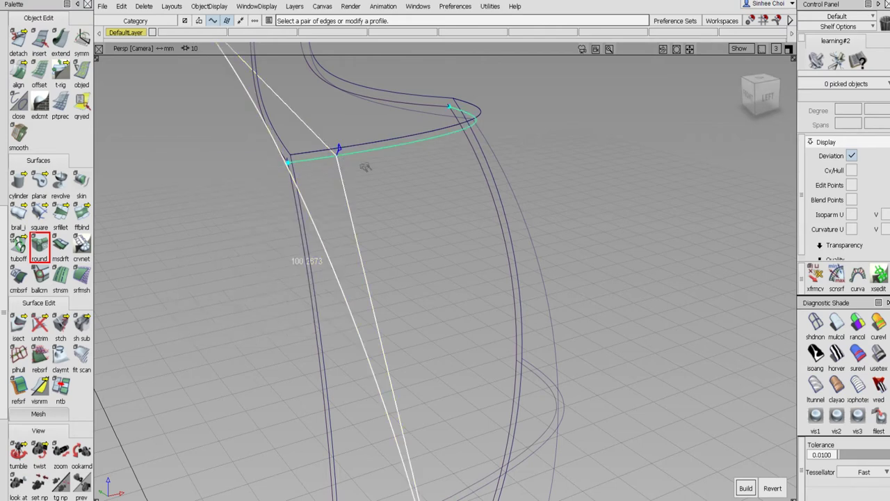
type("1.")
key("Return")
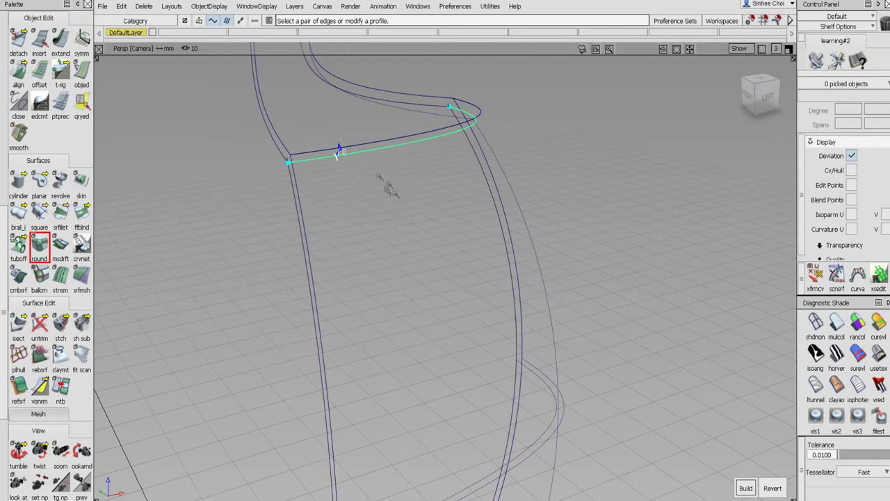
left_click(745, 488)
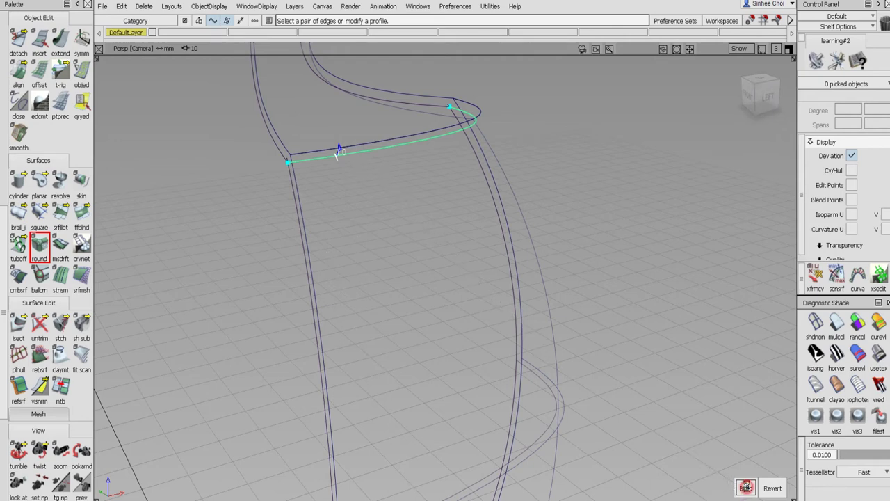
Round the shoulder edge of the bottle's outer wall with the same radius and clear the selection.
left_click(44, 252)
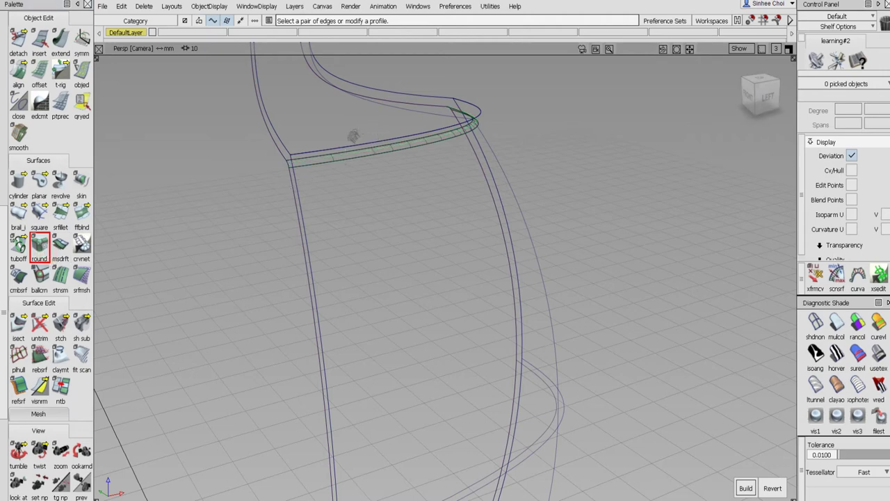
left_click(352, 145)
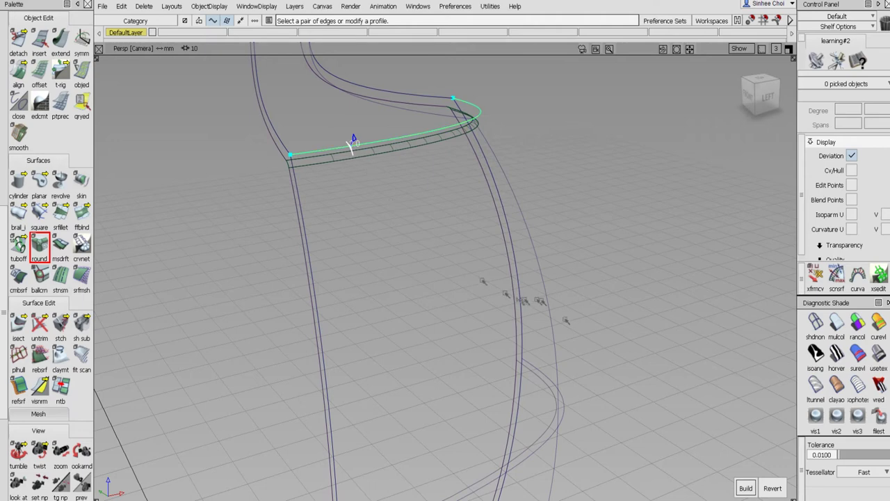
left_click(744, 488)
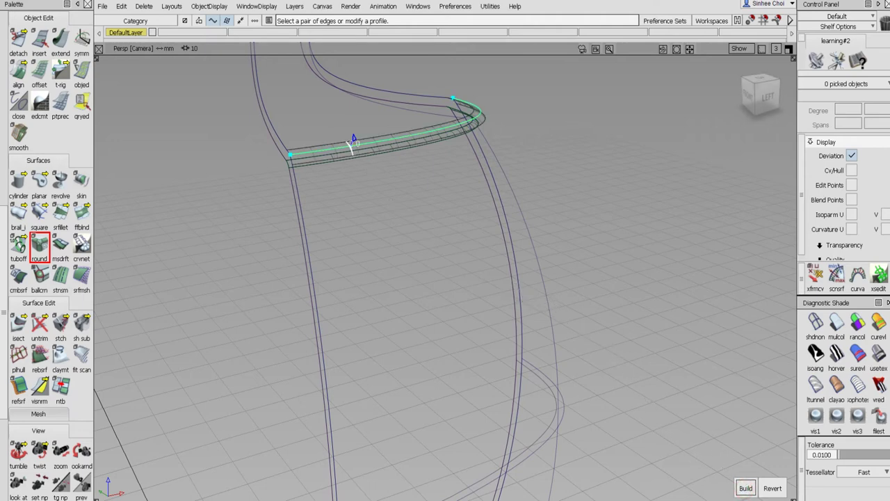
mouse_move(535, 290)
left_mouse_down("alt+shift")
mouse_move(616, 292)
mouse_move(535, 300)
left_mouse_up("alt+shift")
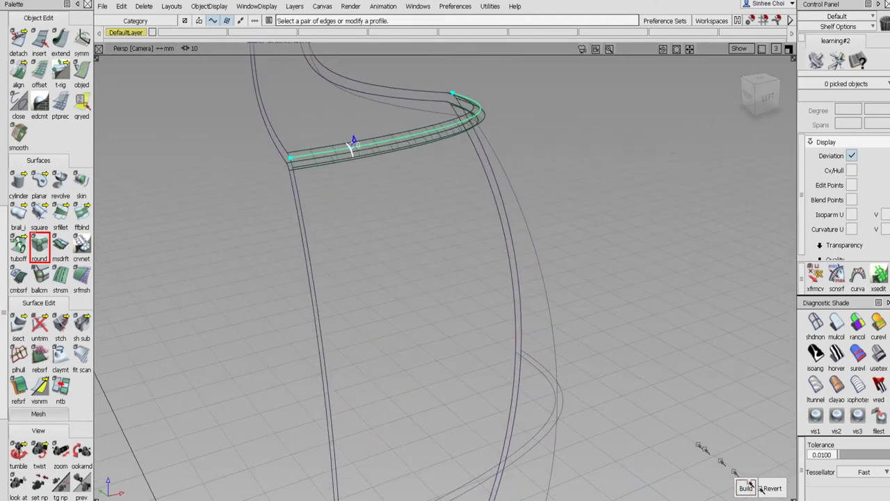
left_click(5, 33)
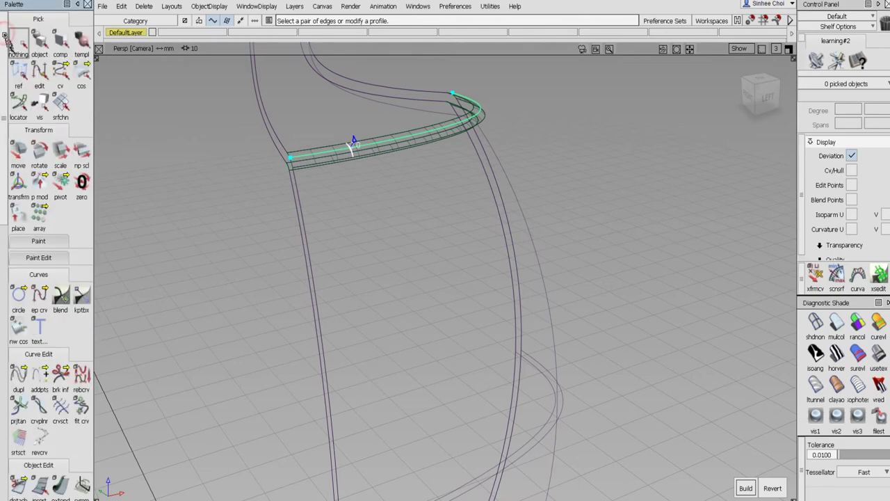
left_click(18, 43)
Delete the construction history of all the bottle's surfaces.
left_click_drag(487, 190, 176, 244, "alt+shift")
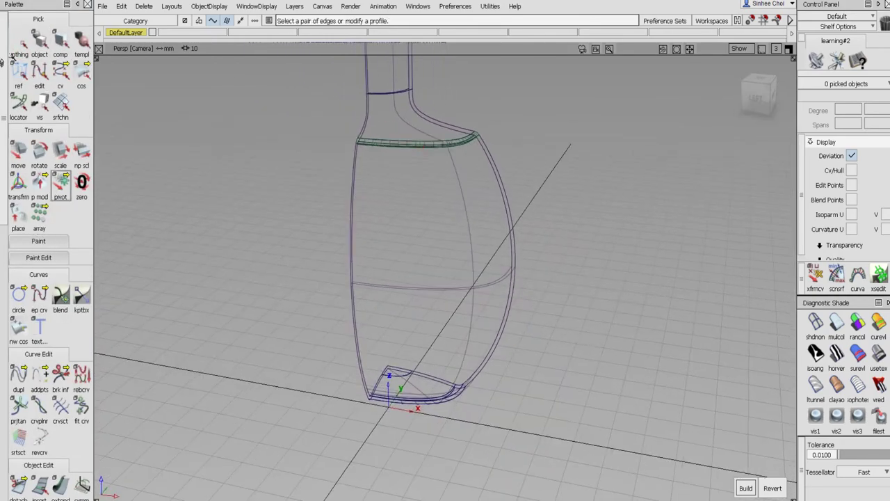
left_click(40, 43)
left_click_drag(453, 350, 470, 299, "alt+shift")
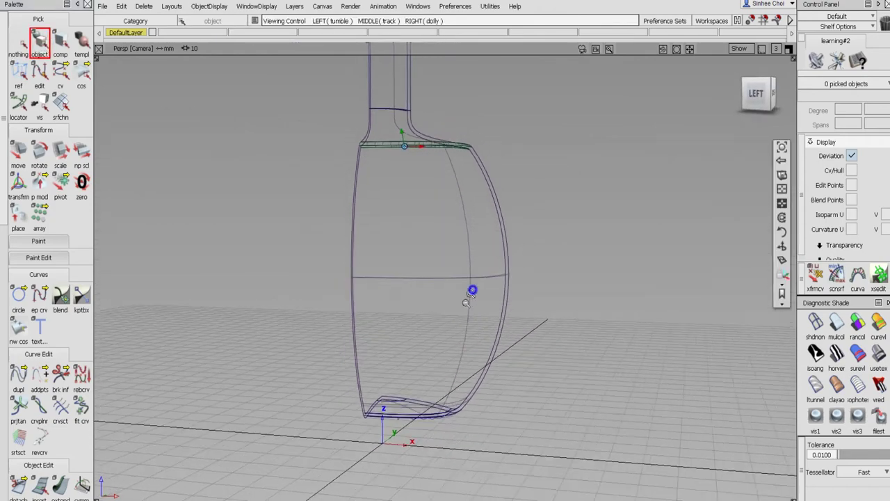
right_click_drag(473, 290, 463, 313, "alt+shift")
middle_click_drag(412, 244, 368, 281, "alt+shift")
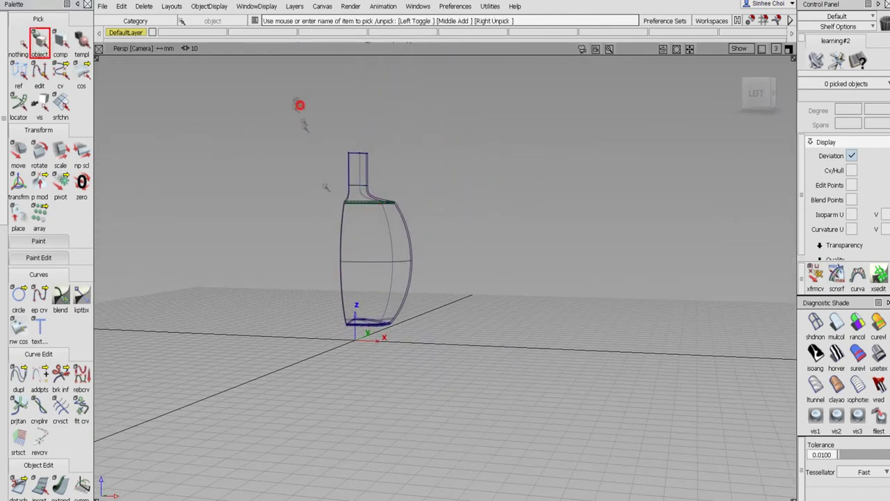
left_click_drag(290, 94, 496, 388)
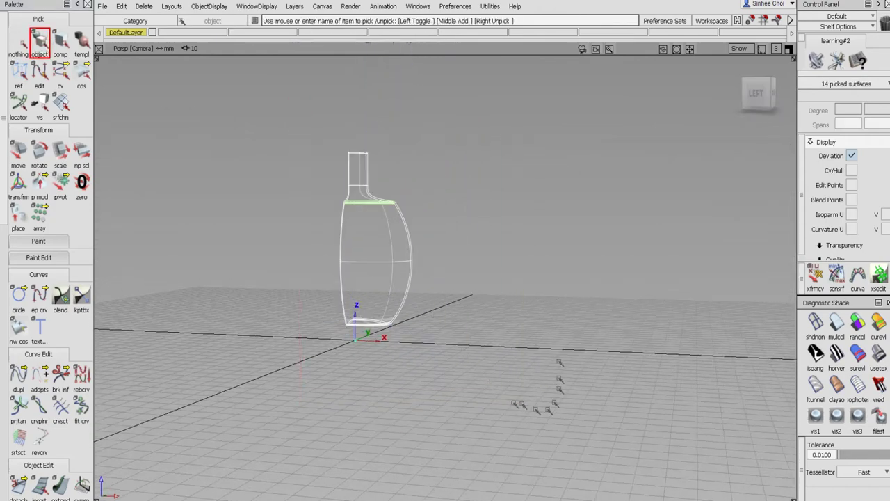
left_click(142, 6)
left_click(167, 36)
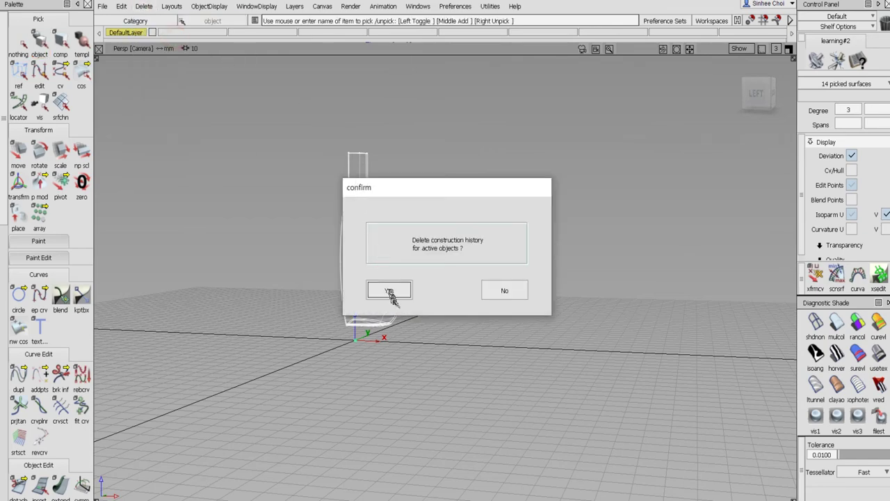
left_click(390, 292)
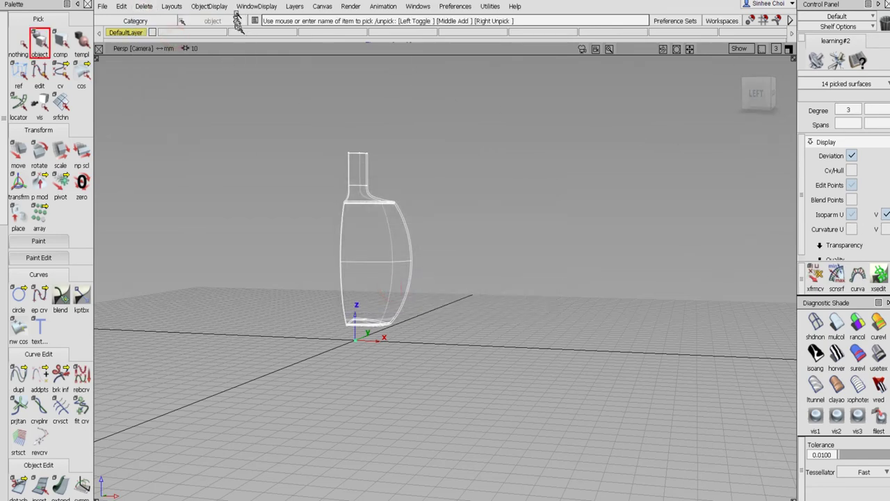
Turn off the display of CVs, hulls, edit points, surface isoparms, key points and blend points for the selected bottle surfaces.
left_click(209, 7)
left_click(271, 22)
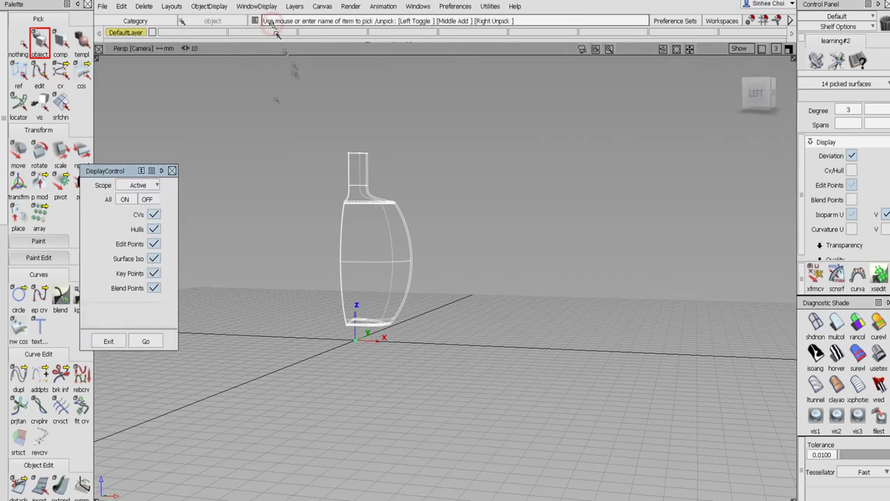
left_click(147, 199)
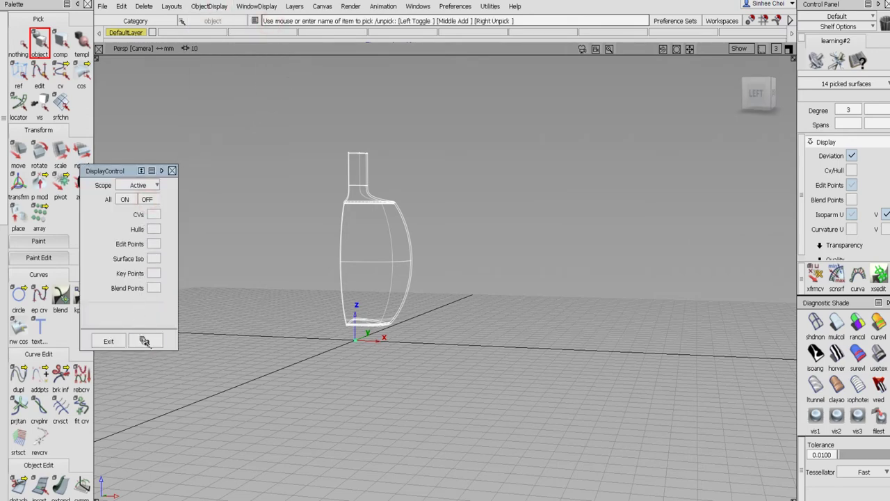
left_click(146, 341)
left_click(173, 171)
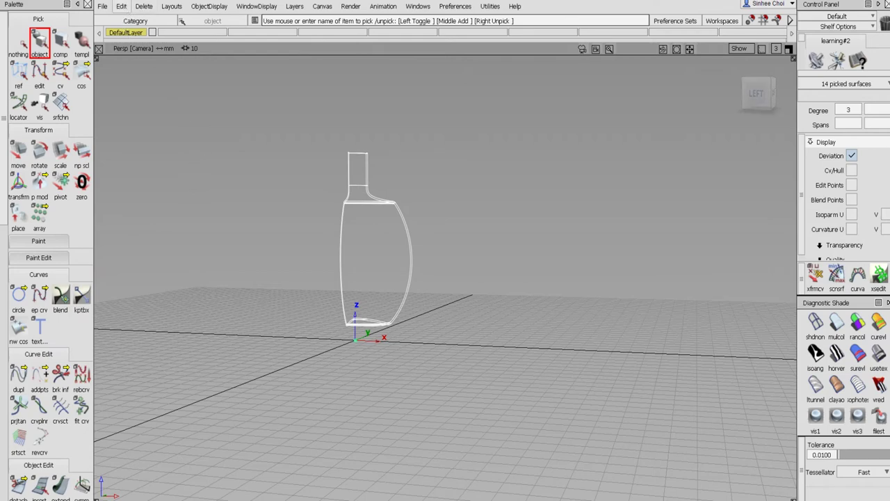
Open the SBD window and examine how the bottle's surfaces are grouped in the node hierarchy.
left_click(490, 7)
mouse_move(500, 67)
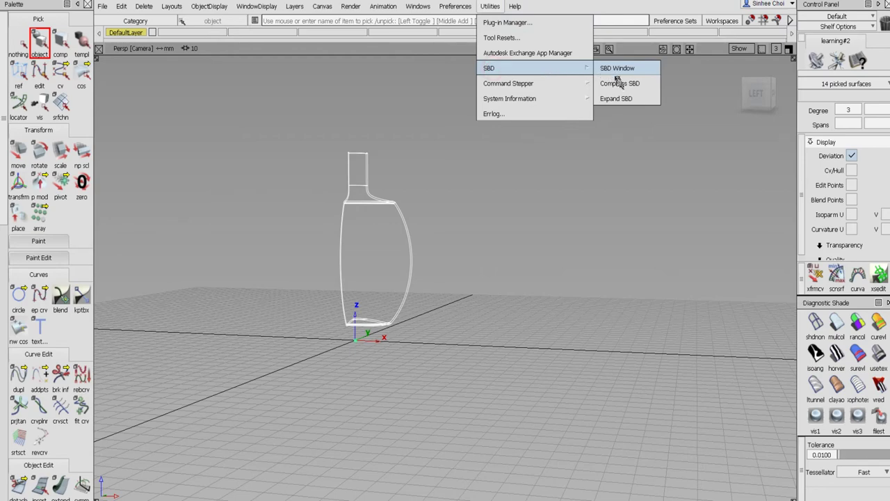
left_click(624, 68)
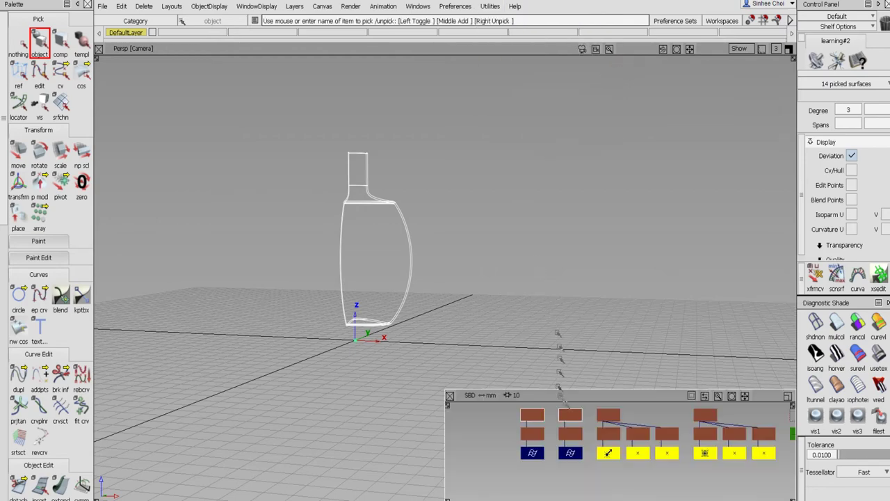
middle_click_drag(687, 422, 508, 429, "alt+shift")
right_click_drag(508, 429, 492, 421, "alt+shift")
left_click(25, 49)
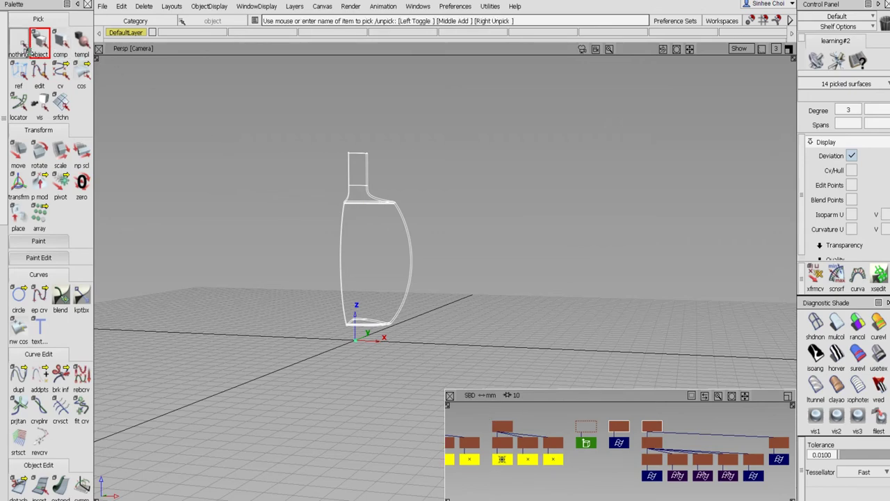
left_click(21, 46)
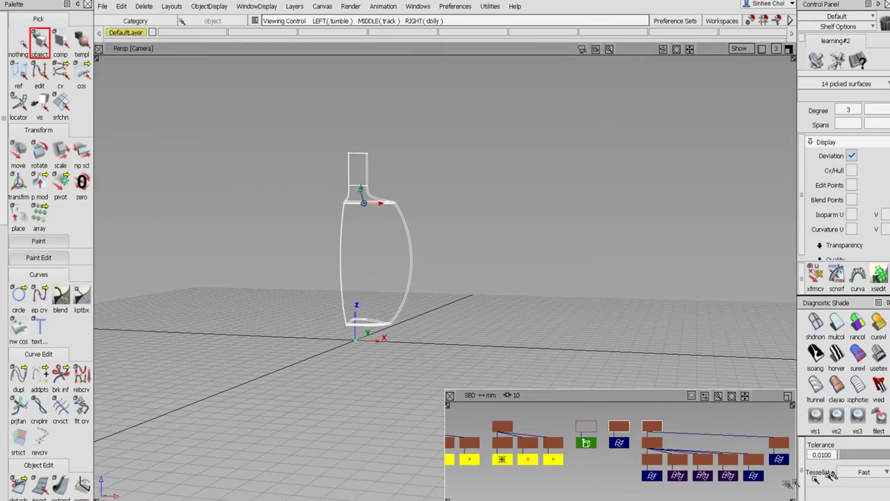
middle_click_drag(745, 456, 638, 463, "alt+shift")
Ungroup the selected bottle surfaces with the Collapse method, then clear the selection and close the SBD window.
left_click(145, 7)
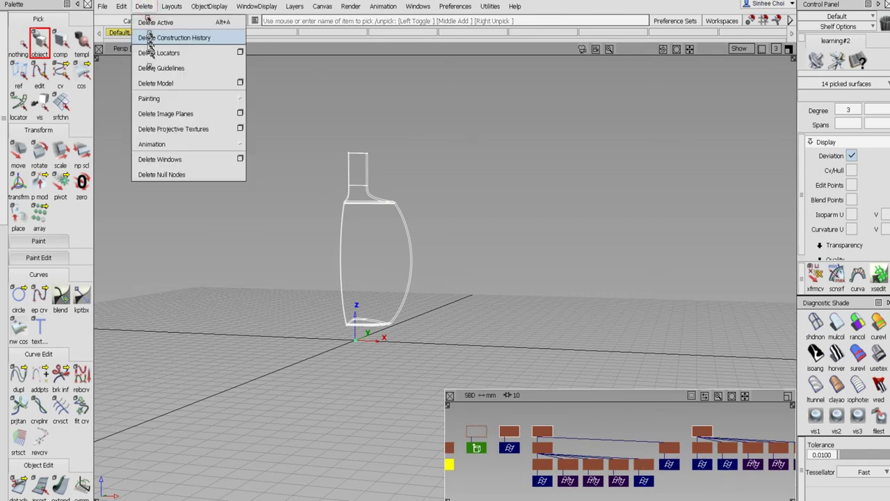
left_click(122, 7)
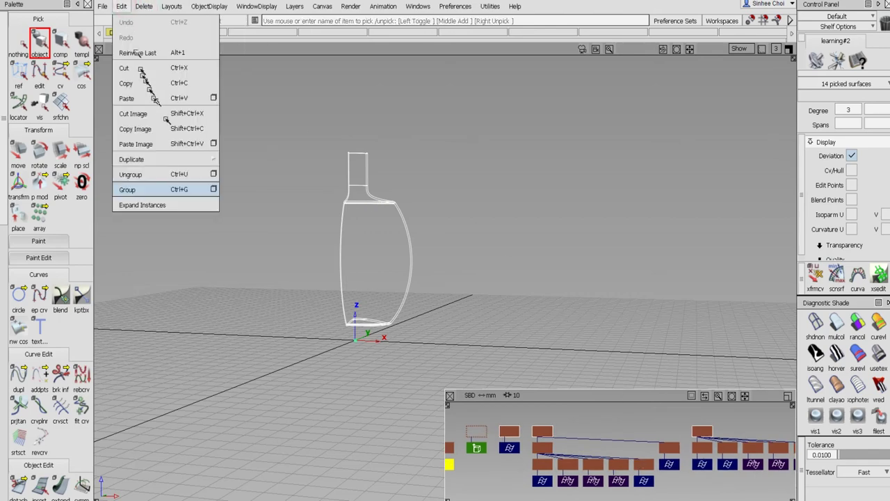
left_click(212, 174)
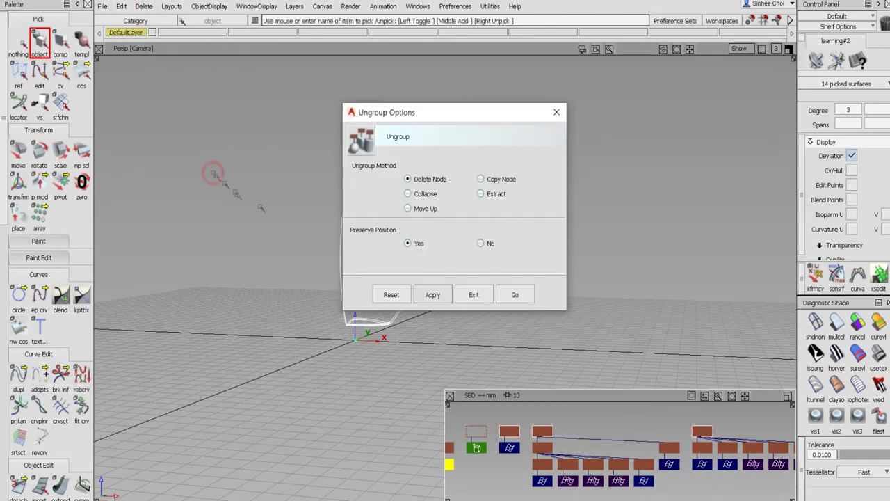
left_click(417, 194)
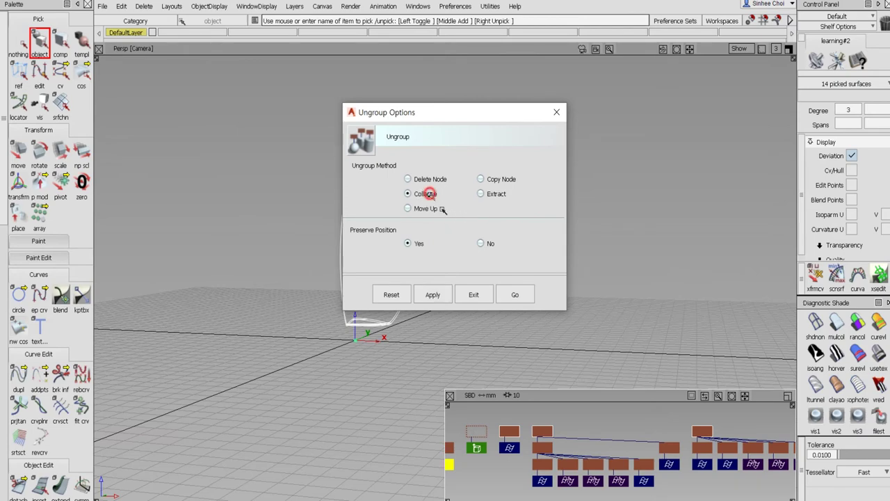
left_click(515, 295)
right_click_drag(630, 461, 529, 464, "alt+shift")
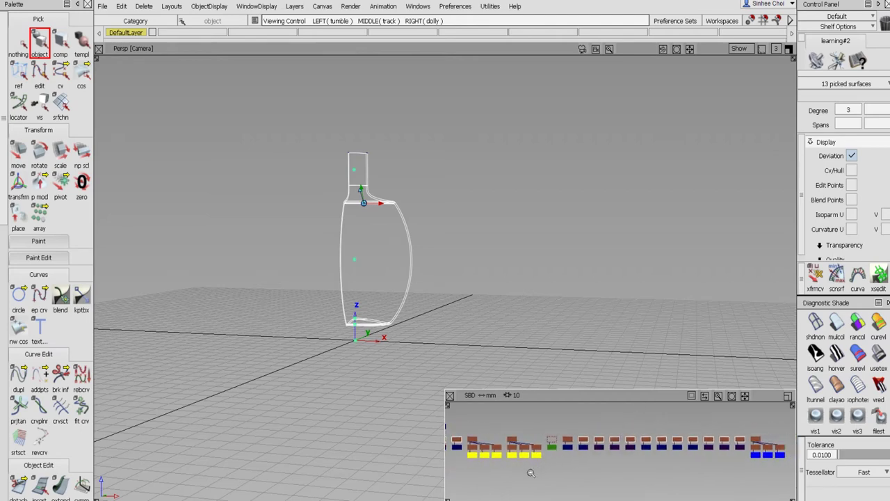
left_click(20, 45)
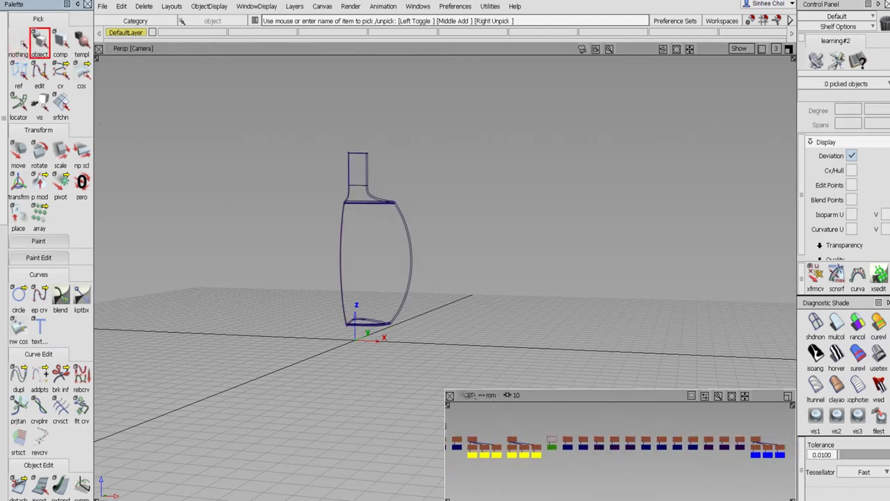
left_click(451, 394)
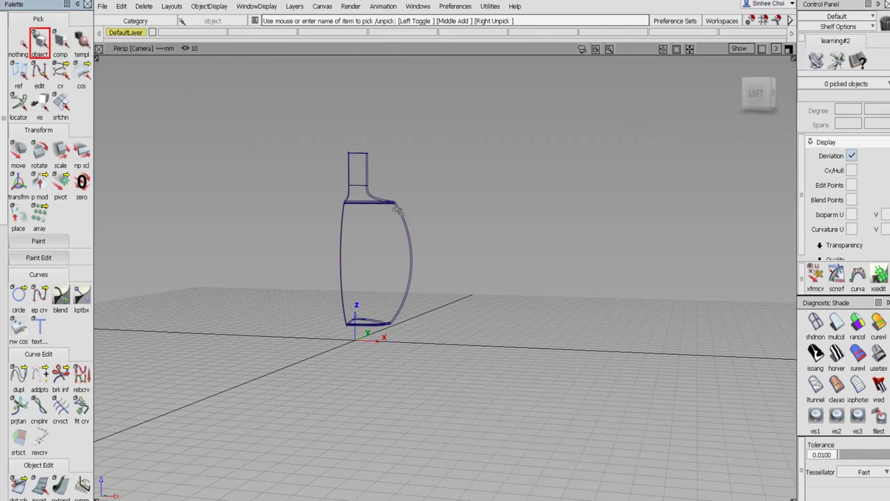
Assign every surface except the body side surface to a new layer L1 and hide that layer.
left_click(401, 208)
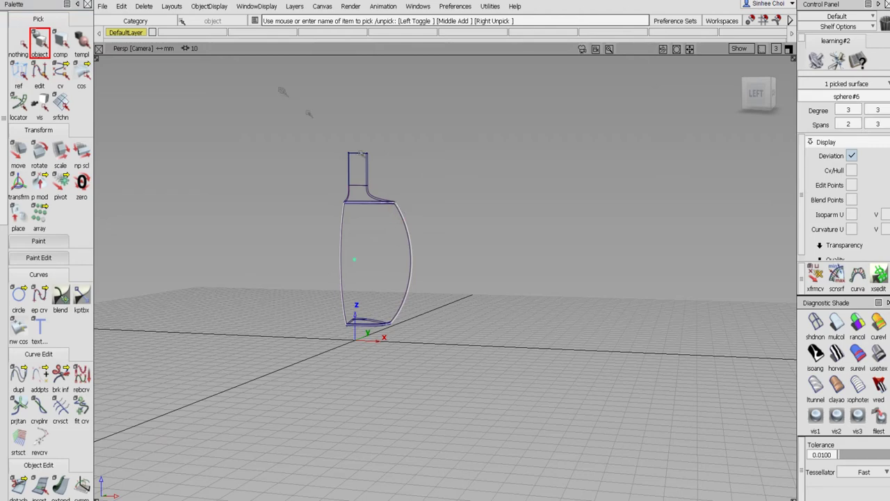
left_click_drag(278, 105, 472, 396)
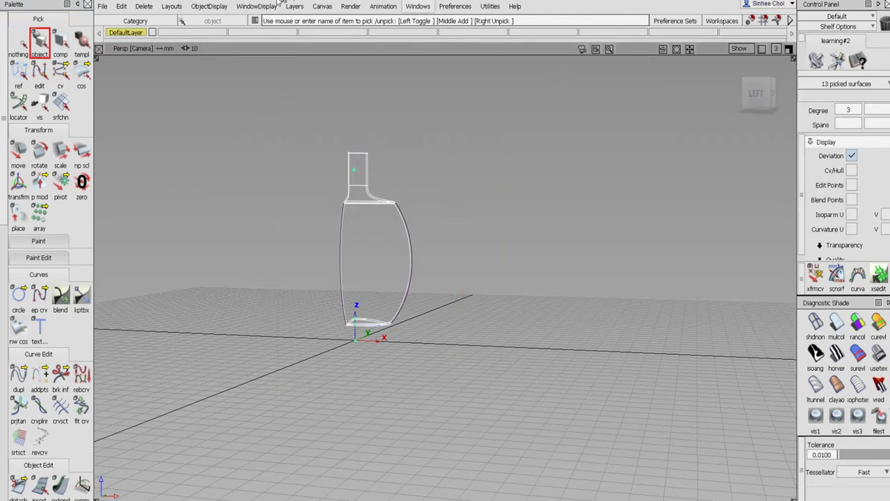
left_click(298, 7)
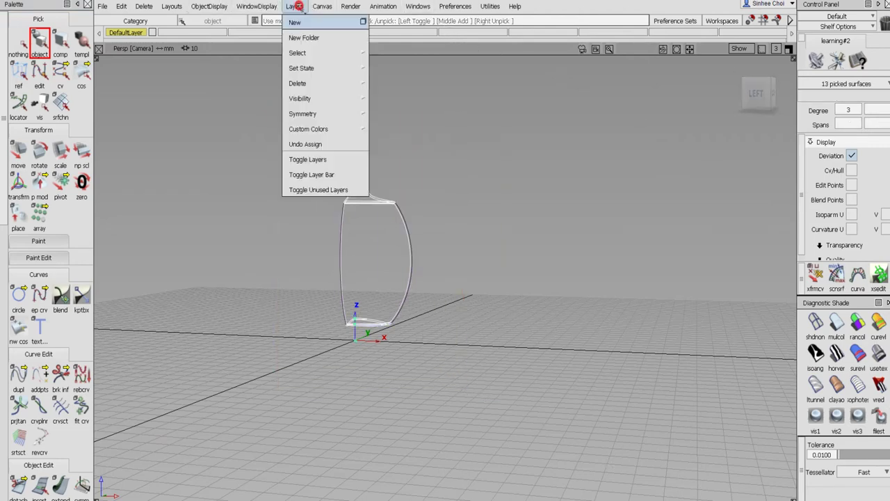
left_click(297, 22)
left_click_drag(186, 33, 194, 44)
left_click(206, 32)
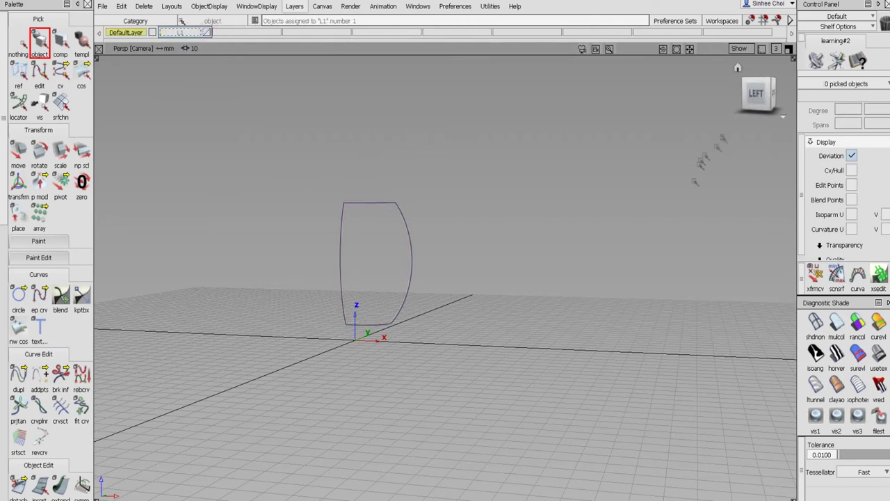
Draw a circle centred at 60, 0, 50 in the Left view, overlapping the body's bulging side.
left_click(788, 48)
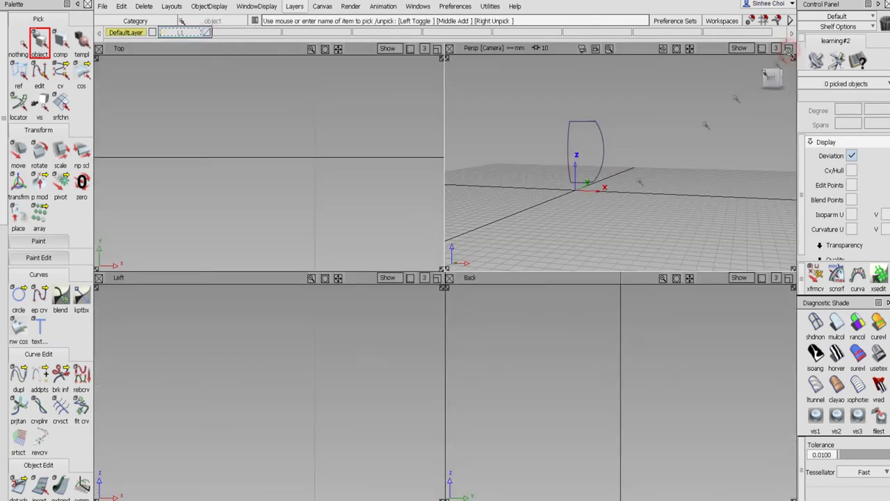
left_click(436, 278)
right_click_drag(461, 298, 87, 471, "alt+shift")
middle_click_drag(498, 292, 417, 74, "alt+shift")
left_click(18, 295)
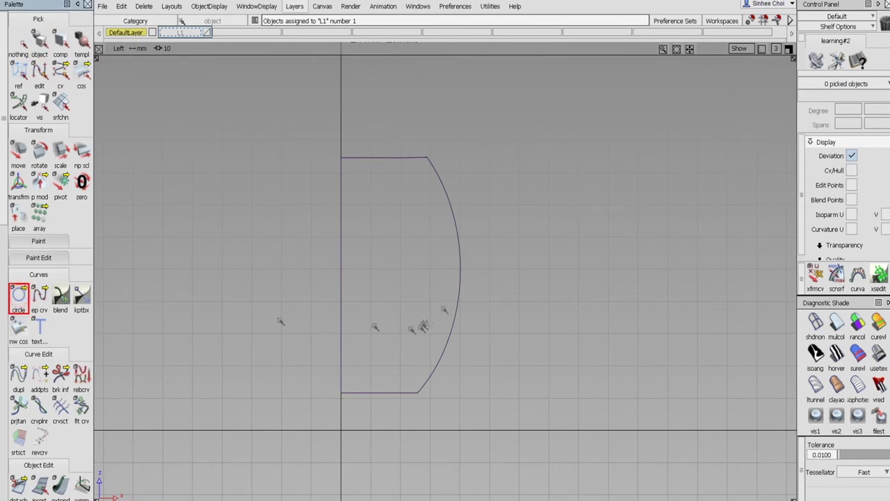
left_click(511, 285)
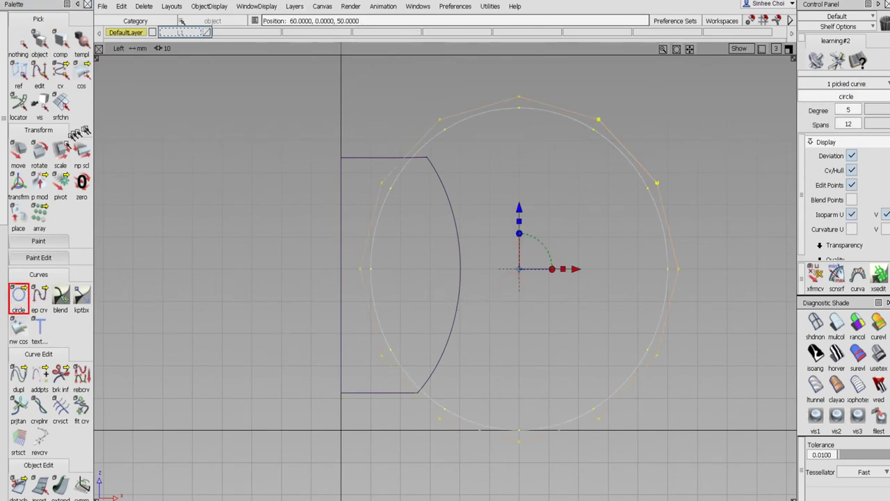
Scale the circle down slightly and move it closer to the body, overlapping its bulging side.
left_click(60, 149)
left_click_drag(149, 150, 171, 202)
left_click(18, 150)
left_click(189, 194)
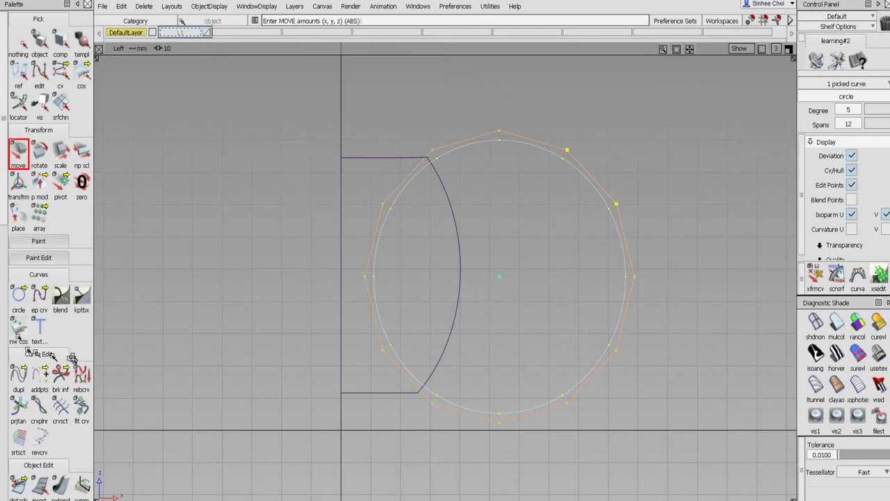
Offset the circle inward by a distance of 5 using the Offset tool.
scroll(4, 263, "down", 5)
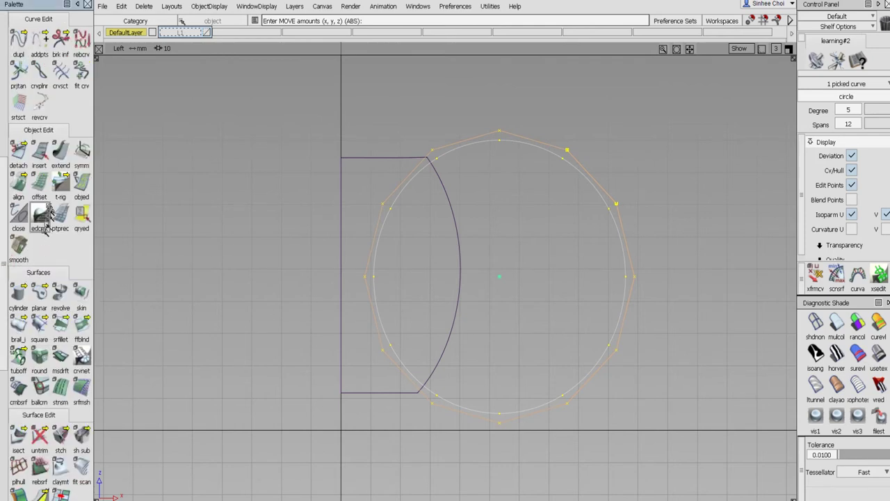
left_click(40, 184)
left_click(376, 276)
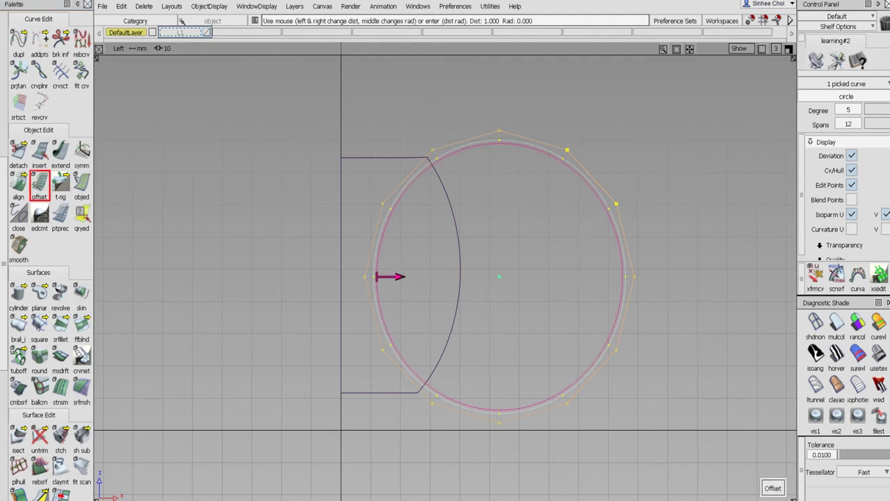
double_click(39, 184)
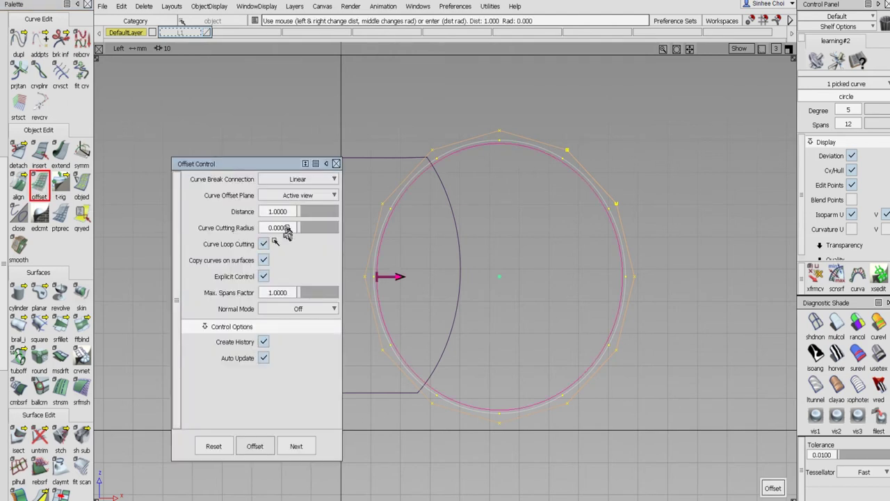
left_click_drag(274, 163, 189, 132)
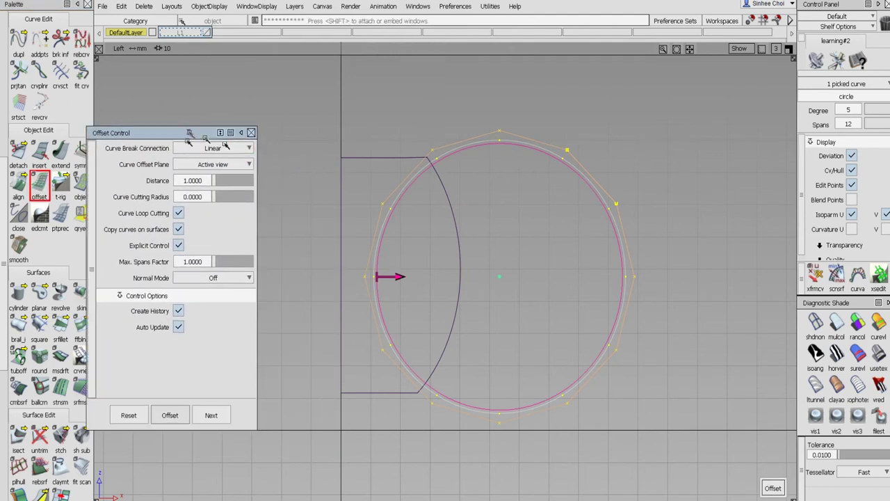
left_click(202, 180)
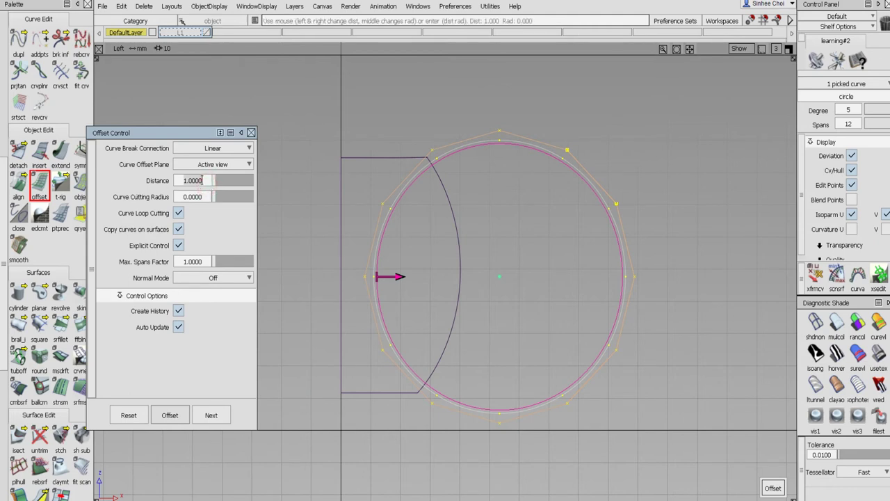
type("10")
key("Return")
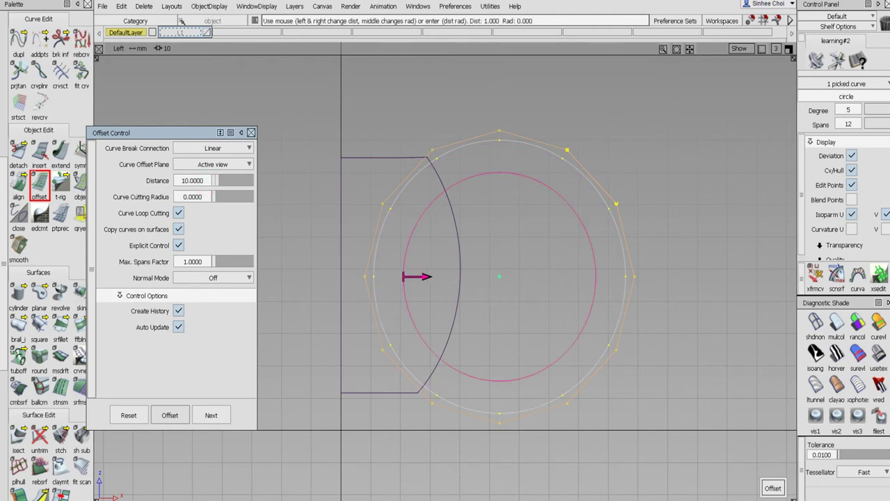
left_click_drag(205, 181, 149, 182)
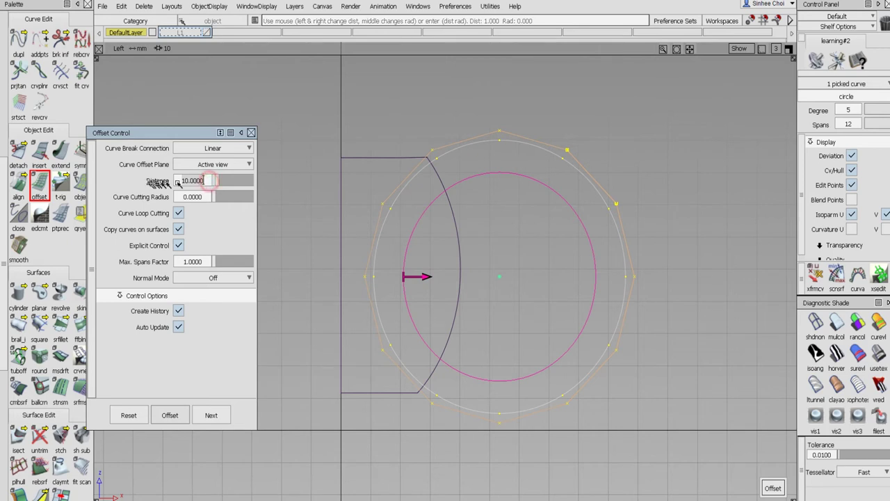
type("5")
key("Return")
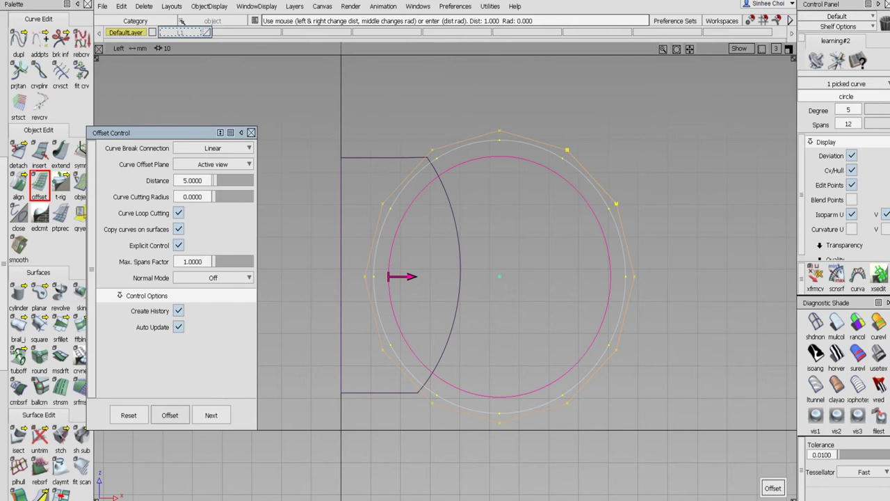
left_click(773, 488)
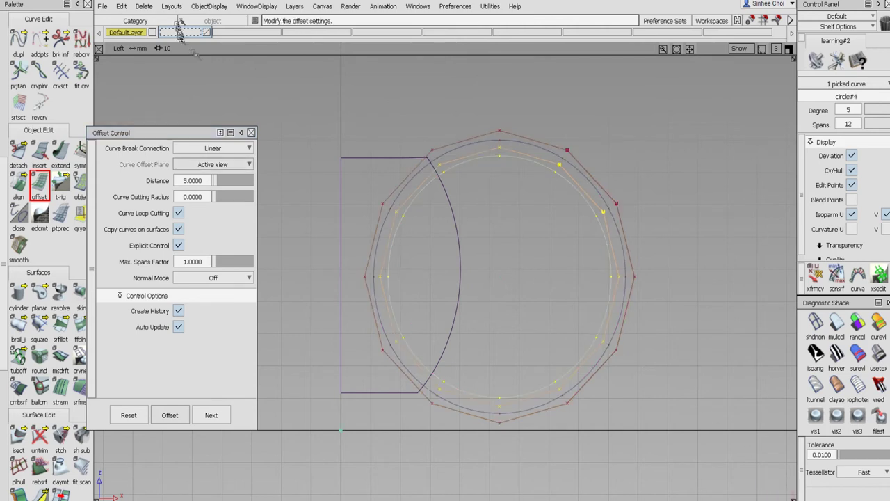
Delete the construction history of the first offset circle.
left_click(146, 7)
left_click(162, 38)
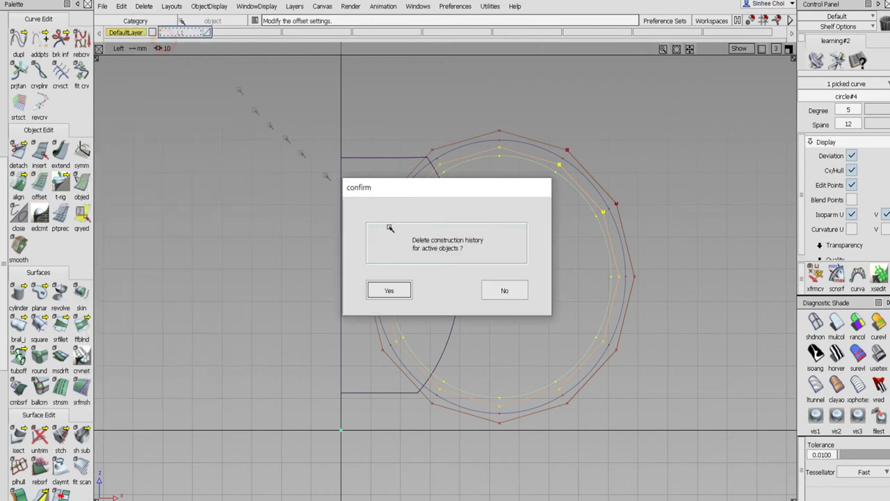
left_click(397, 290)
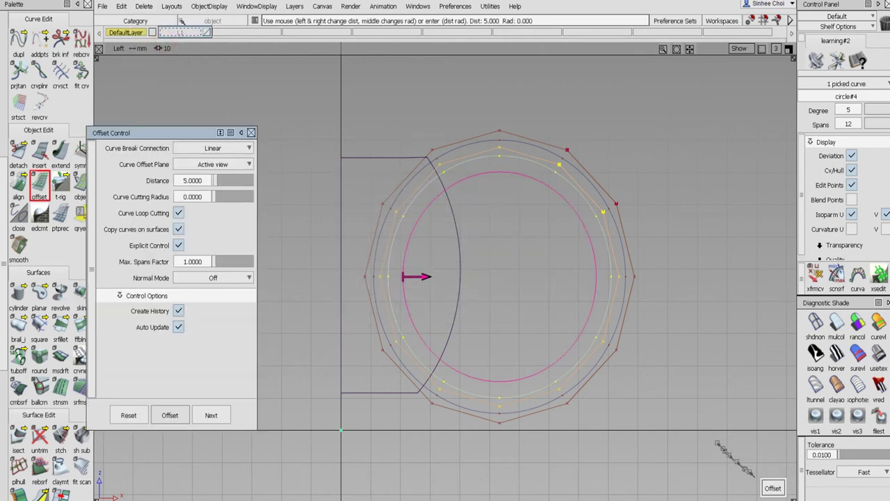
Offset the inner circle inward by another 5 and delete the resulting circle's construction history.
left_click(416, 277)
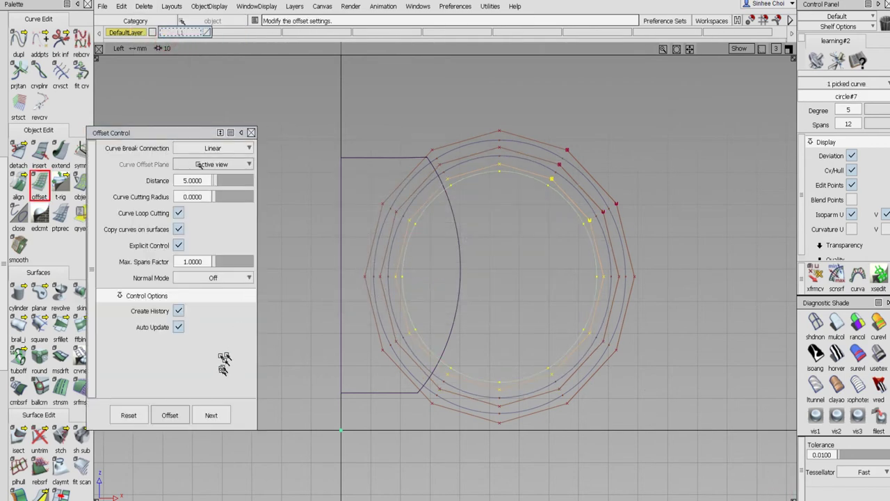
left_click(144, 6)
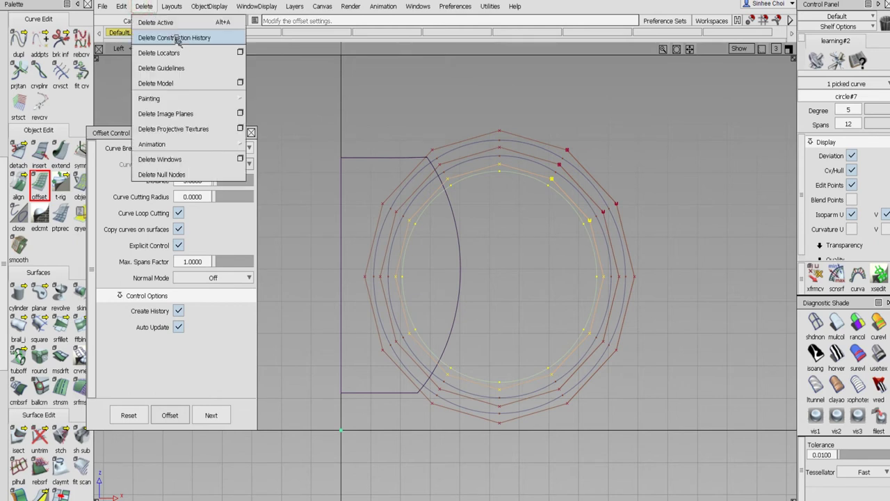
left_click(174, 38)
left_click(390, 291)
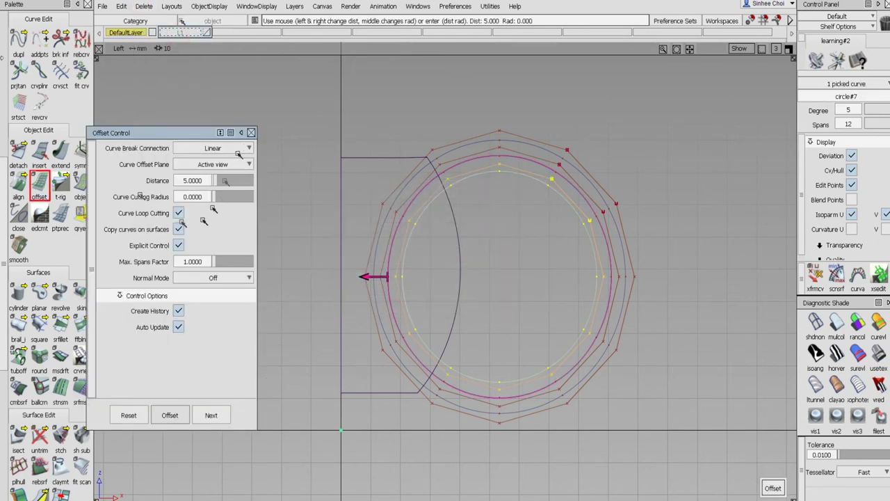
Reselect the innermost circle, offset it inward with a distance of -5, and close the offset options.
left_click(4, 19)
left_click(18, 40)
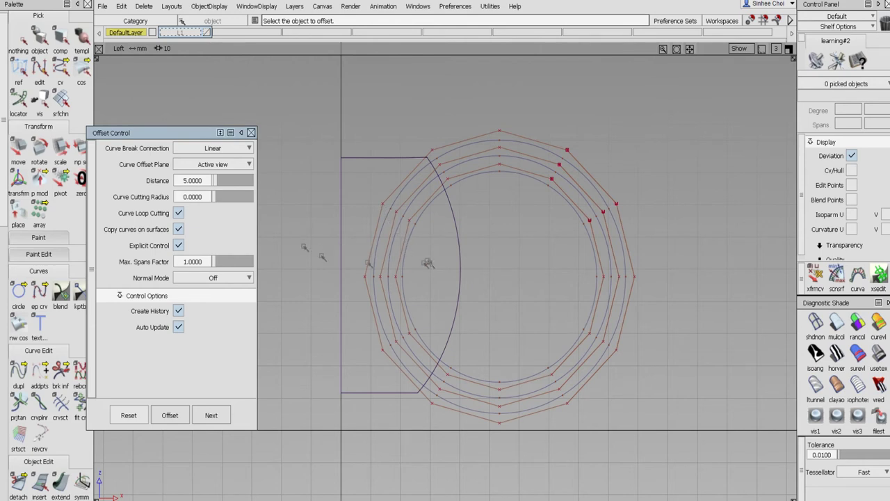
left_click(407, 246)
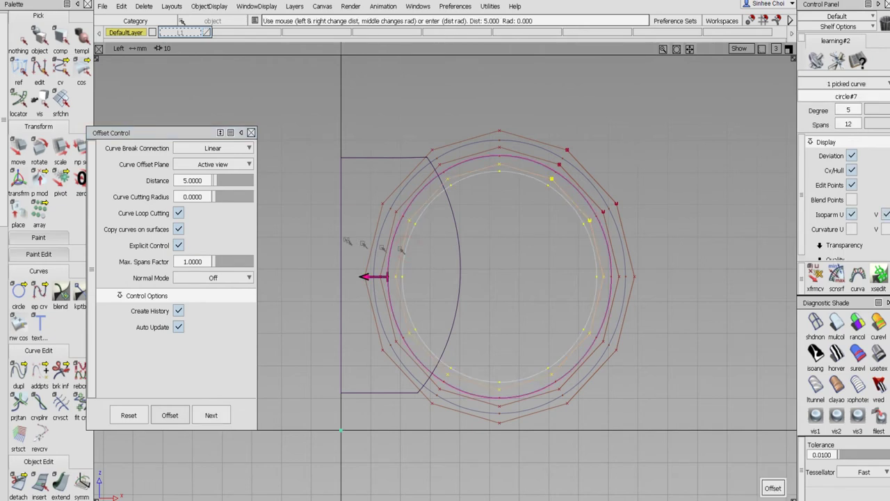
left_click(182, 181)
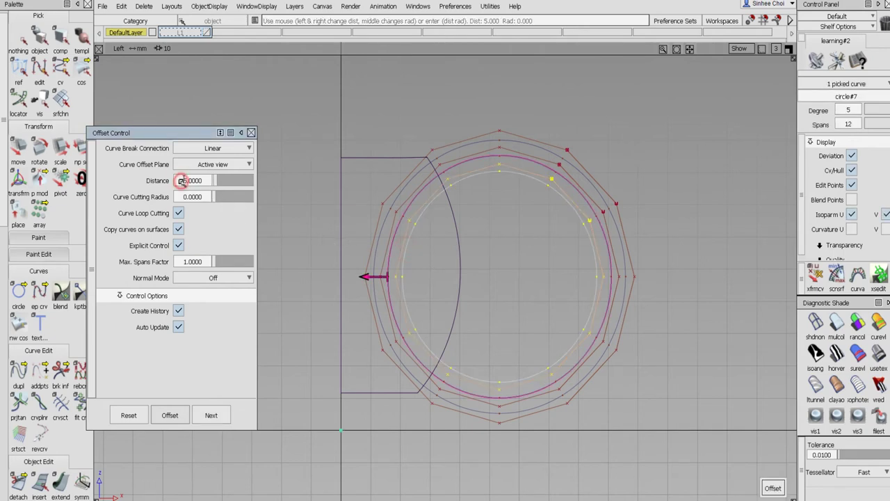
type("-")
key("Return")
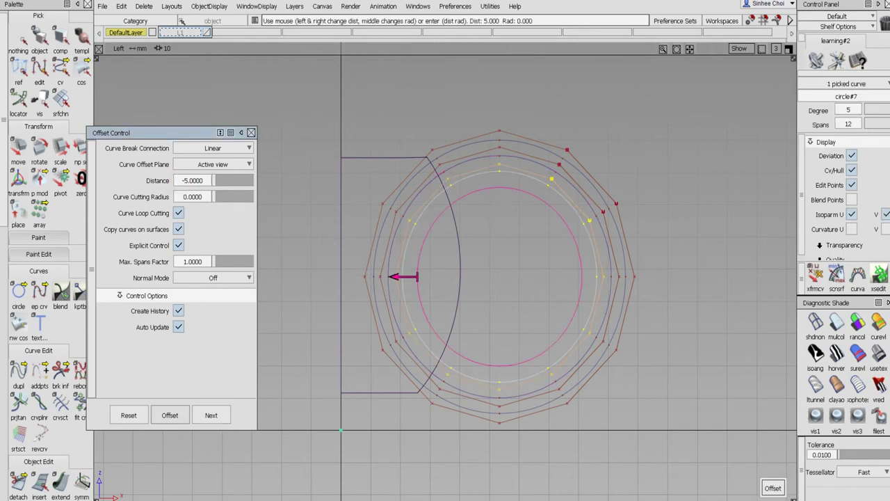
left_click(773, 487)
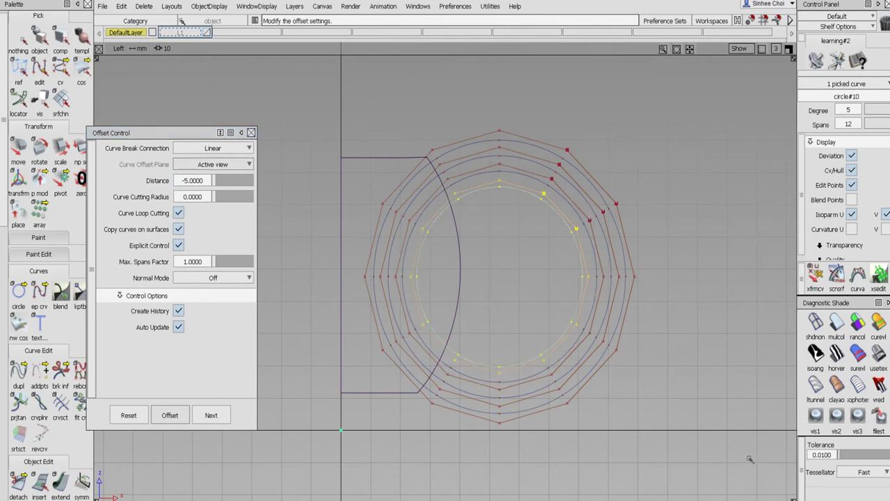
left_click(211, 415)
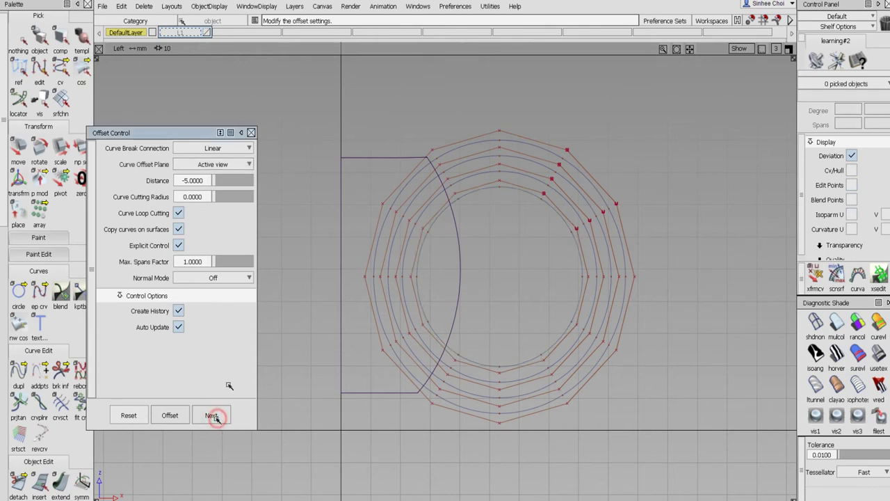
left_click(251, 132)
Delete the construction history of the newest, smallest circle and clear the selection.
left_click(39, 37)
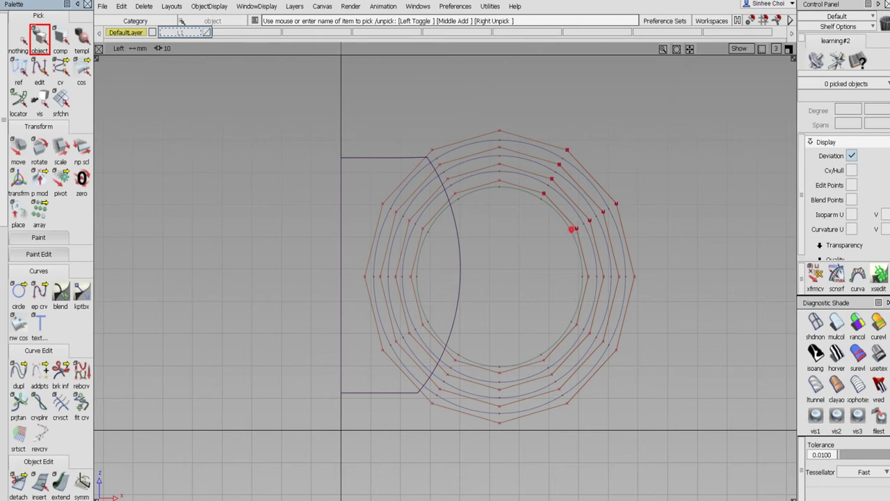
left_click(571, 230)
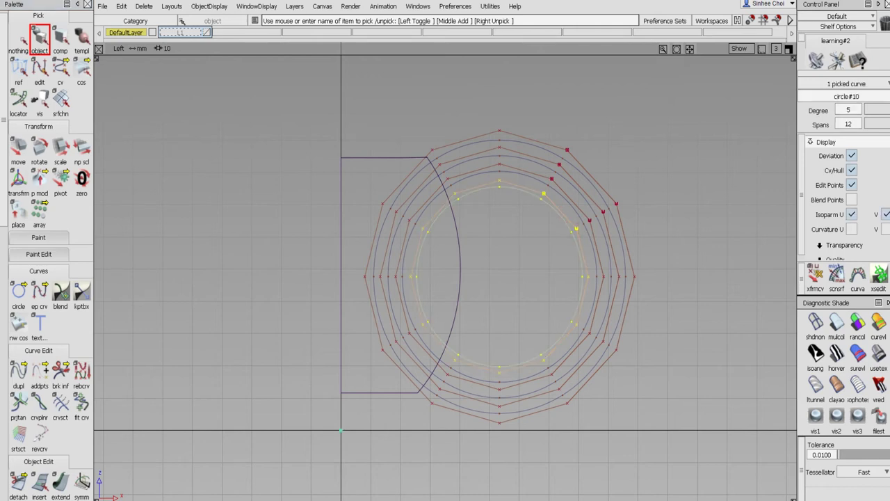
left_click(144, 6)
left_click(200, 38)
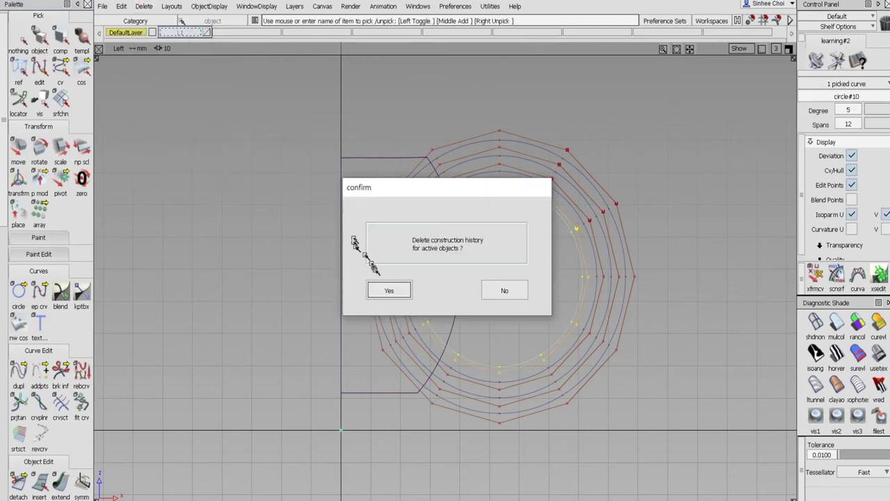
left_click(390, 289)
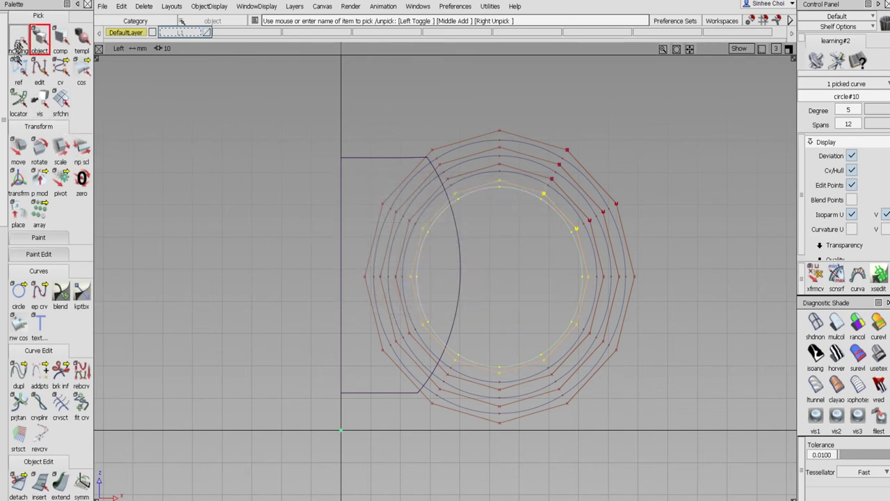
left_click(19, 38)
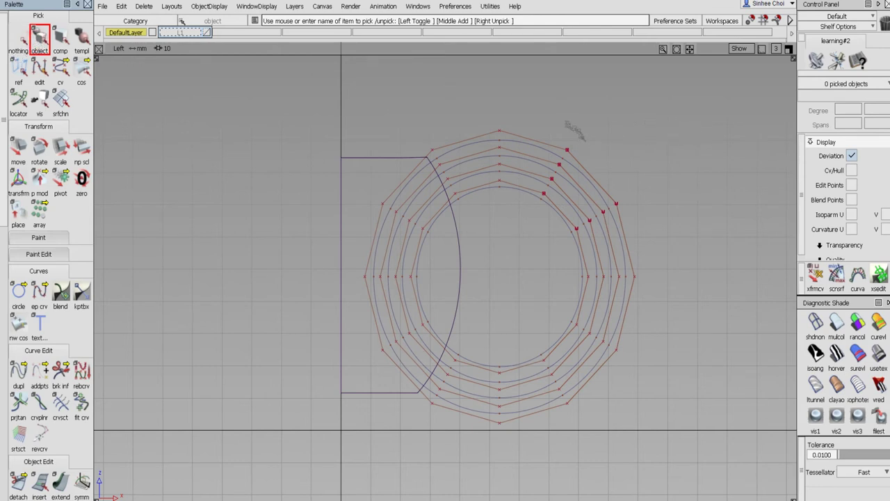
Project all four concentric circles onto the body side surface along the Y vector as curves on surfaces, then close the projection options.
left_click(451, 263)
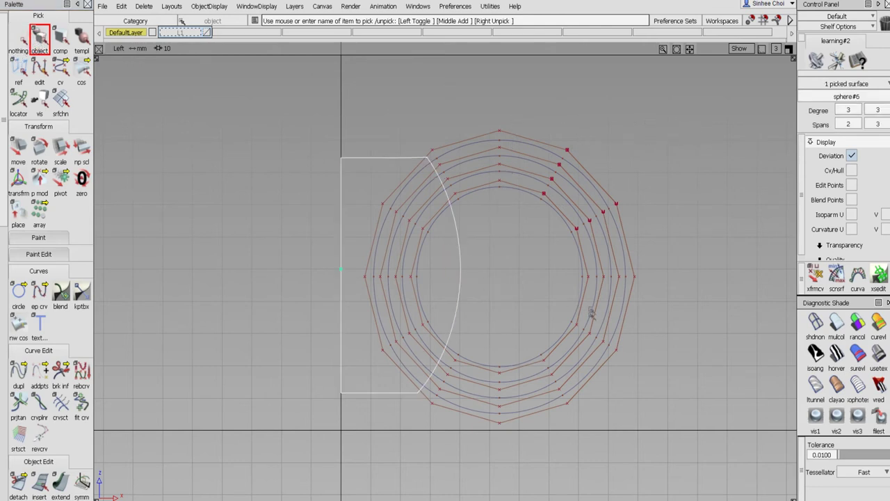
left_click_drag(525, 119, 523, 316)
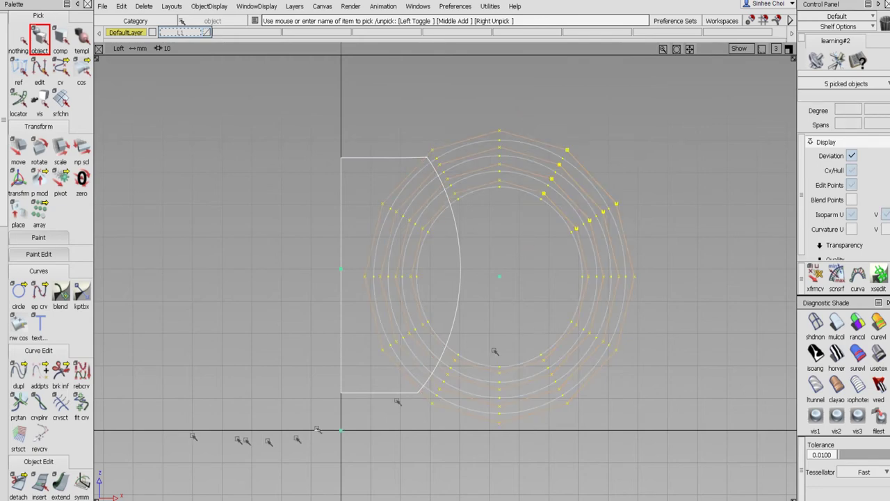
right_click_drag(515, 112, 513, 247)
scroll(5, 289, "down", 5)
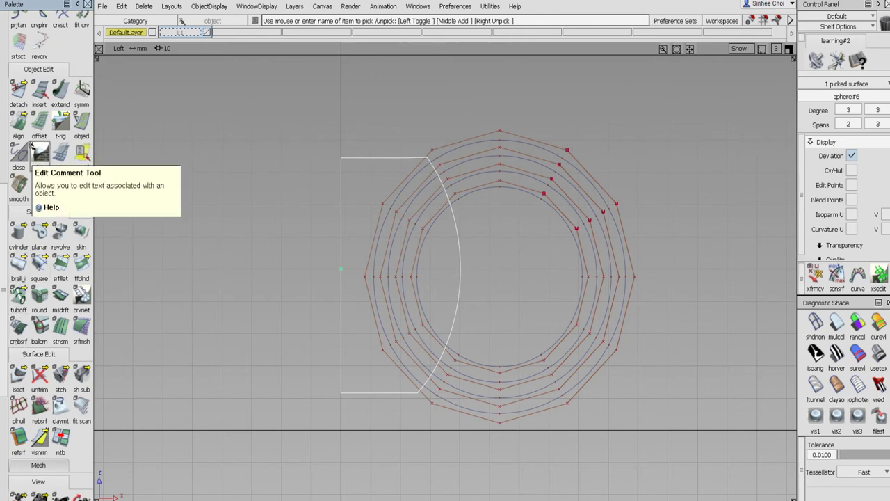
left_click(43, 146)
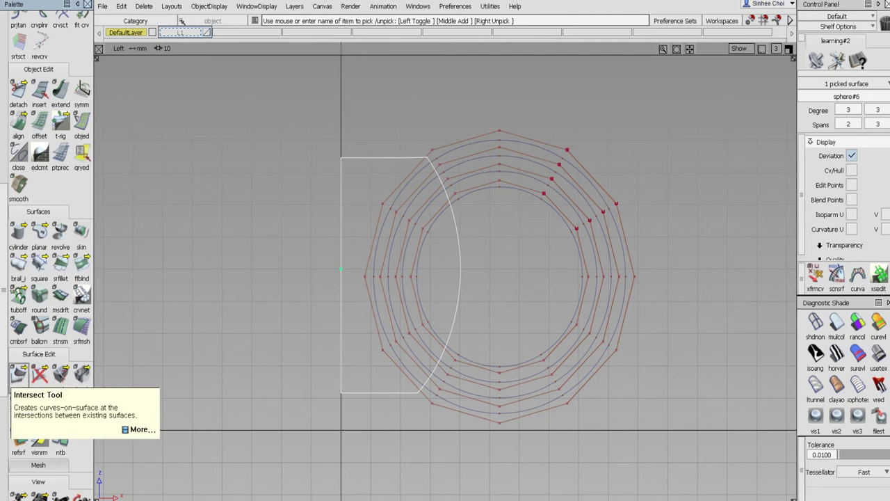
left_click_drag(19, 375, 47, 384)
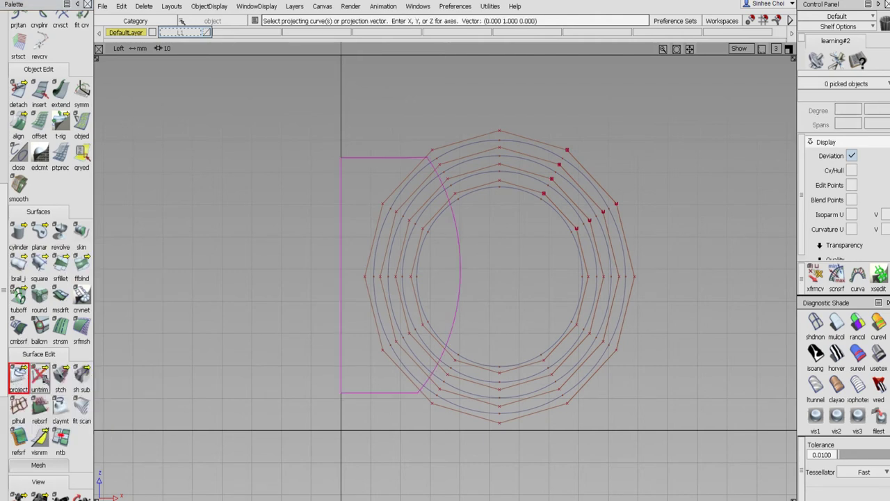
double_click(17, 381)
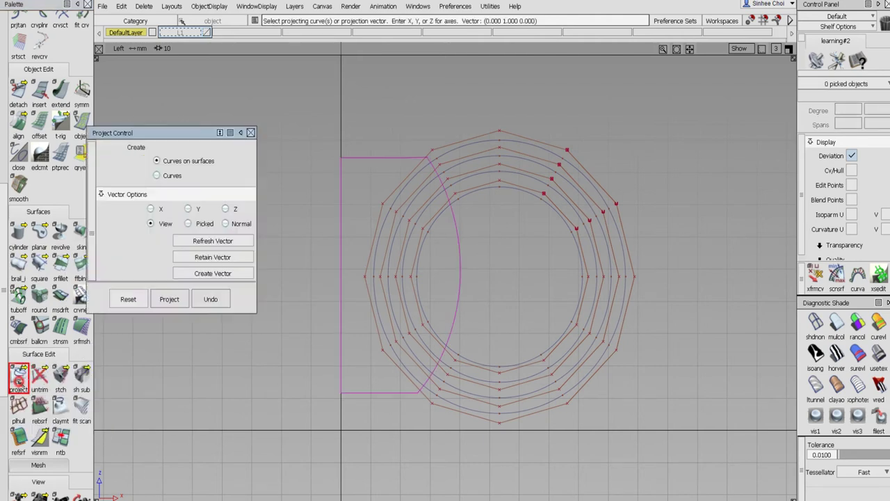
left_click(187, 209)
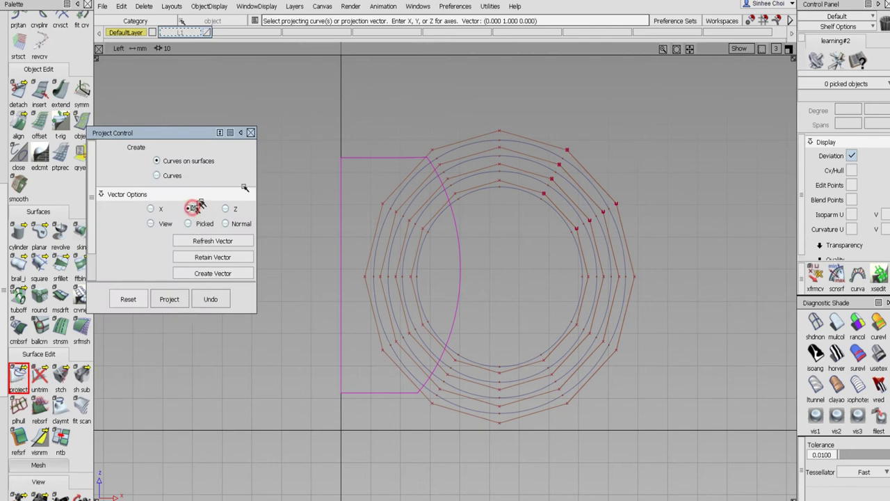
left_click_drag(514, 114, 591, 434)
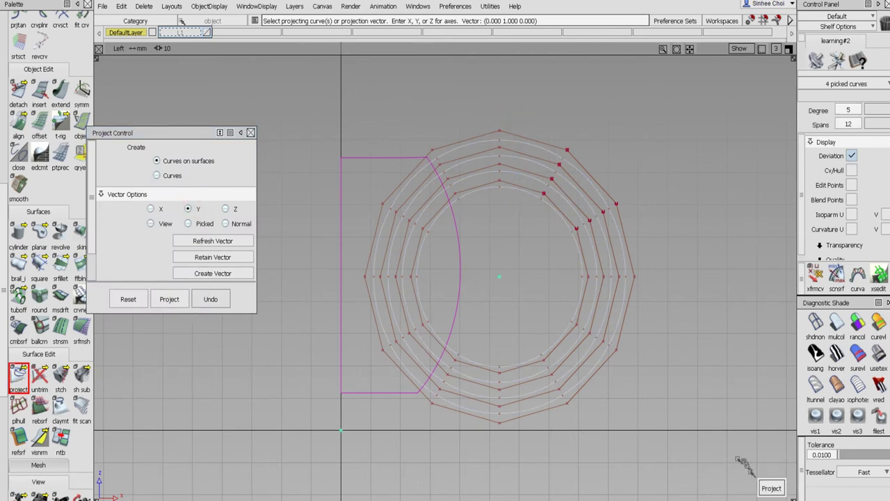
left_click(771, 486)
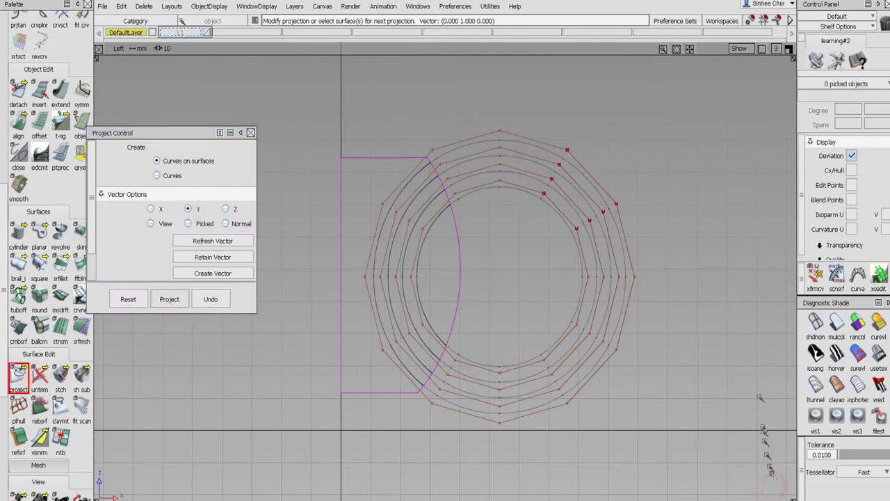
left_click(251, 132)
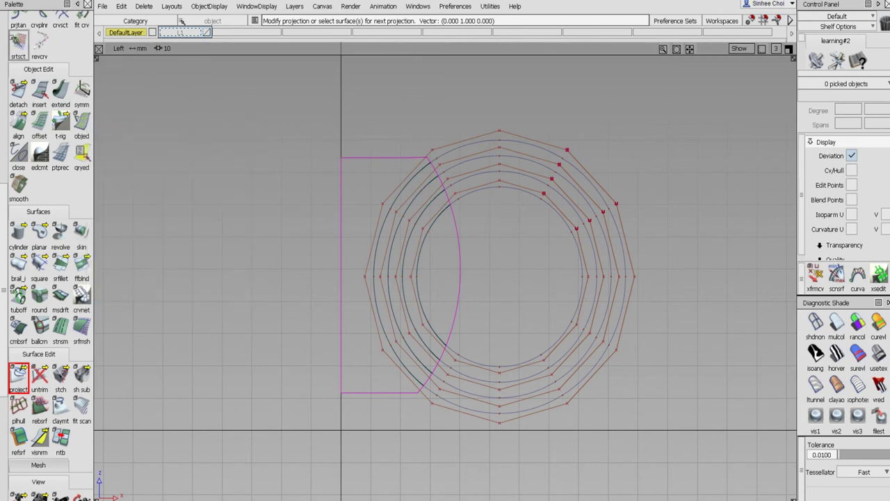
Select the four concentric circles used for the projection and hide them.
scroll(7, 32, "up", 10)
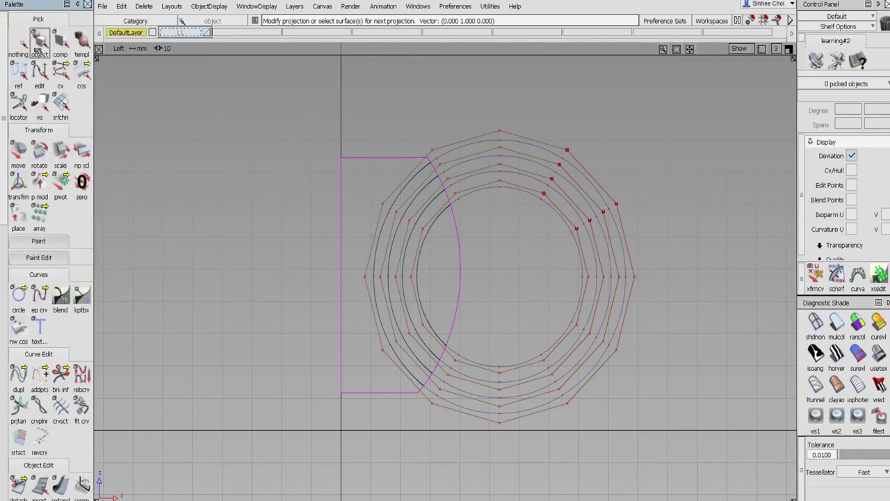
left_click(40, 47)
left_click_drag(550, 120, 571, 258)
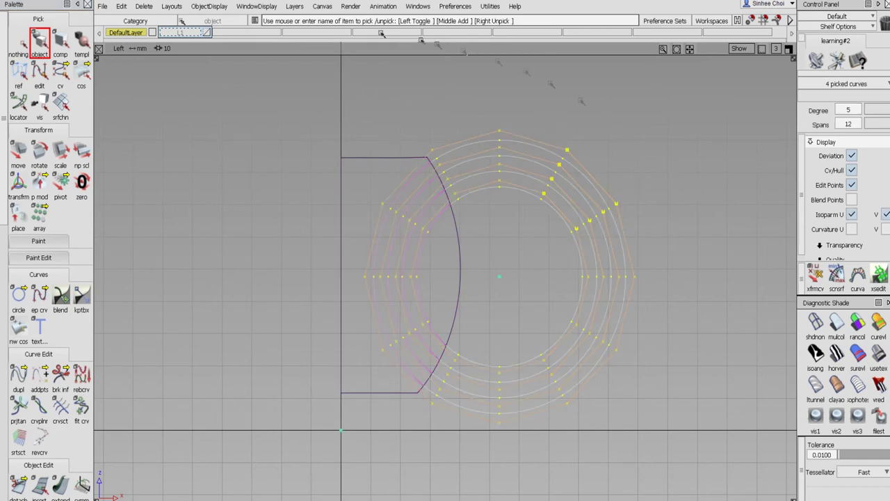
left_click(208, 6)
left_click(218, 35)
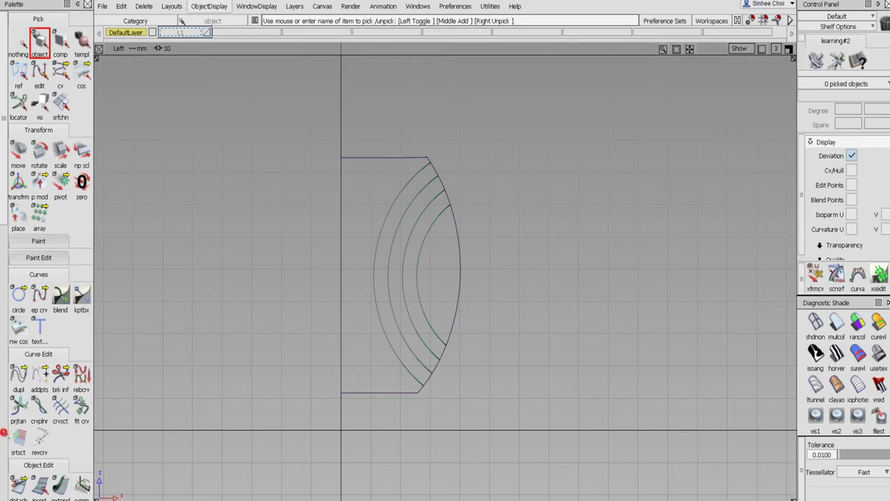
Trim the body surface with Divide, marking the outer region, the middle ring between the projected curves and the innermost region.
scroll(4, 433, "down", 10)
left_click(40, 136)
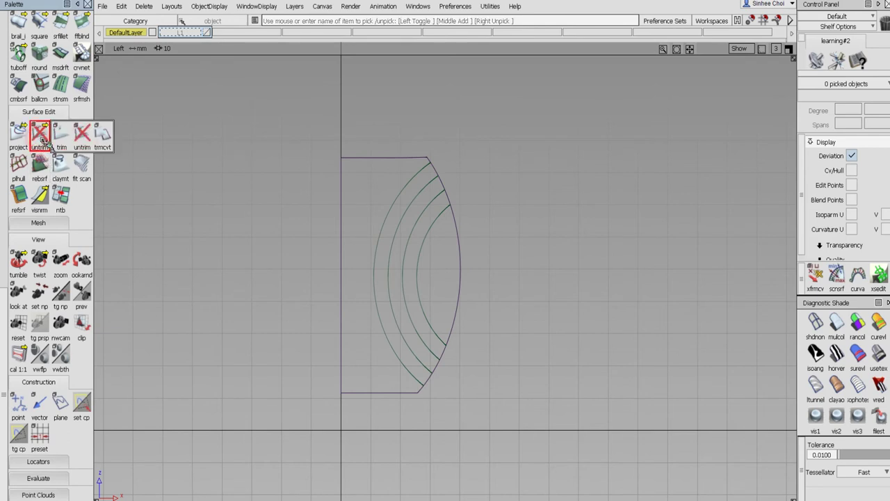
left_click(60, 137)
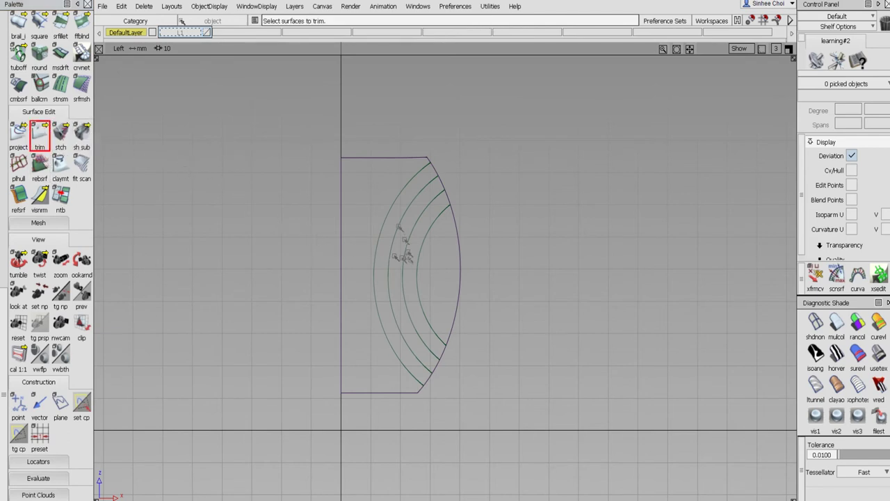
left_click(368, 187)
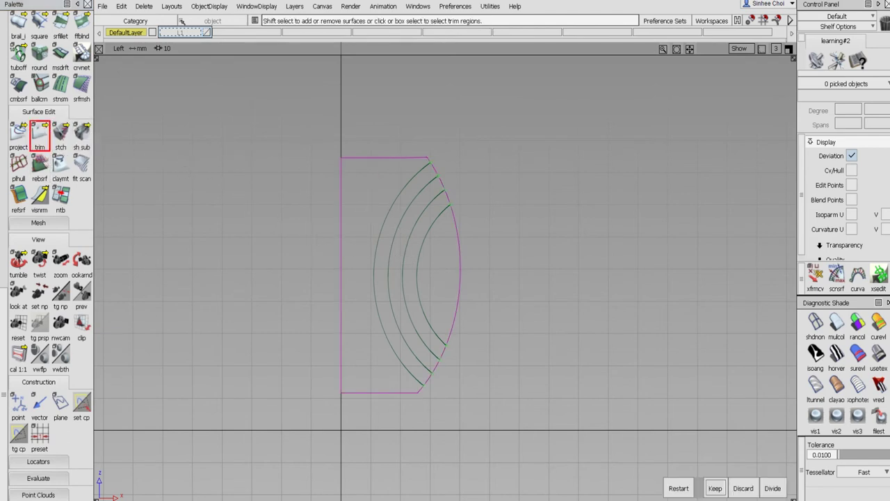
left_click(362, 203)
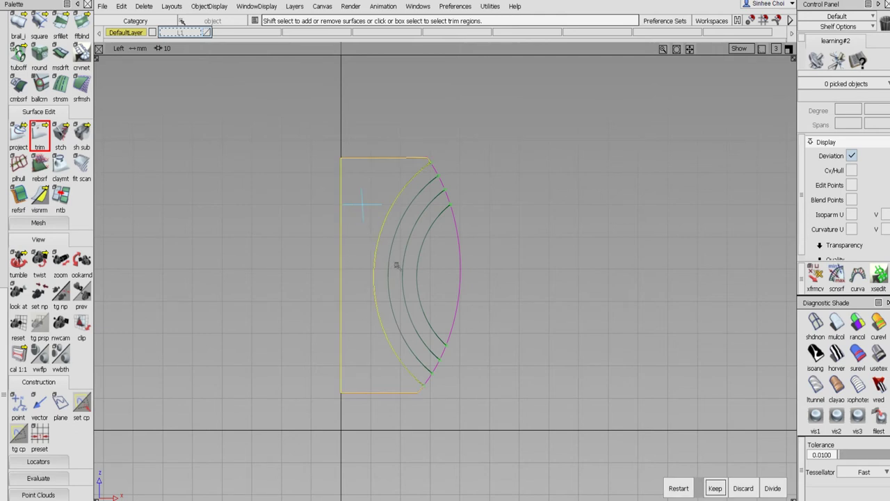
left_click(395, 264)
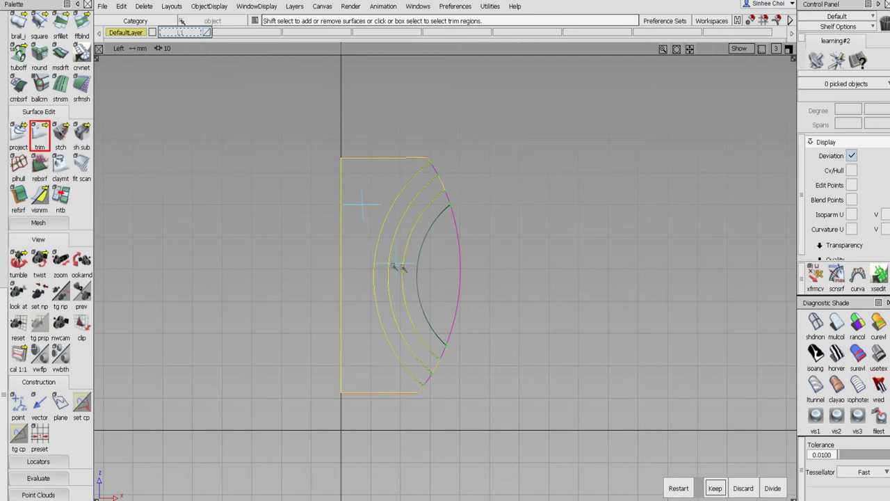
left_click(439, 278)
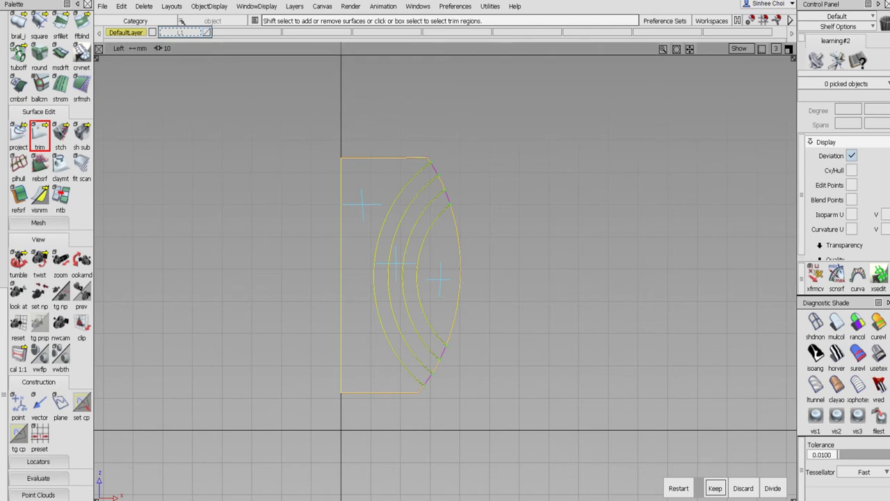
left_click(773, 488)
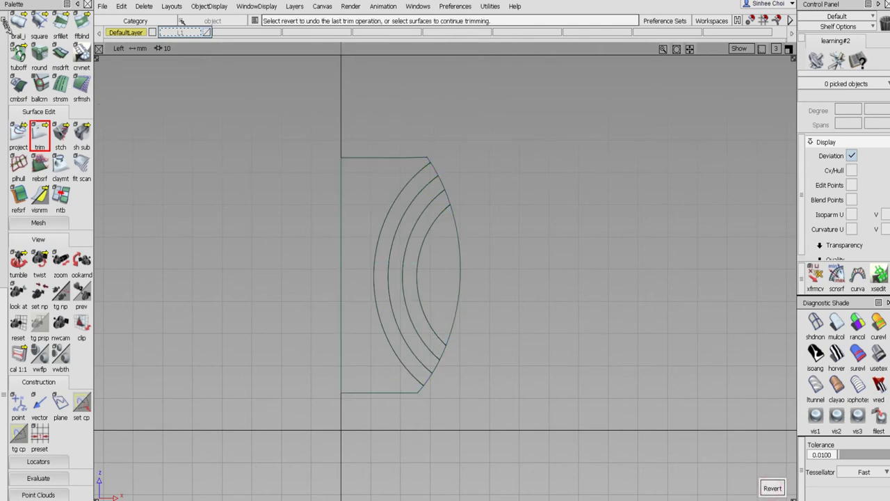
Select the trimmed surface made of the two alternating ring bands, leaving the rest of the body unselected.
scroll(5, 29, "up", 5)
left_click(40, 43)
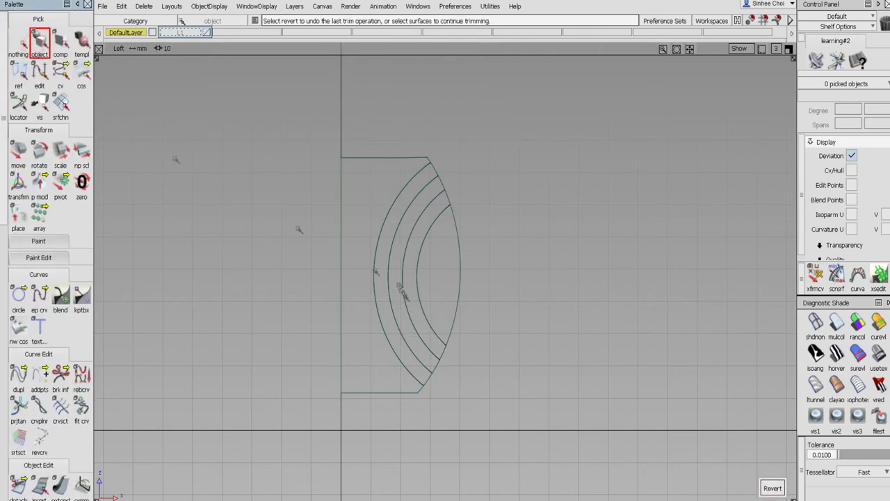
left_click(380, 273)
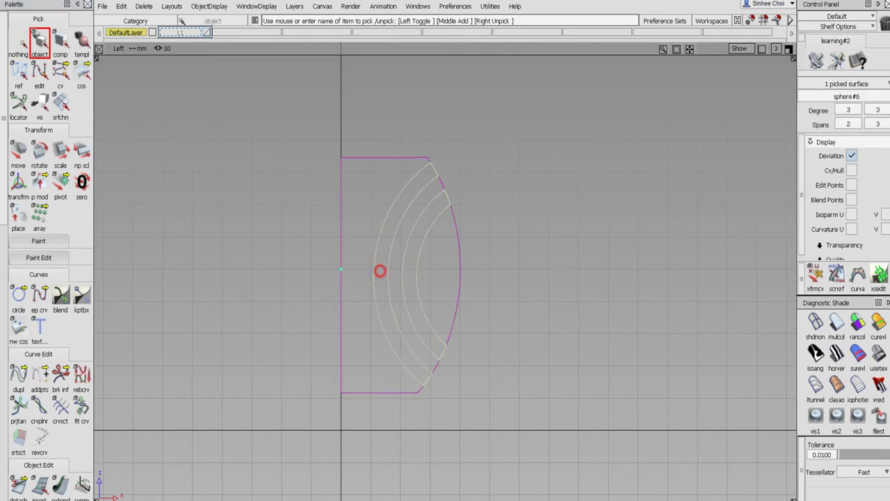
left_click(380, 271)
left_click(358, 272)
left_click(361, 272)
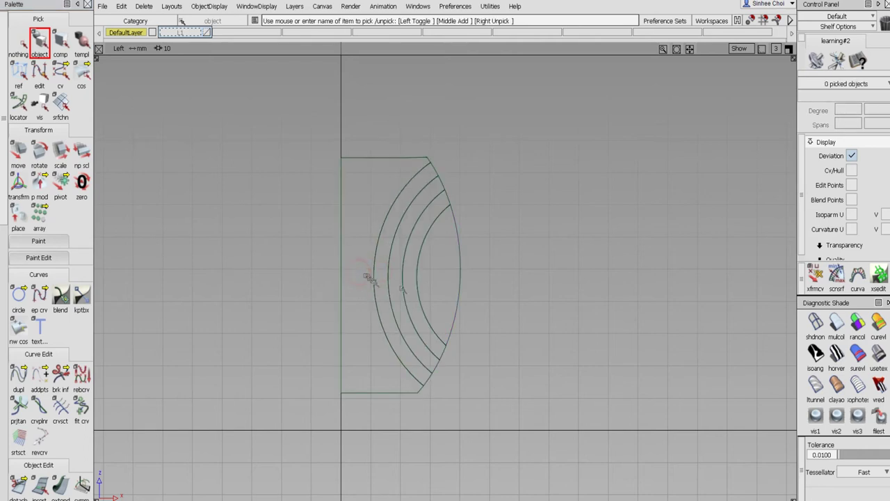
left_click(427, 293)
left_click(420, 292)
left_click(396, 295)
left_click(397, 294)
left_click(390, 232)
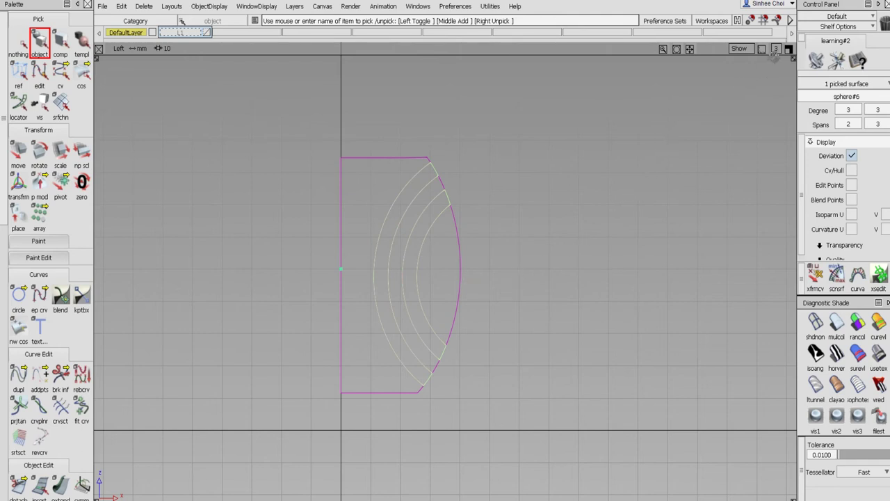
Shade the model with the vis1 visual state and prepare a non-proportional scale of the ring bands in the Top view.
left_click(789, 48)
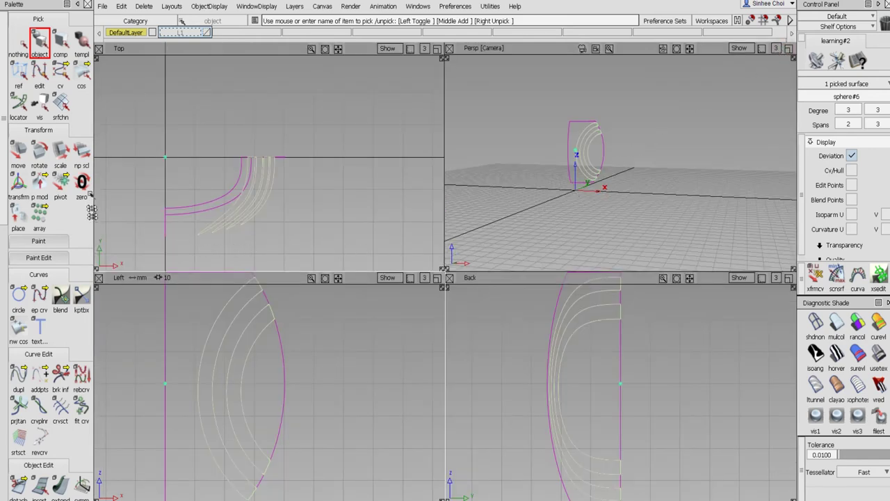
left_click(82, 154)
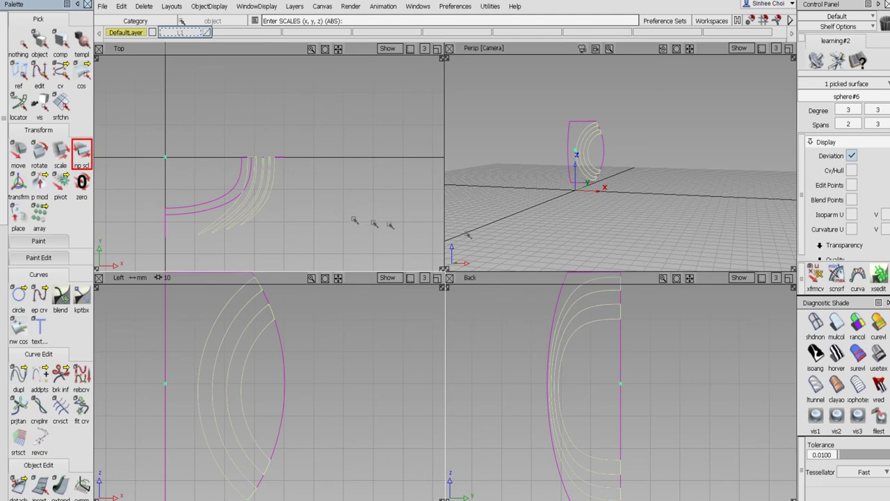
left_click(836, 384)
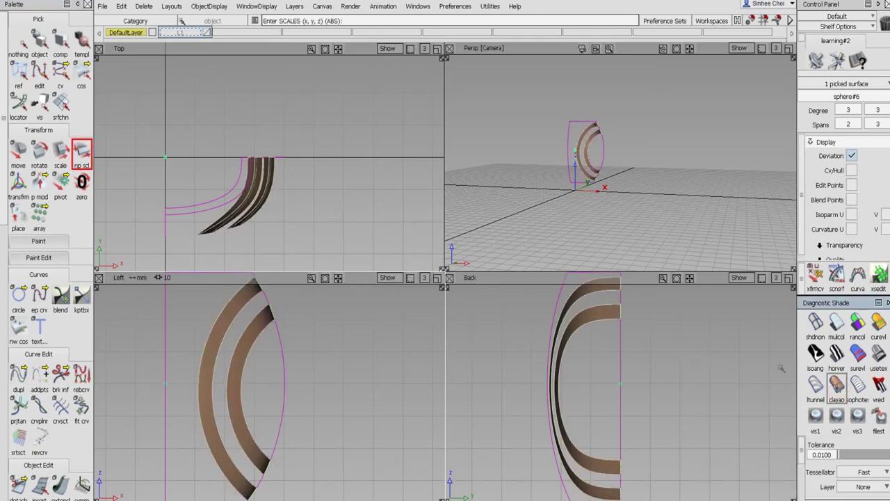
left_click(815, 415)
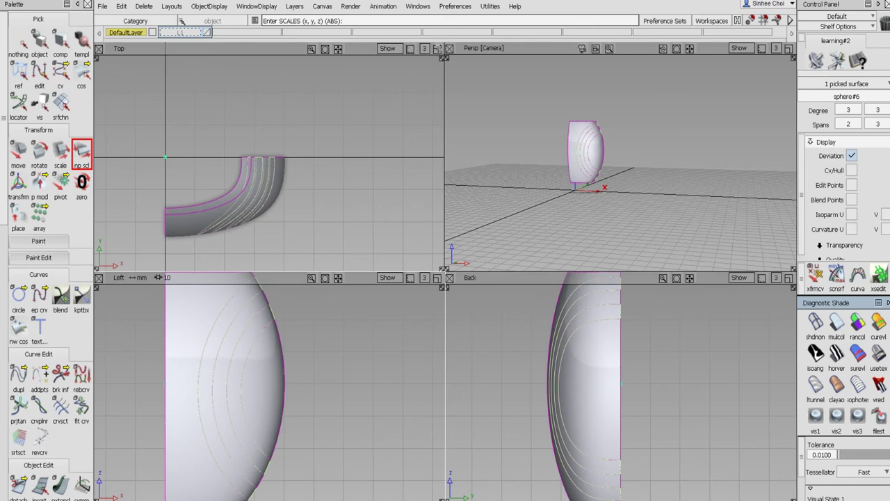
left_click(437, 48)
right_click_drag(544, 213, 582, 137, "alt+shift")
middle_click_drag(585, 193, 497, 138, "alt+shift")
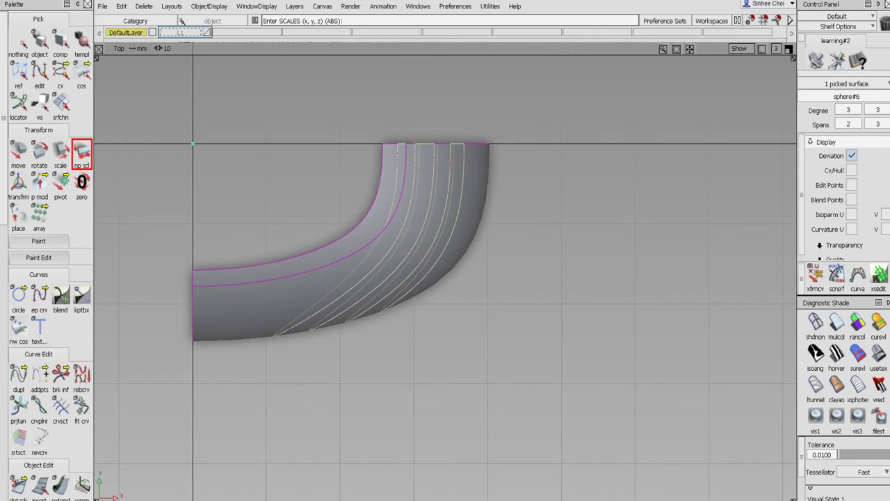
Try to scale the ring bands slightly outward along Y, and undo the last scaling.
middle_click_drag(570, 264, 563, 252)
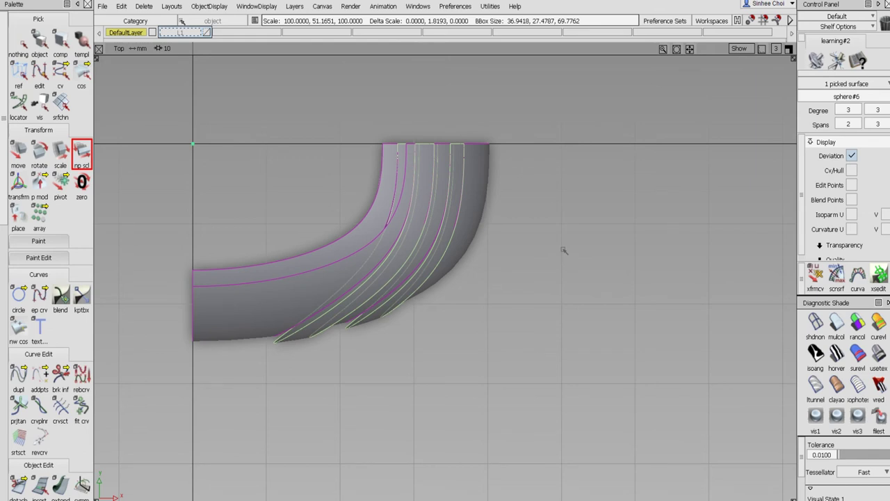
middle_click_drag(563, 251, 568, 255)
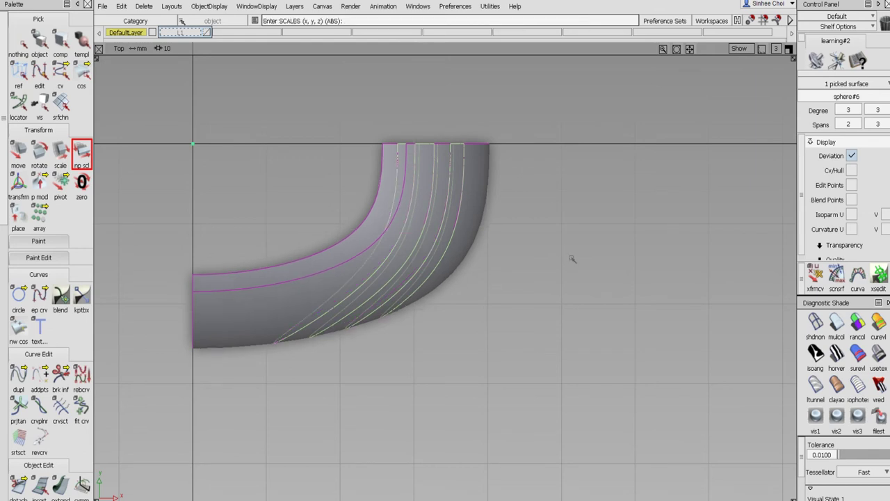
left_click(121, 6)
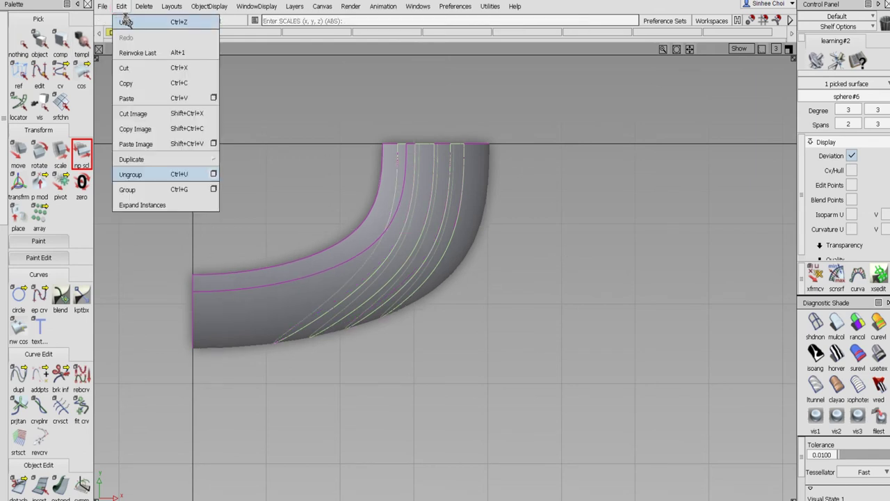
left_click(135, 20)
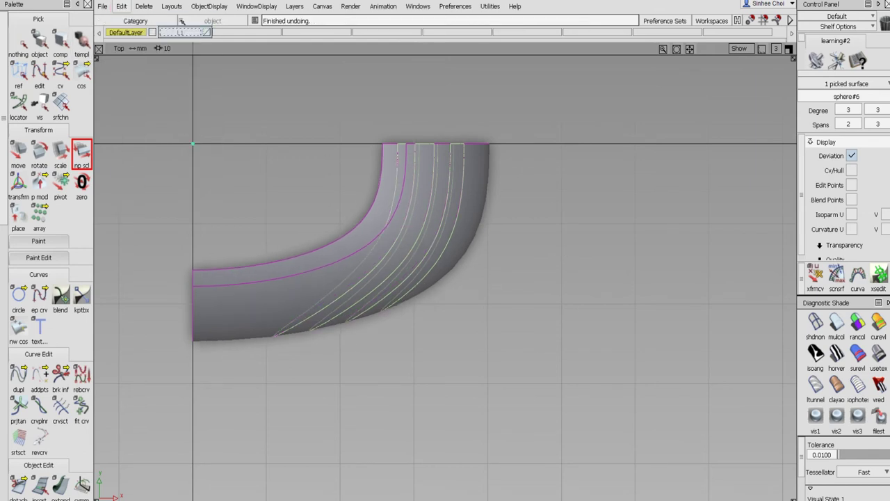
Delete the construction history of the selected ring bands.
left_click(144, 6)
left_click(183, 37)
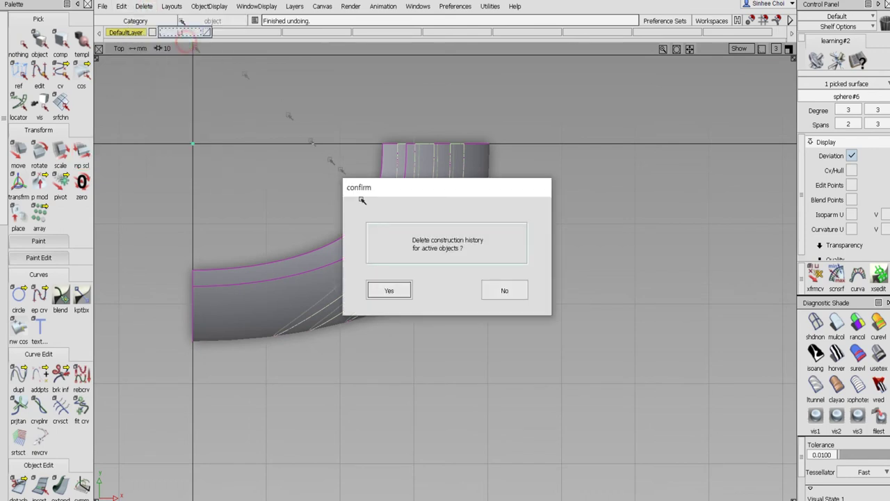
left_click(390, 288)
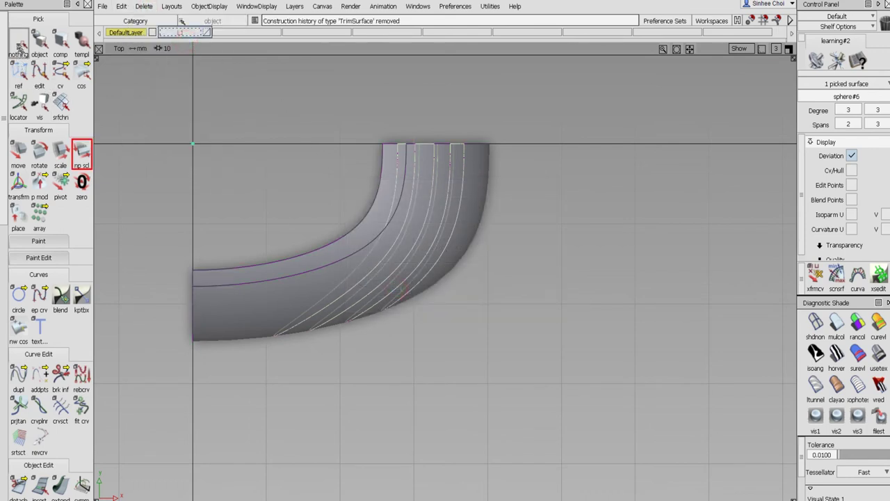
left_click(18, 42)
Scale the ring bands non-proportionally along Y so they stand slightly proud of the body surface.
left_click(78, 157)
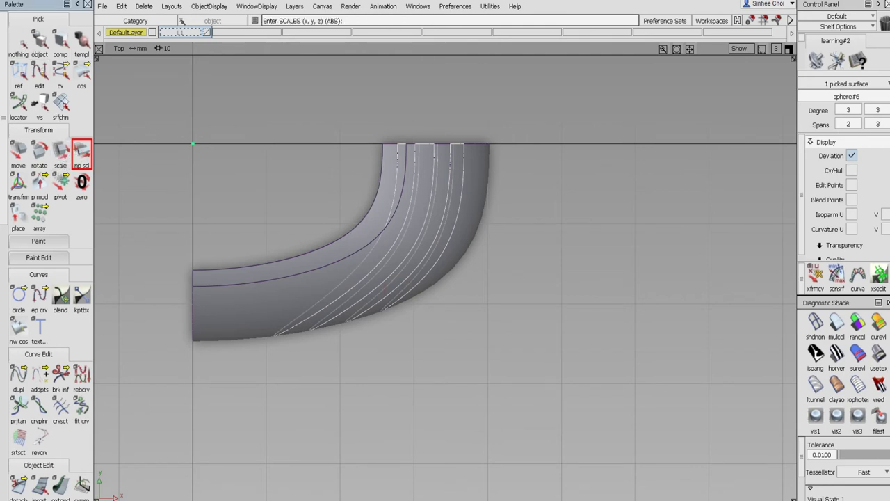
middle_click_drag(616, 290, 610, 276)
left_click_drag(609, 278, 610, 271)
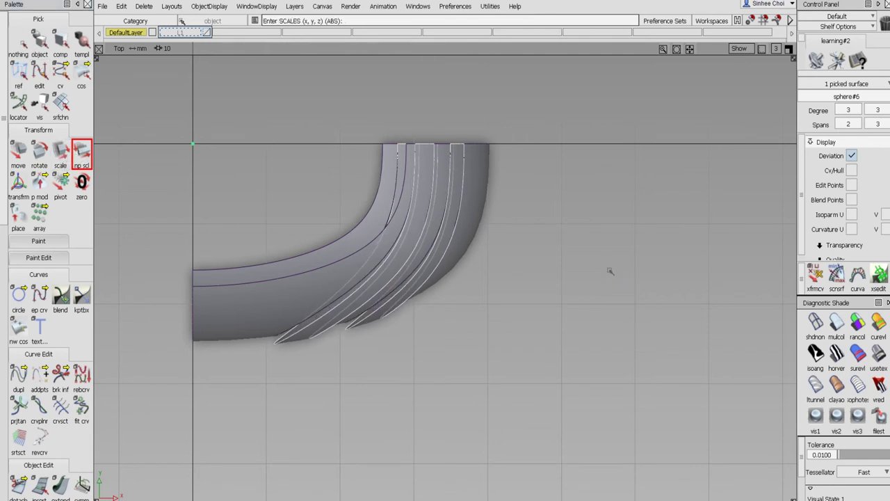
left_click(609, 269)
Inspect the raised bands in the perspective view, turn the shading off and clear the selection.
left_click(787, 49)
left_click(787, 49)
left_click_drag(536, 221, 723, 264, "alt+shift")
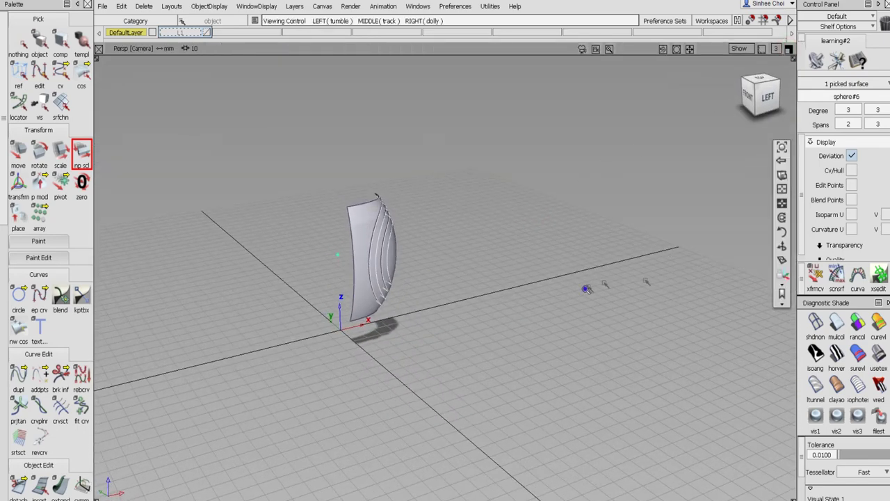
right_click_drag(586, 289, 586, 239, "alt+shift")
left_click_drag(586, 238, 606, 295, "alt+shift")
left_click(815, 321)
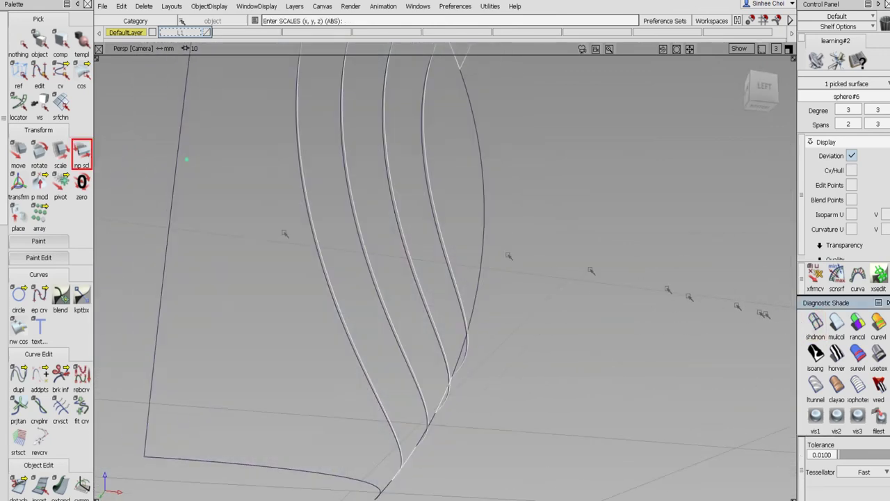
left_click(20, 45)
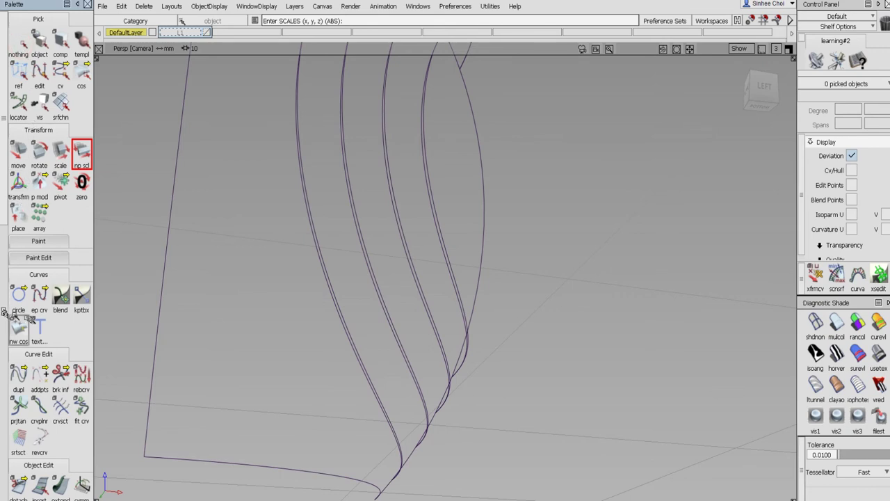
Create tubular offset curves with radius 1 on both surfaces meeting at the outermost ring edge.
scroll(34, 327, "down", 5)
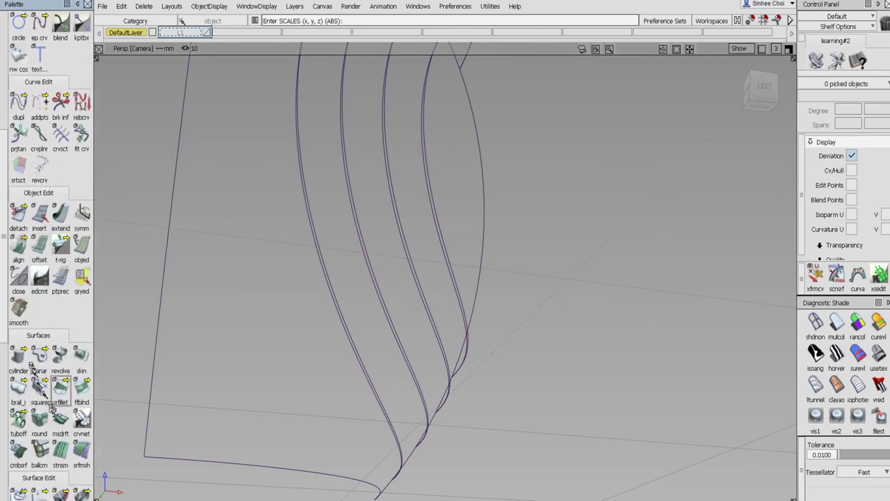
left_click(19, 417)
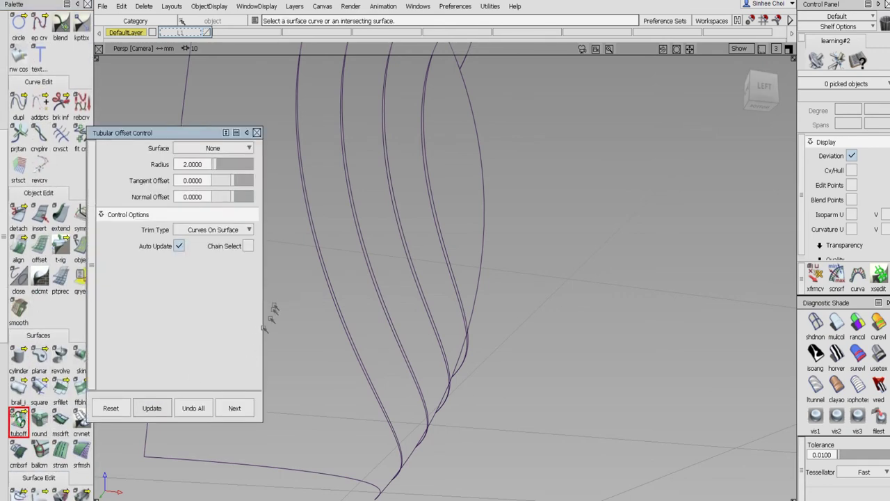
left_click(179, 165)
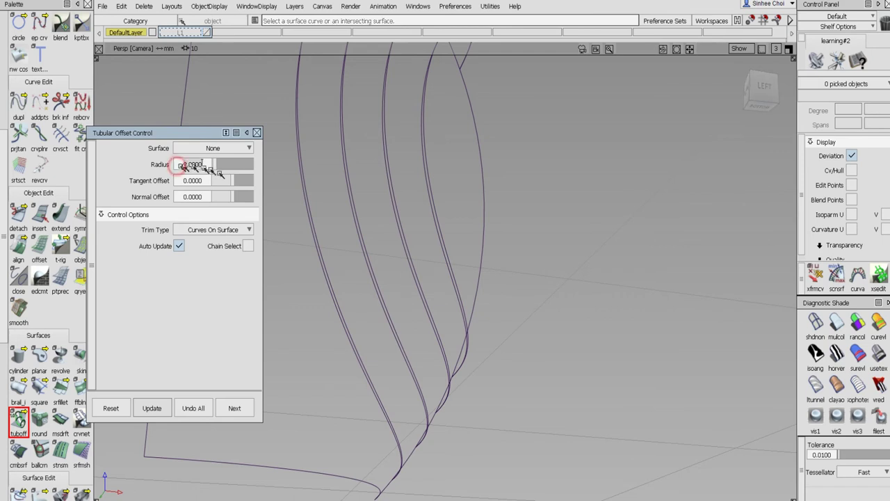
type("1")
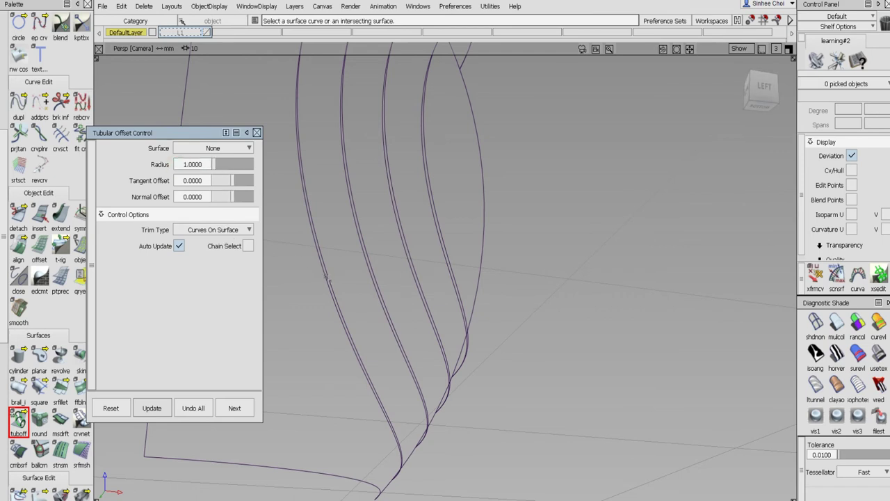
left_click(322, 273)
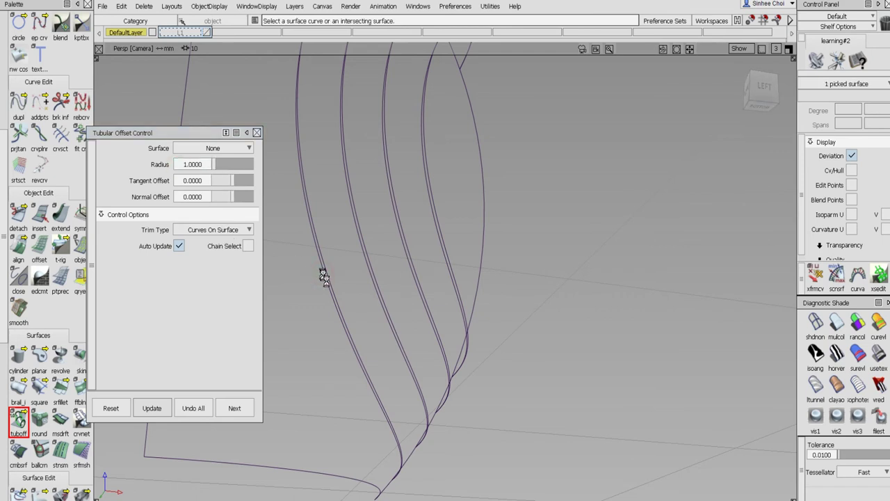
mouse_move(414, 389)
left_mouse_down("alt+shift")
mouse_move(445, 410)
mouse_move(377, 419)
mouse_move(463, 382)
mouse_move(465, 313)
mouse_move(529, 343)
mouse_move(511, 340)
left_mouse_up("alt+shift")
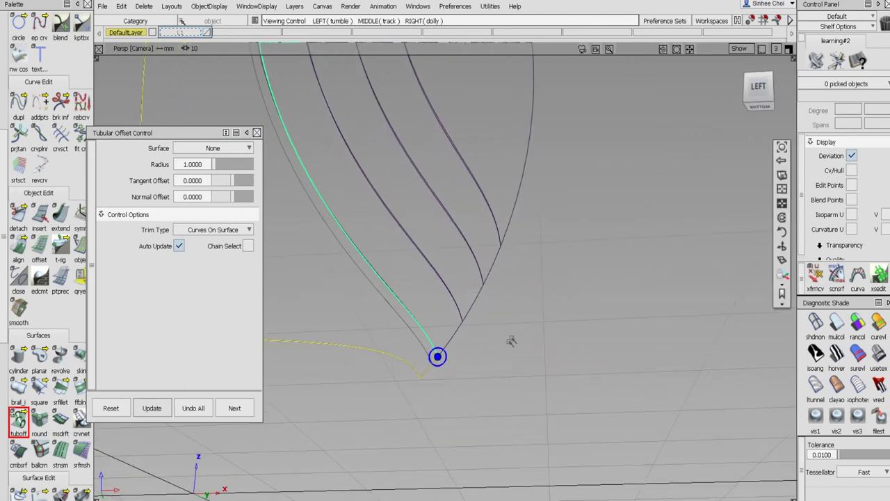
mouse_move(345, 381)
left_mouse_down("alt+shift")
mouse_move(354, 362)
mouse_move(407, 360)
left_mouse_up("alt+shift")
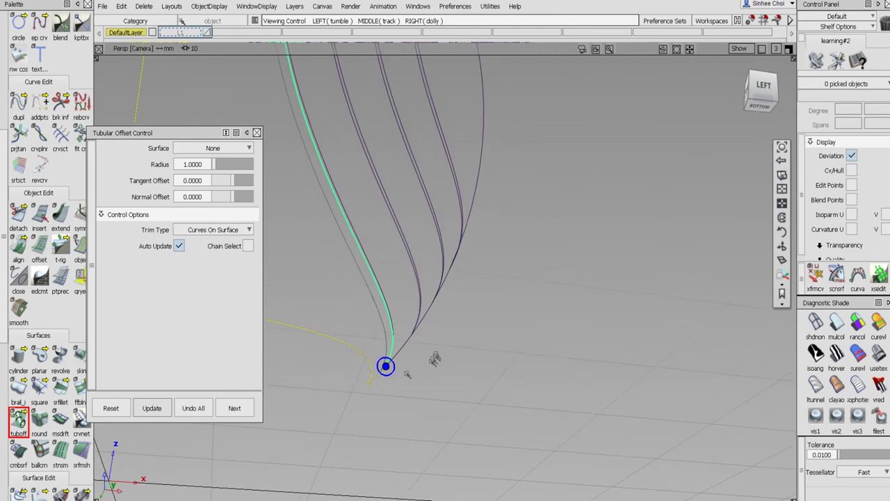
left_click(232, 408)
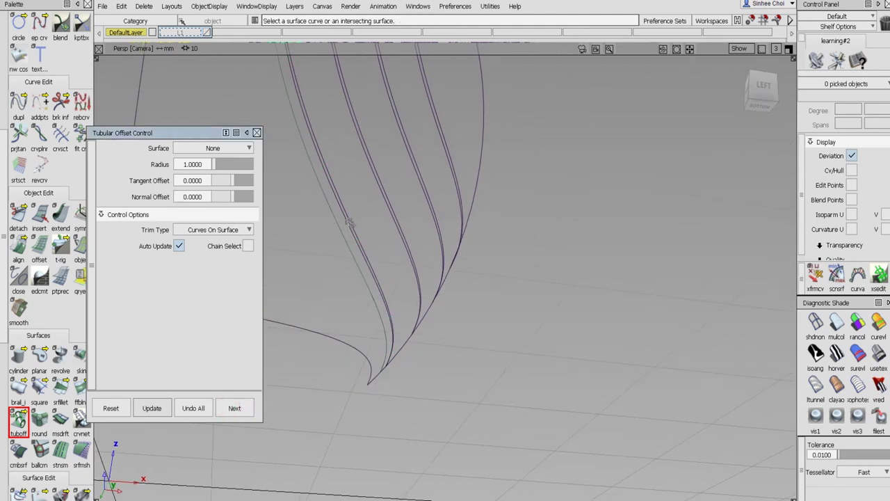
left_click(350, 219)
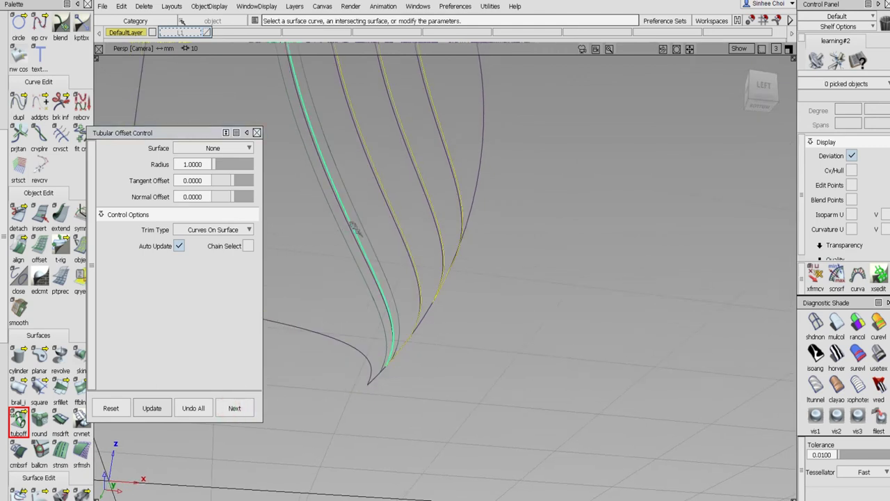
left_click(229, 407)
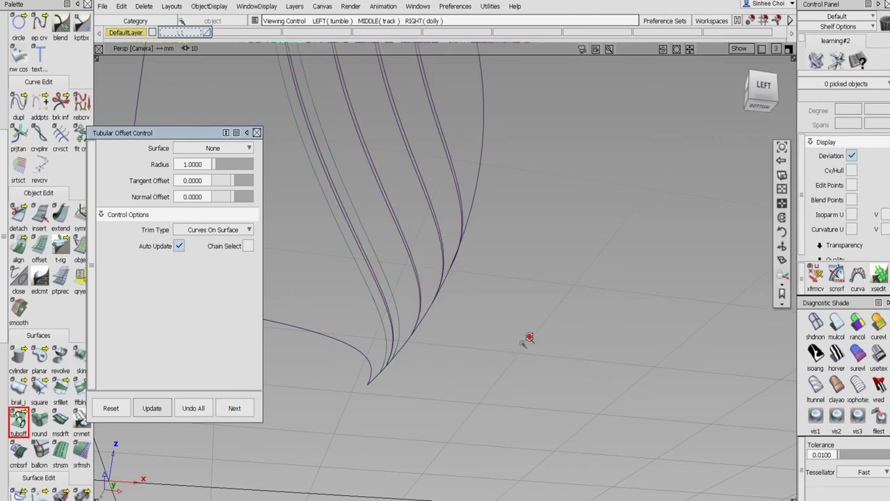
Create a tubular offset curve along the second ring edge, on the band just inside it.
left_click_drag(584, 340, 519, 325, "alt+shift")
left_click_drag(366, 168, 390, 229, "alt+shift")
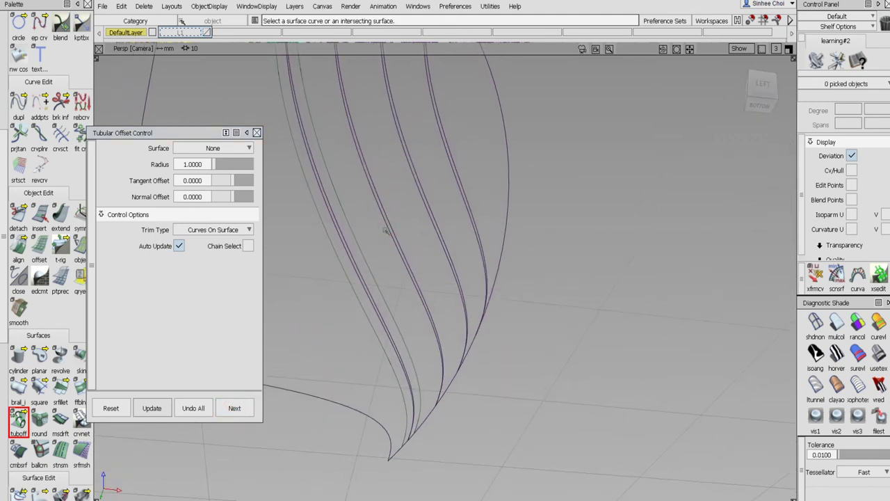
left_click(391, 242)
left_click_drag(415, 255, 320, 333, "alt+shift")
left_click(235, 409)
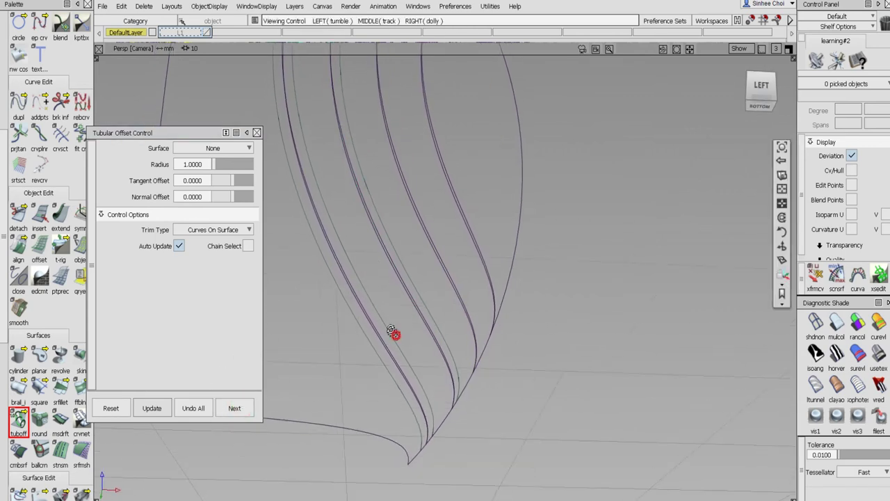
left_click_drag(396, 331, 367, 334, "alt+shift")
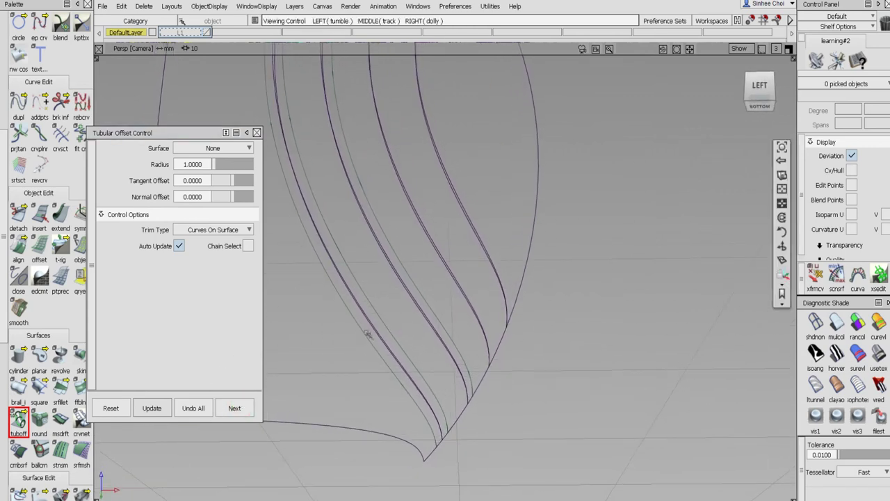
left_click(393, 268, "alt+shift")
right_click_drag(459, 310, 467, 265, "alt+shift")
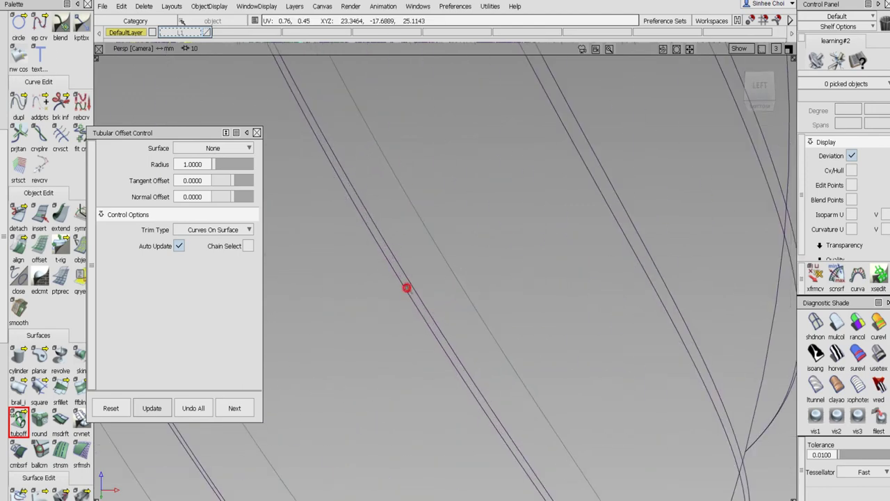
left_click(409, 296)
right_click_drag(455, 309, 409, 365, "alt+shift")
left_click_drag(407, 321, 395, 275, "alt+shift")
middle_click_drag(414, 331, 436, 404, "alt+shift")
left_click_drag(442, 346, 476, 471, "alt+shift")
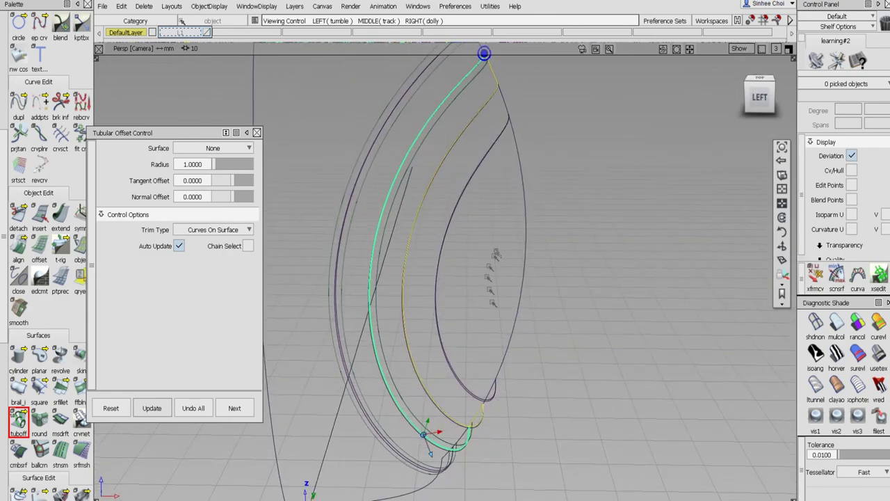
left_click_drag(495, 254, 367, 240, "alt+shift")
left_click(200, 411)
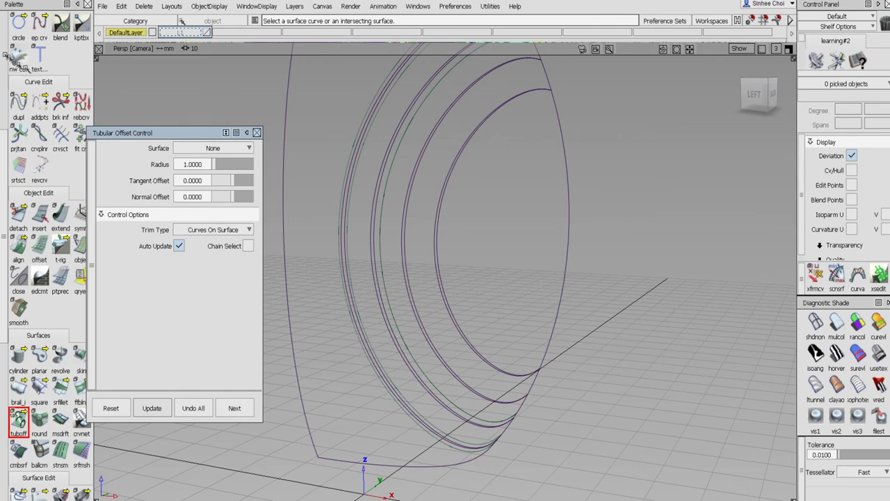
Pick the already offset band inside the second ring edge and turn it into a template.
scroll(8, 56, "up", 5)
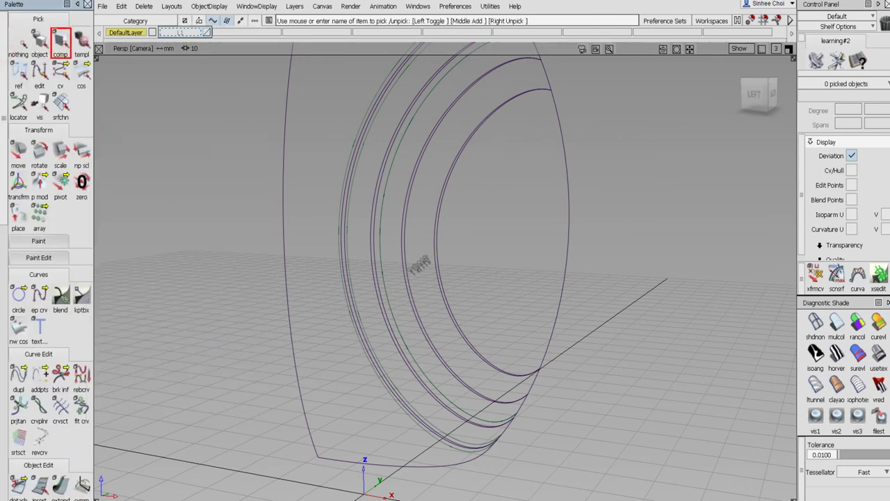
left_click(388, 264)
left_click(389, 264)
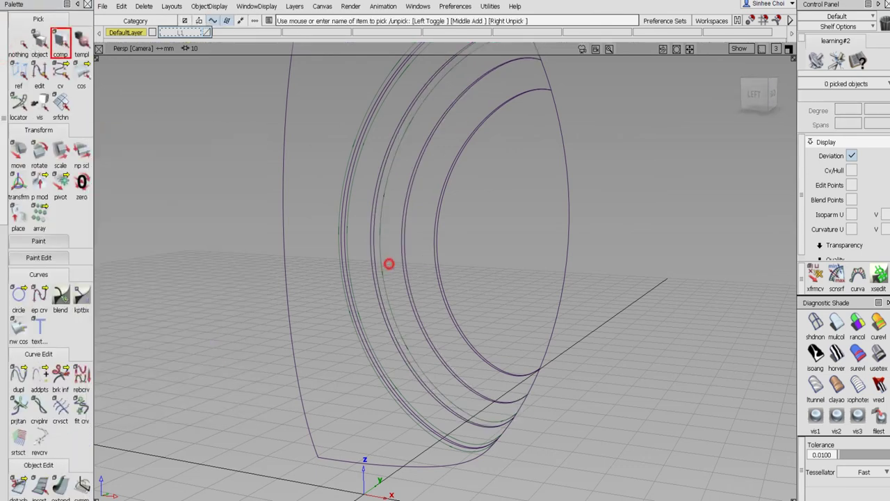
left_click(389, 264)
left_click(205, 7)
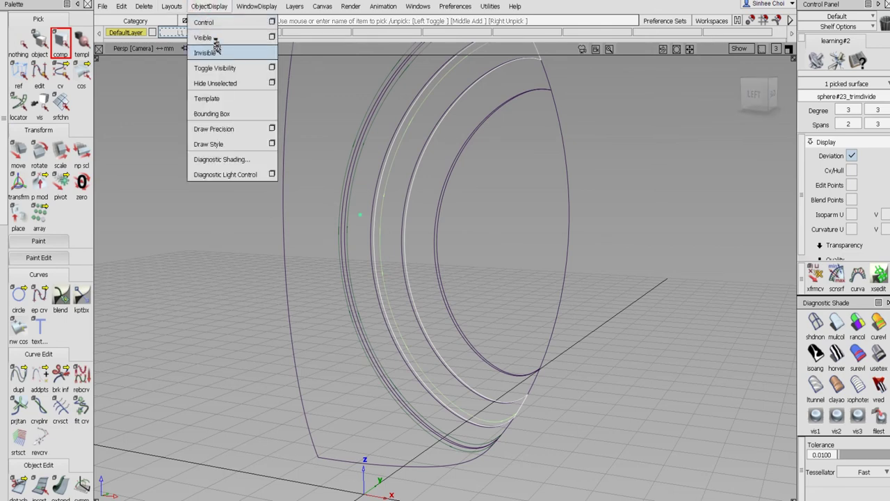
left_click(220, 99)
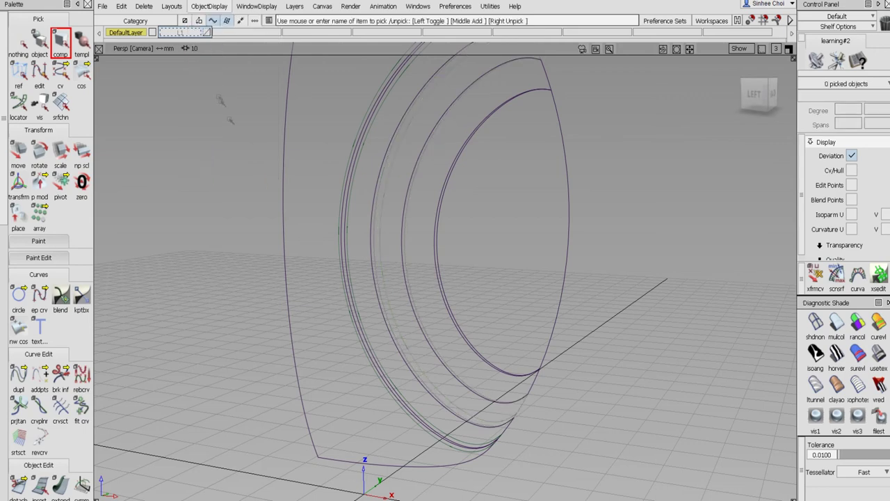
Create a tubular offset with radius 1 along the second ring edge on the raised band's side.
scroll(61, 425, "down", 4)
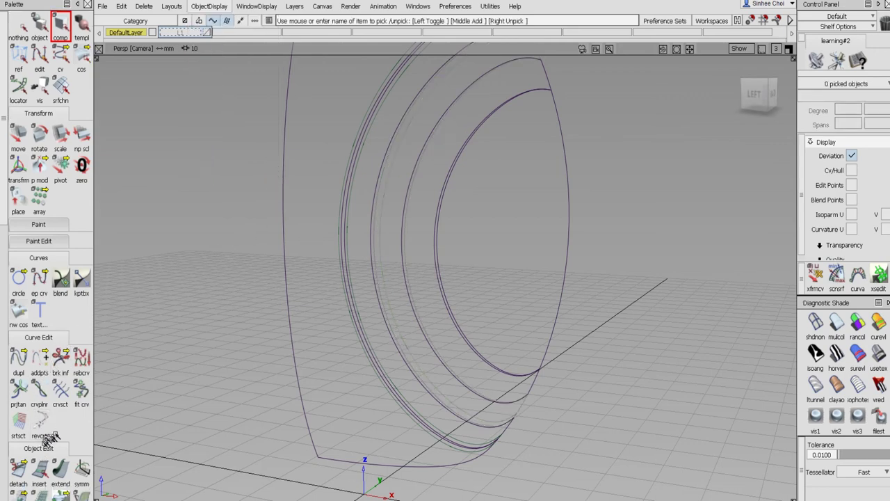
scroll(63, 427, "down", 3)
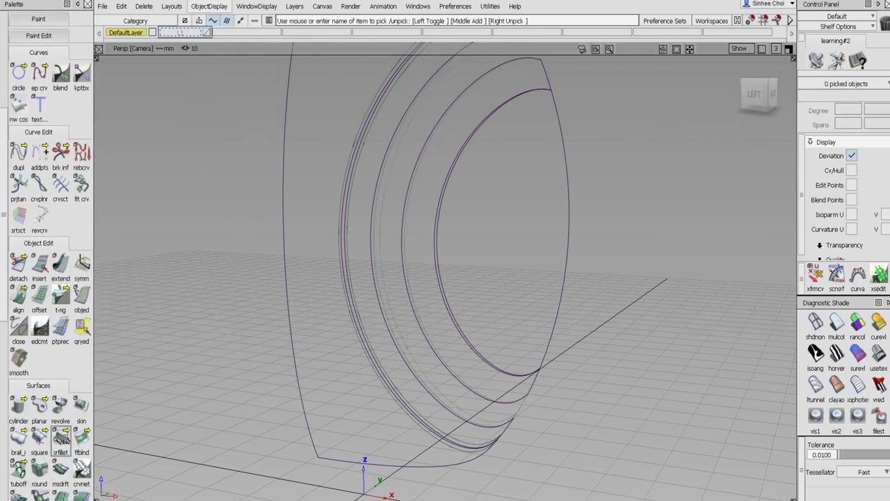
left_click(19, 472)
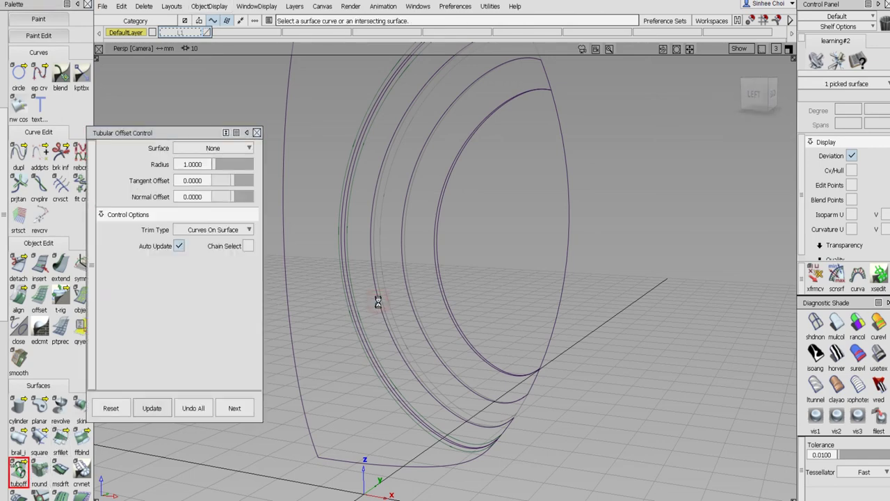
left_click(381, 307)
left_click(234, 407)
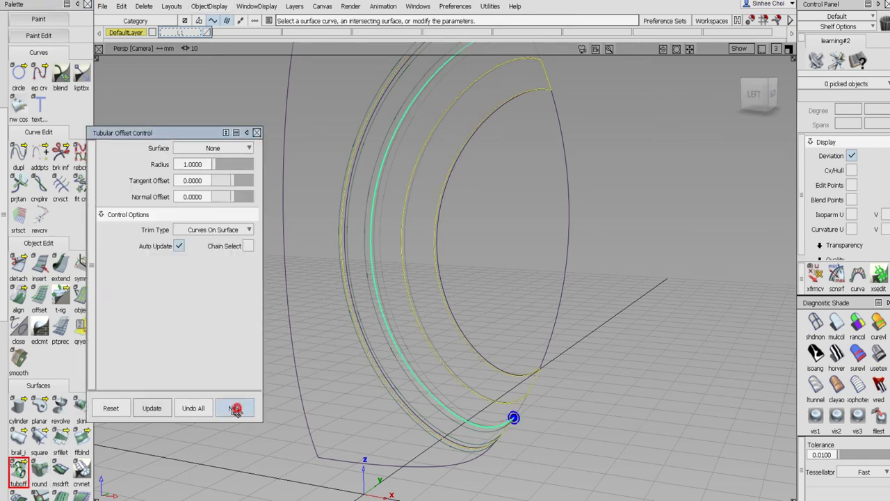
Create a tubular offset along the third ring edge, on the raised band inside it.
left_click_drag(427, 359, 426, 319, "alt+shift")
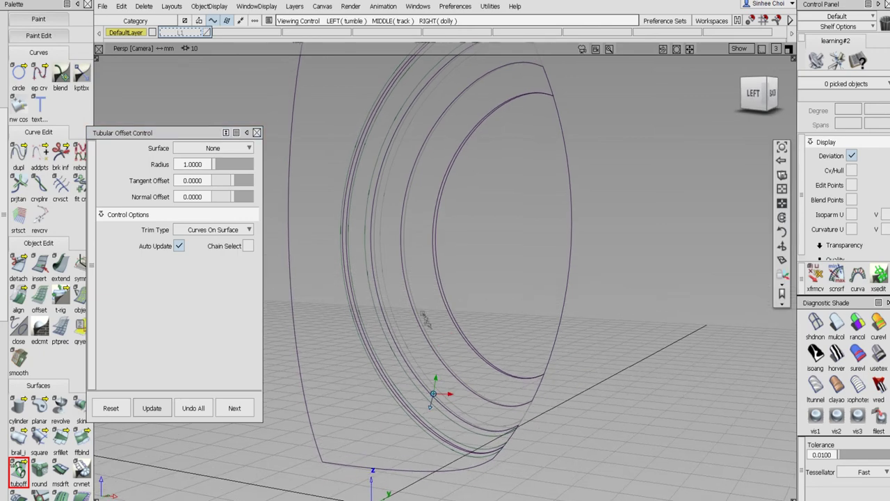
left_click(409, 303)
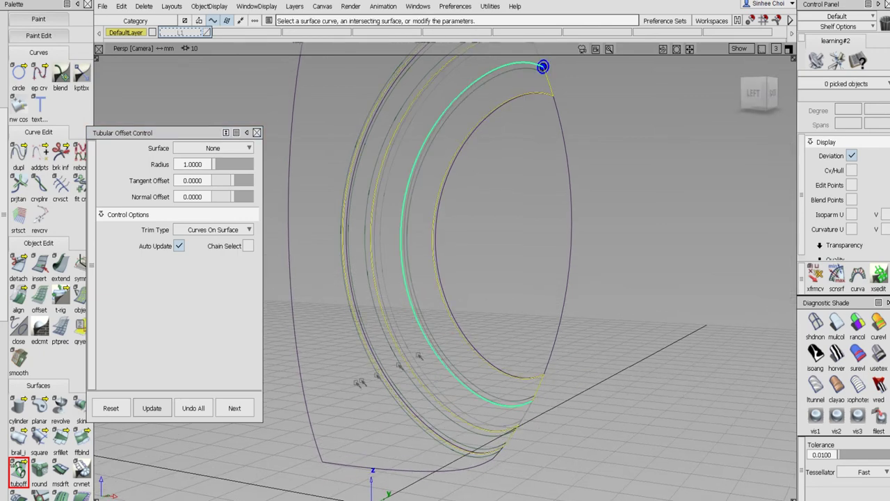
left_click_drag(358, 382, 424, 354, "alt+shift")
left_click(234, 408)
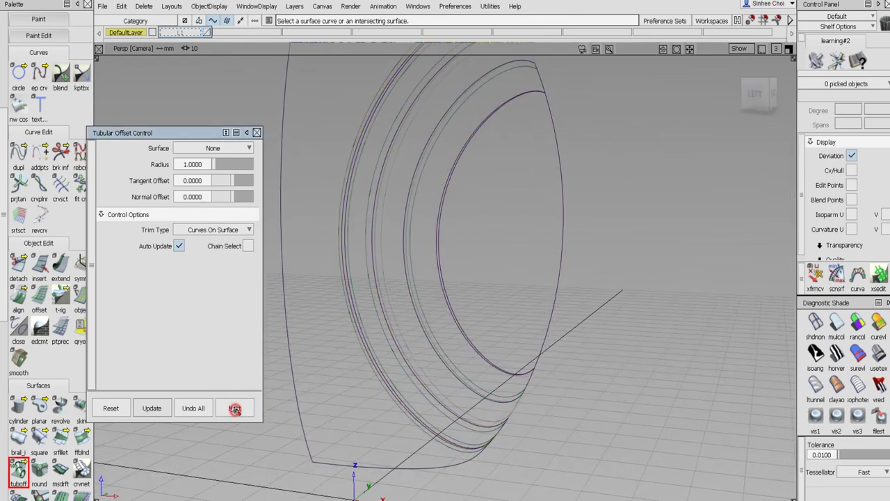
Create tubular offset curves along the innermost ring edge, on both the raised band and the central disc surface.
left_click_drag(544, 185, 469, 234, "alt+shift")
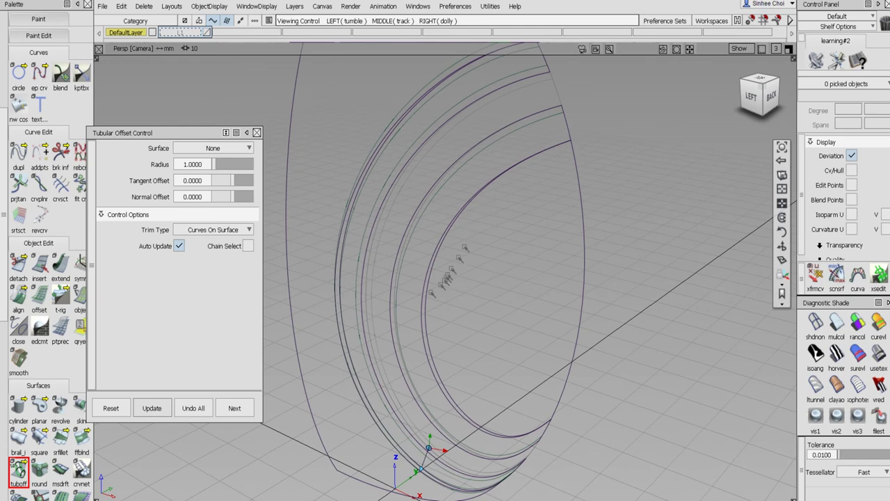
left_click_drag(427, 281, 501, 265, "alt+shift")
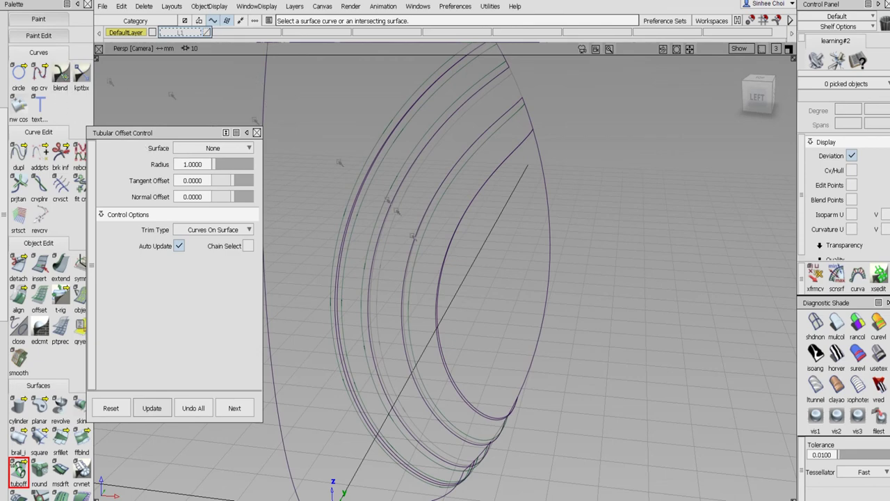
mouse_move(437, 347)
left_mouse_down("alt+shift")
mouse_move(455, 394)
mouse_move(442, 362)
left_mouse_up("alt+shift")
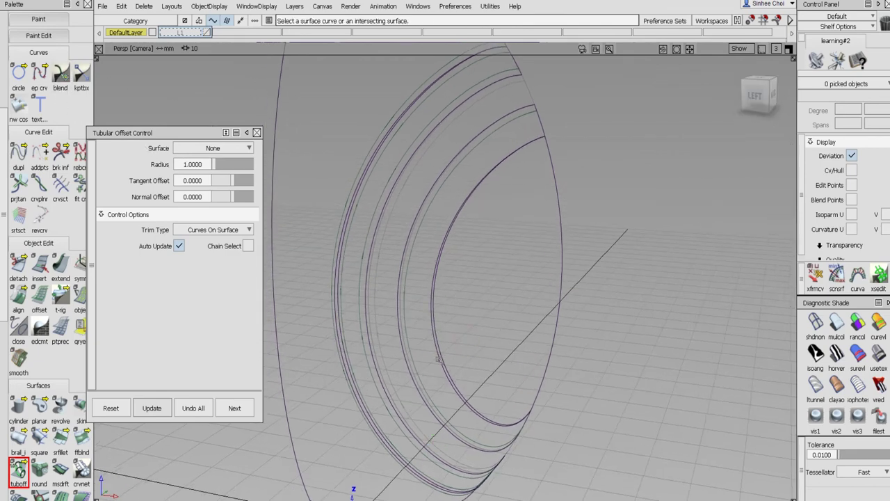
left_click(437, 359)
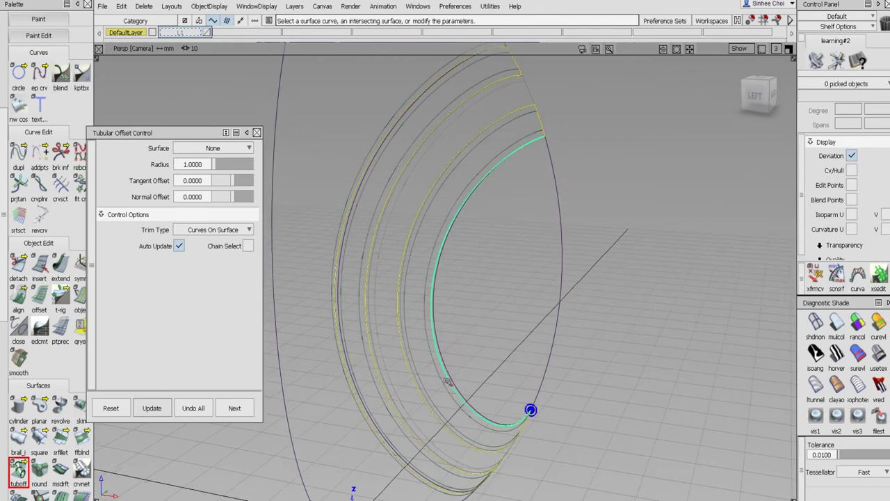
left_click(236, 408)
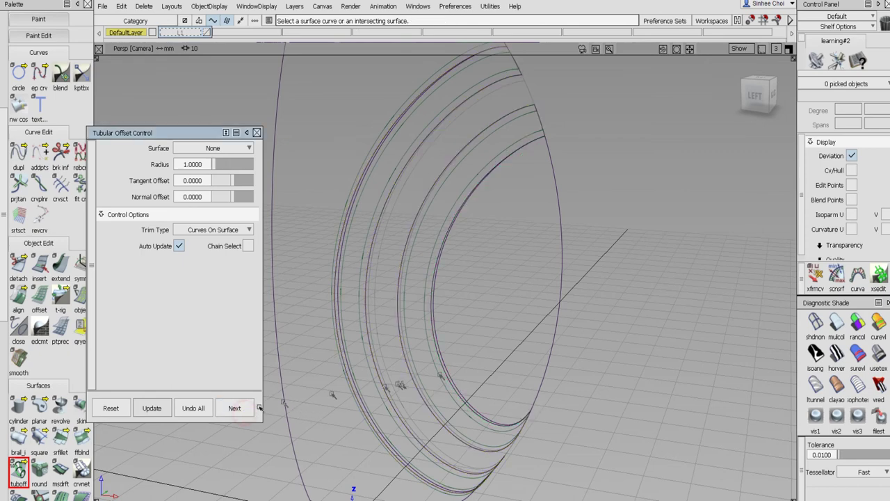
left_click(450, 366)
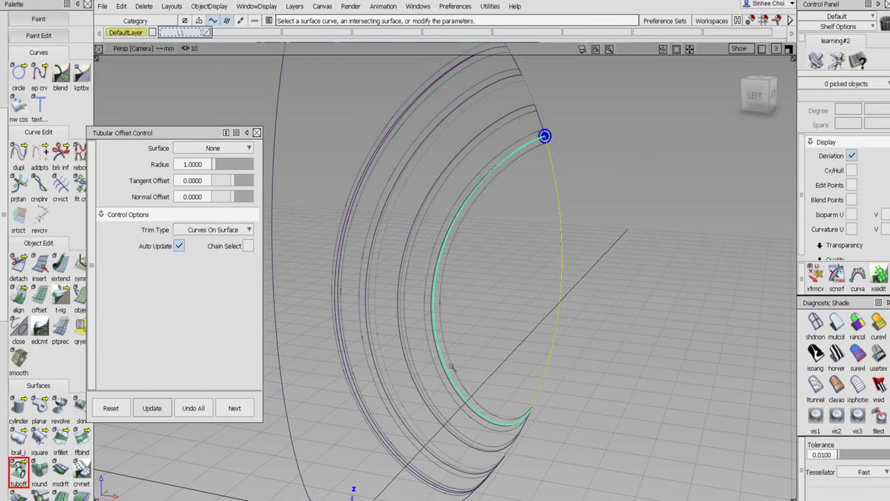
left_click(237, 408)
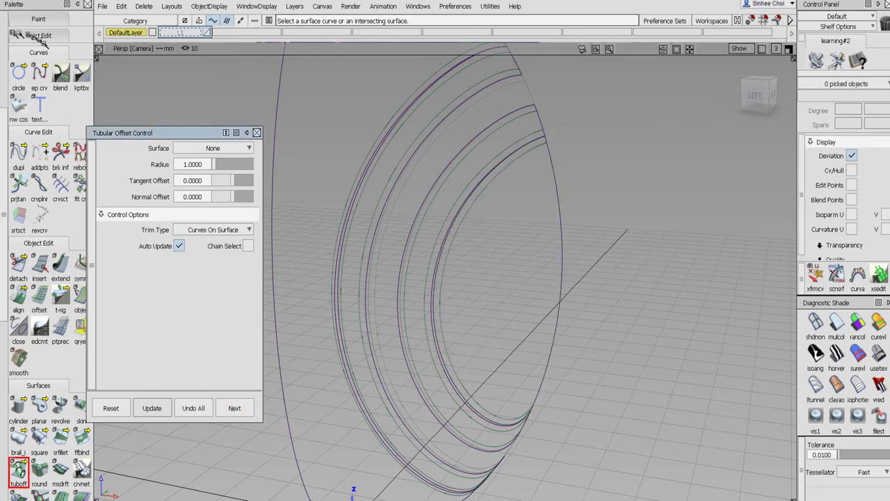
Pick the templated band between the second and third ring edges and turn its template state off.
scroll(4, 32, "up", 5)
left_click(81, 39)
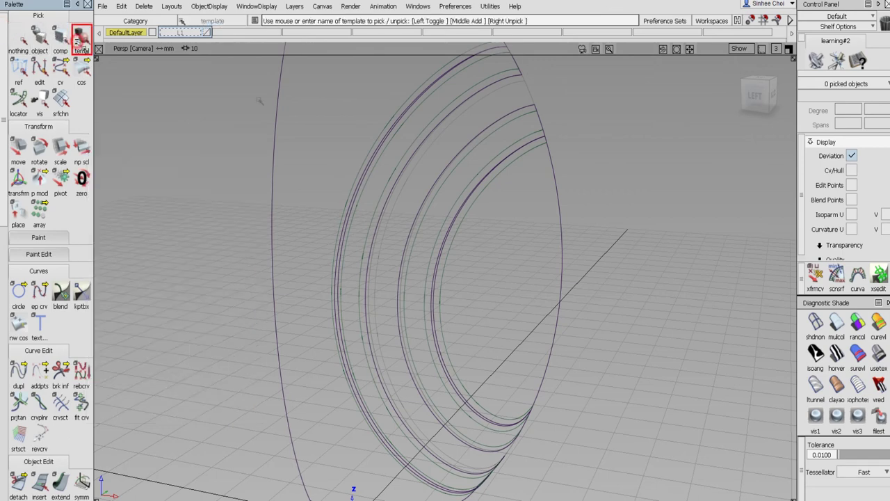
left_click(464, 215)
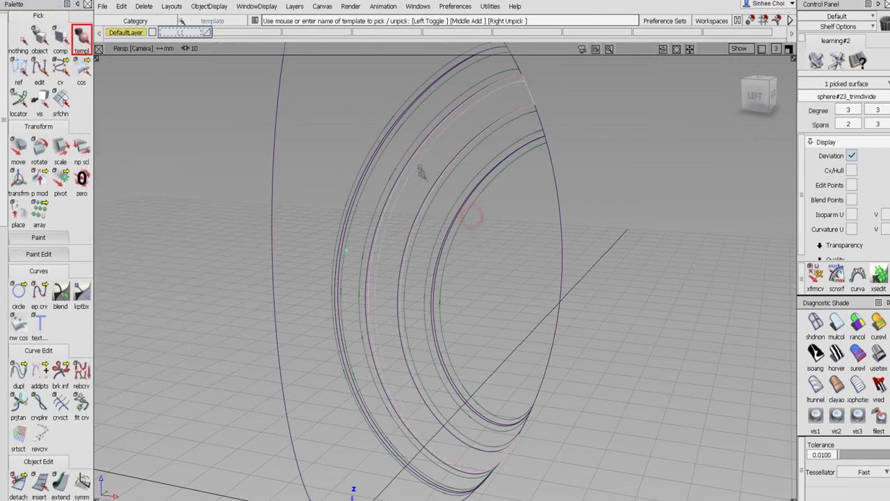
left_click_drag(487, 230, 292, 122)
left_click(251, 6)
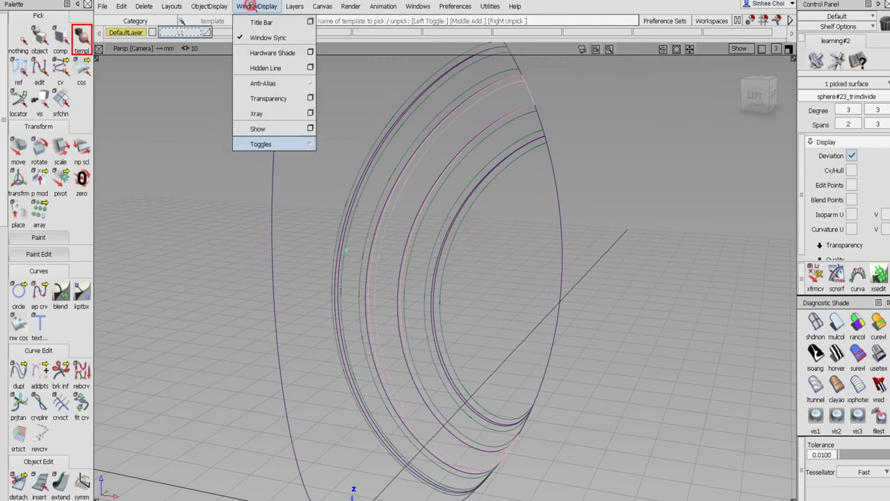
left_click(217, 83)
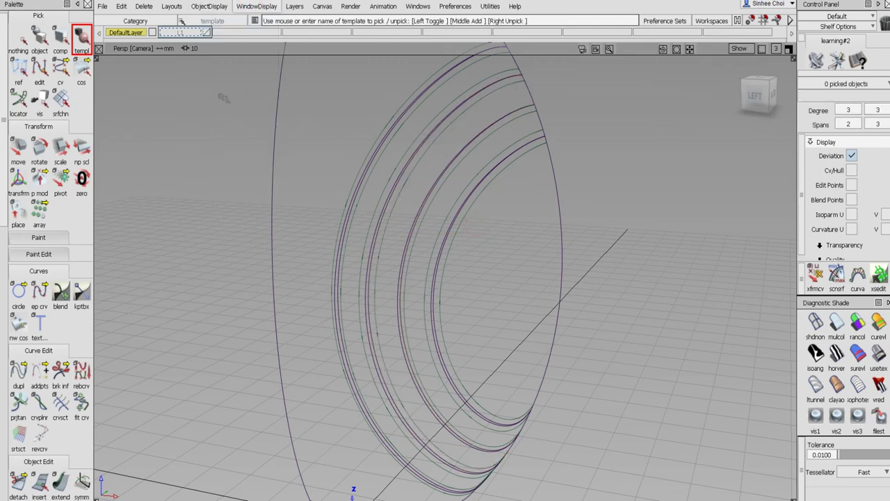
scroll(28, 438, "down", 3)
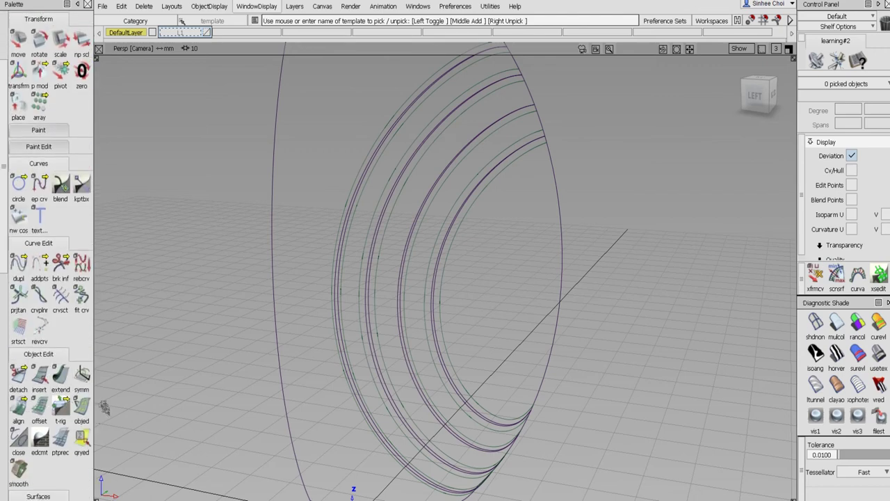
scroll(88, 416, "down", 4)
left_click(18, 436)
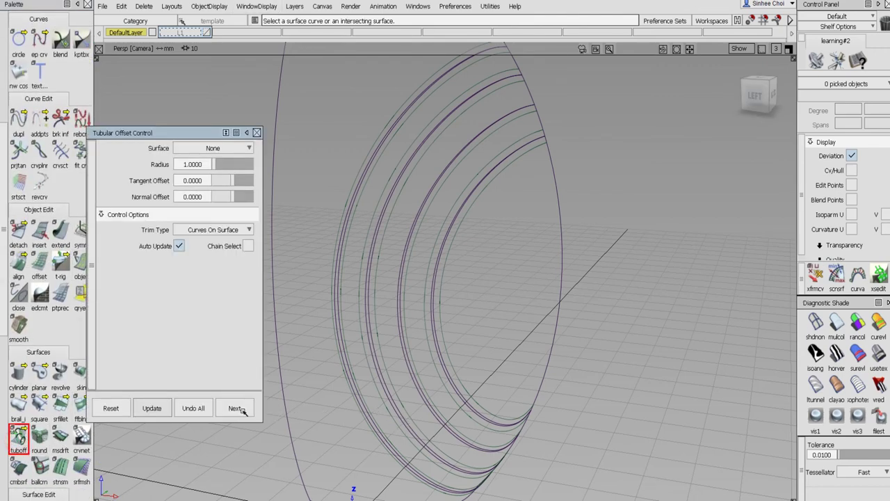
key("alt+shift")
left_click(416, 373, "alt+shift")
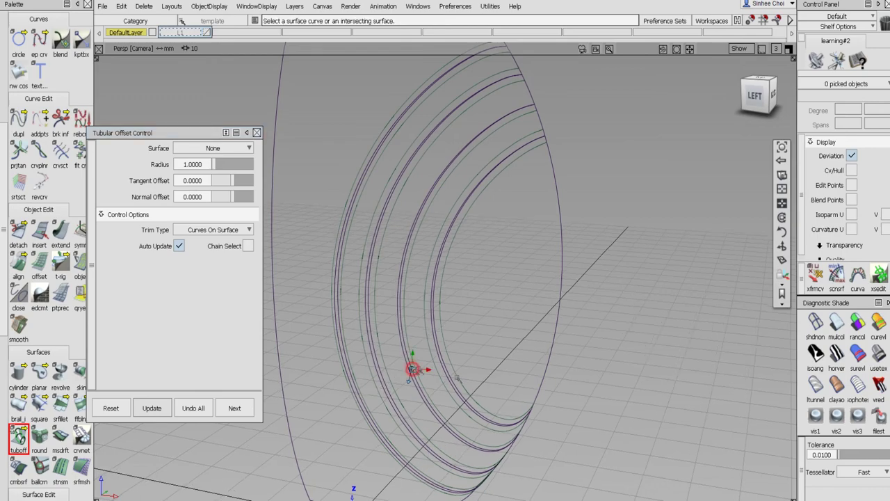
right_click_drag(474, 374, 495, 328, "alt+shift")
left_click_drag(497, 348, 518, 334, "alt+shift")
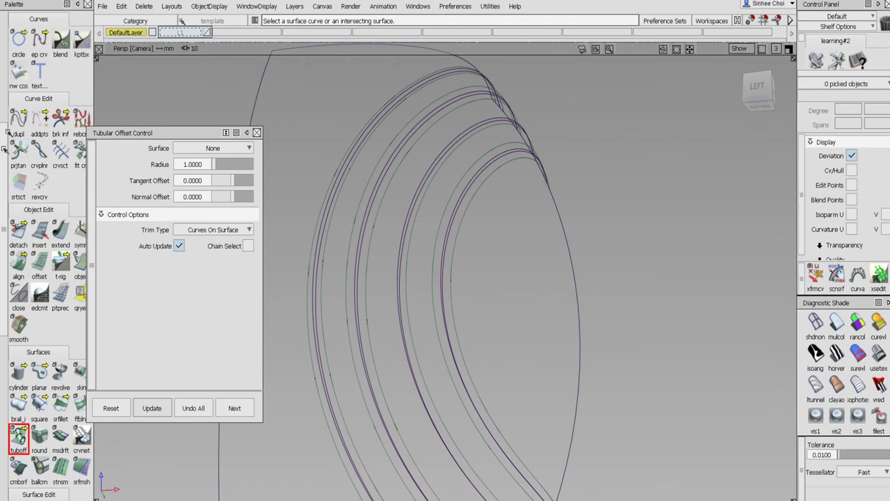
Trim the central disc surface along its tubular offset curve, keeping the inner region.
scroll(60, 418, "down", 5)
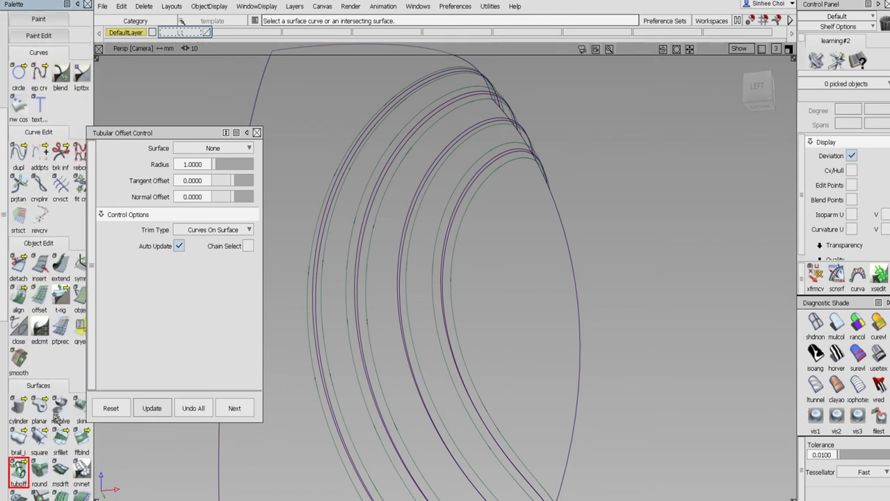
scroll(60, 418, "down", 2)
left_click(39, 323)
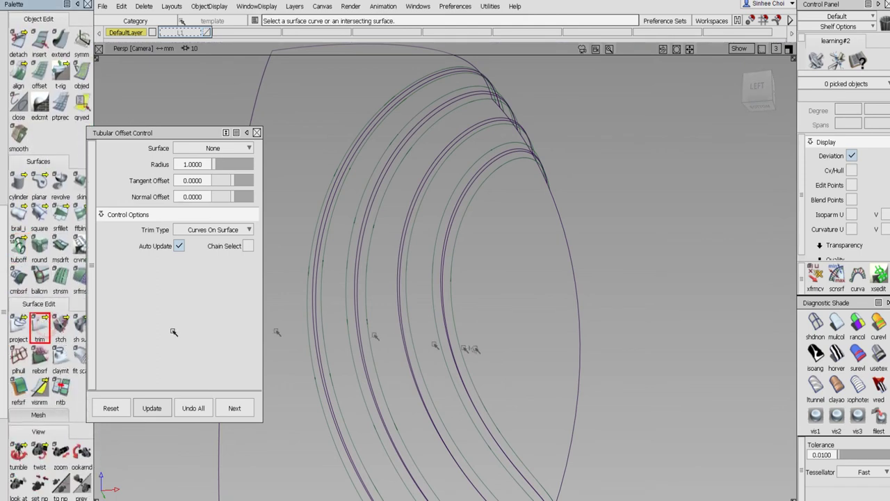
left_click(532, 346)
left_click(532, 349)
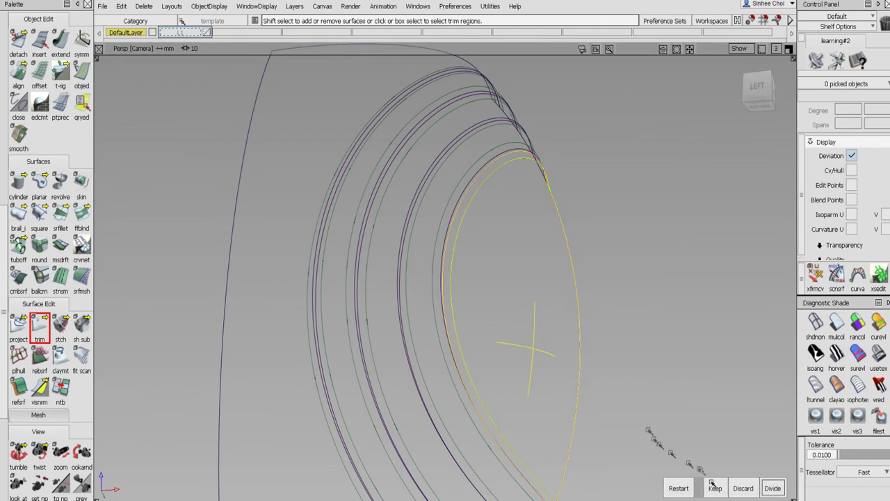
left_click(716, 489)
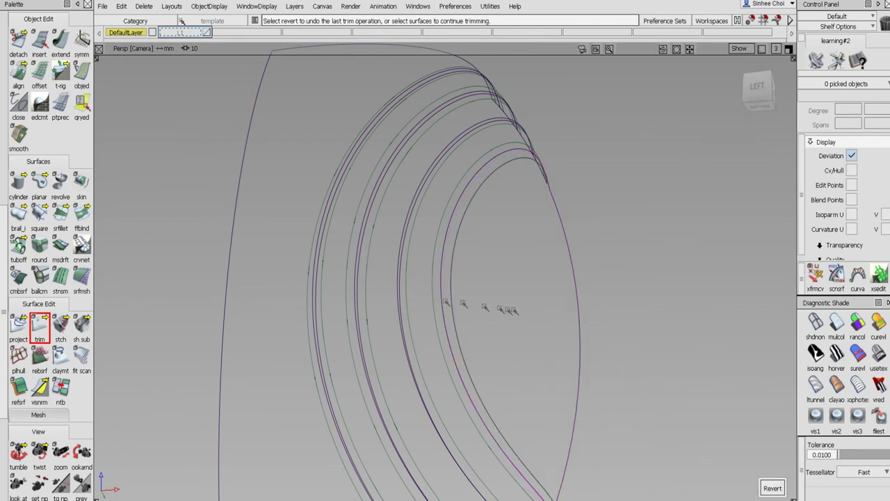
Trim the bottle's side surface at the outermost offset curve, keeping the region outside the rings.
left_click(277, 276)
left_click(276, 278)
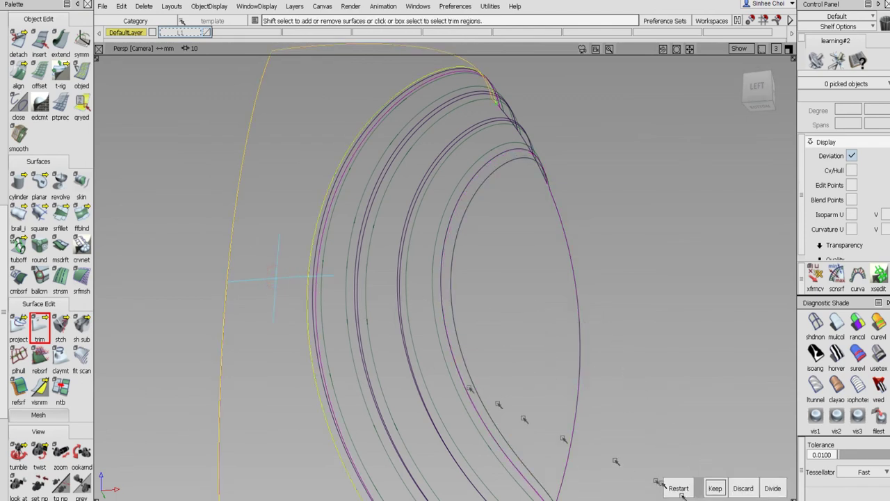
left_click(715, 488)
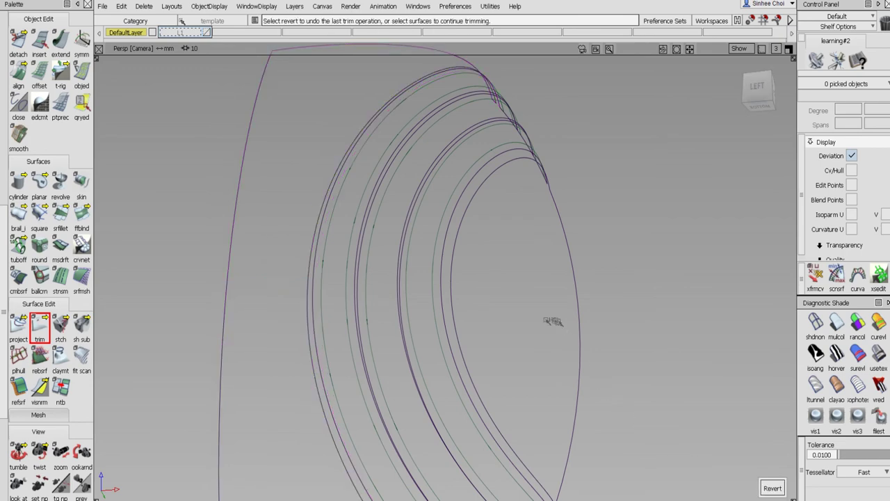
Trim the outermost and innermost raised bands, keeping the region between the offset curves on each.
left_click_drag(546, 318, 646, 370, "alt+shift")
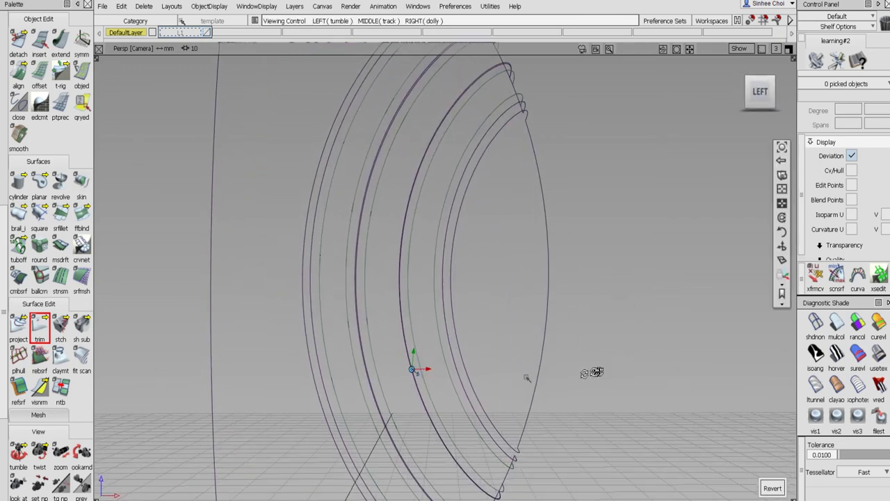
left_click(332, 323)
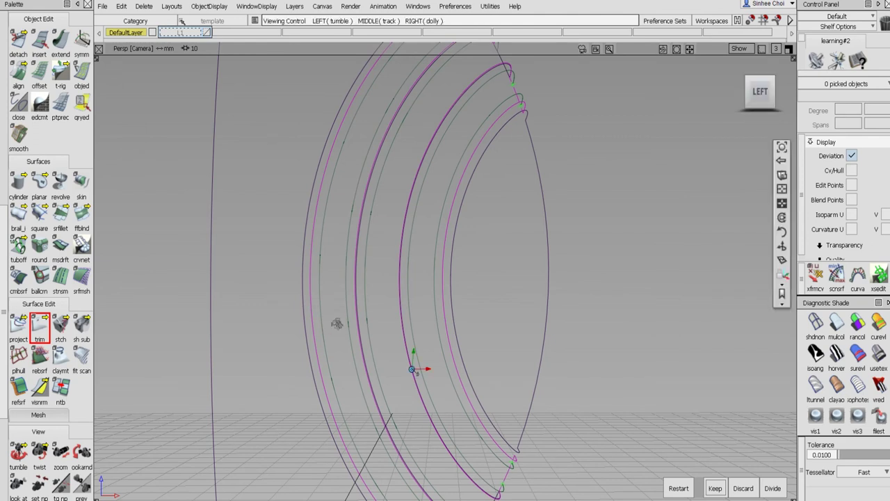
left_click_drag(338, 322, 525, 294, "alt+shift")
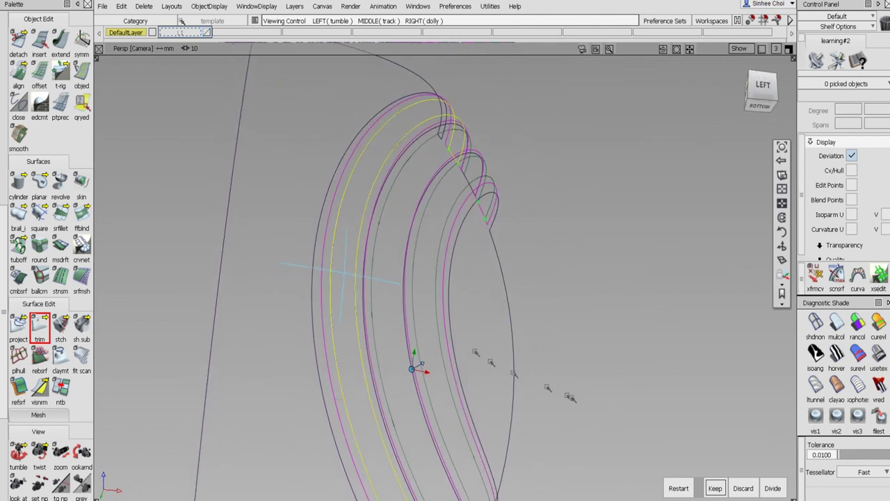
left_click_drag(475, 371, 526, 445, "alt+shift")
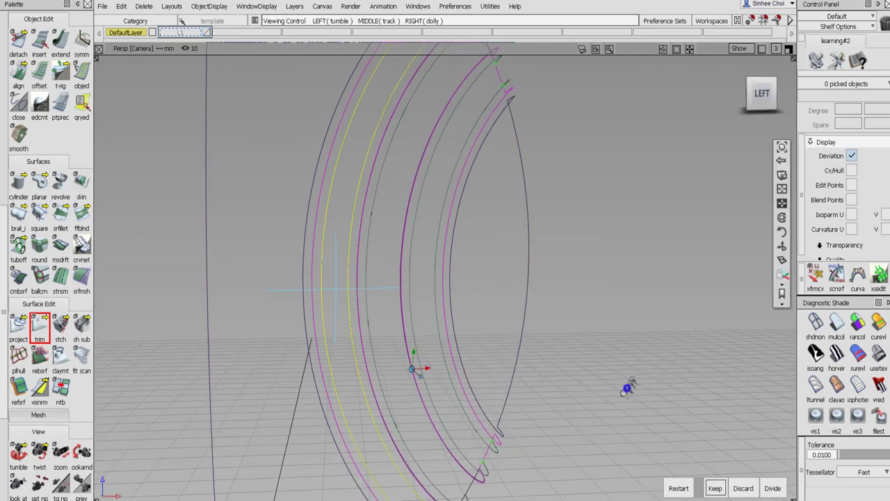
left_click_drag(632, 377, 593, 398, "alt+shift")
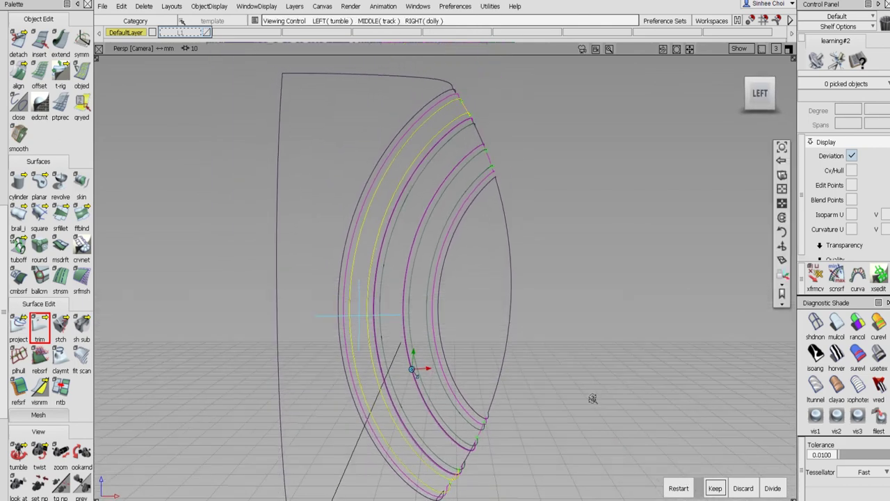
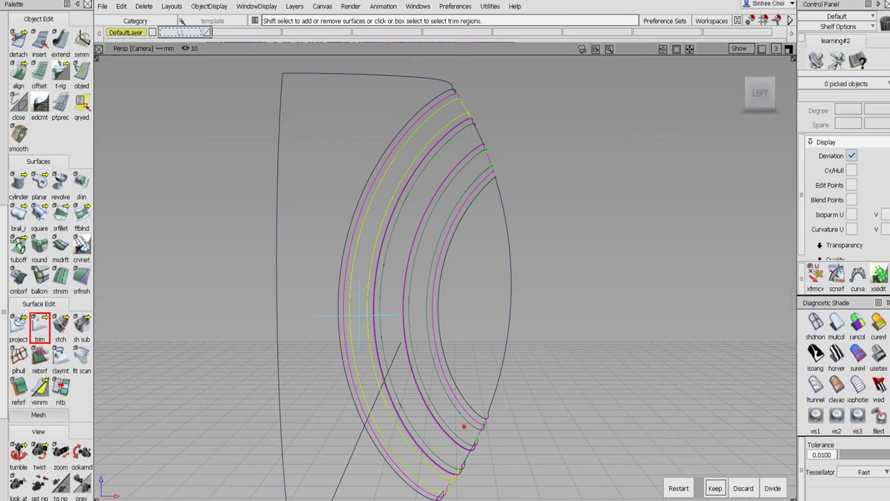
left_click(464, 426)
left_click(715, 488)
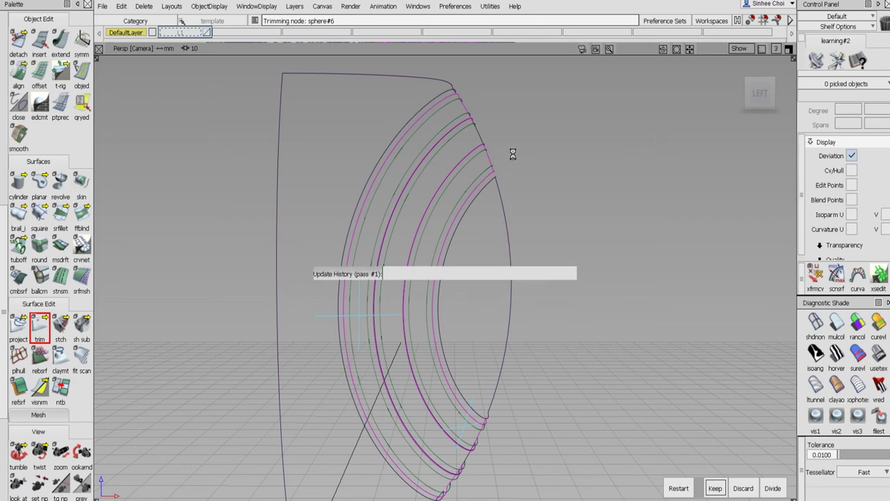
Create a tubular offset with radius 1 along the third ring edge, on the middle band.
left_click_drag(515, 156, 489, 155, "alt+shift")
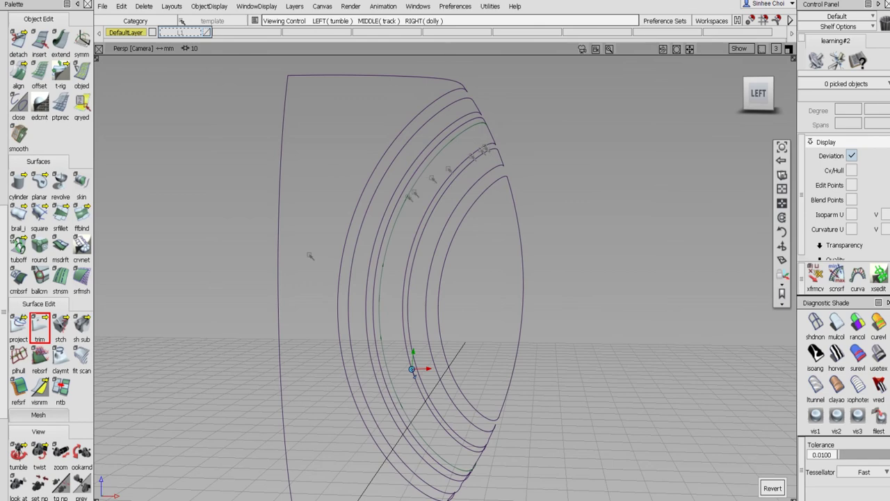
left_click(18, 245)
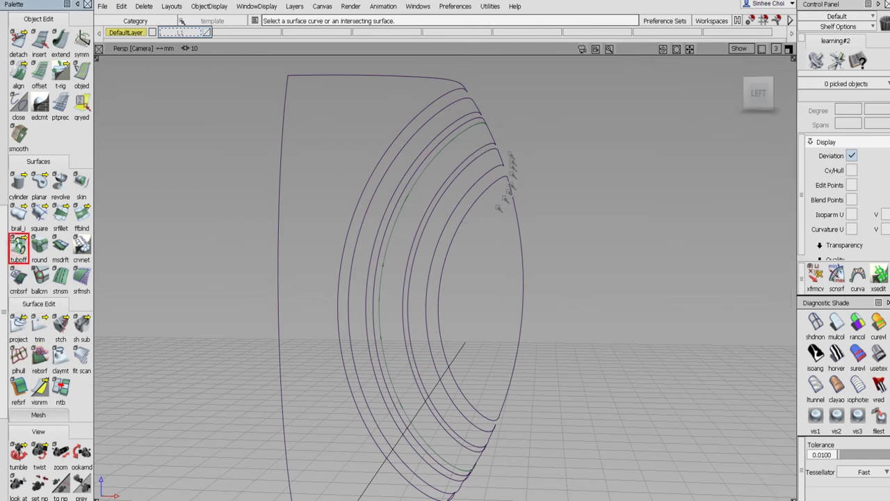
left_click(488, 144)
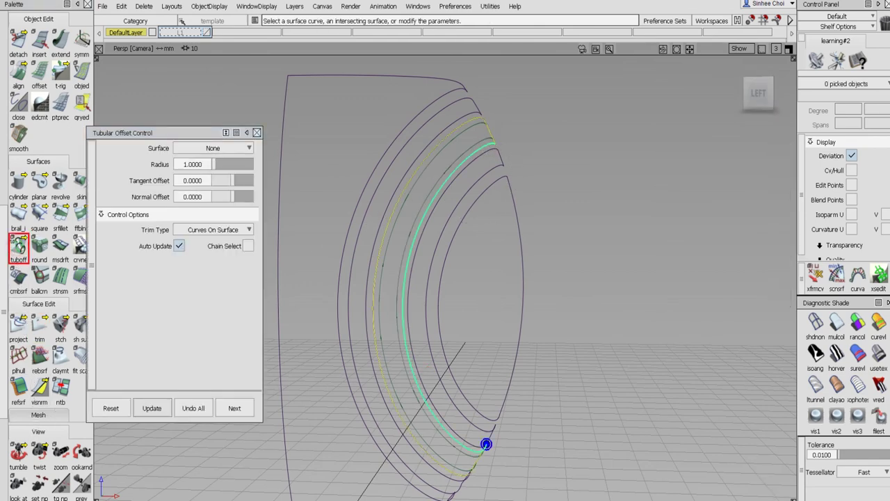
left_click(236, 408)
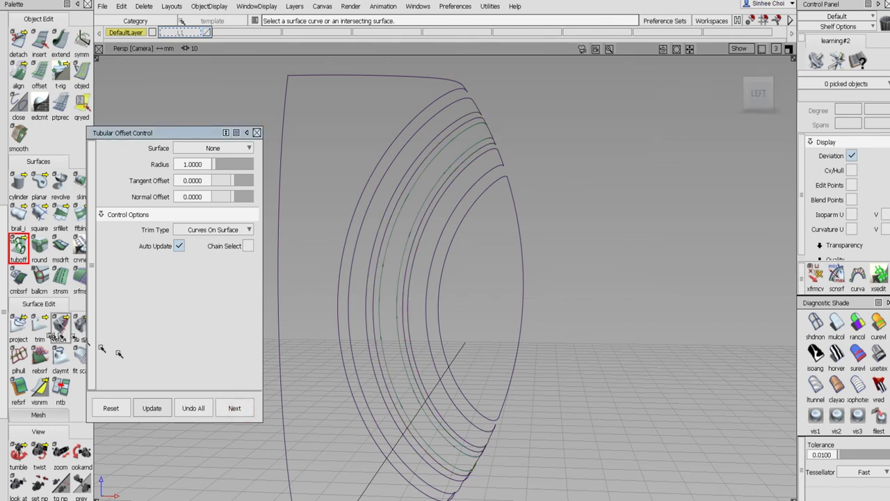
Trim the middle band, keeping the region between its two tubular offset curves.
left_click(39, 327)
left_click(480, 132)
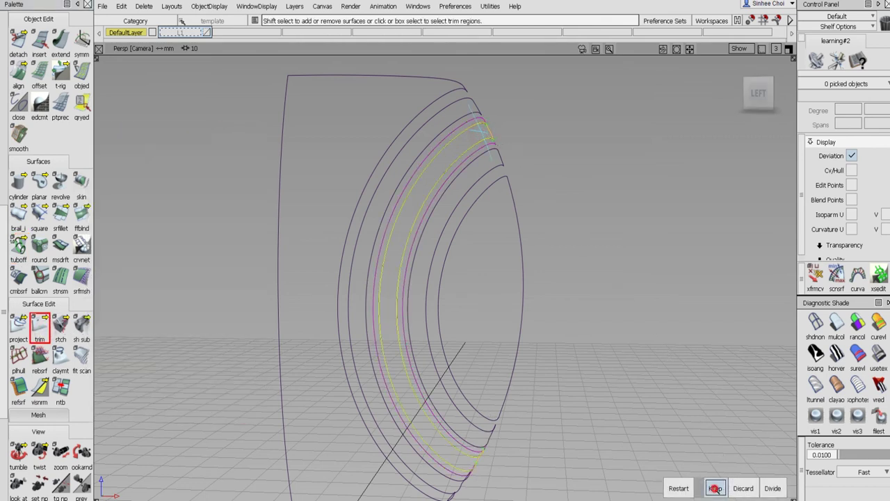
left_click(714, 488)
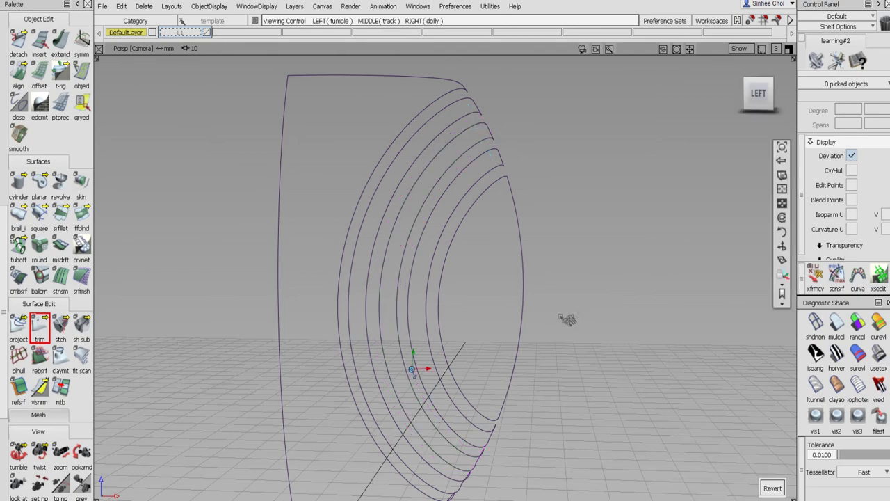
left_click_drag(577, 308, 511, 244, "alt+shift")
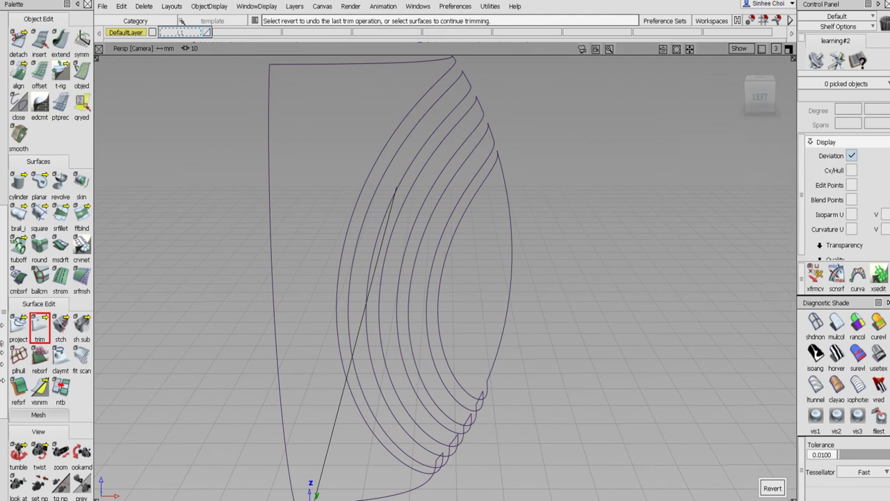
Start a Freeform Blend with the flow control's Start and End both set to Default.
left_click(82, 218)
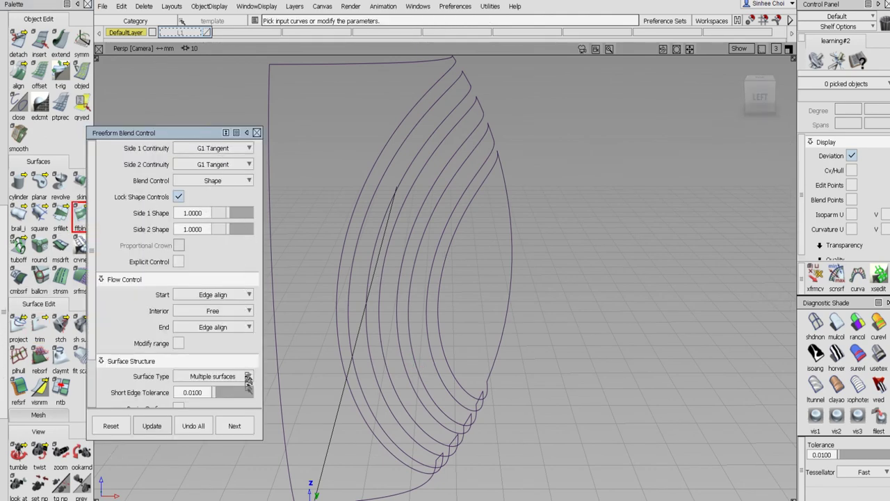
left_click(242, 294)
left_click(238, 309)
left_click(234, 326)
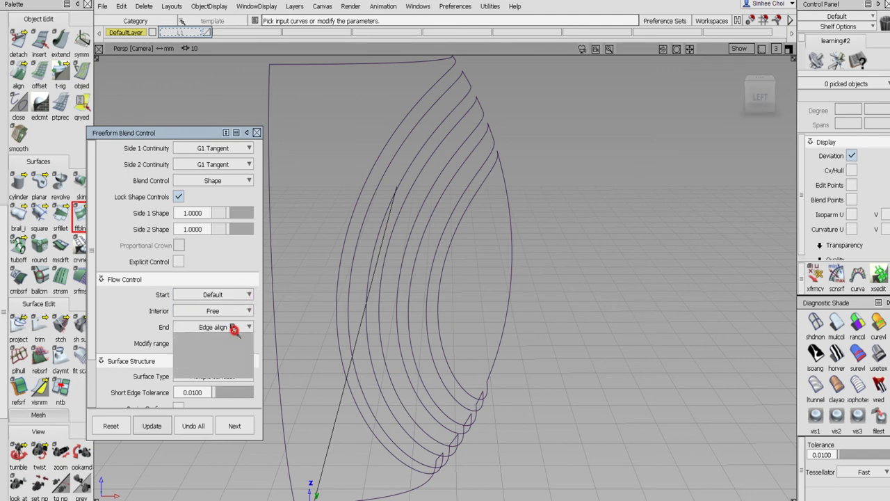
left_click(234, 343)
Build a G1 Tangent blend from the side surface's trimmed edge to the outermost band's outer edge, and turn off its U isoparm display.
left_click(339, 337)
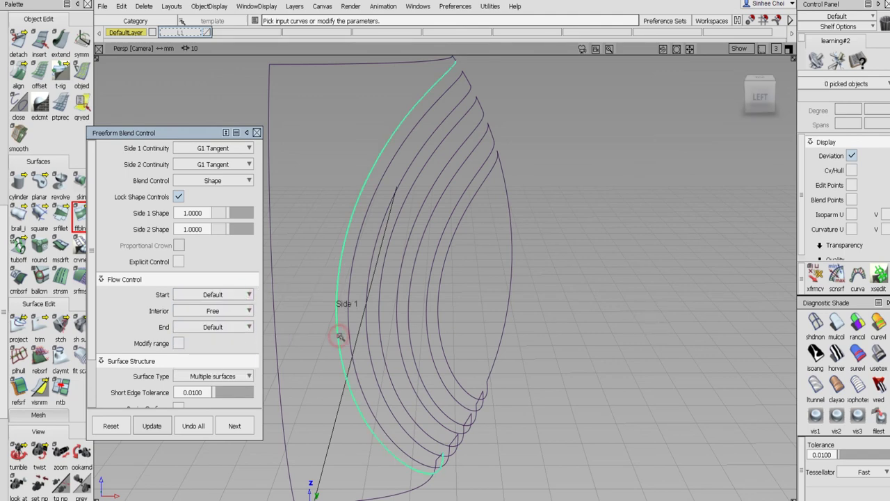
left_click(351, 334)
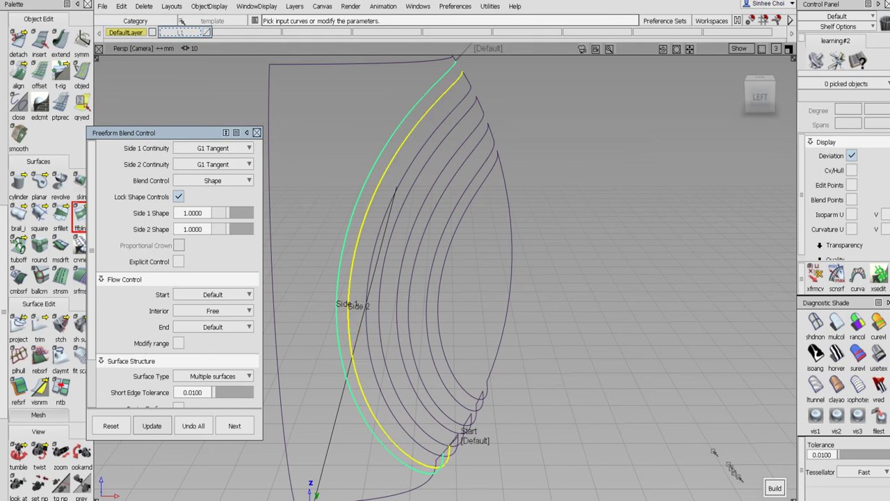
left_click(773, 487)
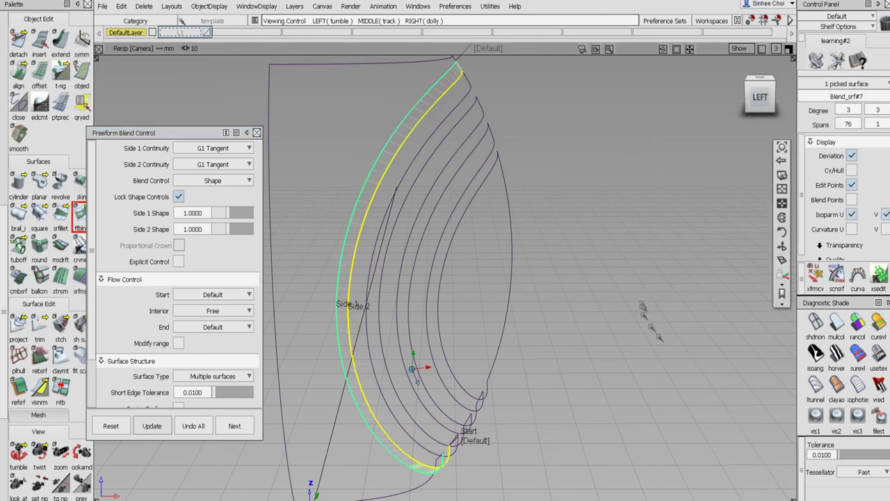
left_click_drag(642, 306, 485, 381, "alt+shift")
left_click_drag(400, 419, 666, 338, "alt+shift")
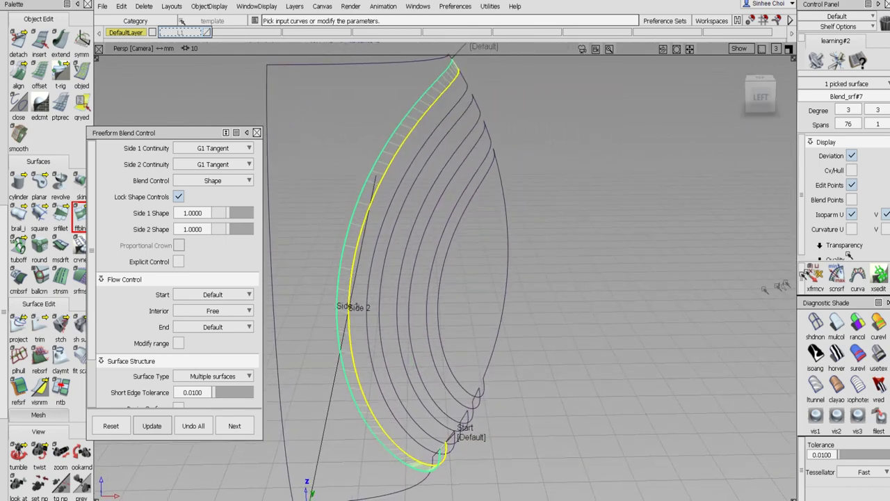
left_click(851, 214)
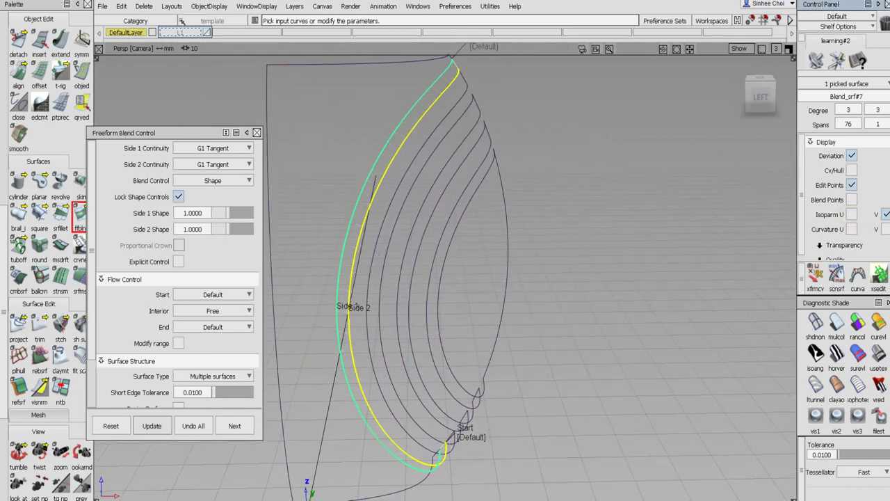
Build a G1 Tangent blend from the outermost band's inner edge to the middle band's outer edge, with its U isoparm display off.
left_click(240, 426)
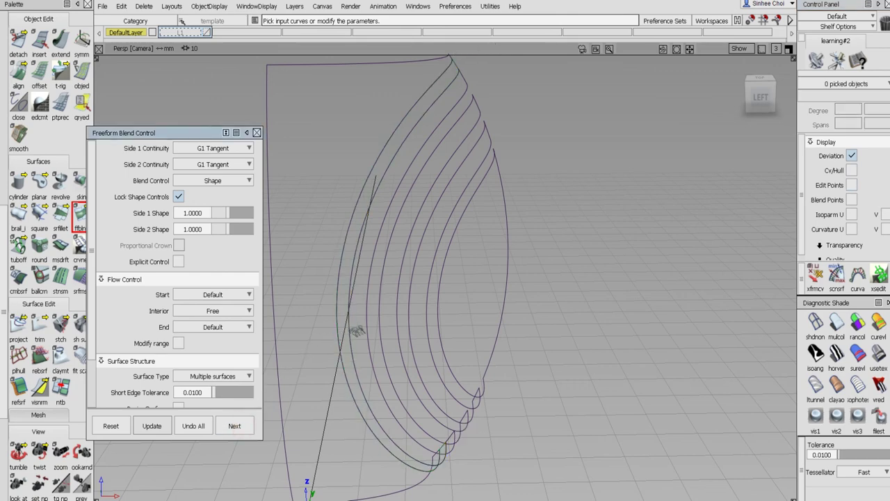
left_click(365, 329)
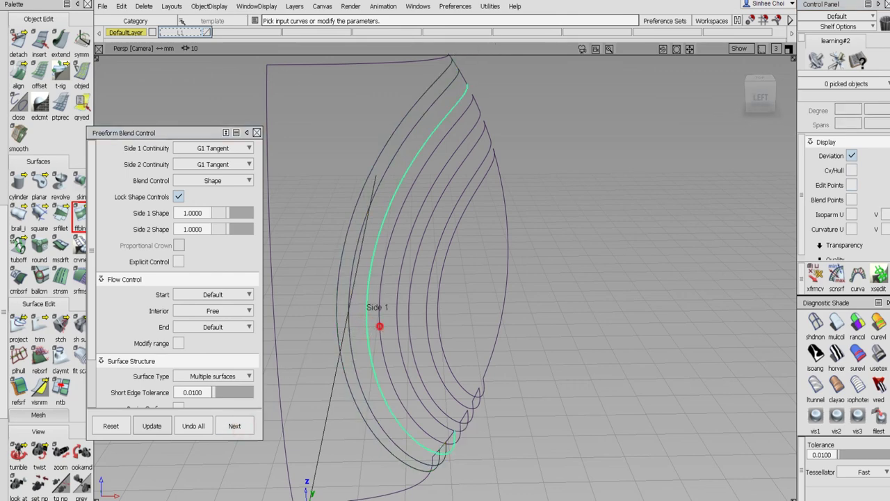
left_click(380, 327)
left_click(776, 488)
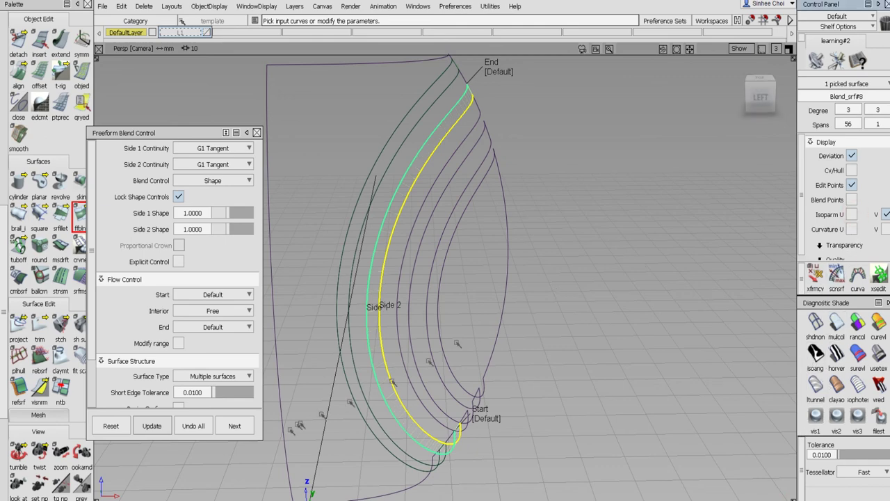
left_click(235, 426)
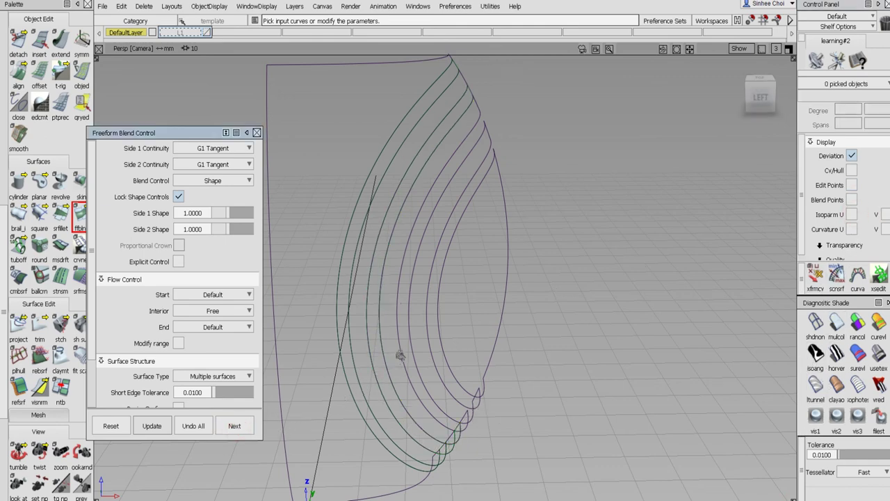
Build a G1 Tangent blend from the middle band's inner edge to the innermost band's outer edge, with its U isoparm display off.
left_click(403, 351)
left_click(411, 344)
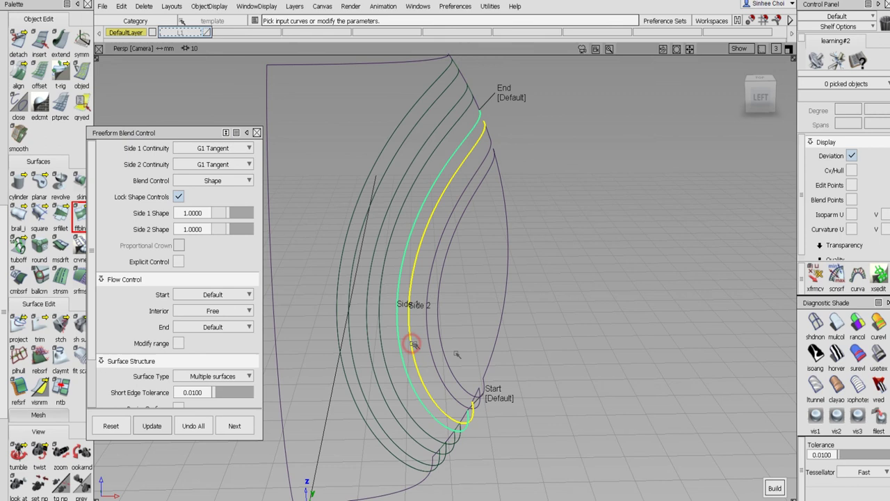
left_click(775, 488)
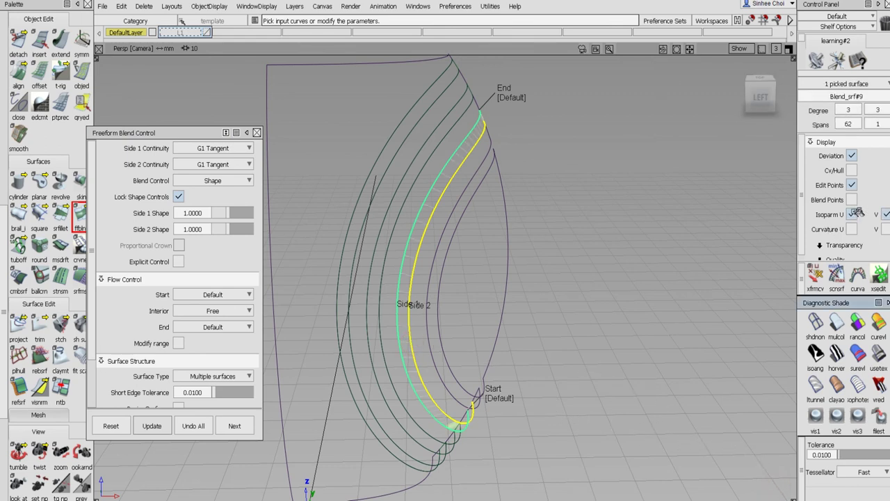
left_click(236, 426)
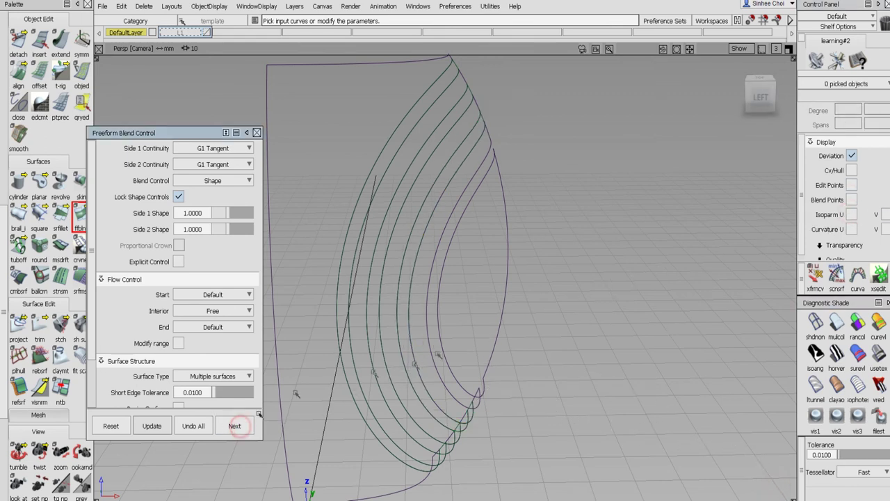
Bridge the innermost band's inner edge and the central region's edge with a G1 Tangent blend, hide its U isoparms and close the blend options.
left_click(431, 357)
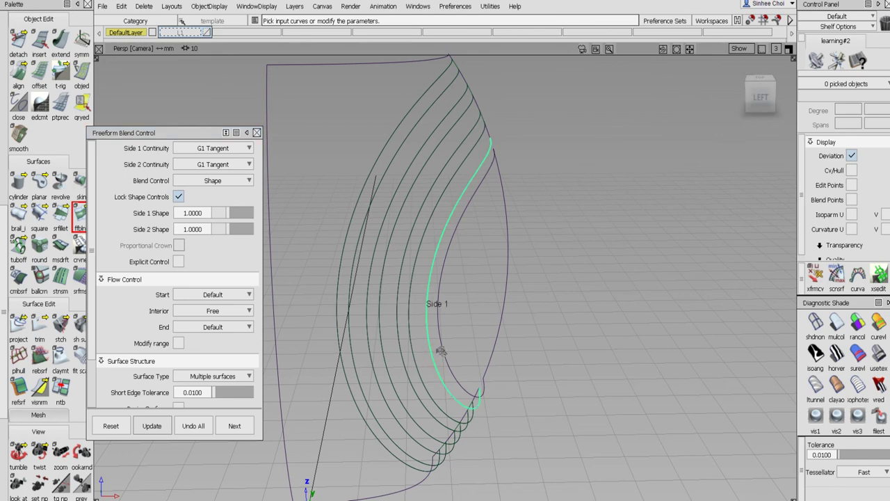
left_click(445, 345)
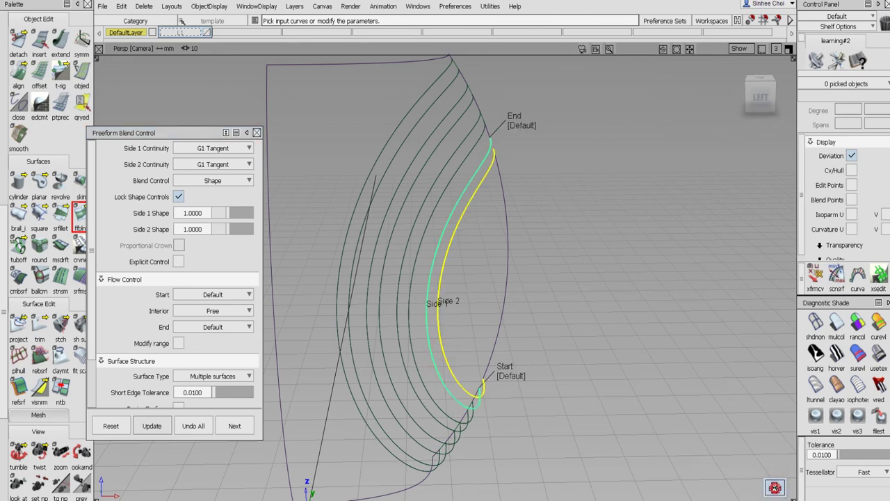
left_click(773, 487)
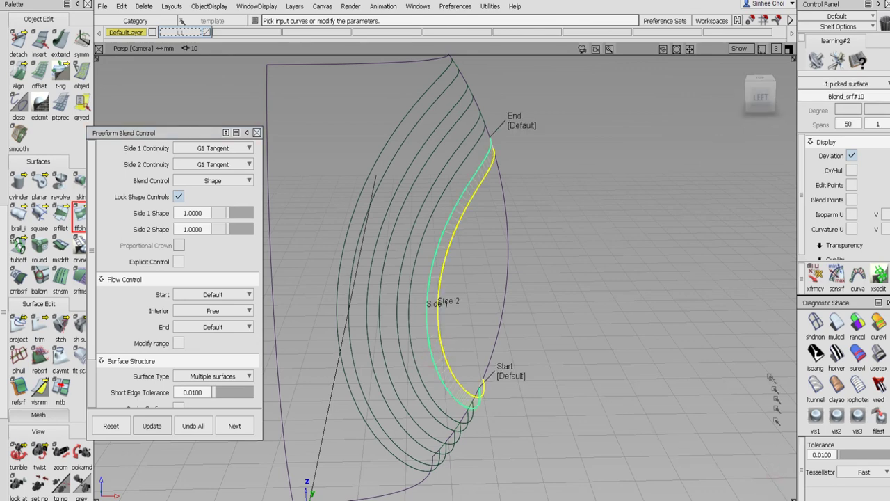
left_click(852, 214)
left_click(237, 425)
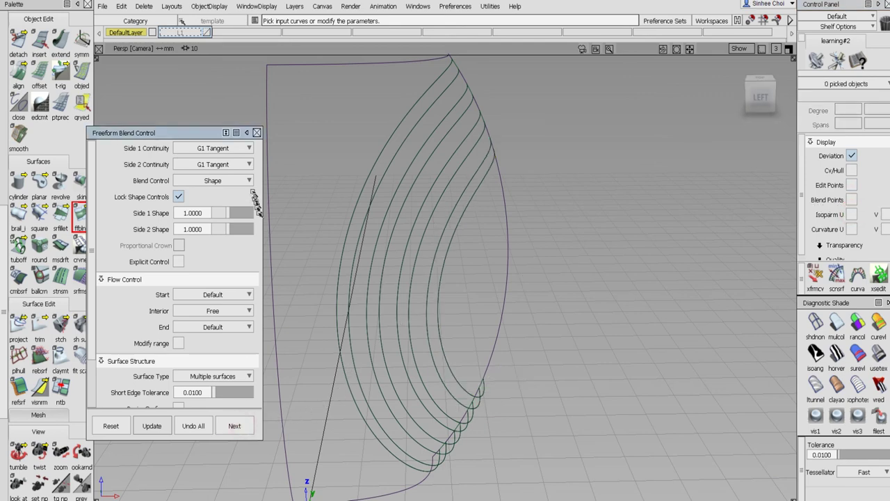
left_click(257, 132)
Shade the bottle side, hide the model wireframe and examine the ring detail from several angles.
right_click_drag(340, 159, 335, 182, "alt+shift")
left_click_drag(410, 264, 382, 259, "alt+shift")
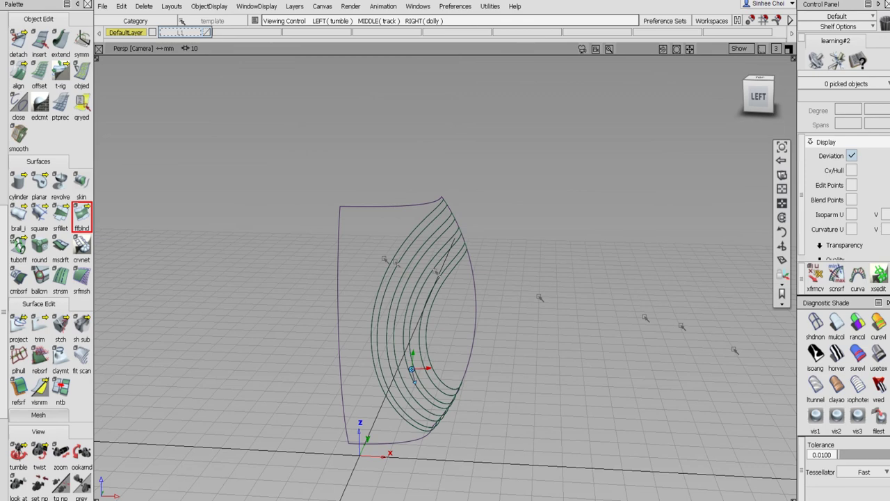
left_click(815, 417)
left_click_drag(623, 418, 495, 421, "alt+shift")
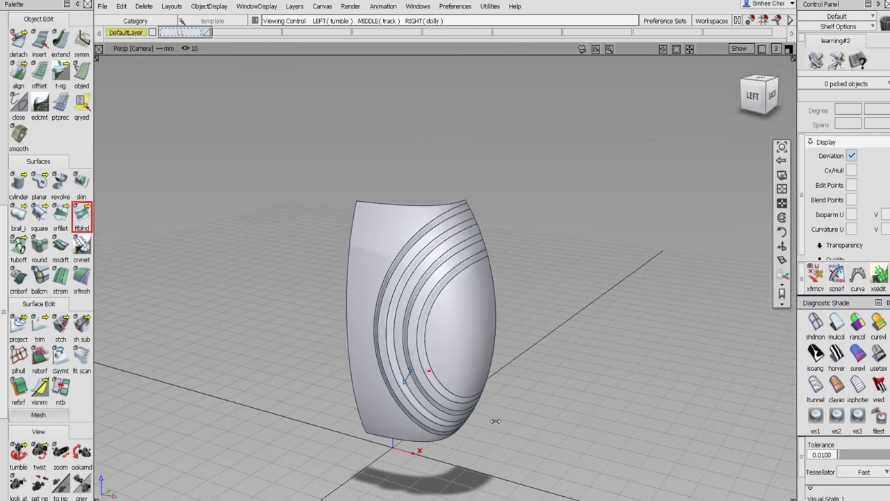
left_click(741, 49)
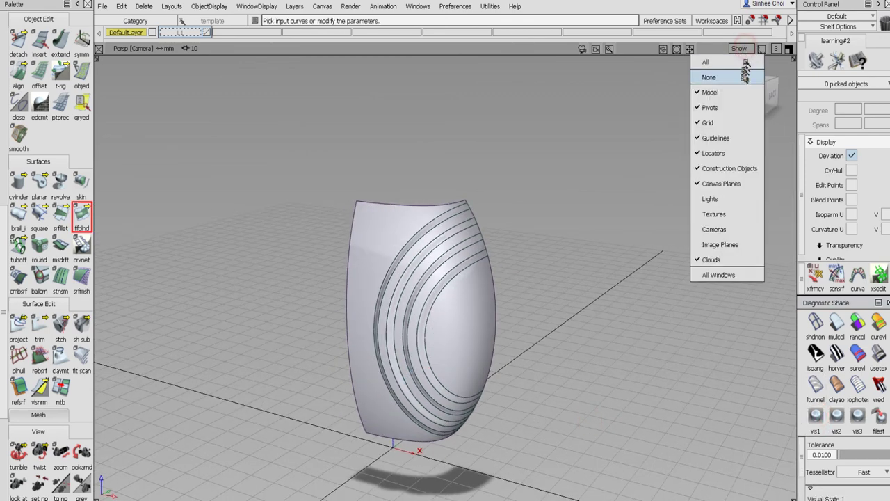
left_click(734, 91)
left_click_drag(492, 293, 627, 268, "alt+shift")
left_click_drag(447, 334, 258, 284, "alt+shift")
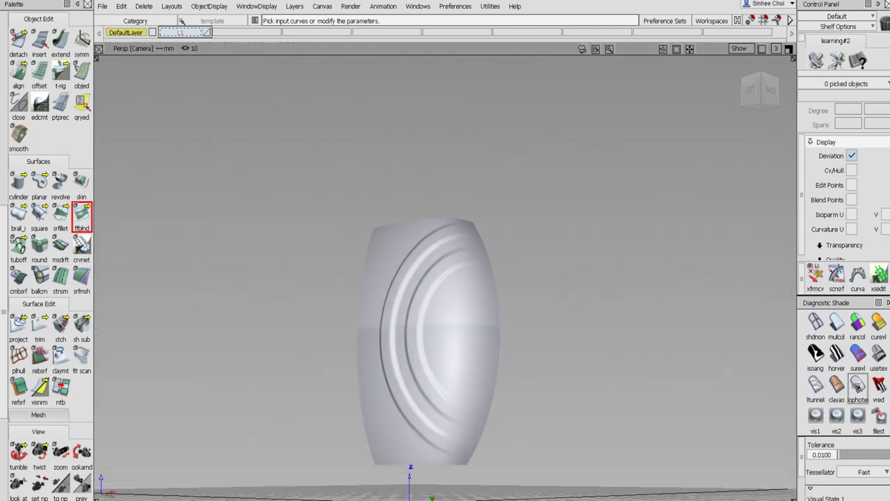
Switch to clay shading and examine the ring detail's highlights and transitions from all around.
left_click(837, 386)
left_click_drag(751, 348, 679, 342, "alt+shift")
left_click_drag(568, 426, 559, 417, "alt+shift")
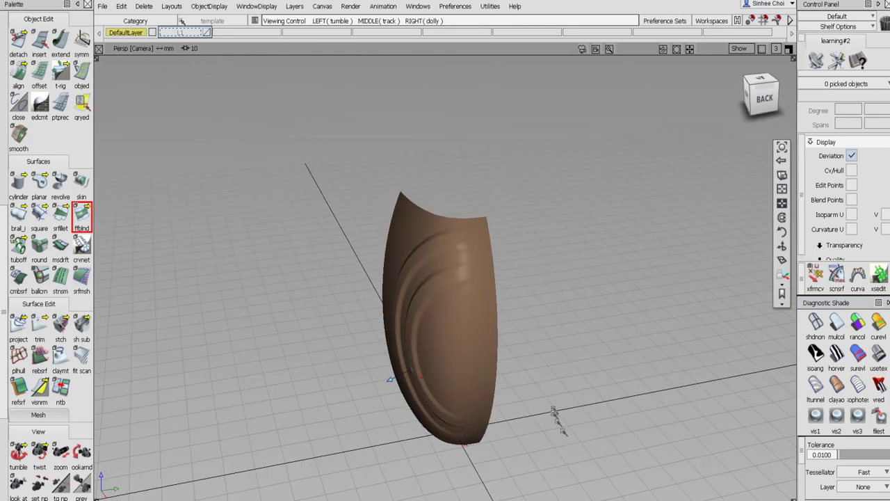
right_click_drag(559, 417, 576, 381, "alt+shift")
left_click_drag(576, 381, 765, 320, "alt+shift")
left_click_drag(438, 331, 591, 396, "alt+shift")
right_click_drag(586, 395, 437, 396, "alt+shift")
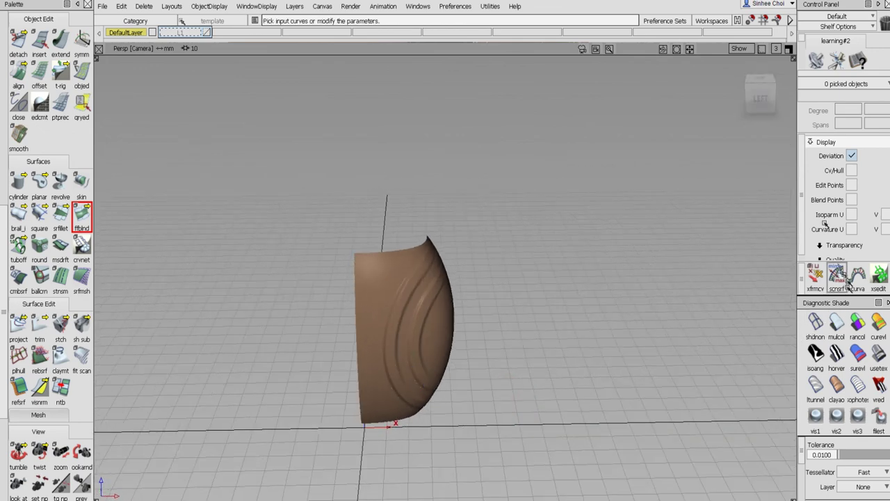
Show the model wireframe again and turn off the diagnostic shading.
left_click(741, 48)
left_click(746, 76)
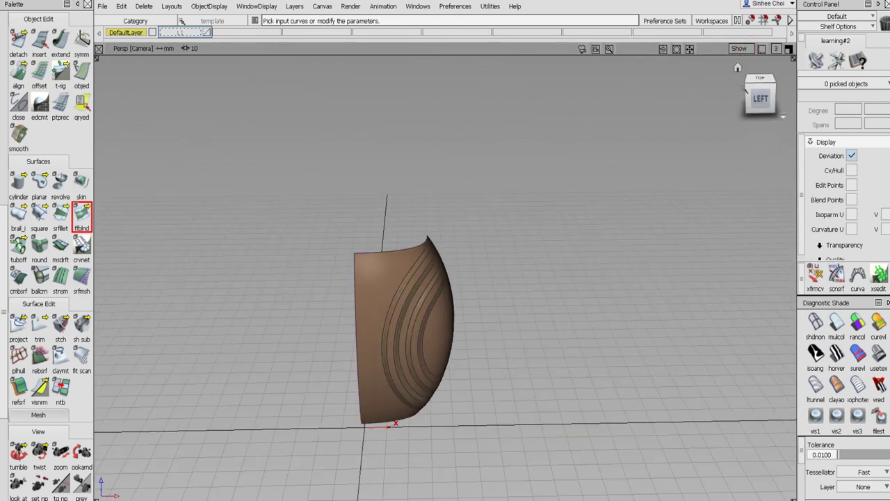
left_click(814, 322)
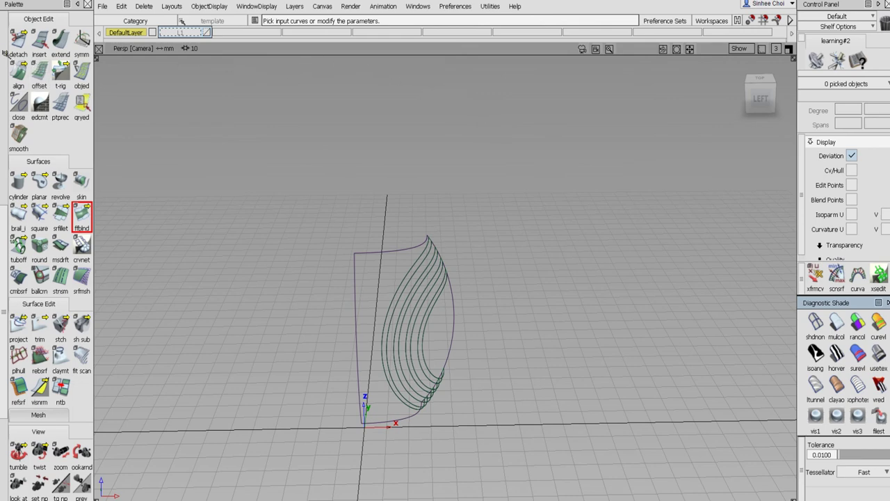
Pick all visible side, band and blend surfaces, delete their construction history and clear the selection.
left_click(4, 52)
left_click(40, 43)
left_click_drag(273, 177, 567, 490)
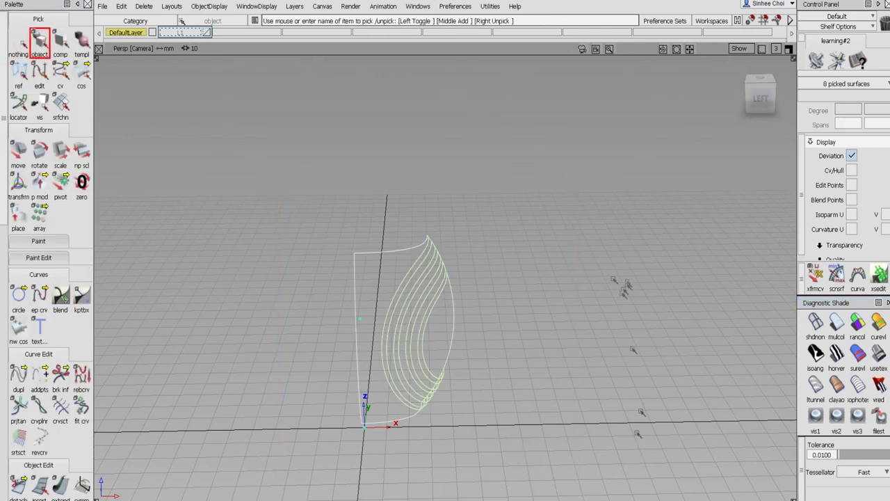
left_click(144, 6)
left_click(168, 36)
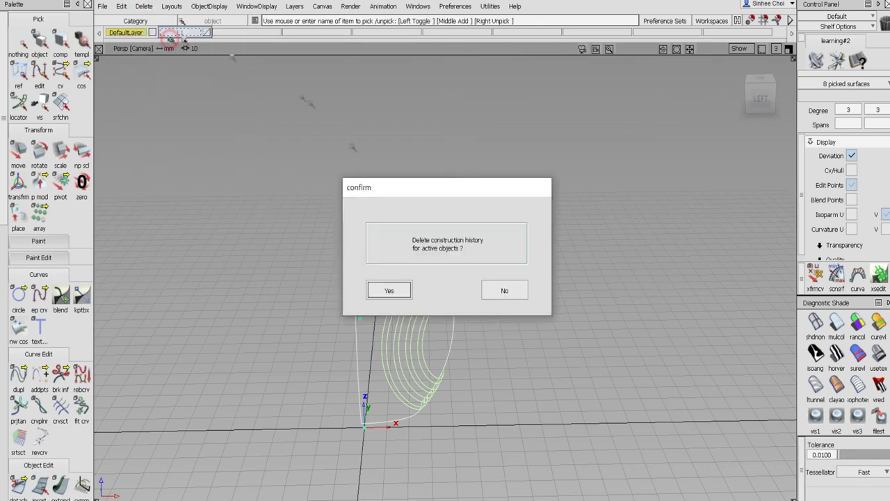
left_click(389, 289)
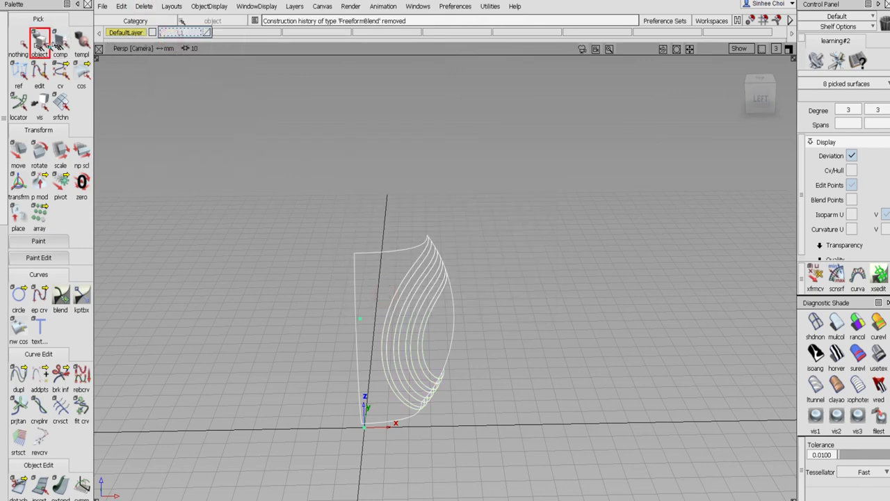
left_click(19, 43)
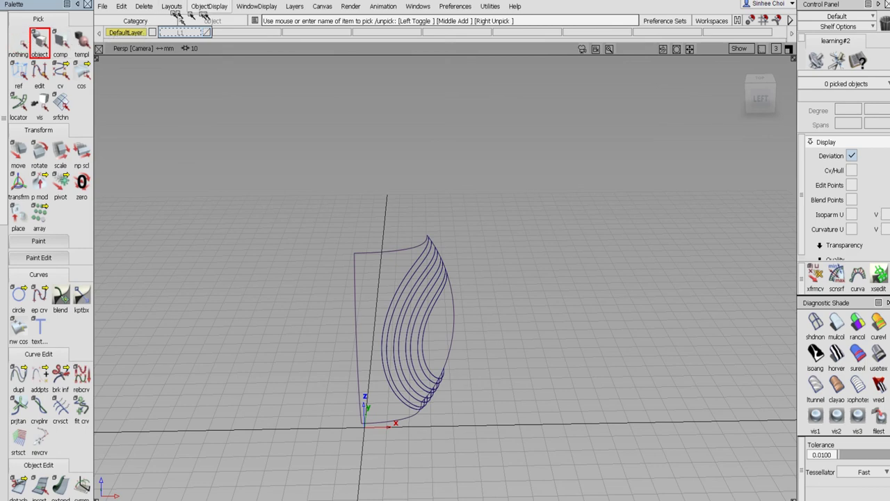
Make layer L1 visible, then pick all of the bottle's surfaces and assign them to L1.
left_click(207, 9)
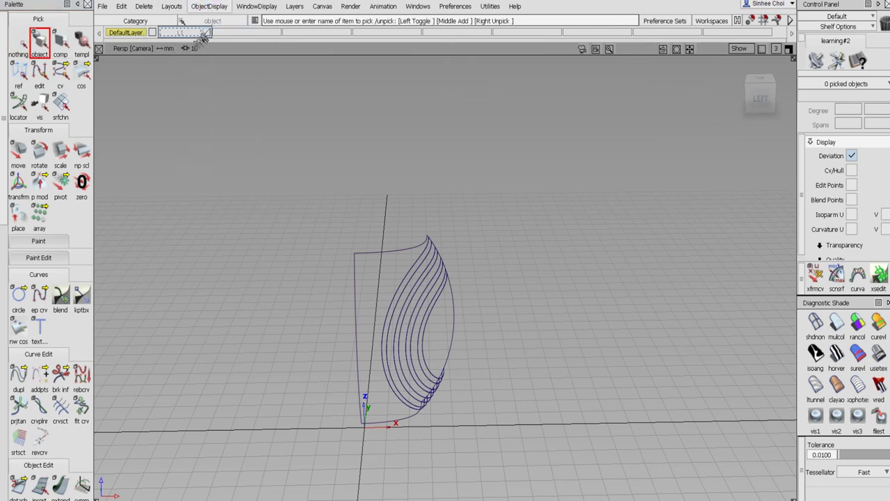
left_click(206, 34)
left_click(42, 50)
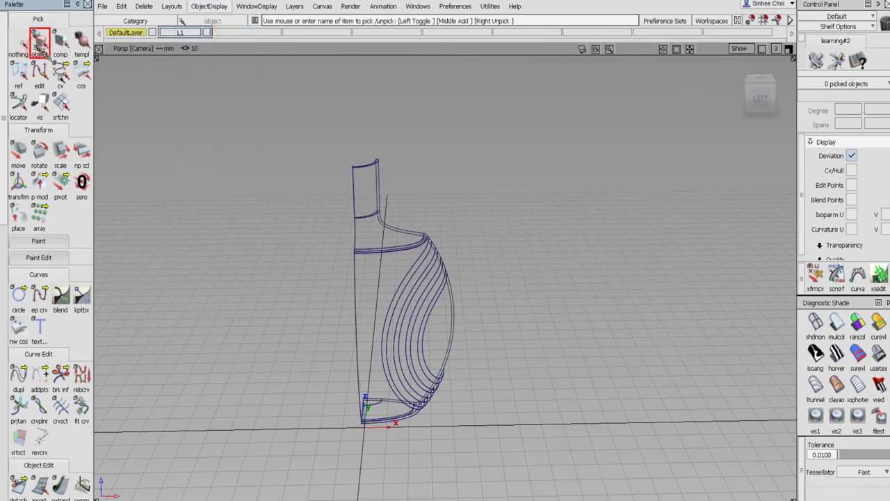
left_click_drag(202, 115, 473, 467)
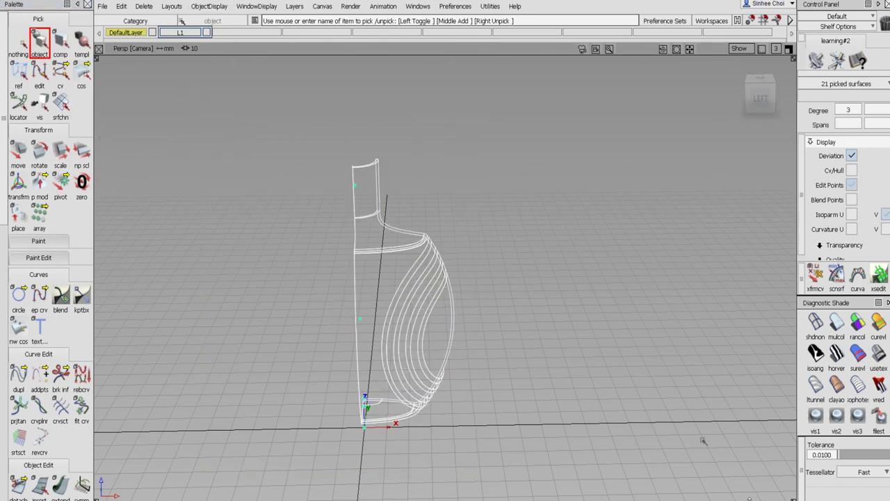
left_click_drag(178, 34, 185, 43)
left_click_drag(294, 202, 375, 208, "alt+shift")
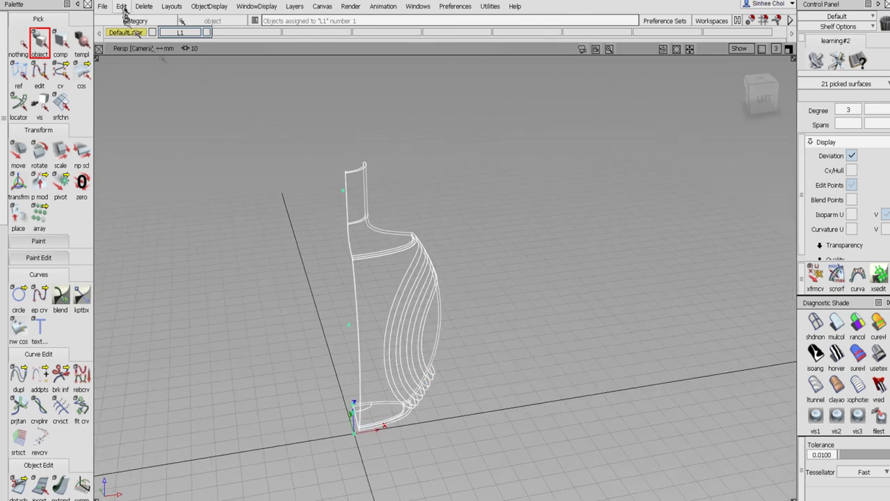
left_click(122, 7)
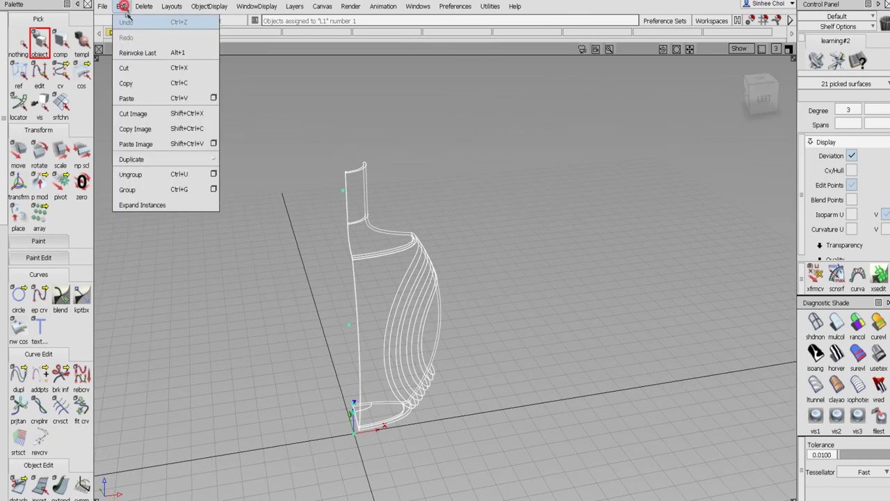
left_click(132, 189)
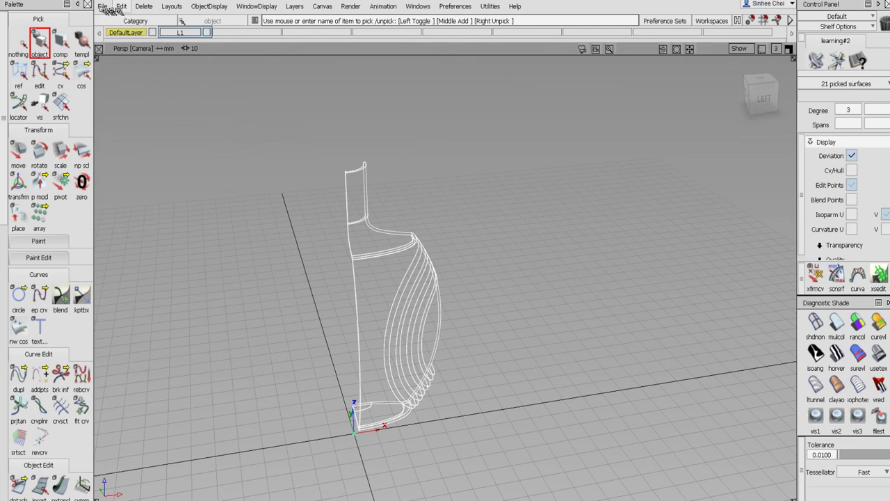
left_click(122, 6)
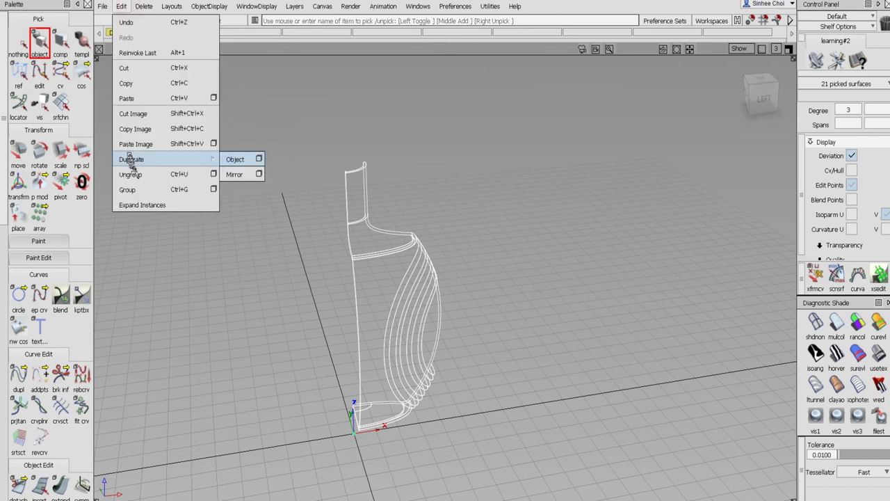
left_click(213, 189)
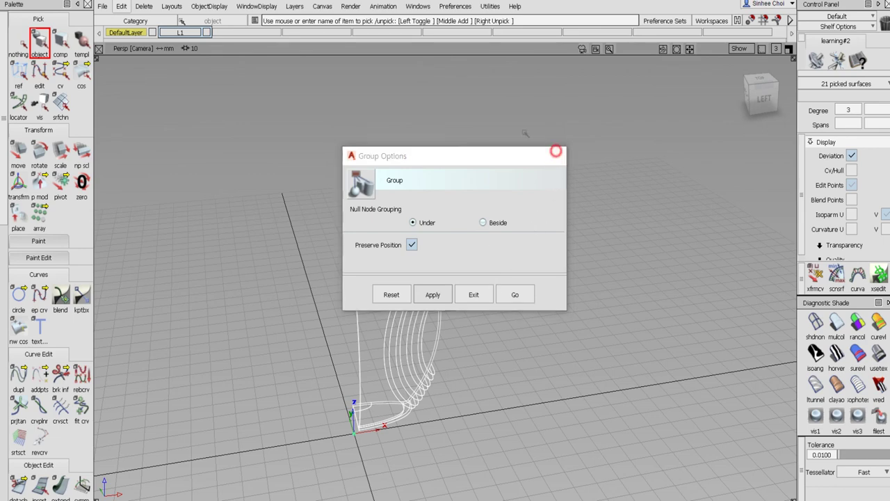
left_click(556, 156)
Mirror the picked bottle surfaces across the YZ plane with the Duplicate type, then clear the selection.
left_click(120, 9)
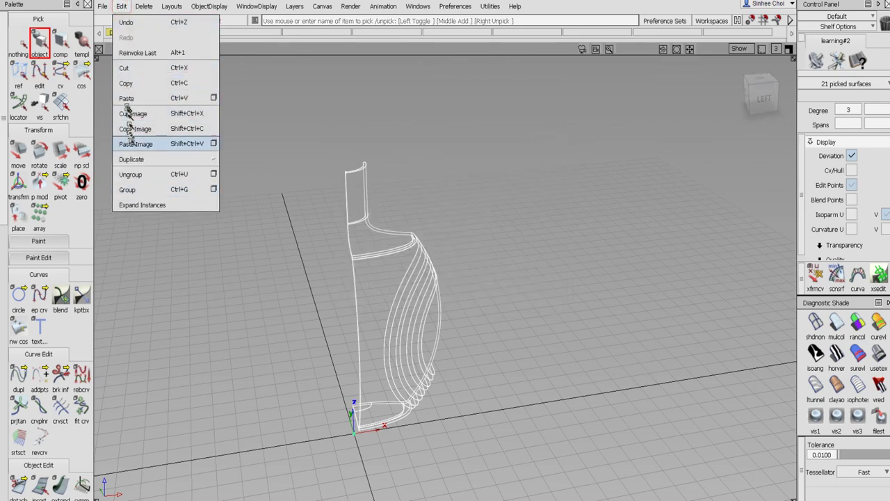
mouse_move(142, 160)
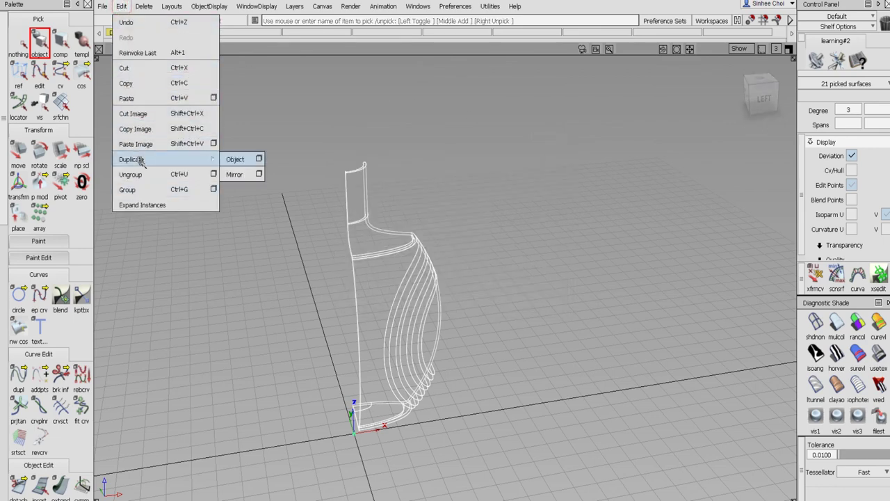
left_click(258, 174)
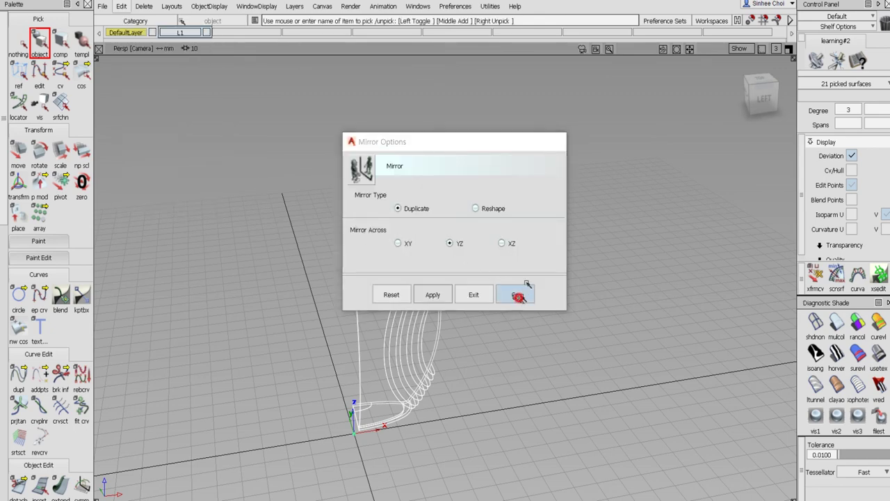
left_click(514, 294)
left_click(20, 46)
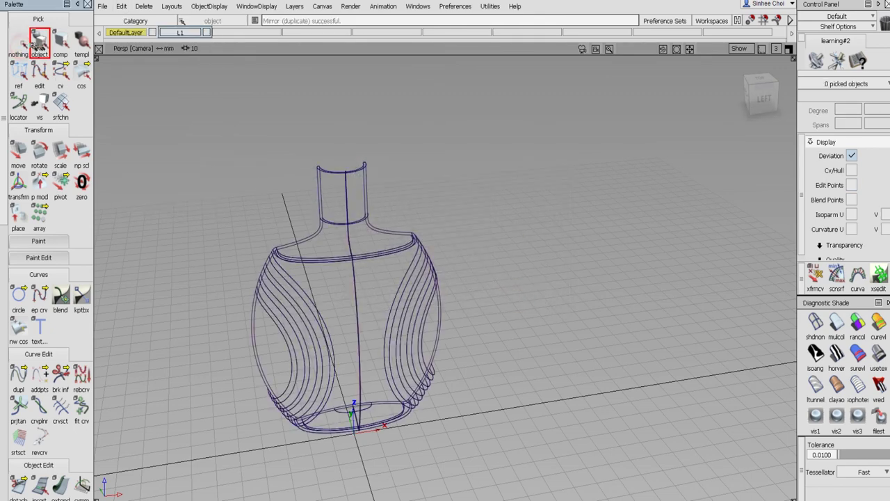
Pick all the bottle's surfaces, mirror them across the XZ plane with the Duplicate type, and clear the selection.
left_click_drag(224, 146, 527, 451)
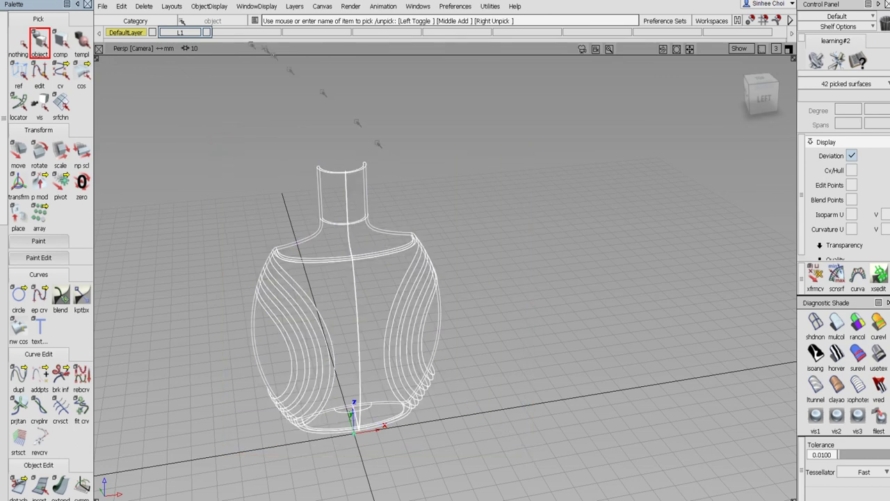
left_click(122, 7)
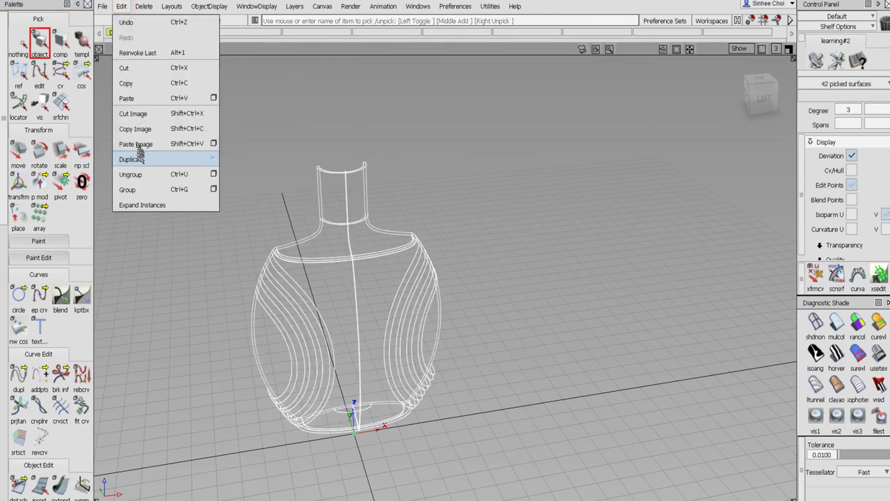
mouse_move(165, 157)
left_click(257, 175)
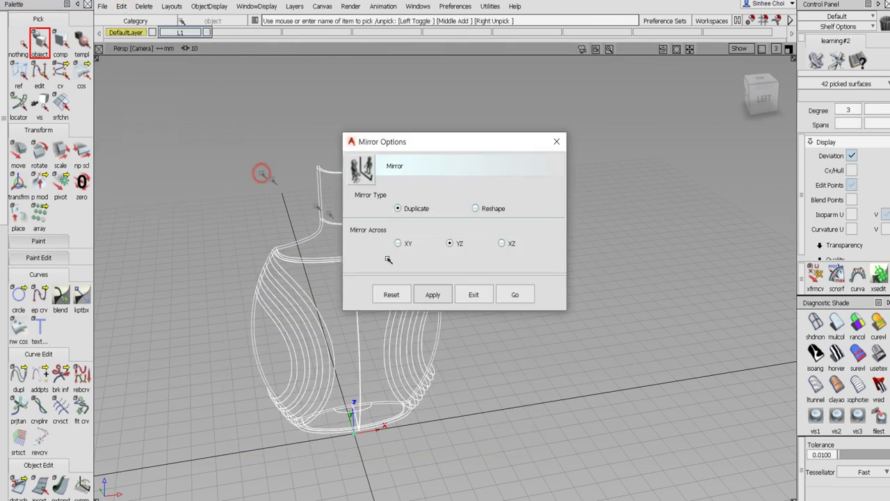
left_click(502, 243)
left_click(518, 294)
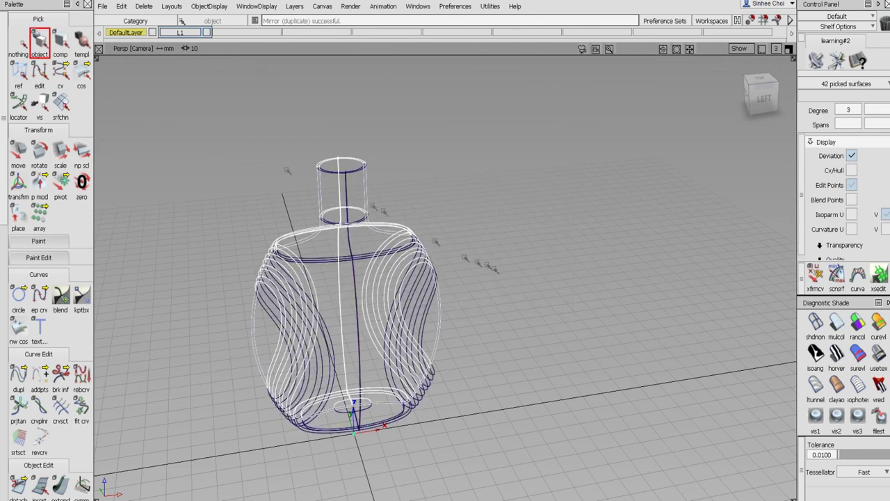
left_click(18, 44)
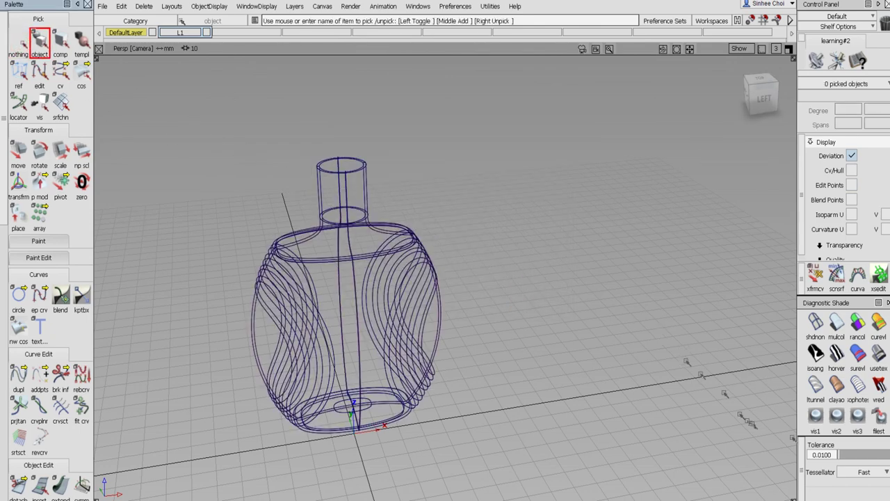
Shade the complete bottle with the first visual diagnostic shader and inspect its form from several angles.
left_click(818, 418)
left_click_drag(680, 373, 644, 303, "alt+shift")
left_click_drag(456, 287, 285, 203, "alt+shift")
left_click_drag(293, 261, 475, 288, "alt+shift")
left_click(433, 290, "alt+shift")
right_click_drag(542, 323, 584, 335, "alt+shift")
middle_click_drag(591, 313, 615, 332, "alt+shift")
left_click_drag(617, 336, 587, 400, "alt+shift")
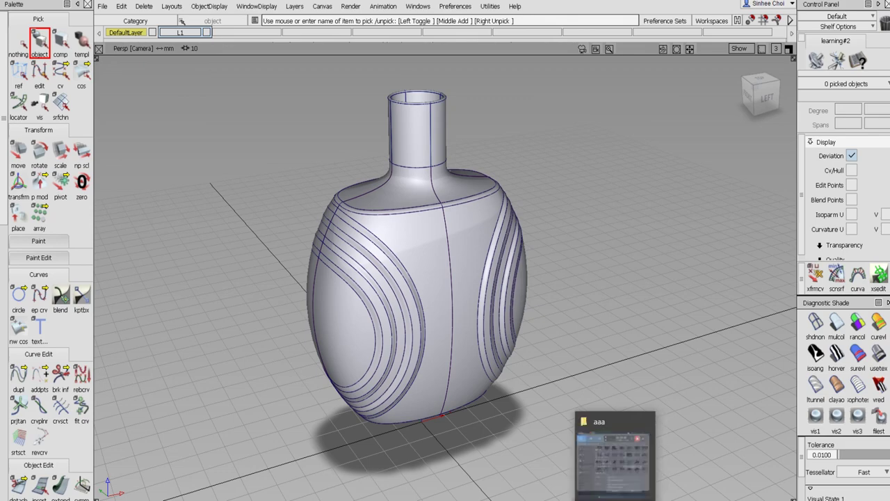
Switch to the aaa folder in File Explorer, open A1.75.jpg in the image viewer and browse through the cosmetic bottle renders.
left_click(615, 498)
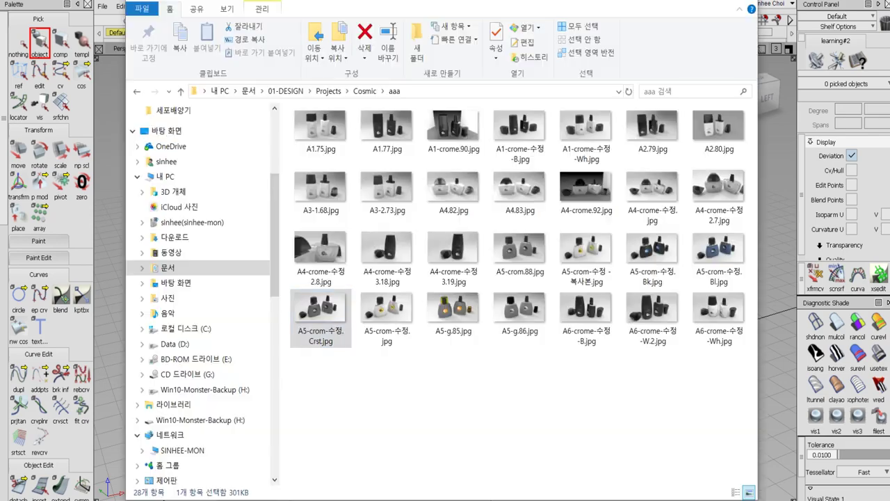
double_click(321, 126)
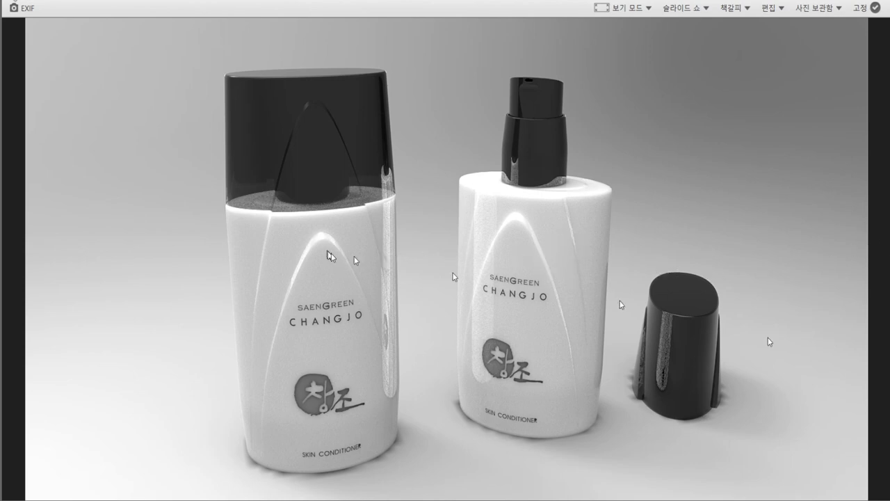
left_click(866, 242)
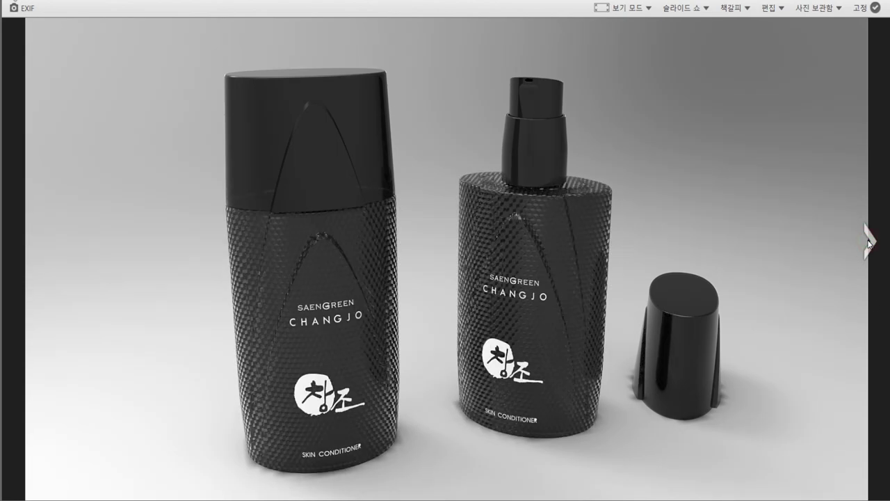
left_click(868, 242)
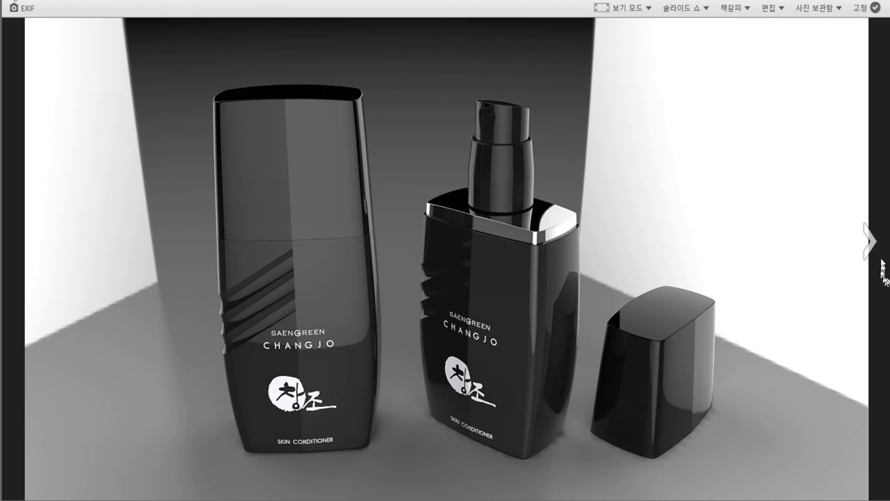
left_click(875, 244)
left_click(874, 244)
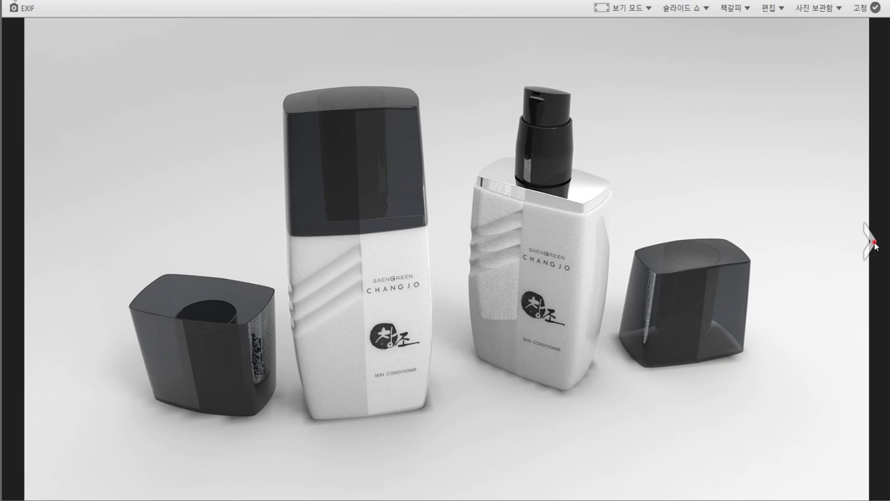
left_click(874, 243)
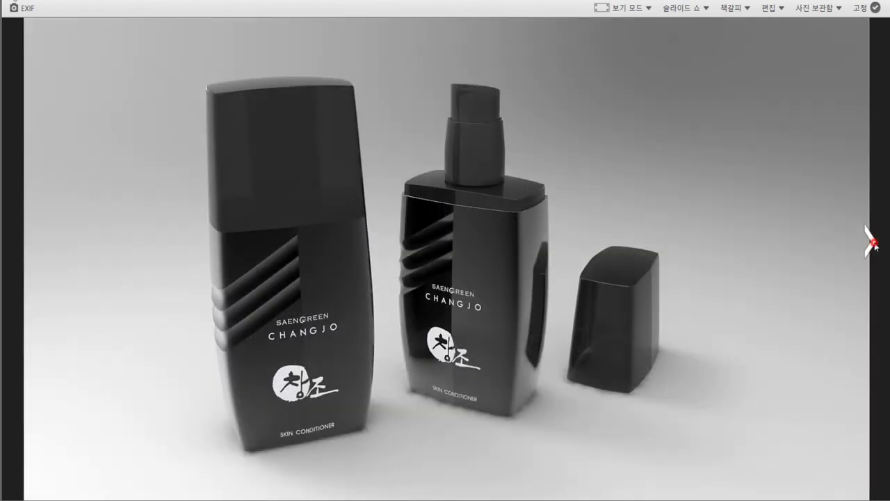
left_click(873, 244)
left_click(874, 243)
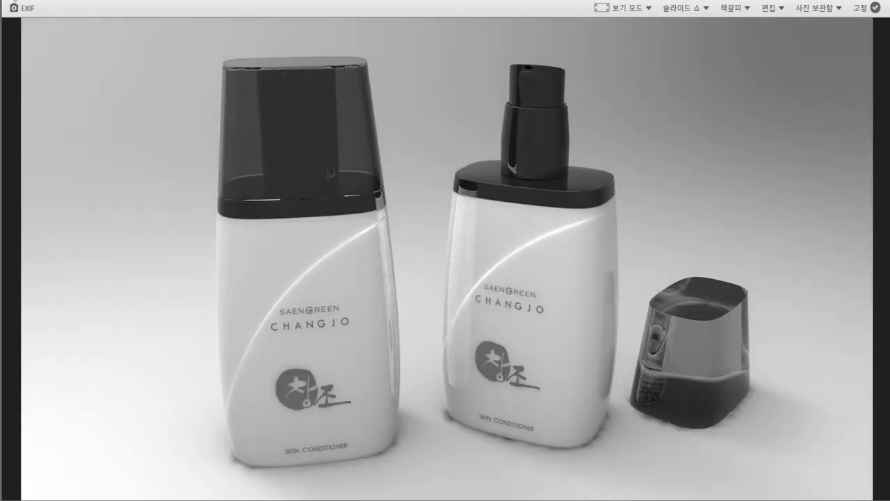
left_click(874, 240)
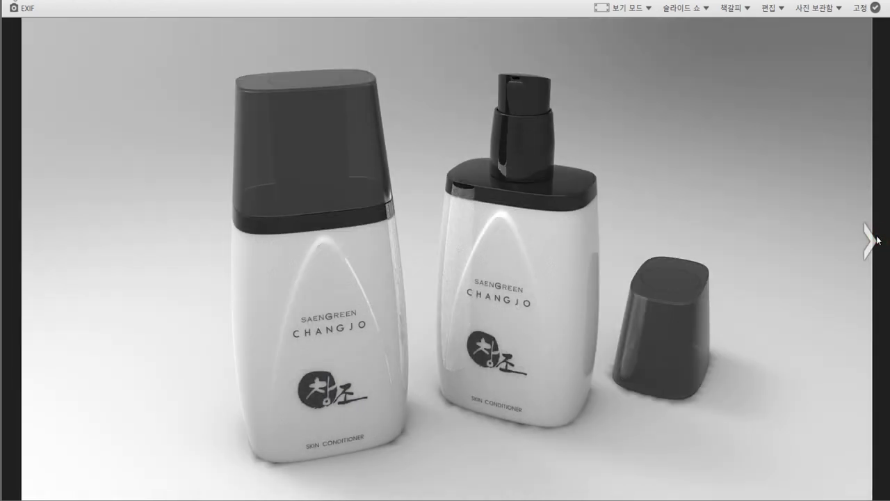
left_click(874, 241)
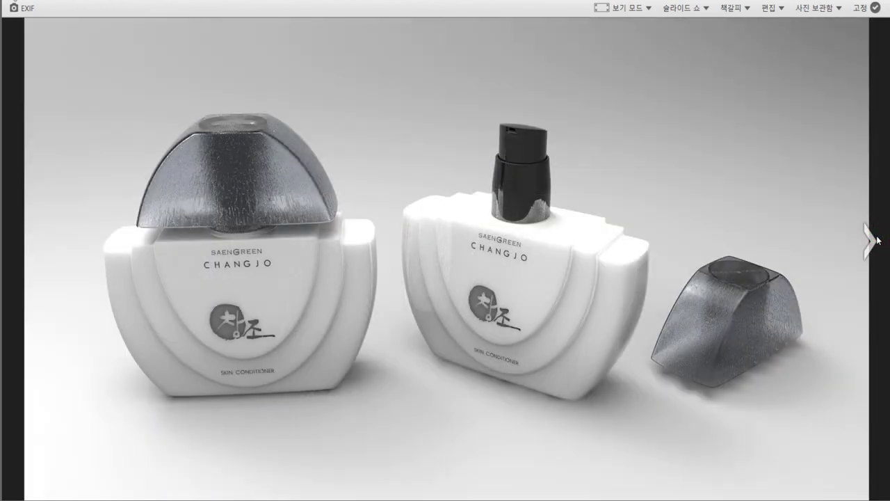
left_click(875, 241)
left_click(876, 240)
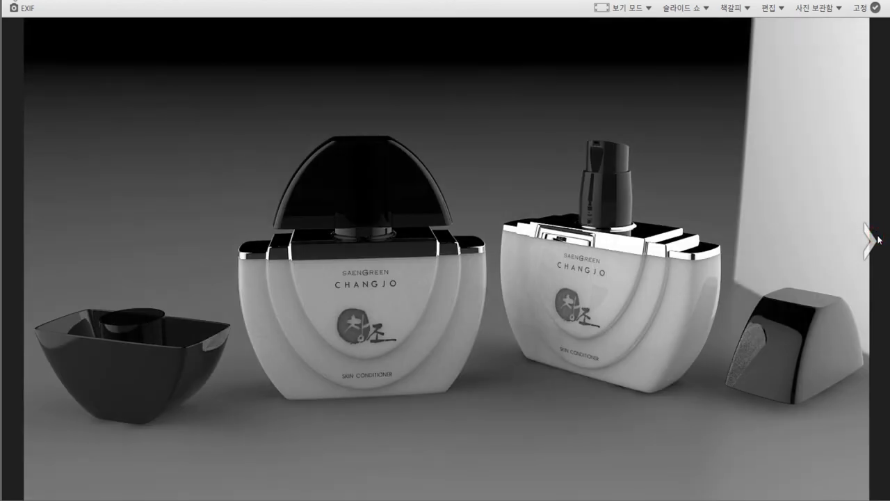
left_click(877, 239)
left_click(878, 240)
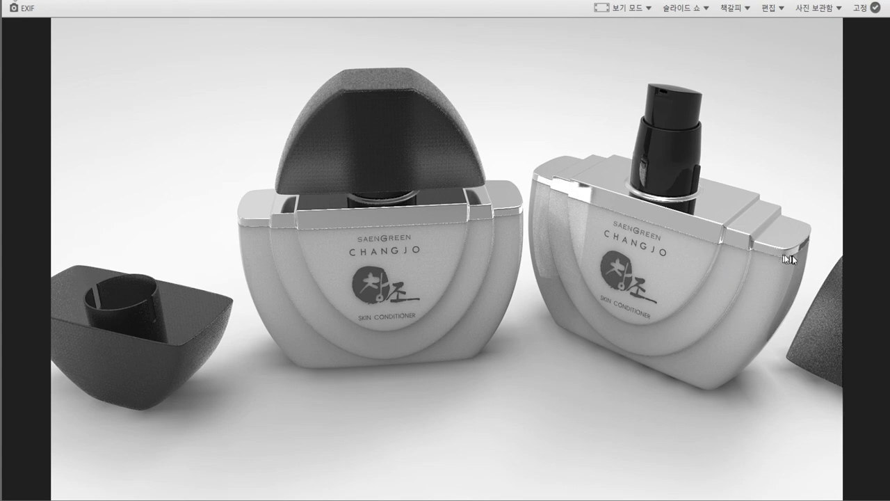
left_click(876, 244)
left_click(877, 244)
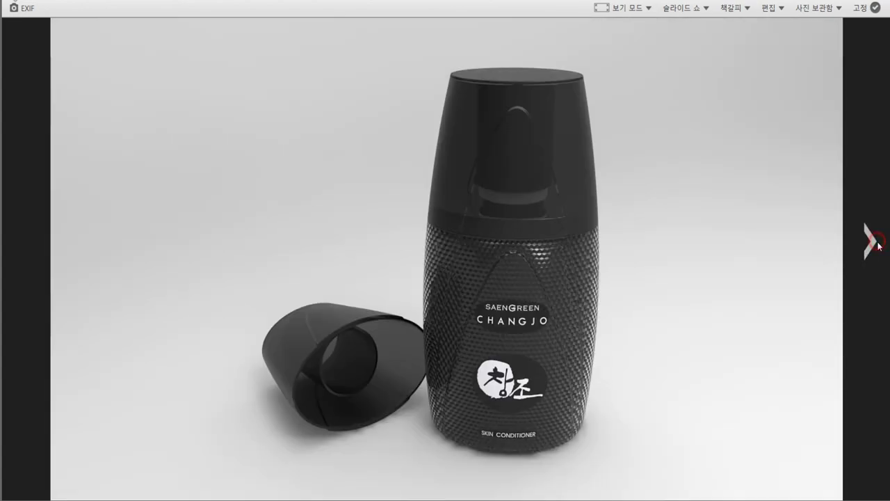
left_click(878, 245)
left_click(878, 245)
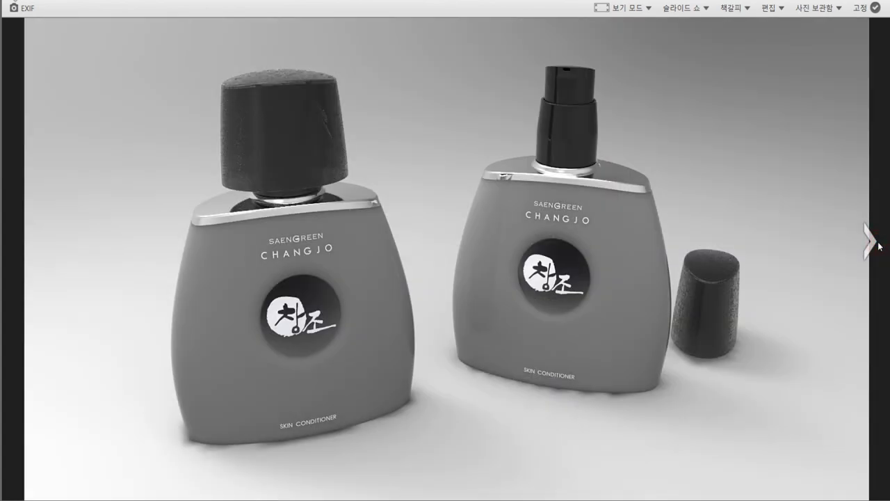